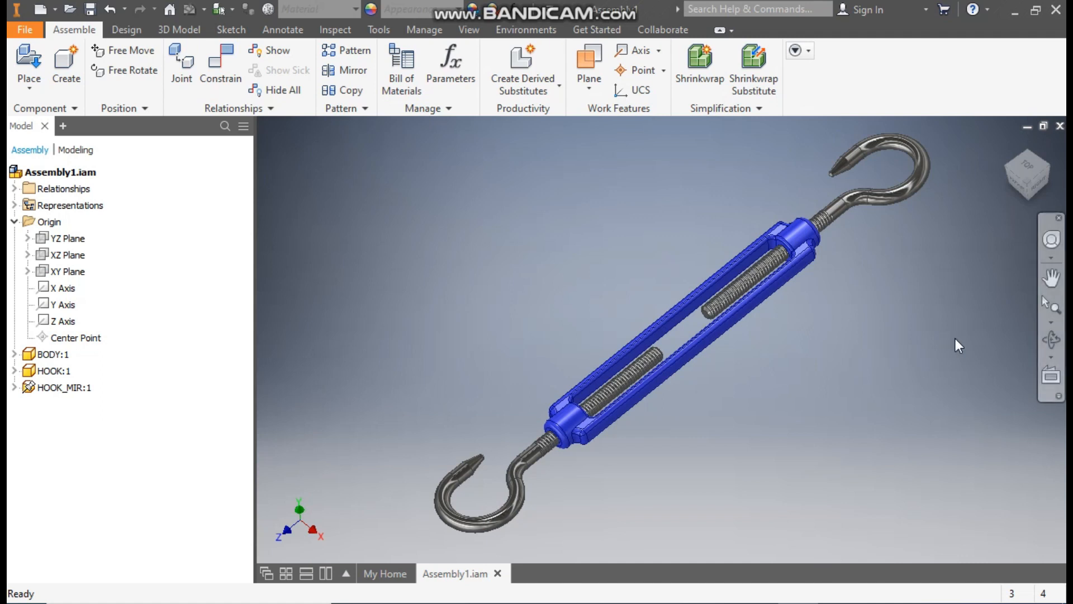
pyautogui.click(810, 250)
pyautogui.click(833, 331)
pyautogui.click(840, 212)
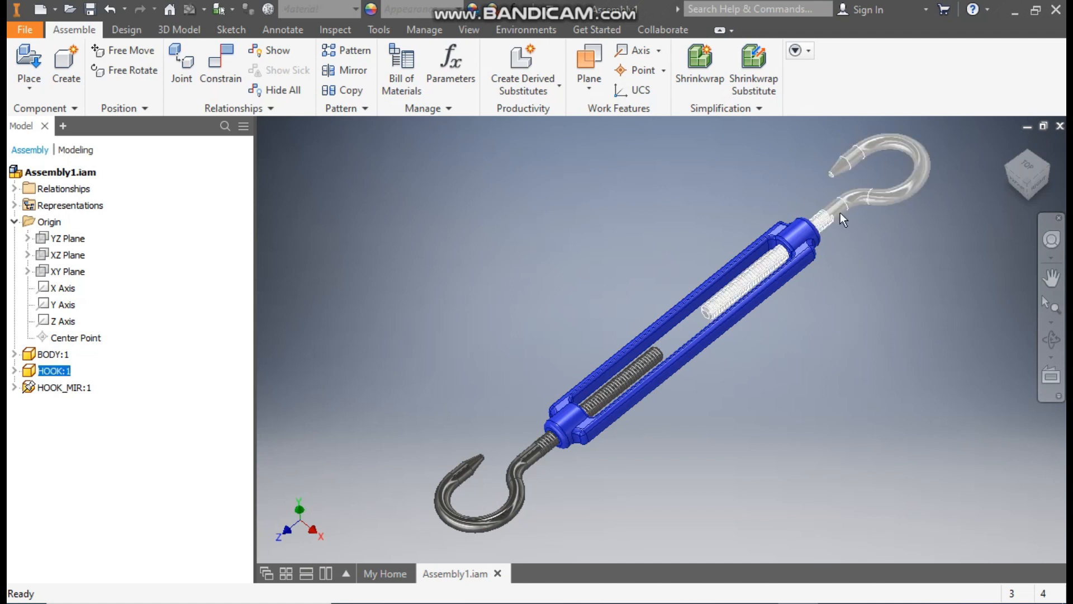
pyautogui.click(877, 276)
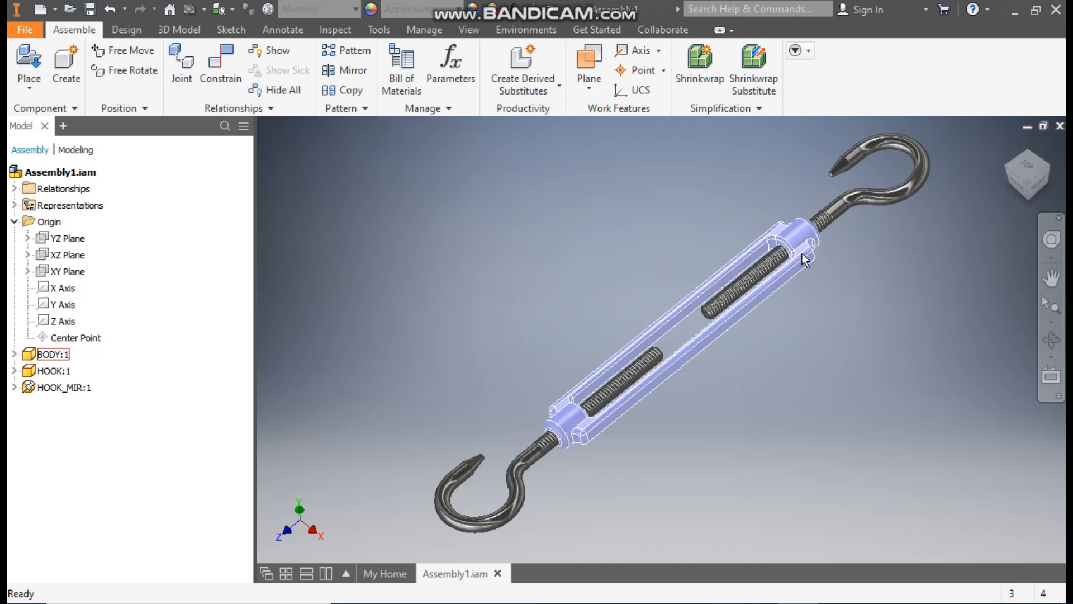
# Create a new part from the metric Standard (mm).ipt template.
pyautogui.click(37, 13)
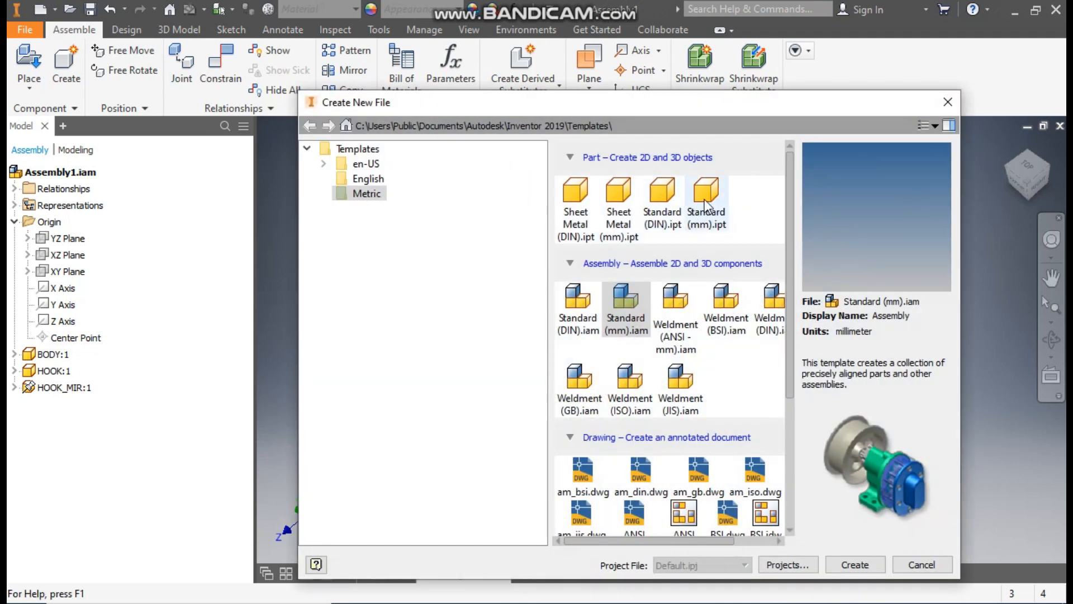
pyautogui.click(710, 182)
pyautogui.click(861, 565)
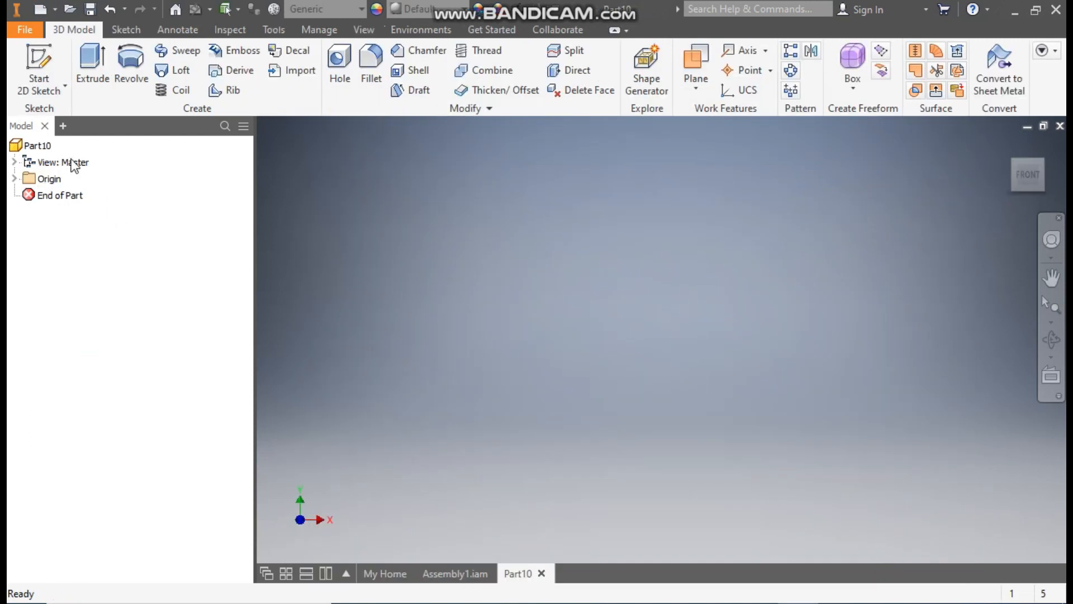
# Start a sketch on the XY plane and draw a two-point center rectangle about 20 mm wide and 8 mm high at the origin.
pyautogui.click(39, 60)
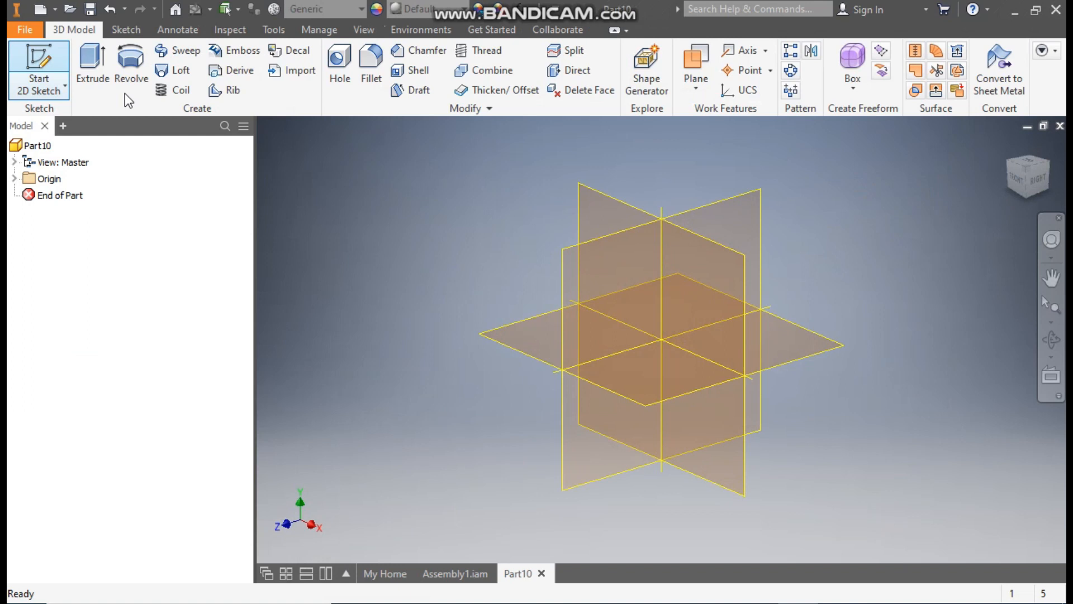
pyautogui.click(606, 200)
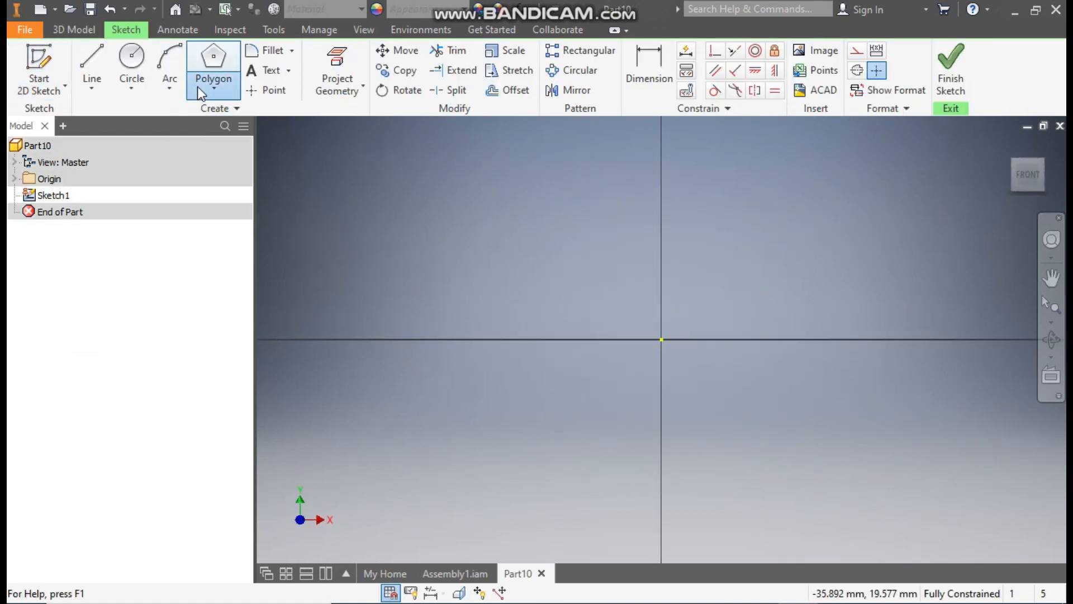
pyautogui.click(200, 87)
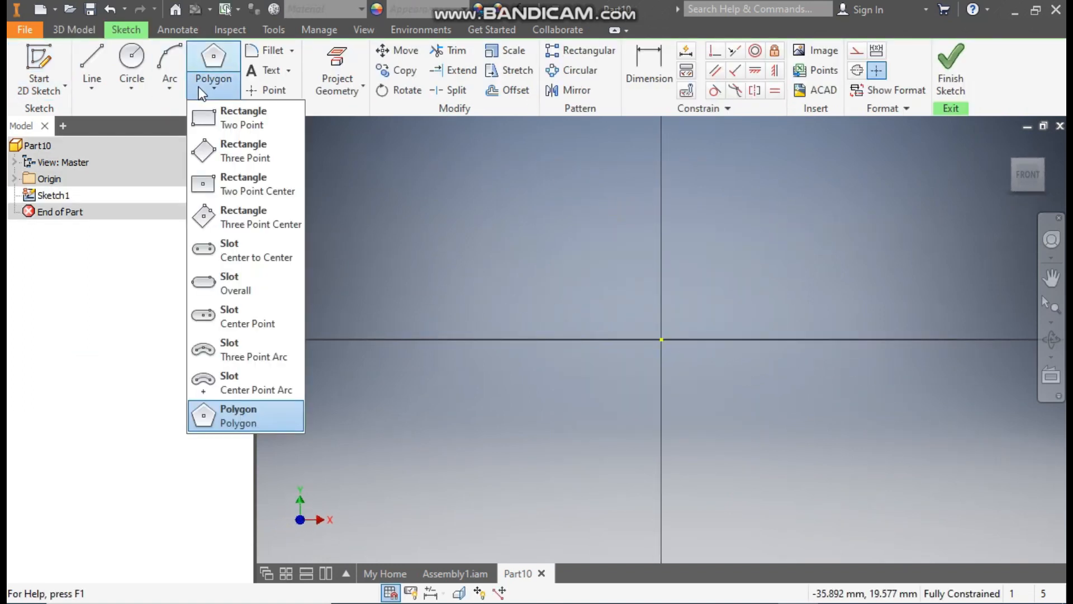
pyautogui.click(248, 185)
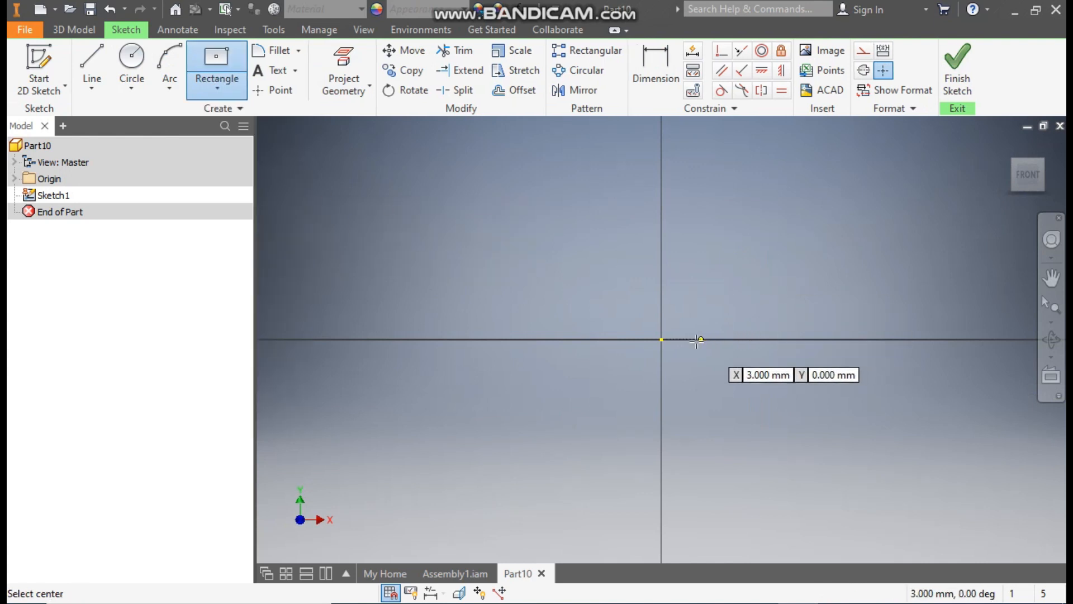
pyautogui.click(661, 339)
pyautogui.click(791, 286)
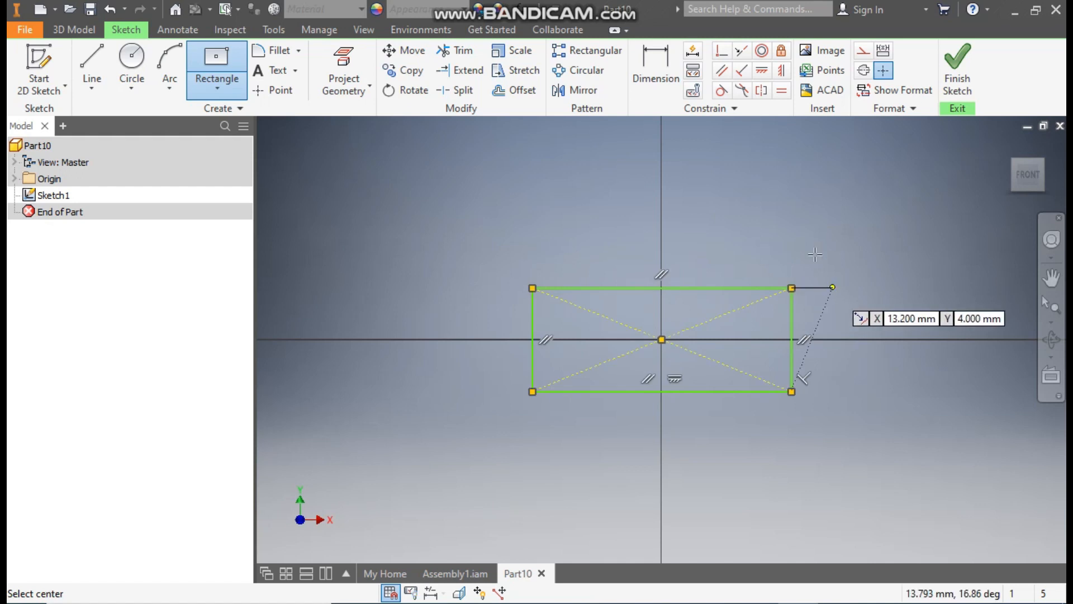
# Dimension the rectangle's height between its two long horizontal edges as 8 mm.
pyautogui.click(658, 58)
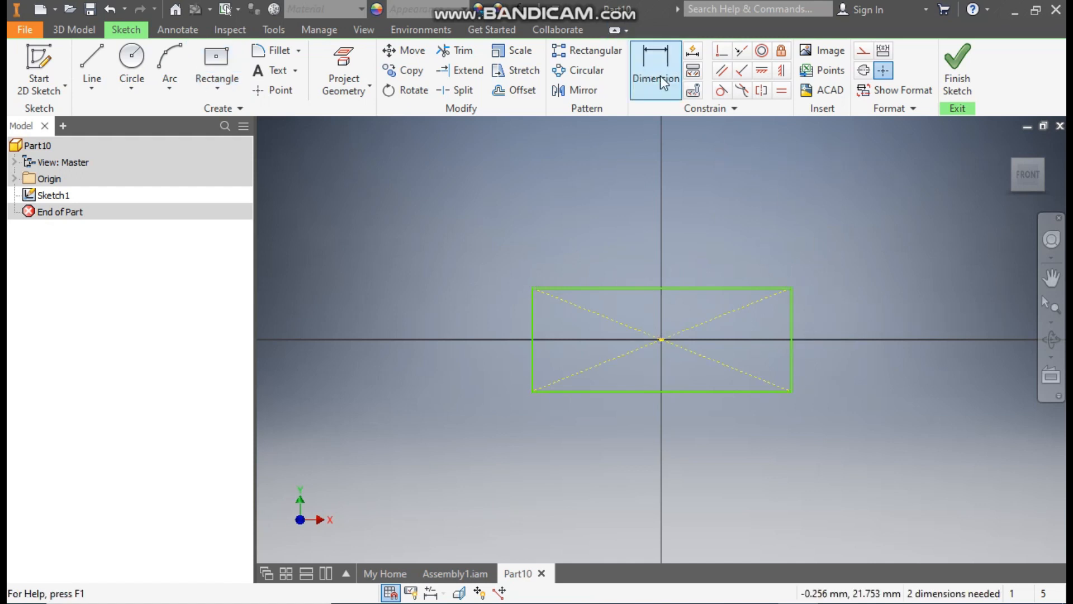
pyautogui.click(726, 288)
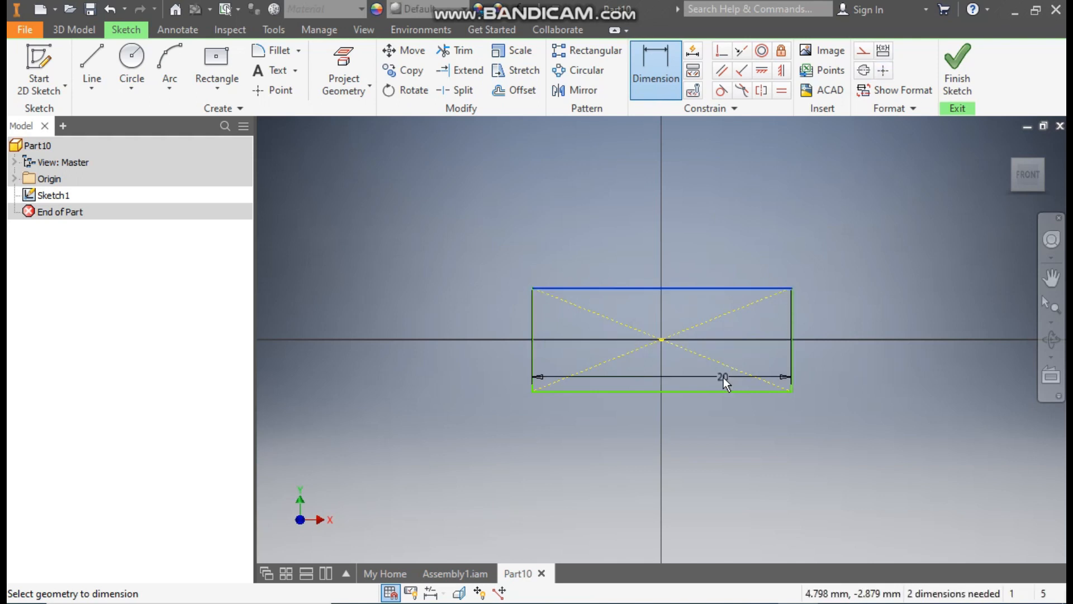
pyautogui.click(712, 392)
pyautogui.click(706, 367)
pyautogui.write('8')
pyautogui.press('Return')
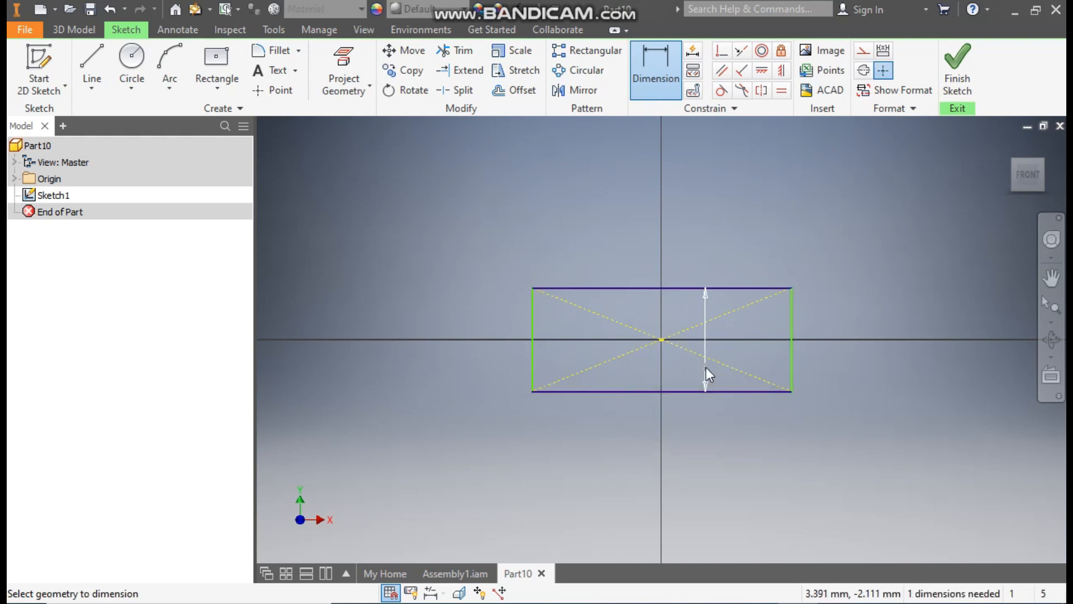
pyautogui.press('Escape')
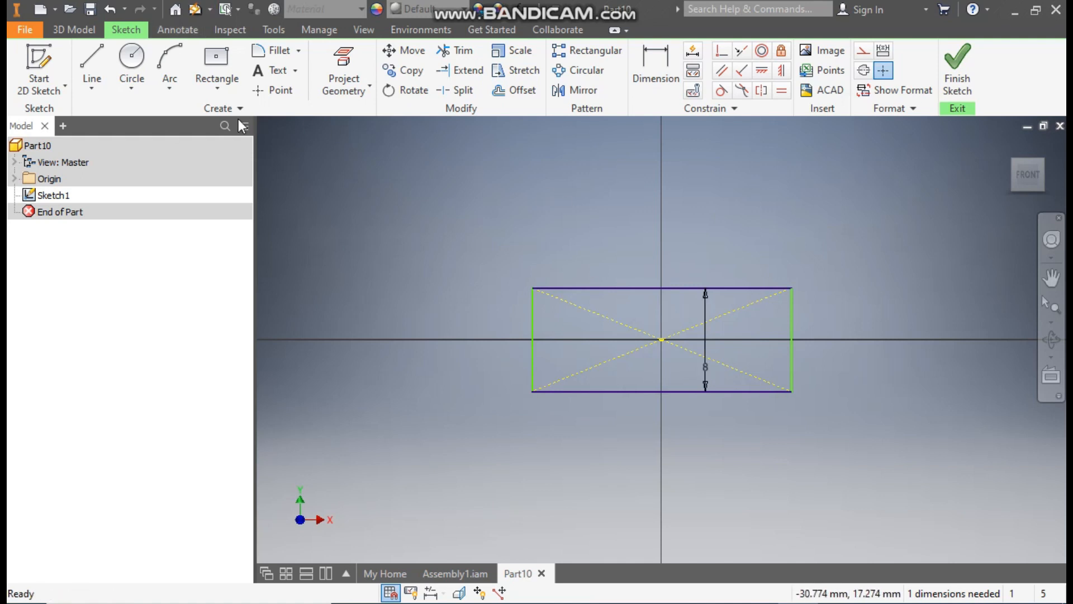
# Draw outward-bulging three-point arcs between the corners of both short rectangle sides, the right one with a radius of about 4.9 mm.
pyautogui.click(170, 70)
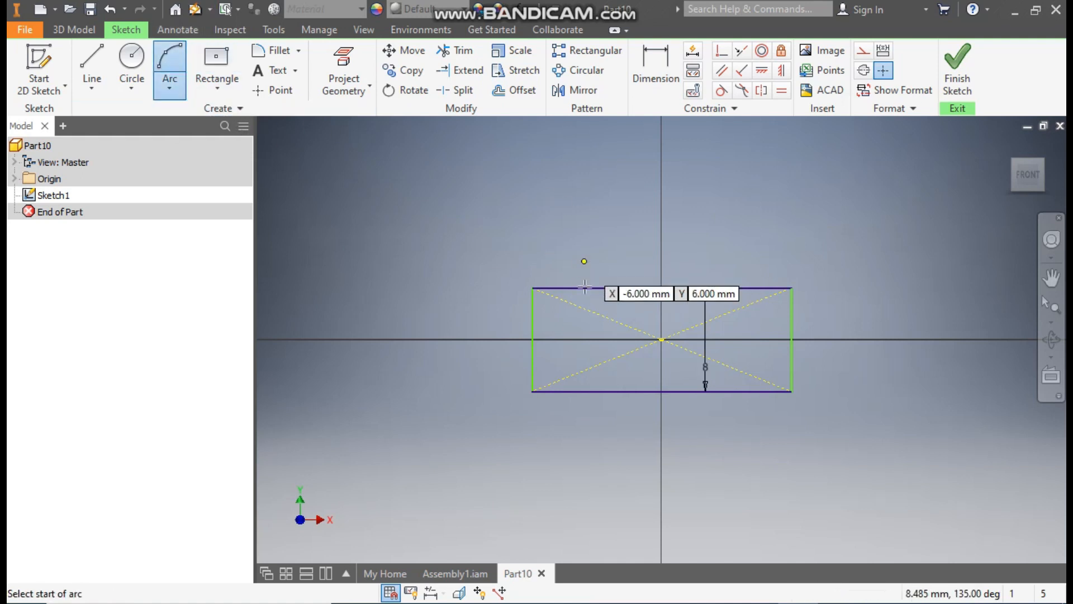
pyautogui.click(533, 288)
pyautogui.click(533, 391)
pyautogui.click(494, 339)
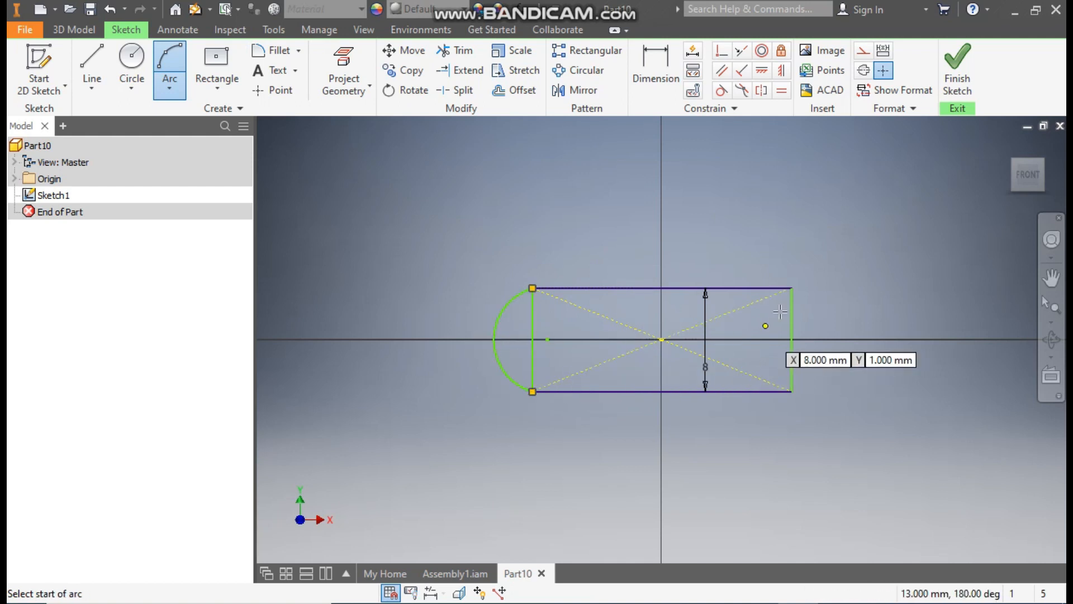
pyautogui.click(791, 288)
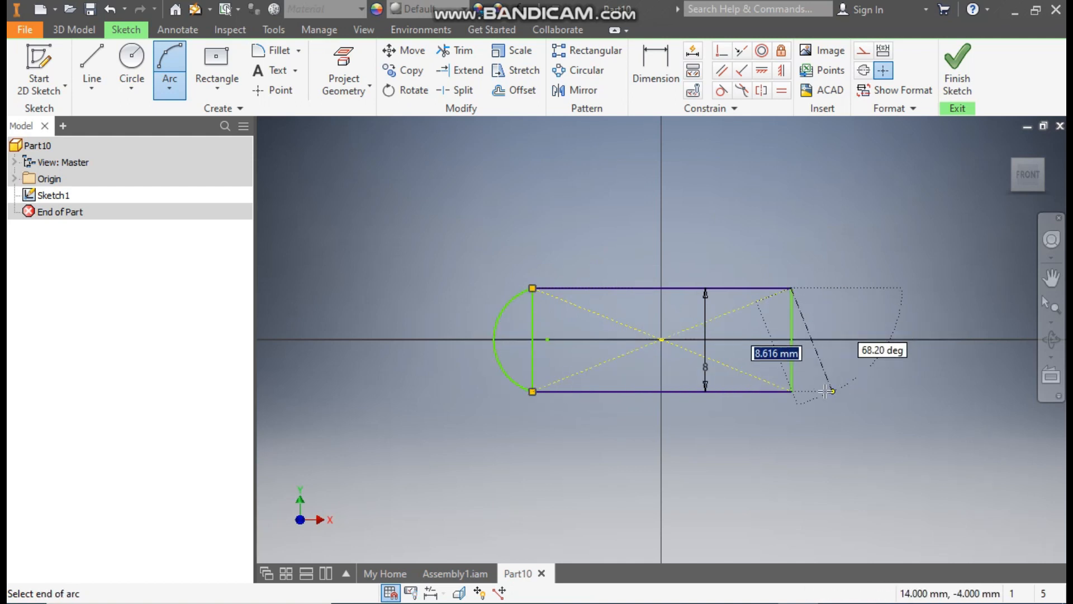
pyautogui.click(792, 391)
pyautogui.click(818, 341)
pyautogui.press('Escape')
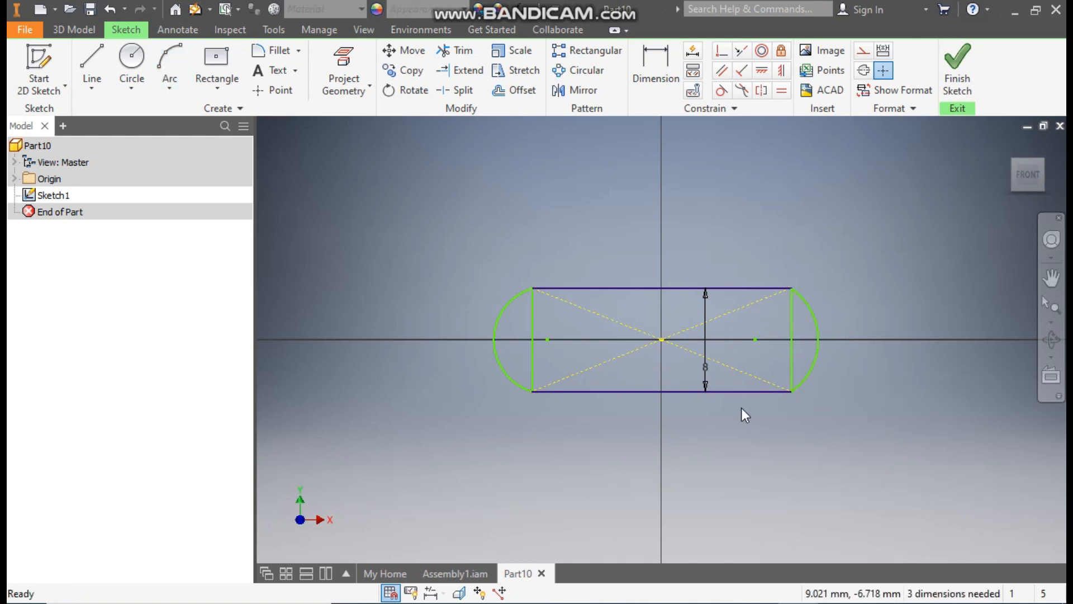
# Dimension both end arcs with a radius of 6 mm.
pyautogui.click(661, 90)
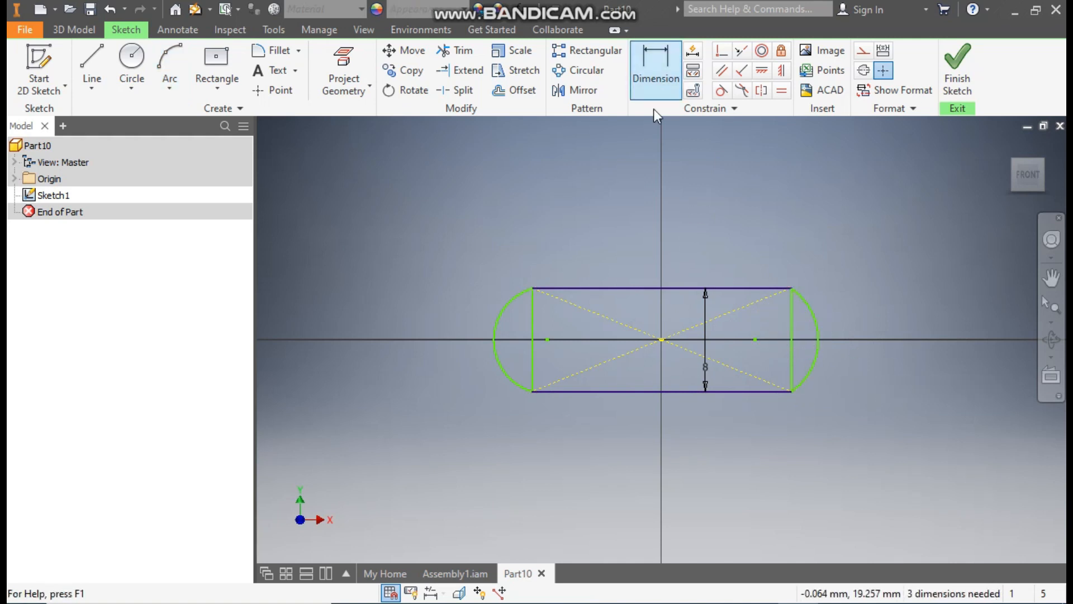
pyautogui.click(504, 314)
pyautogui.click(478, 270)
pyautogui.write('6')
pyautogui.press('Return')
pyautogui.click(811, 307)
pyautogui.click(826, 282)
pyautogui.write('6')
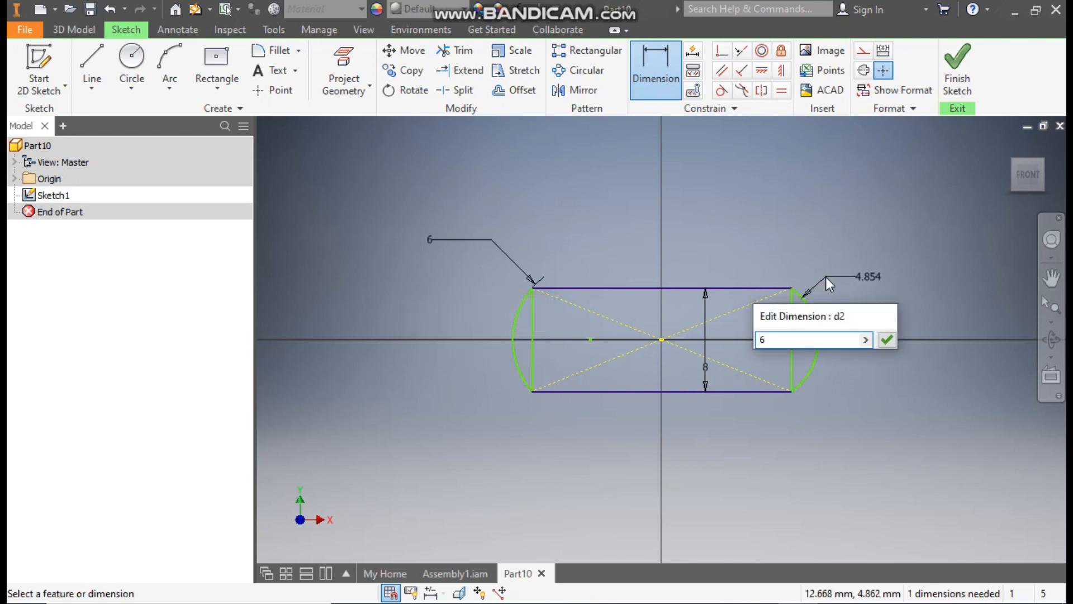
pyautogui.press('Return')
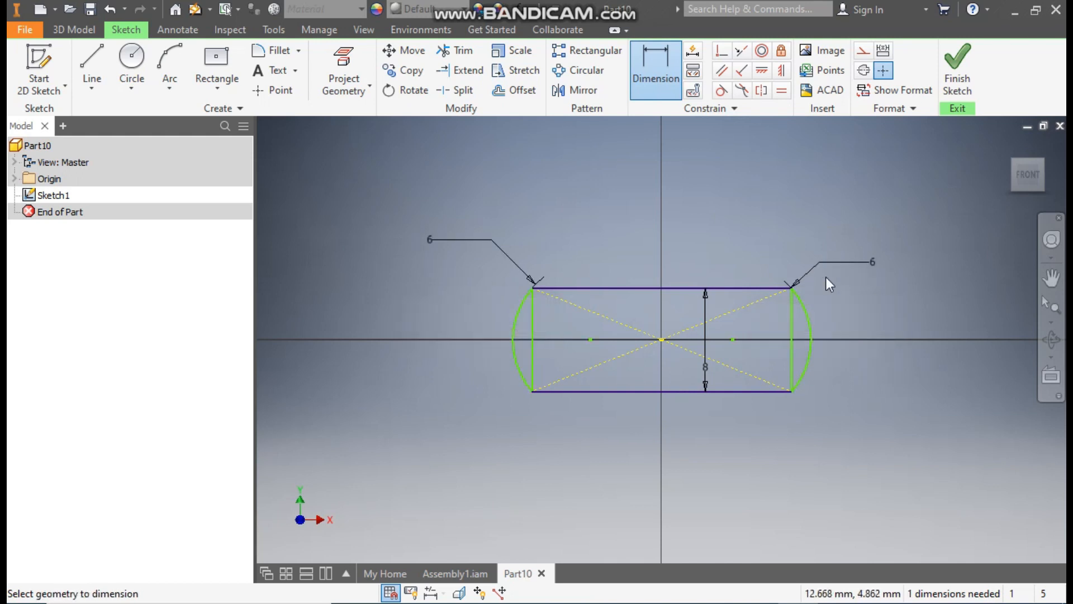
# Dimension the overall length between the outermost points of the two end arcs as 20 mm.
pyautogui.click(509, 339)
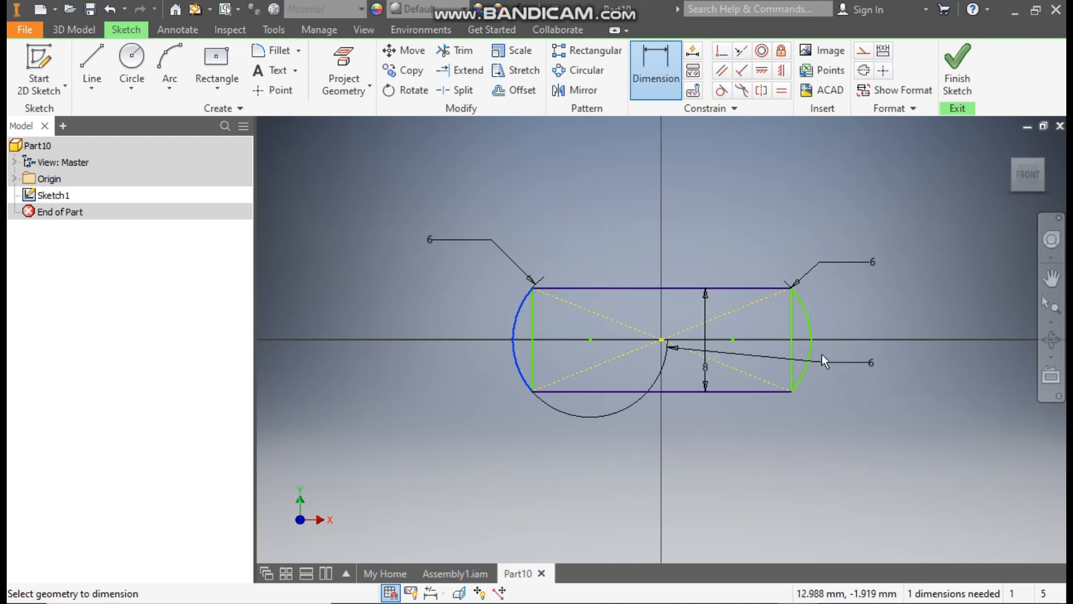
pyautogui.click(812, 342)
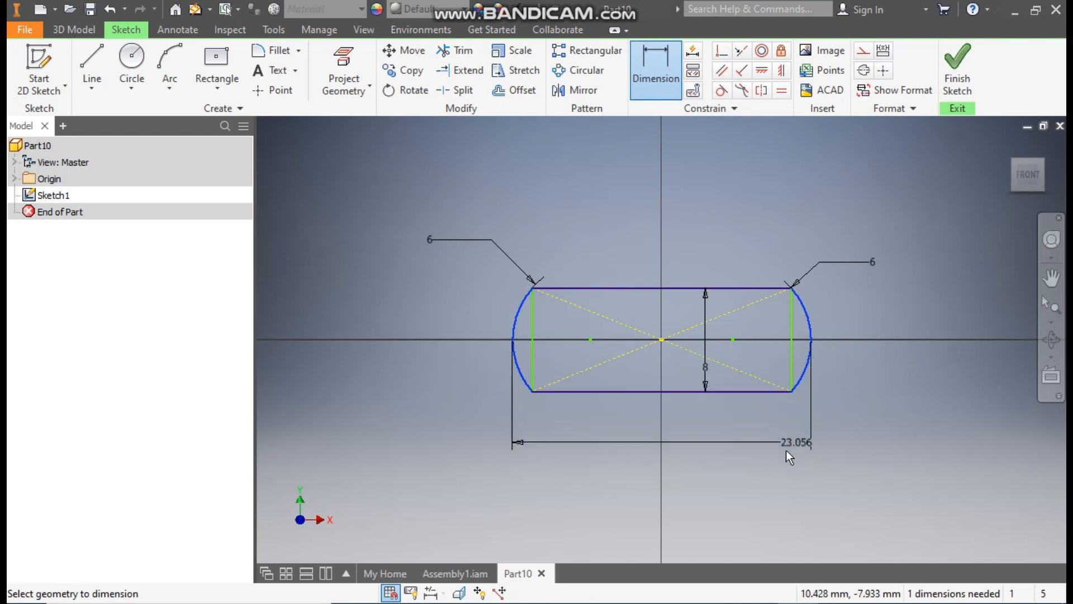
pyautogui.click(682, 470)
pyautogui.write('20')
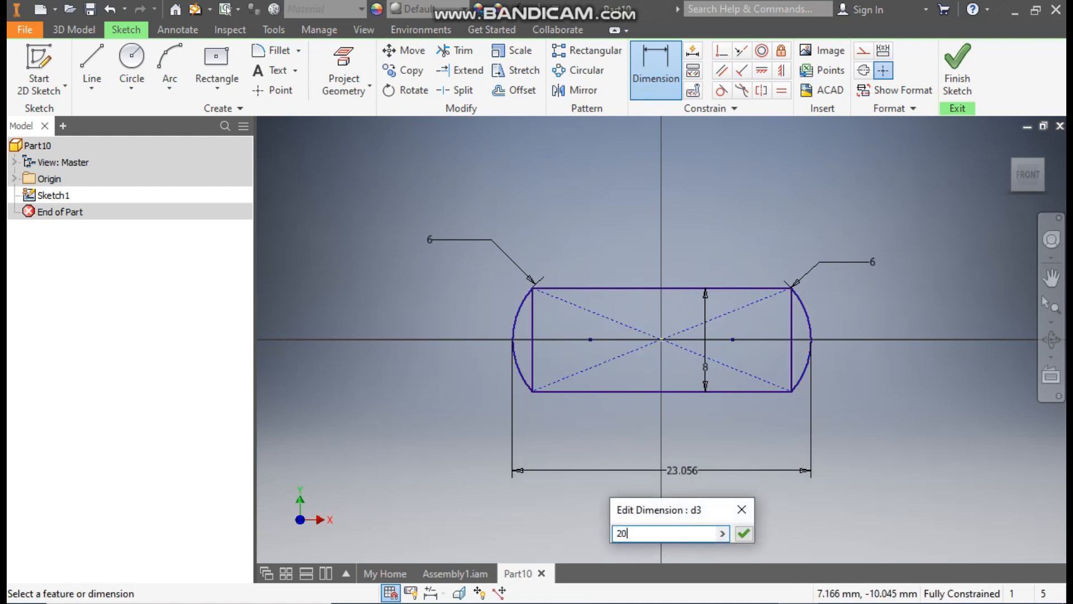
pyautogui.press('Return')
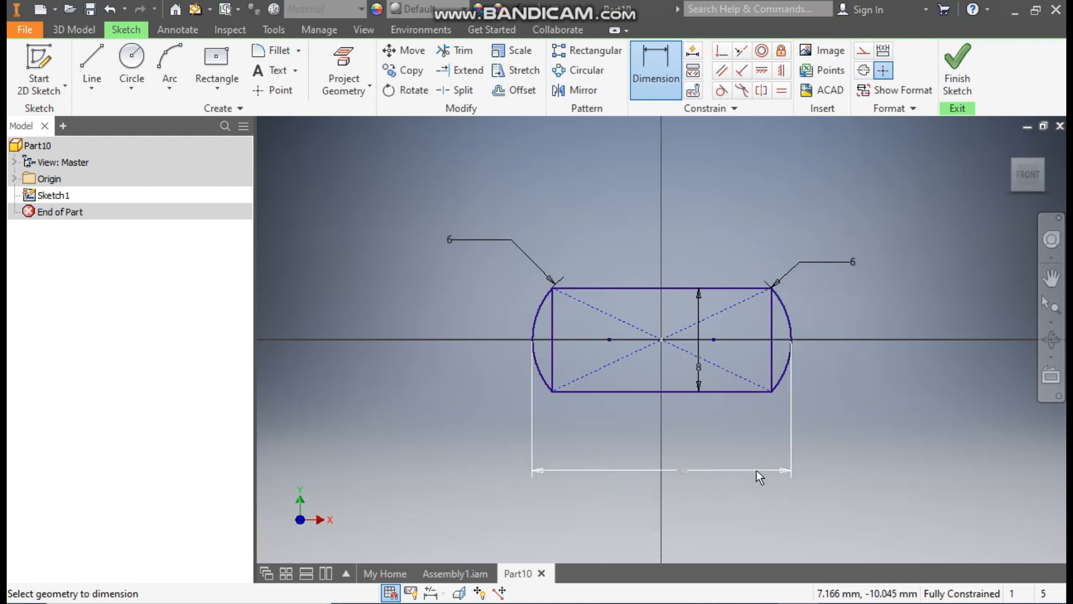
# Extrude the rectangle and both arc end regions symmetrically about the sketch plane to a distance of 120 mm.
pyautogui.click(74, 31)
pyautogui.click(92, 62)
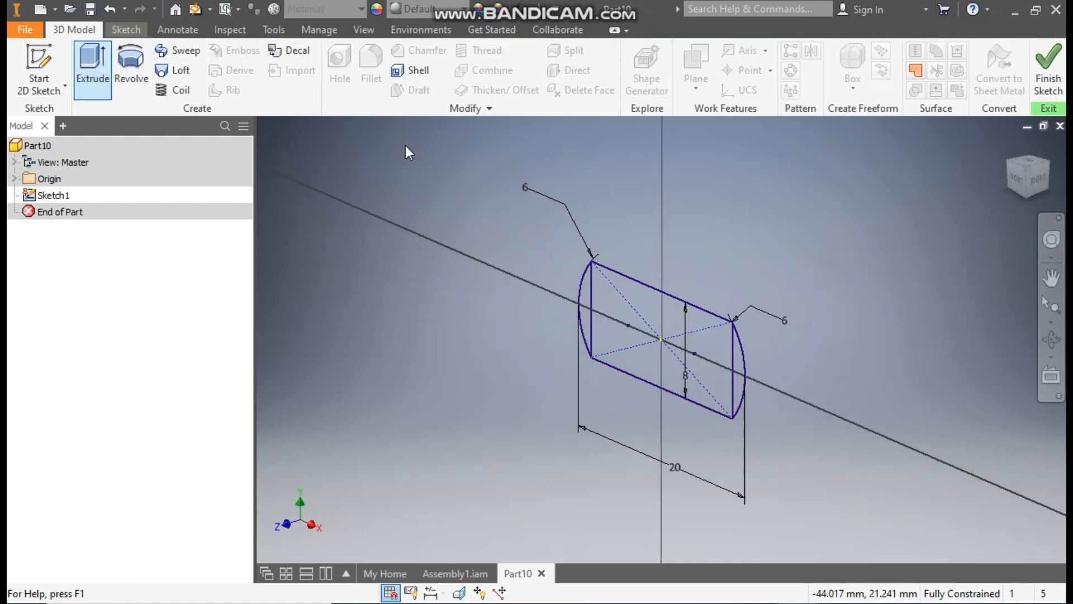
pyautogui.click(588, 288)
pyautogui.click(620, 297)
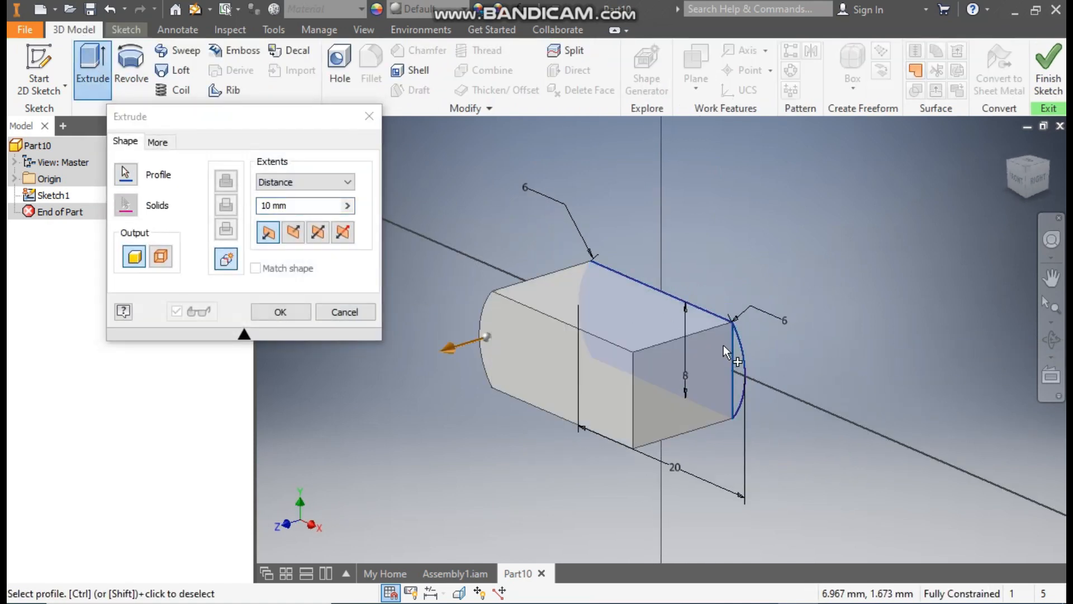
pyautogui.click(741, 357)
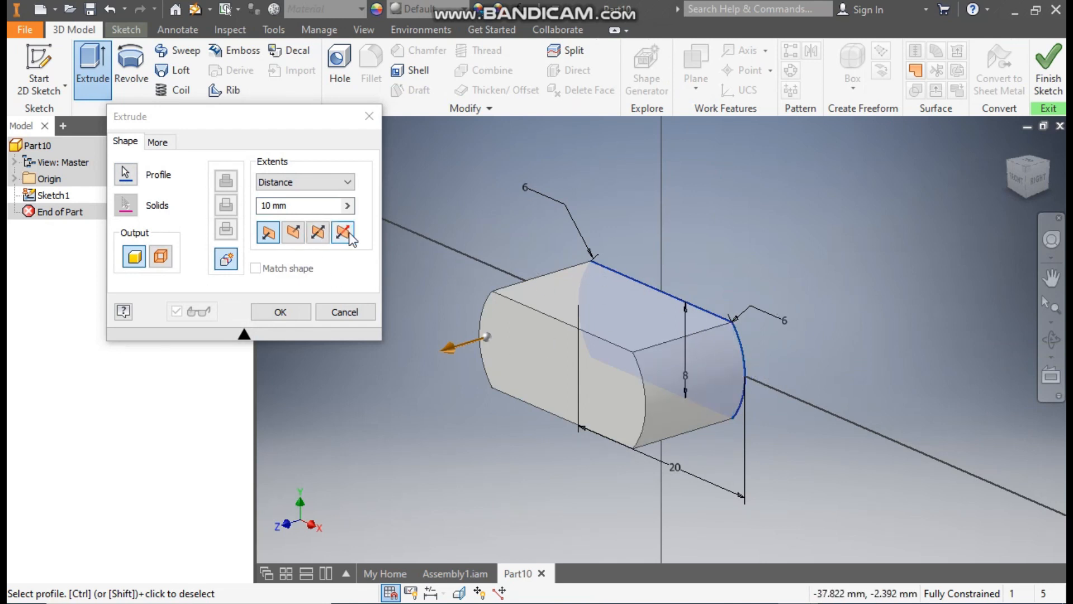
pyautogui.click(324, 241)
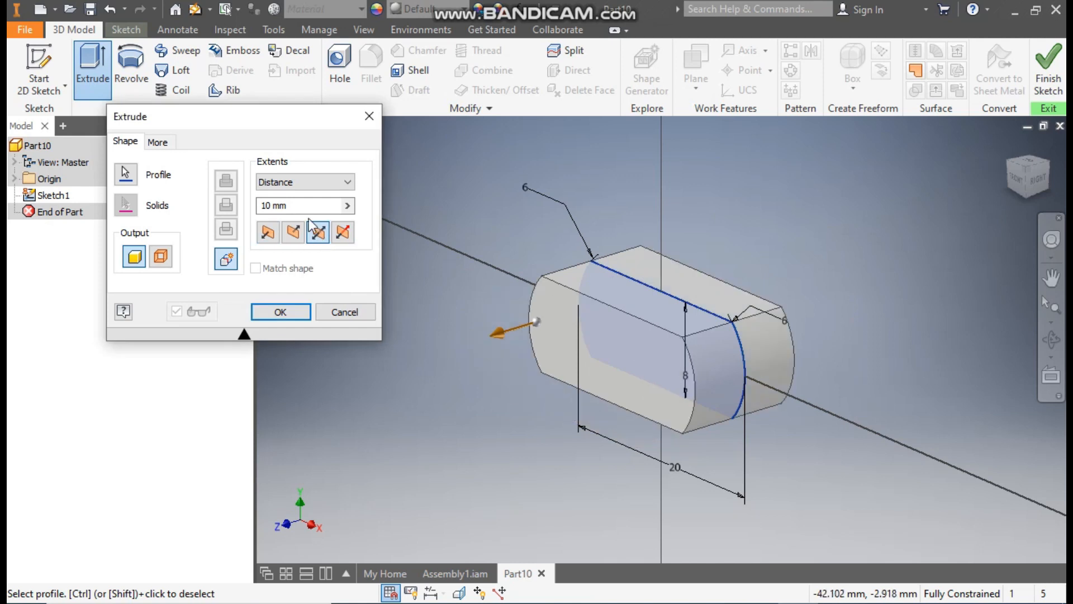
pyautogui.write('120')
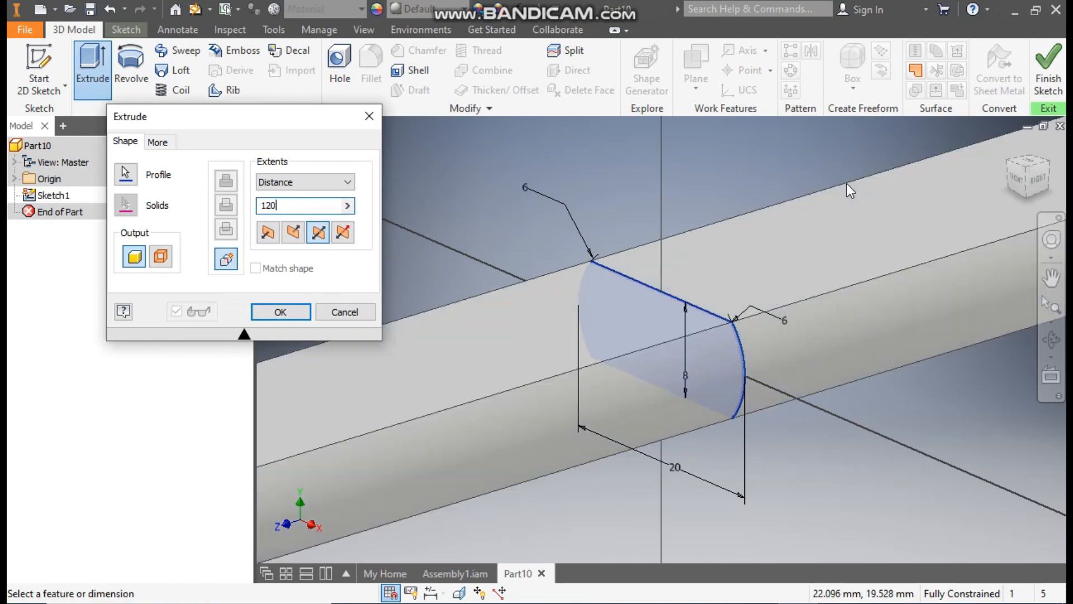
pyautogui.scroll(3, 834, 205)
pyautogui.moveTo(833, 204); pyautogui.dragTo(732, 292, button='middle')
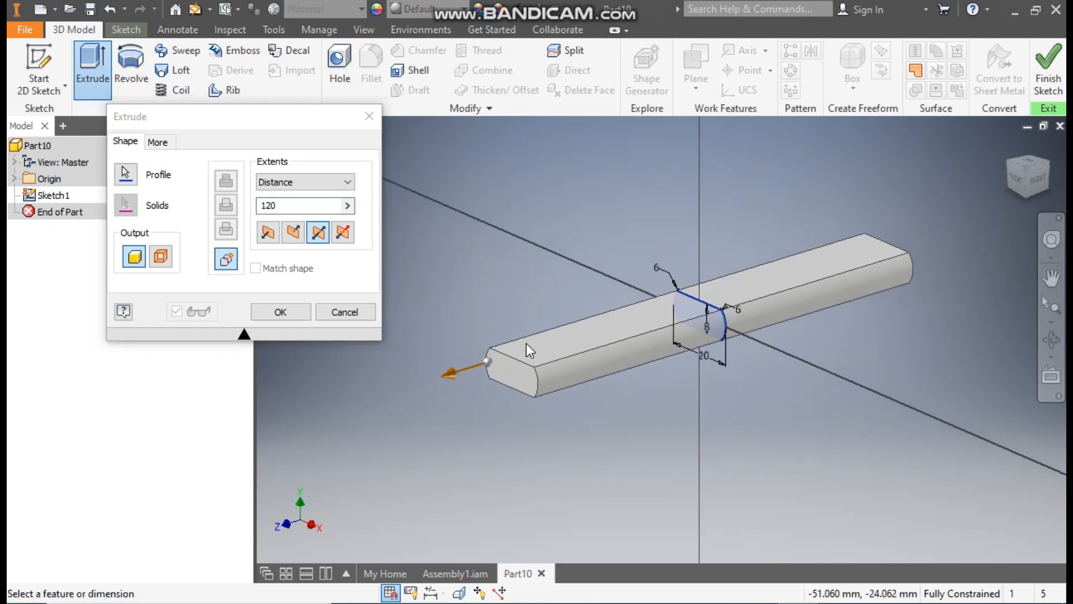
pyautogui.click(298, 316)
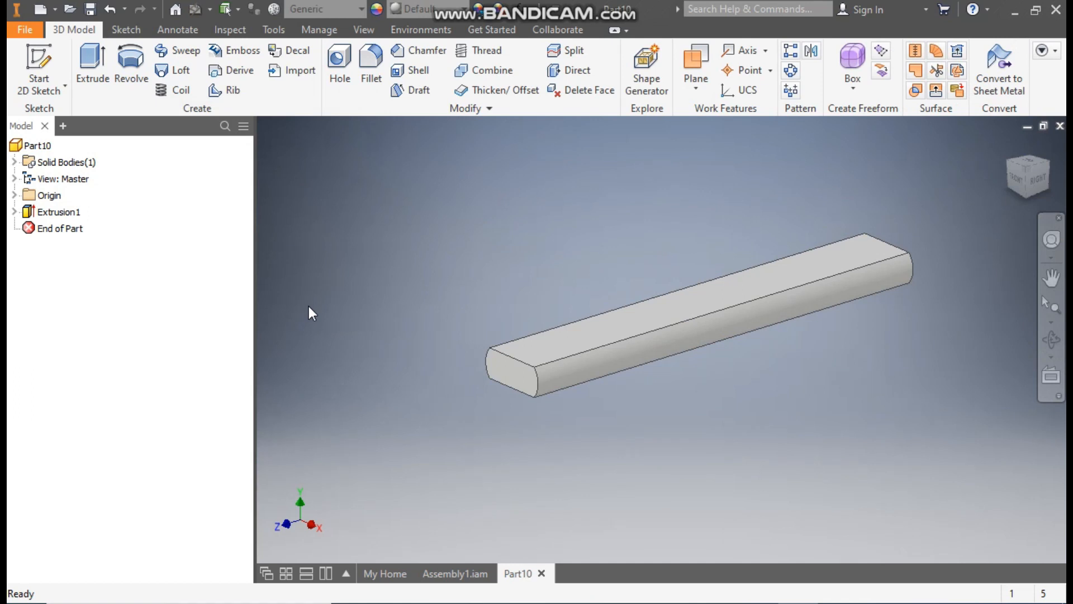
# Sketch a 12.5 mm diameter circle centred on the bar's front end face and finish the sketch.
pyautogui.click(512, 370)
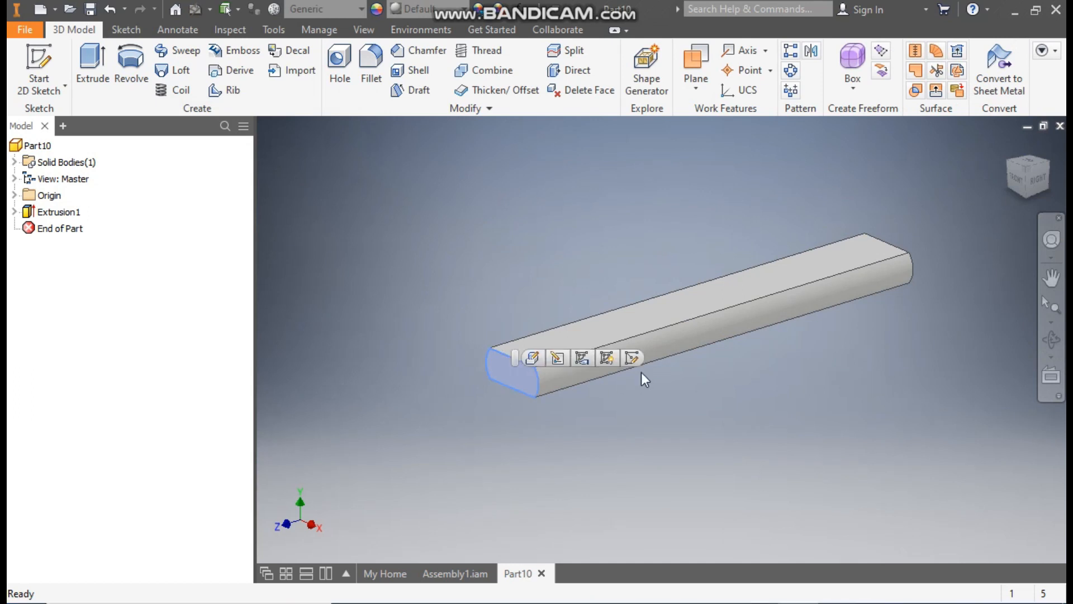
pyautogui.click(632, 357)
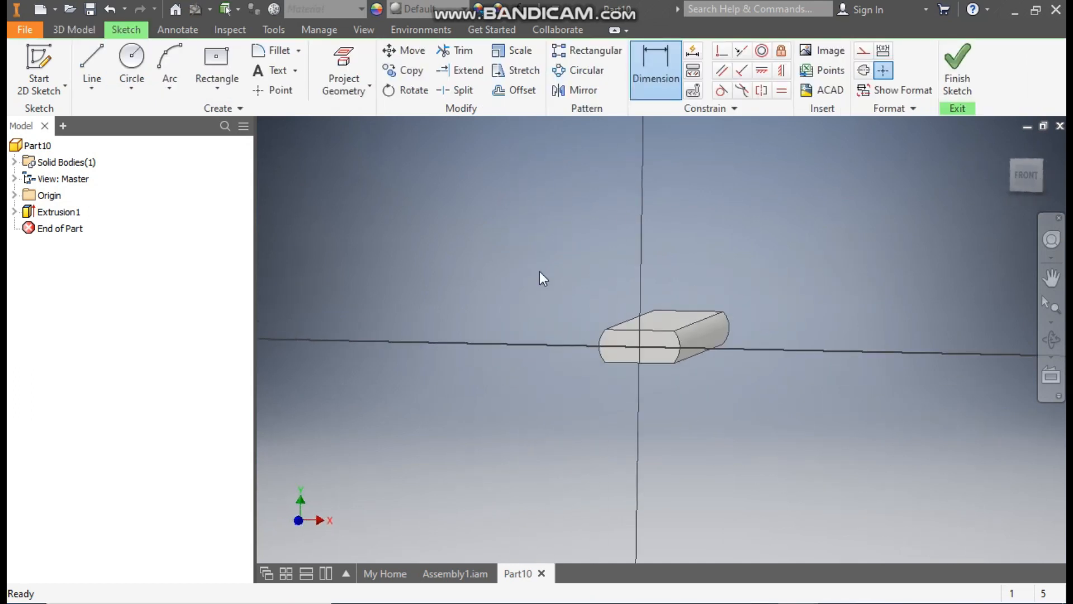
pyautogui.click(135, 59)
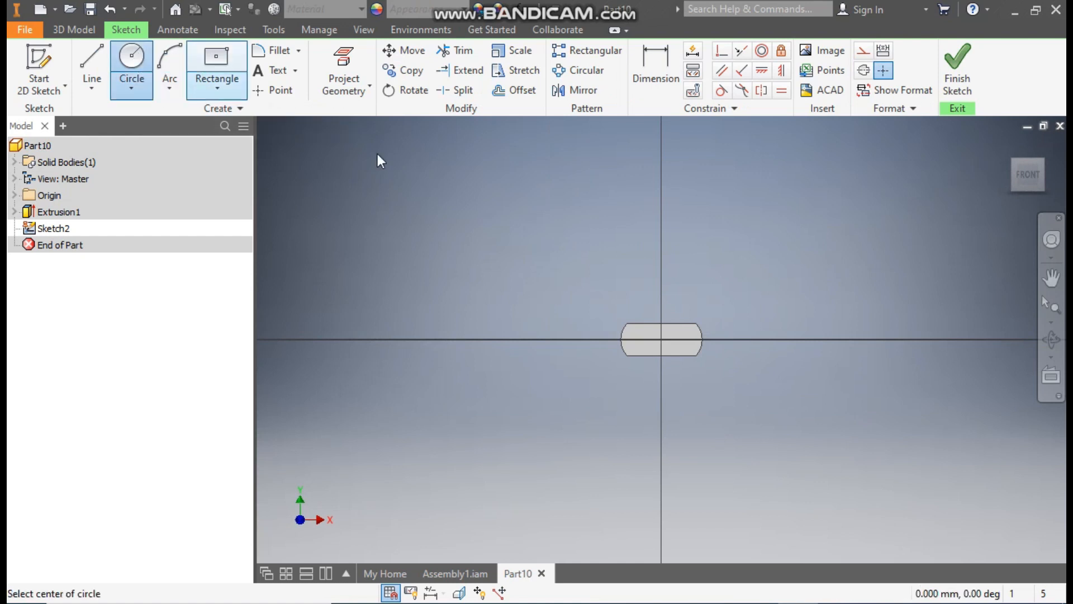
pyautogui.click(662, 339)
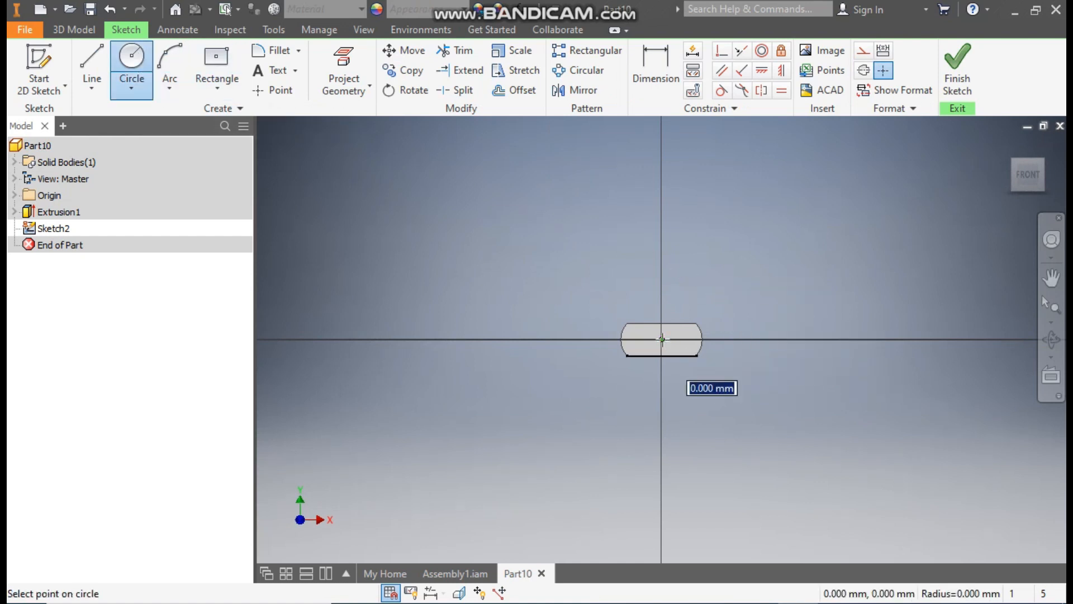
pyautogui.write('1')
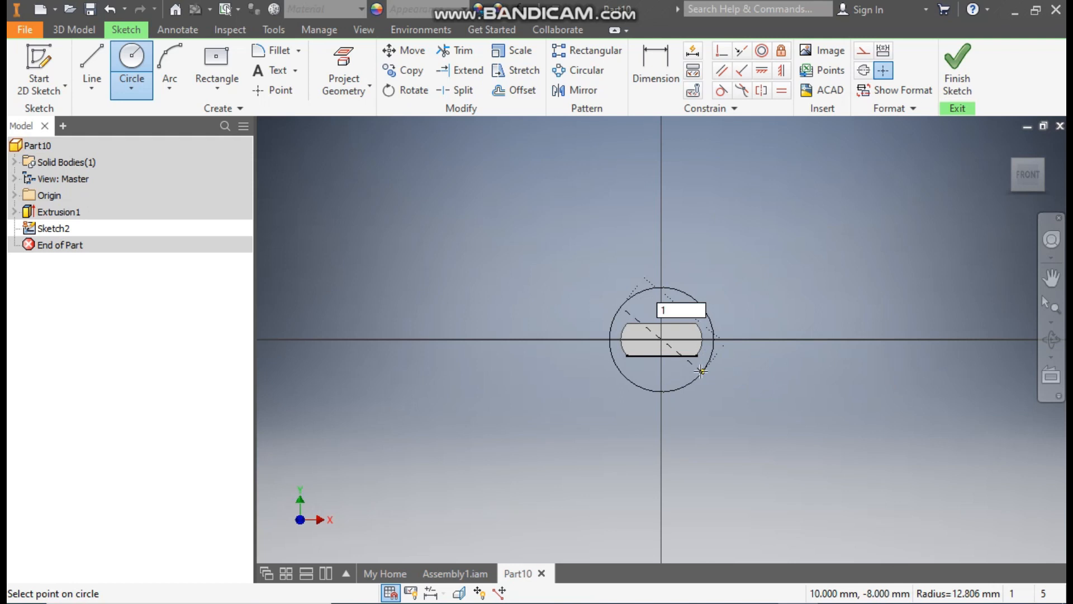
pyautogui.write('2.5')
pyautogui.press('Return')
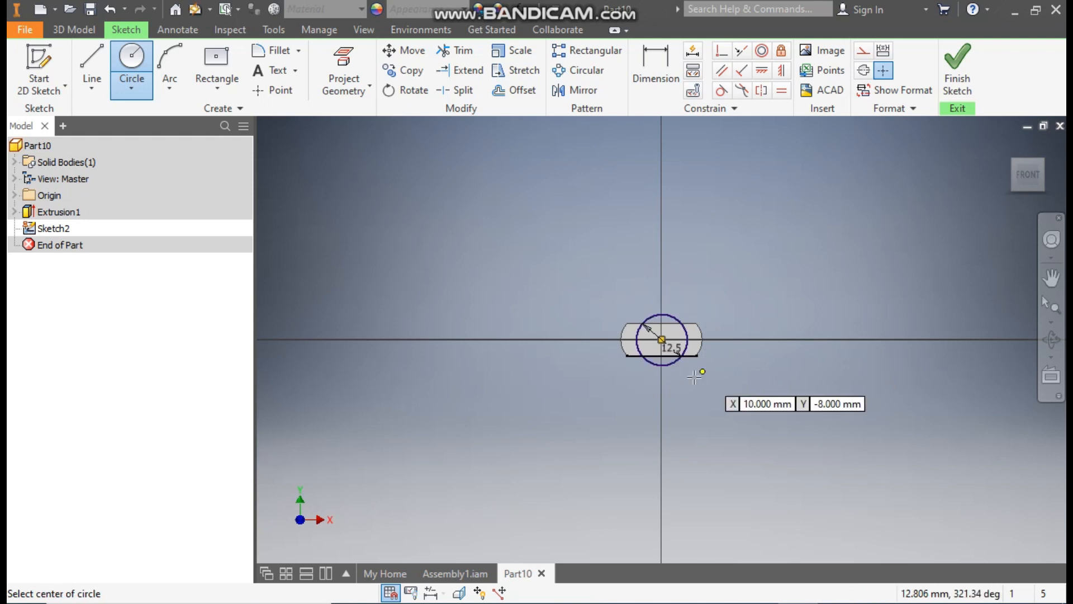
pyautogui.click(967, 63)
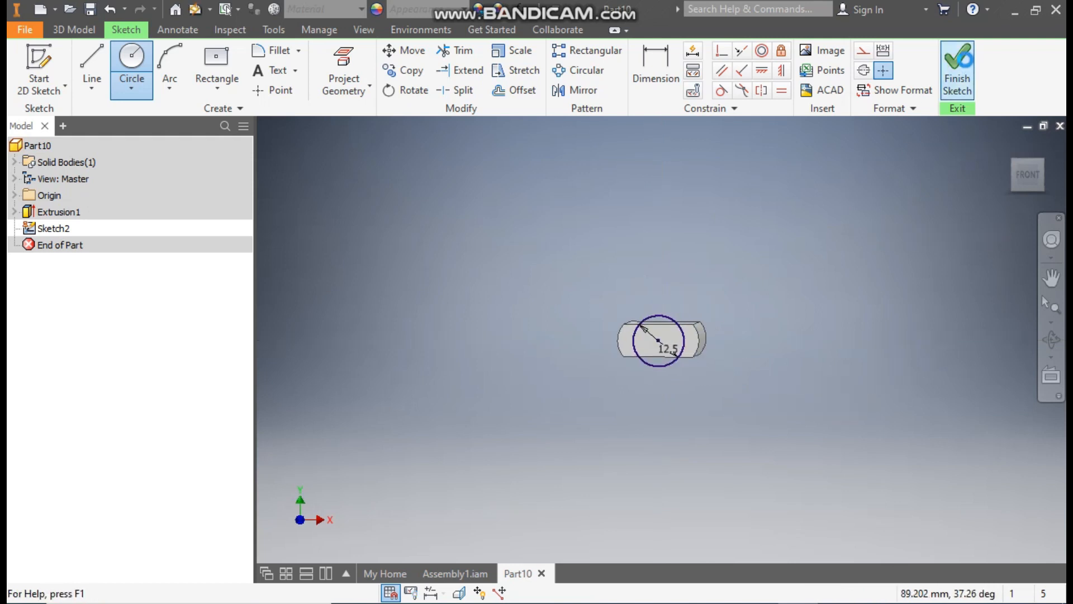
# Extrude the circle asymmetrically as a join, 6 mm outward from the end face and 8 mm into the bar.
pyautogui.click(89, 58)
pyautogui.moveTo(433, 243); pyautogui.dragTo(551, 243, button='middle')
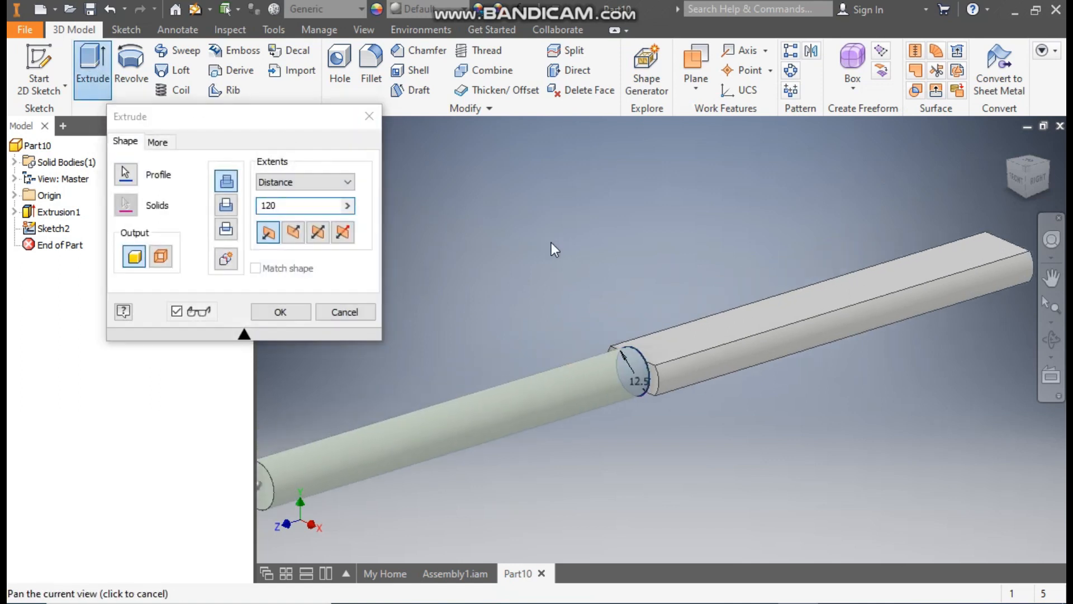
pyautogui.click(349, 234)
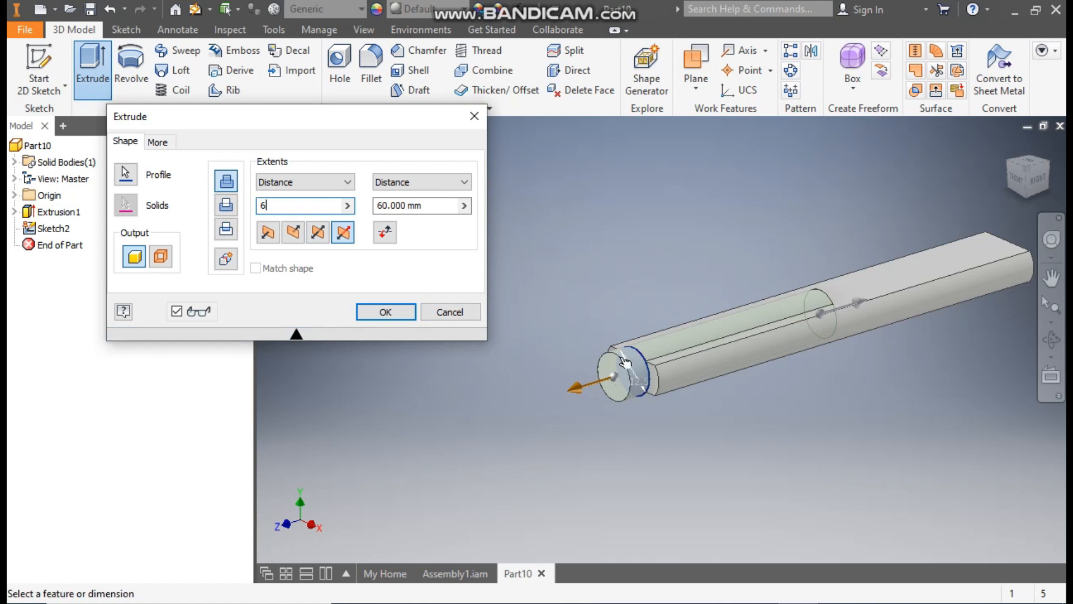
pyautogui.click(373, 206)
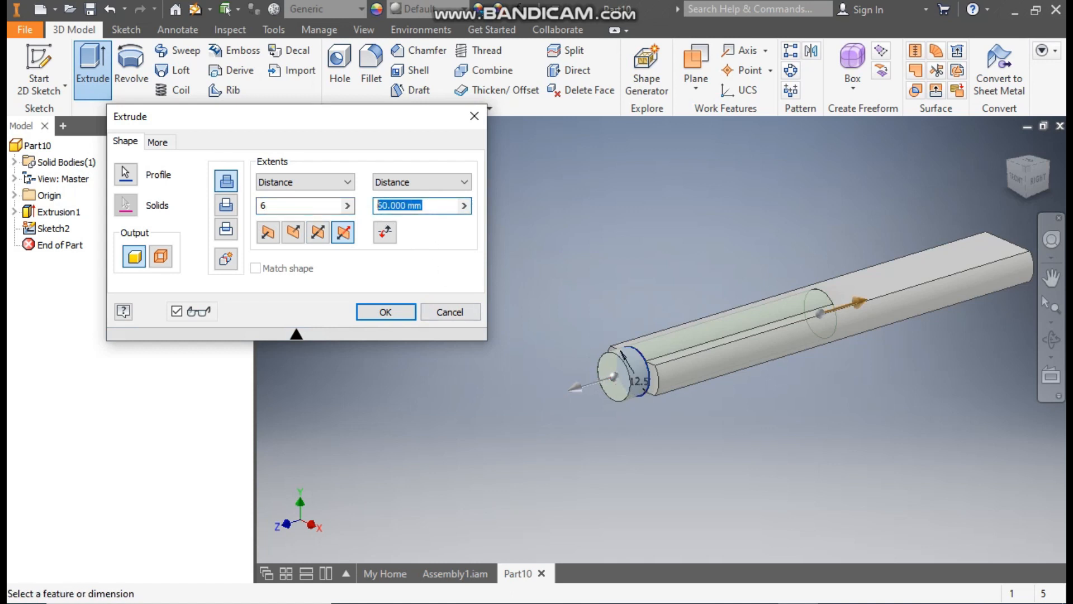
pyautogui.write('8')
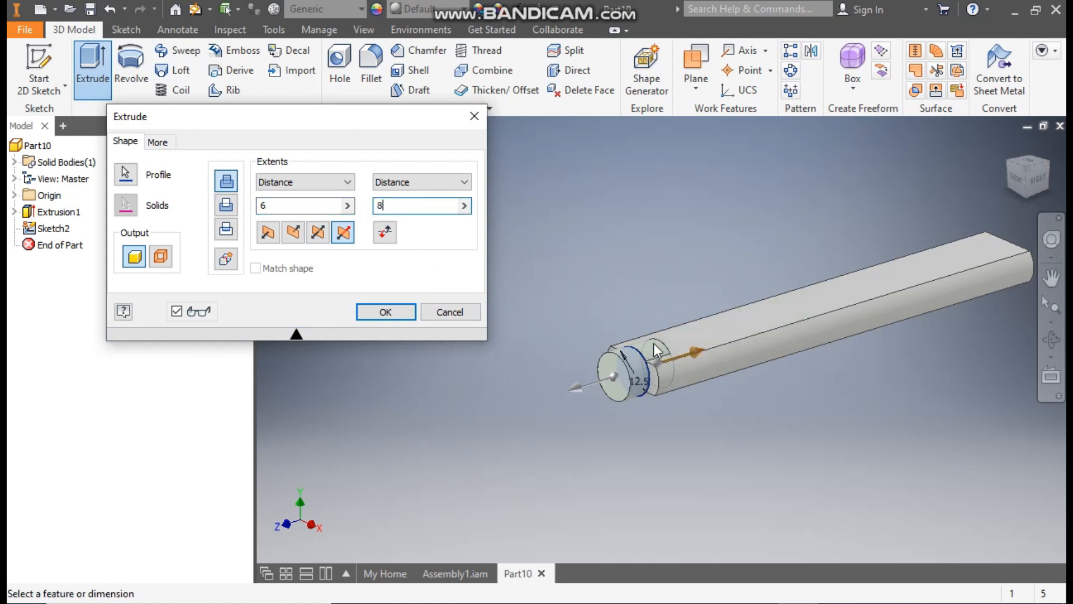
pyautogui.click(371, 313)
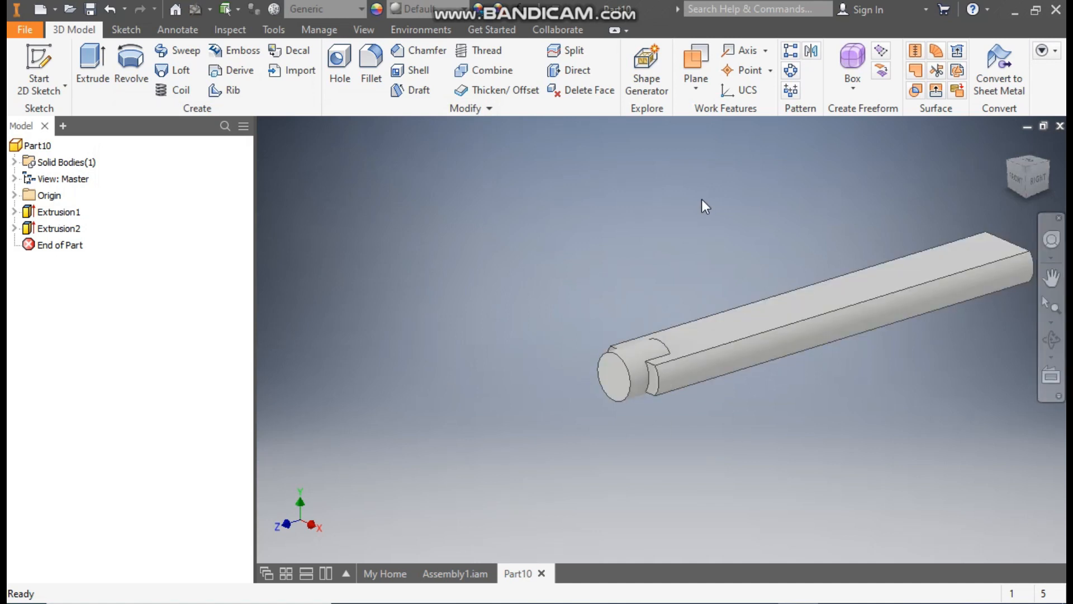
# Mirror the cylindrical end boss about the XY plane to the bar's opposite end.
pyautogui.click(812, 51)
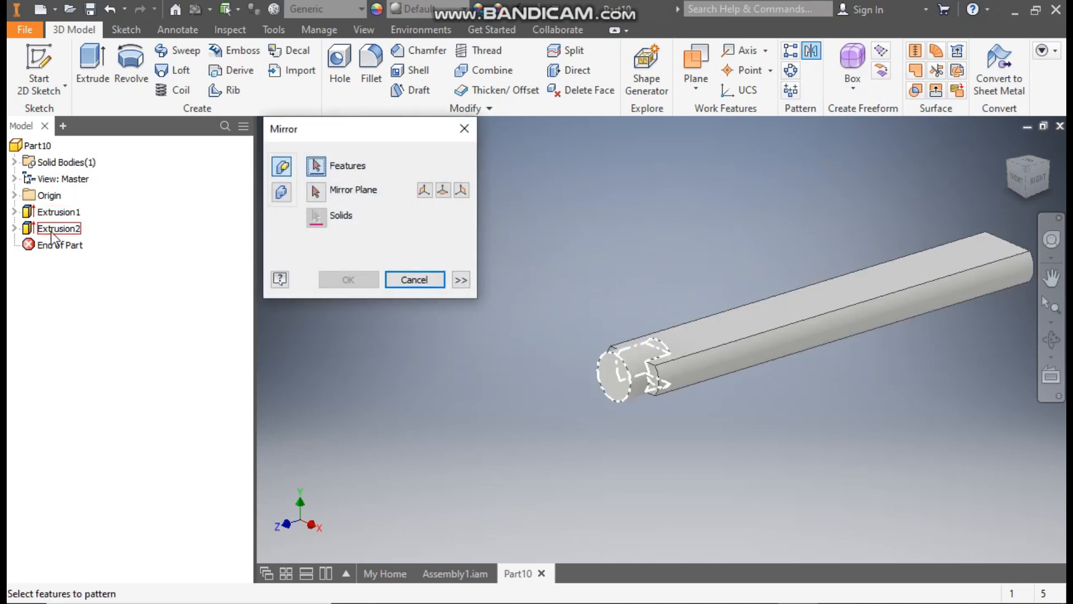
pyautogui.click(627, 358)
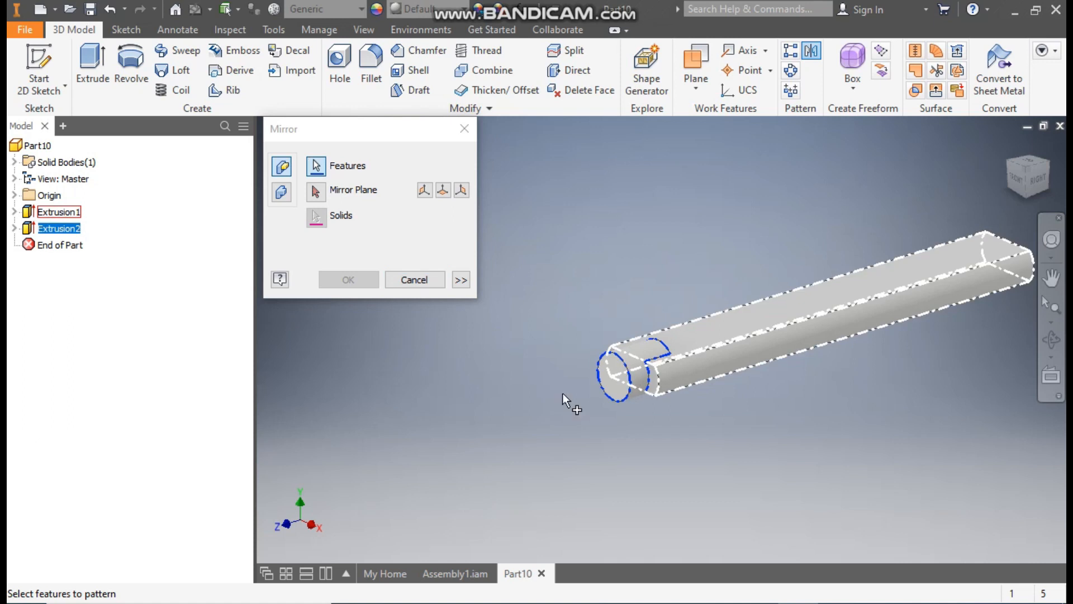
pyautogui.click(314, 195)
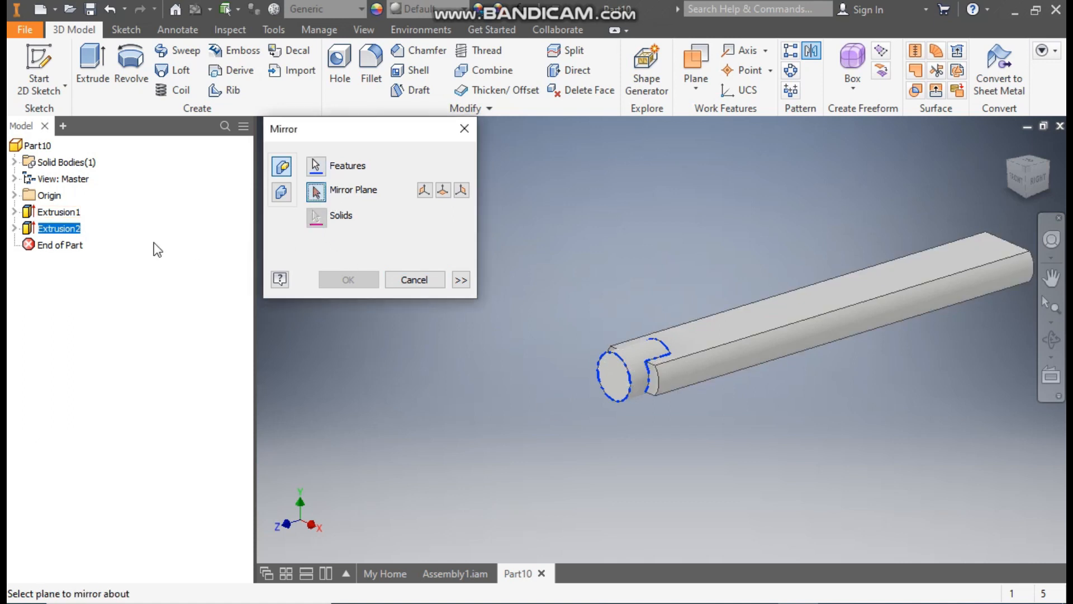
pyautogui.click(14, 195)
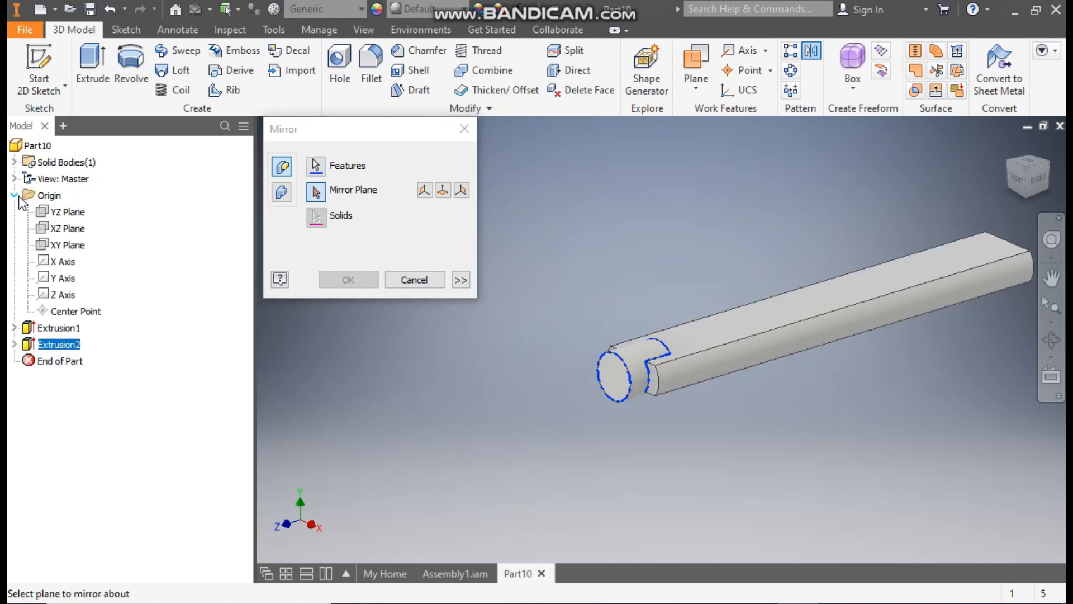
pyautogui.click(75, 246)
pyautogui.moveTo(719, 299); pyautogui.dragTo(616, 317, button='middle')
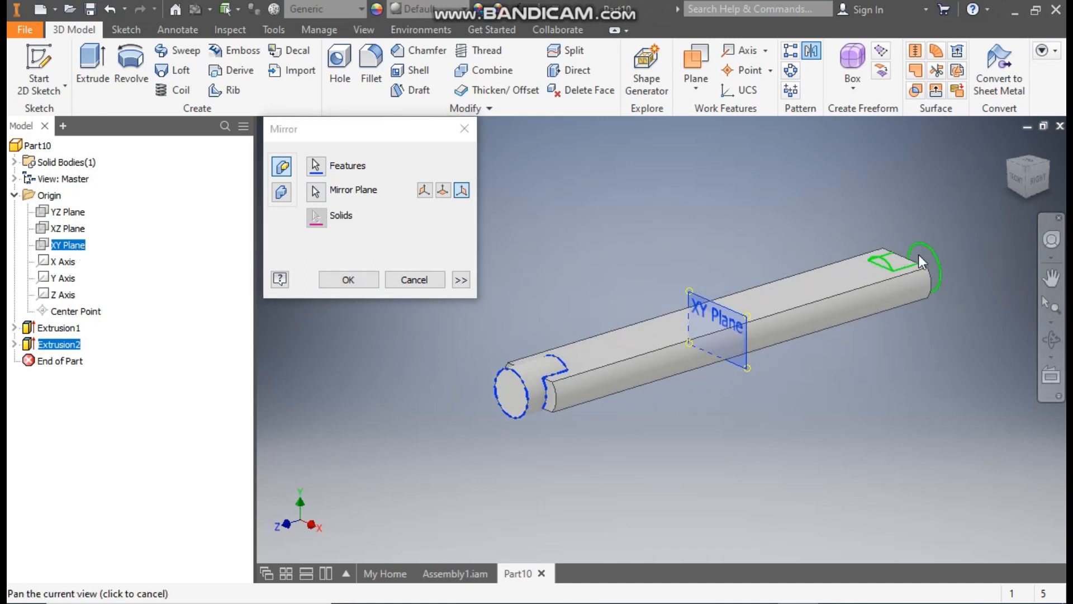
pyautogui.click(362, 282)
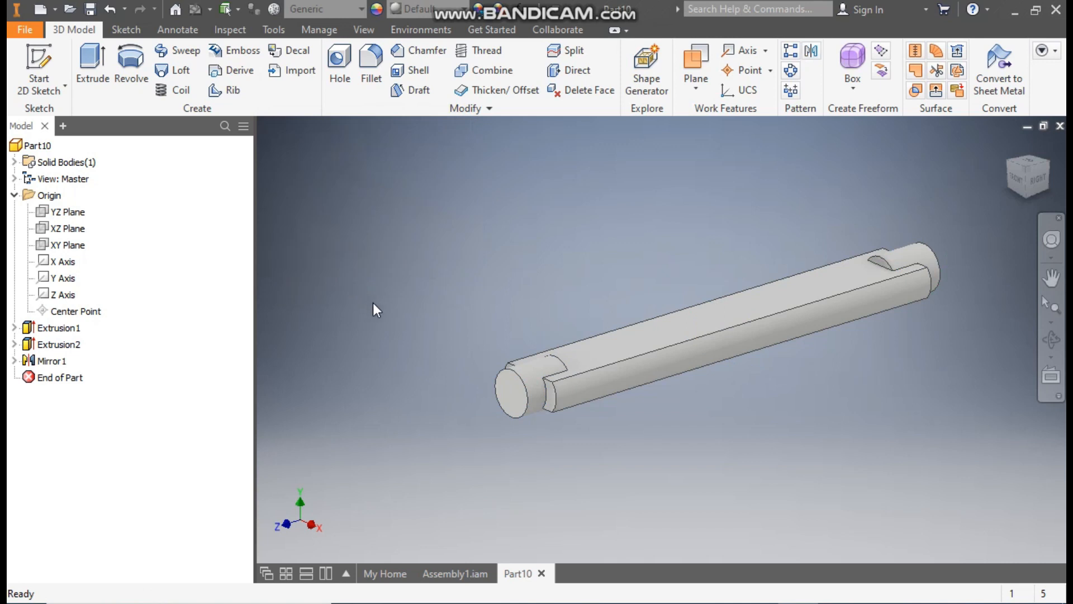
# On the bar's flat upper face, sketch a two-point center rectangle about 15 mm wide and 104 mm long from the face's midpoint.
pyautogui.moveTo(434, 290); pyautogui.dragTo(461, 295, button='middle')
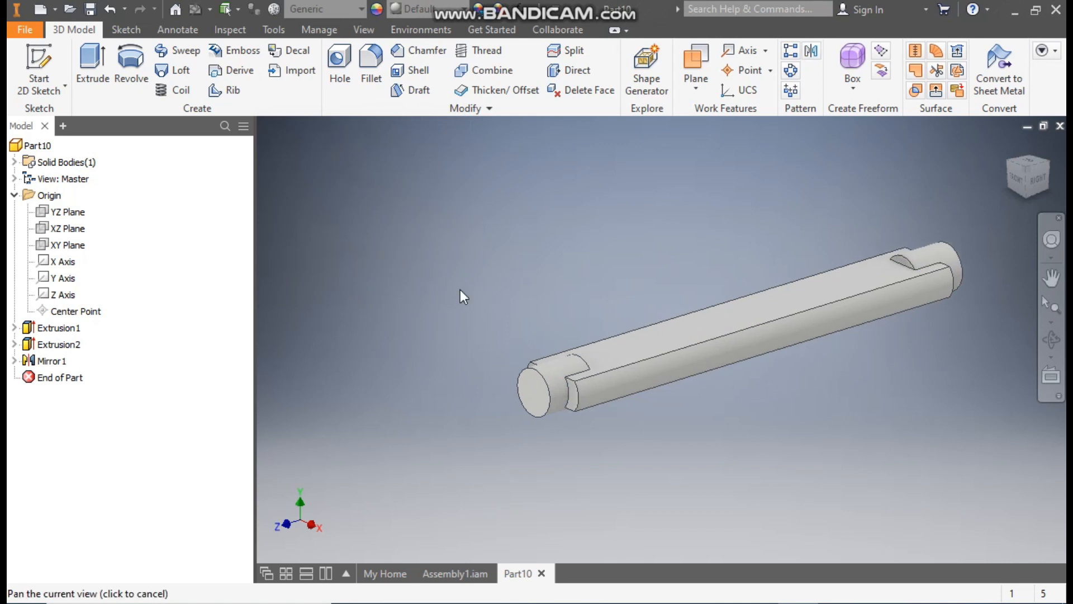
pyautogui.click(775, 300)
pyautogui.click(894, 287)
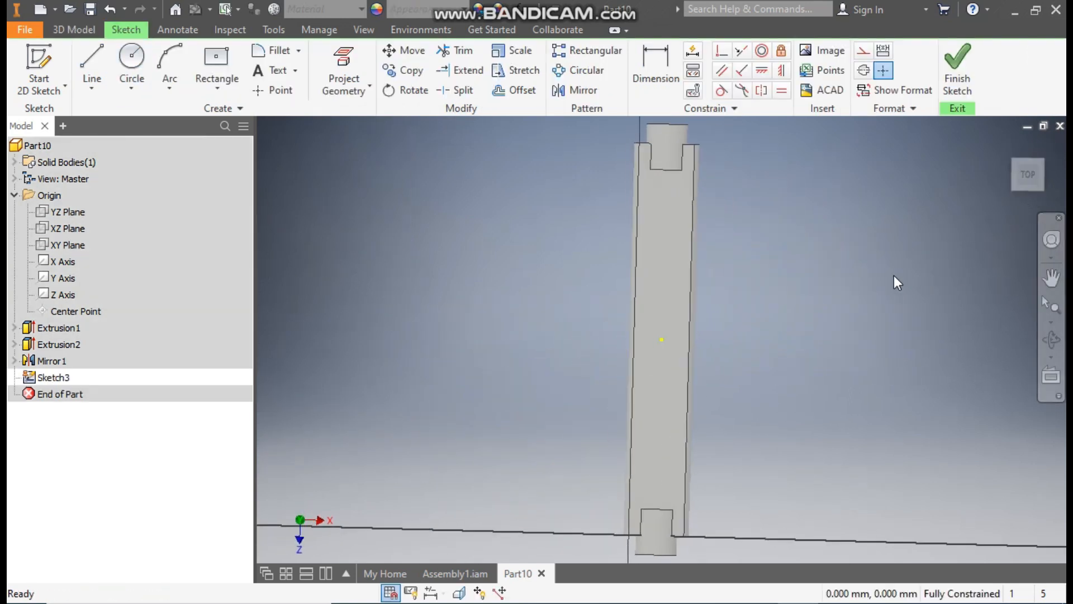
pyautogui.click(214, 88)
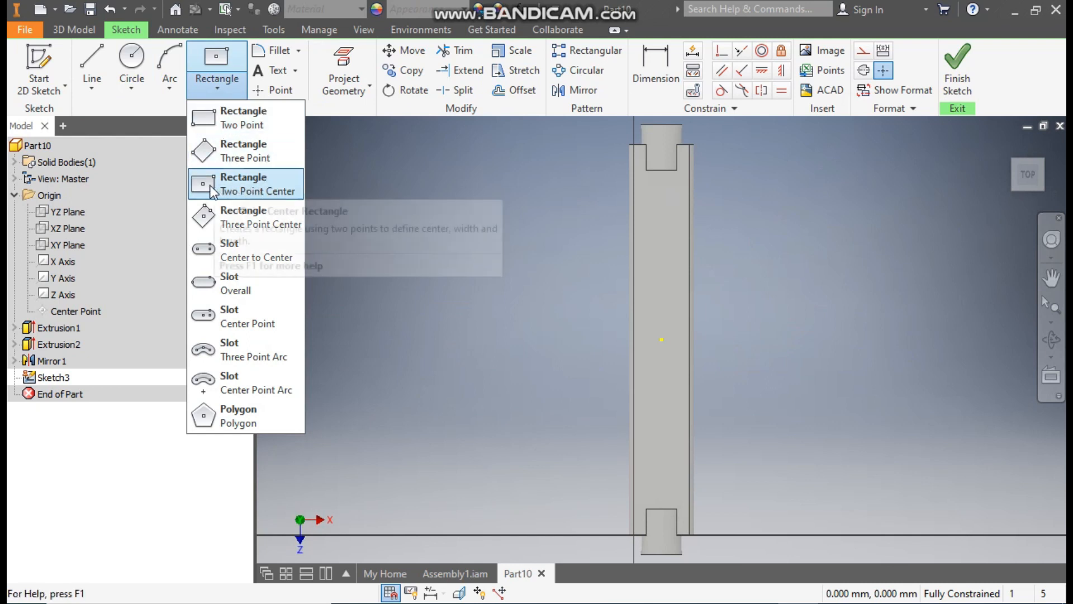
pyautogui.click(250, 182)
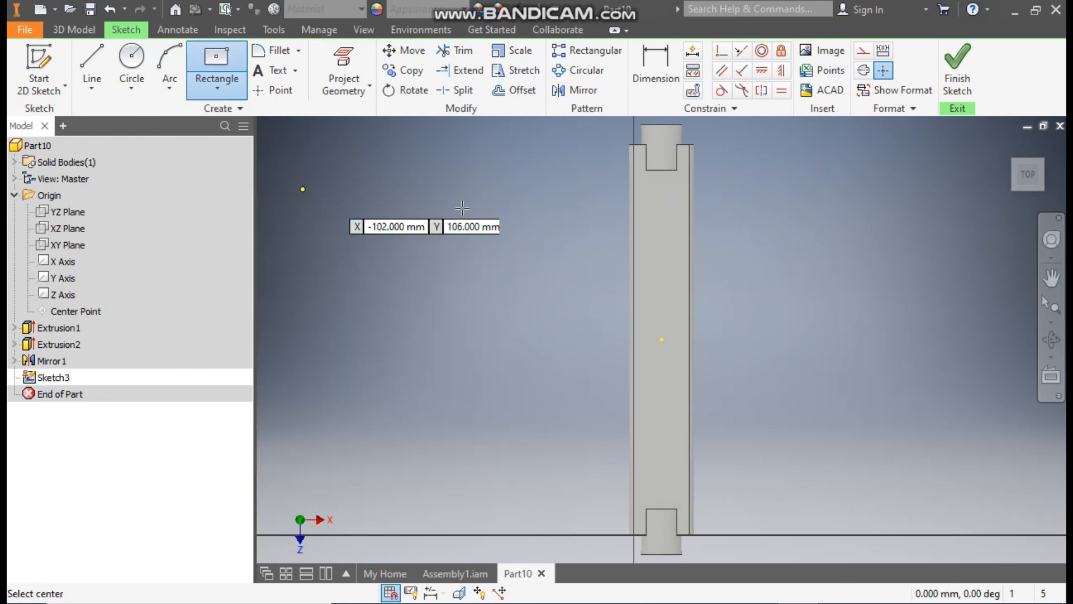
pyautogui.click(661, 338)
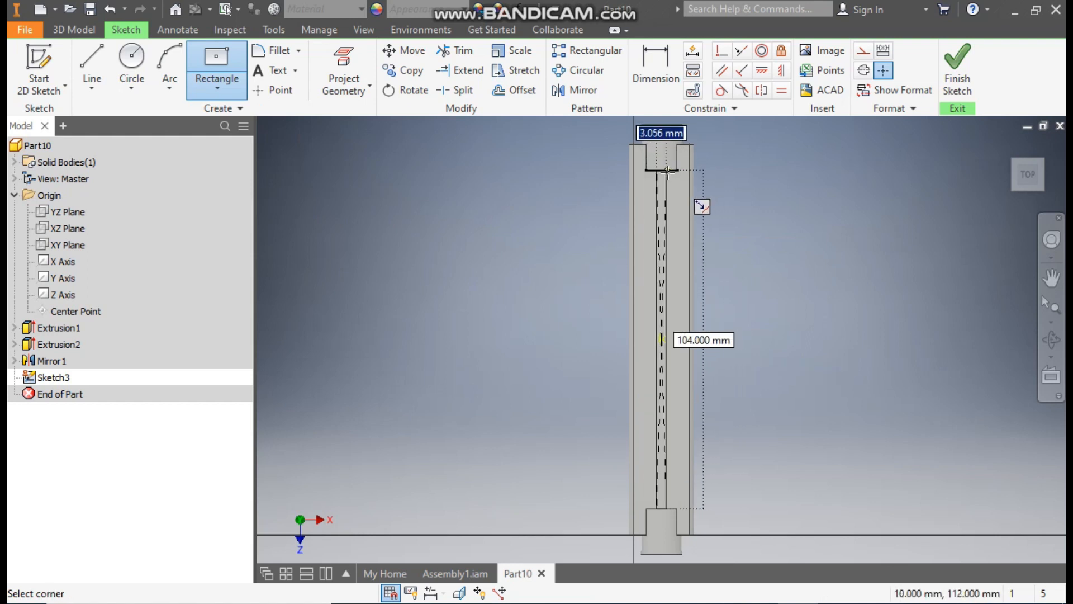
pyautogui.scroll(-4, 687, 170)
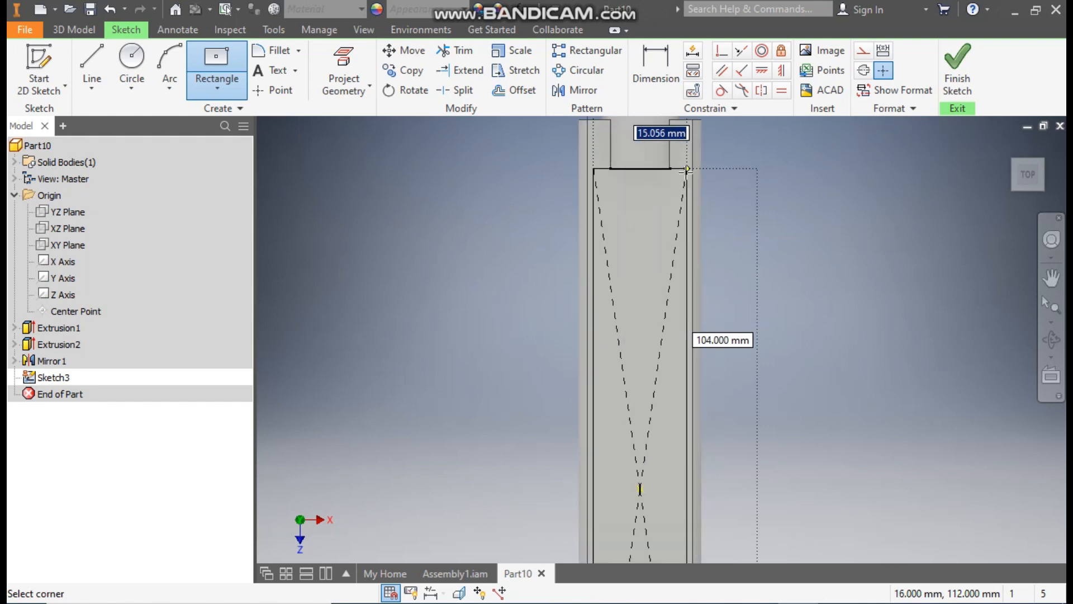
pyautogui.click(687, 176)
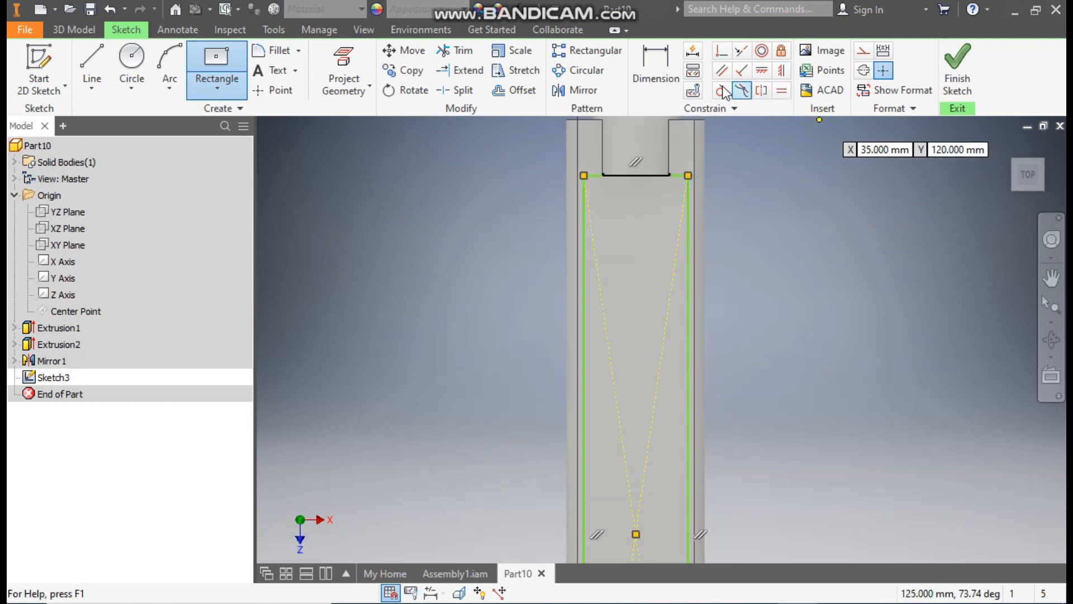
# Dimension the rectangle's short edge as 12 mm.
pyautogui.click(675, 64)
pyautogui.click(679, 175)
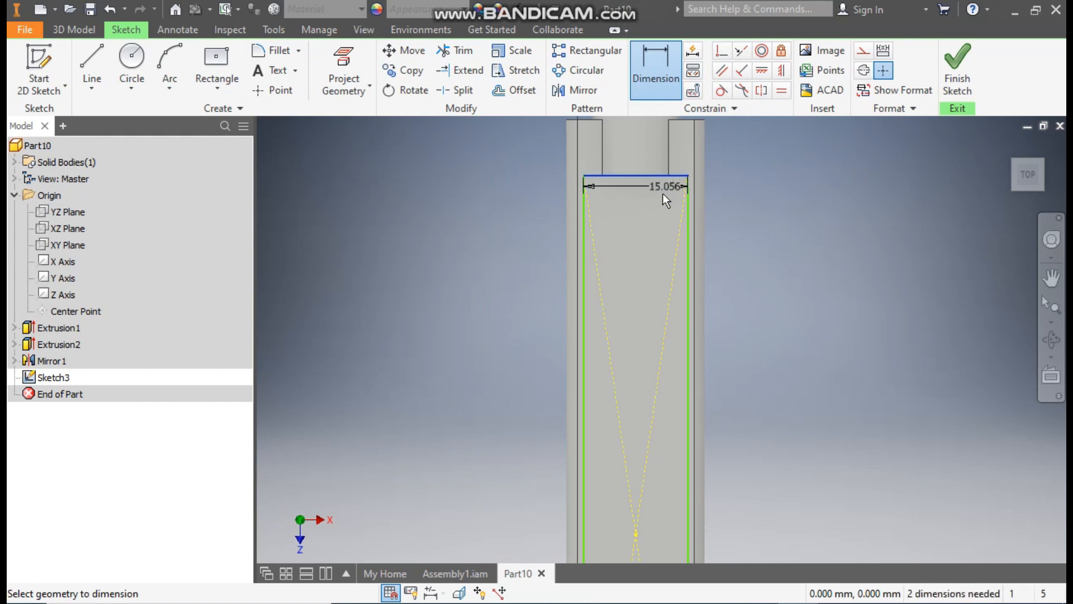
pyautogui.click(653, 209)
pyautogui.write('12')
pyautogui.press('Return')
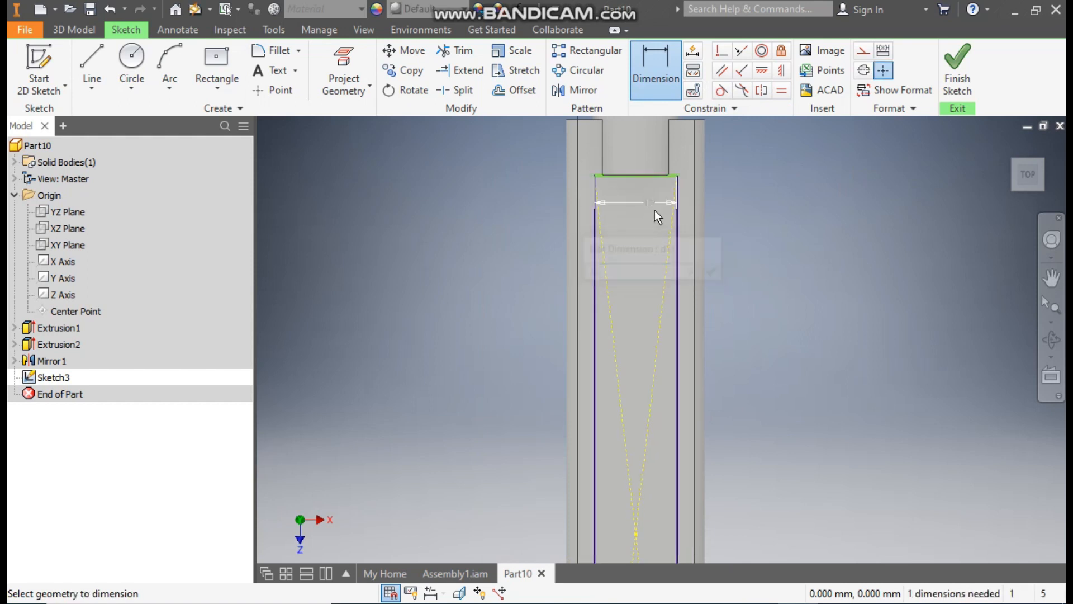
pyautogui.press('Escape')
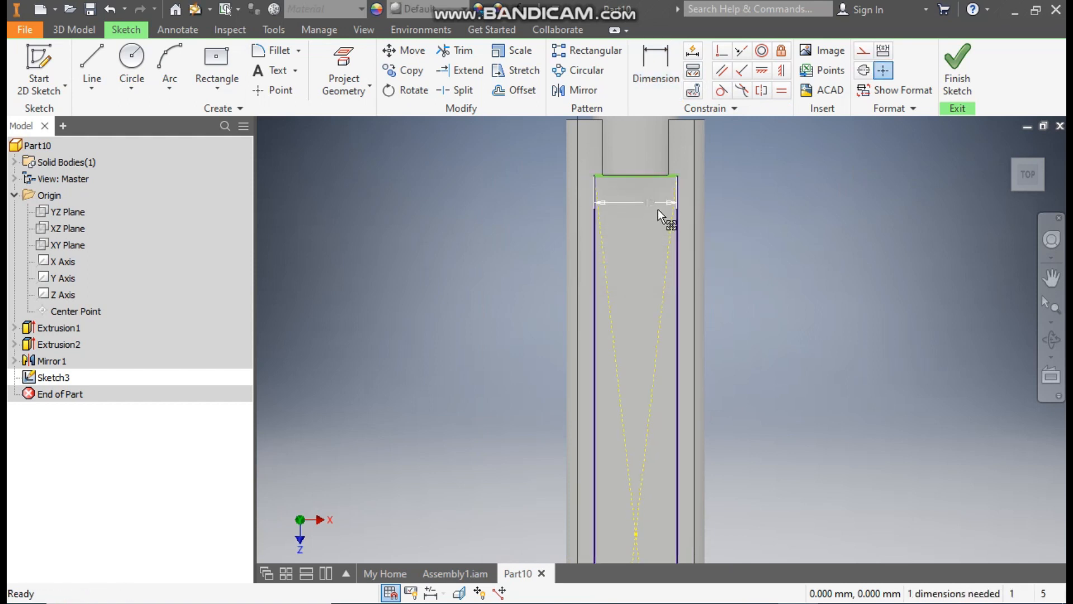
# Pull the rectangle's short edge away from the boss, constrain it coincident with the boss's inner corner point, and finish the sketch.
pyautogui.moveTo(679, 182)
pyautogui.mouseDown()
pyautogui.moveTo(681, 229)
pyautogui.moveTo(678, 217)
pyautogui.mouseUp()
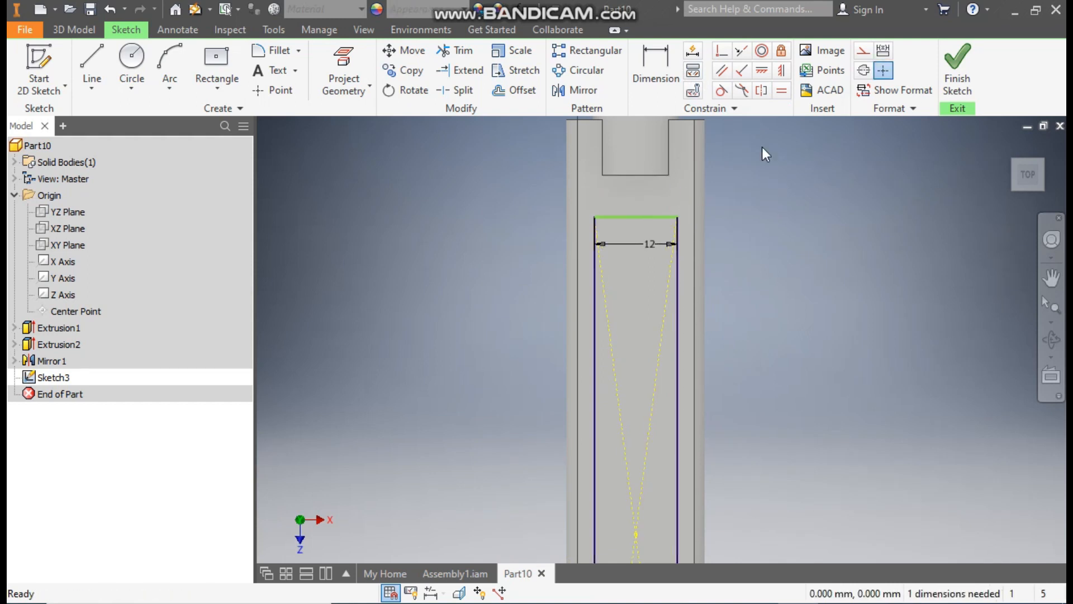
pyautogui.click(721, 51)
pyautogui.click(668, 174)
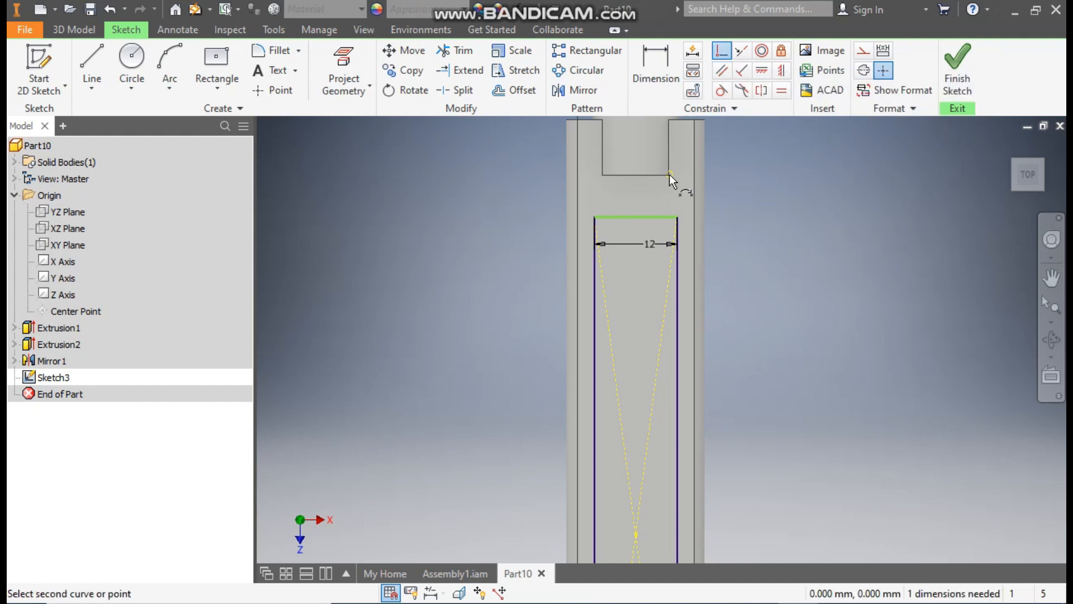
pyautogui.click(658, 215)
pyautogui.scroll(5, 758, 203)
pyautogui.moveTo(771, 275); pyautogui.dragTo(714, 272, button='middle')
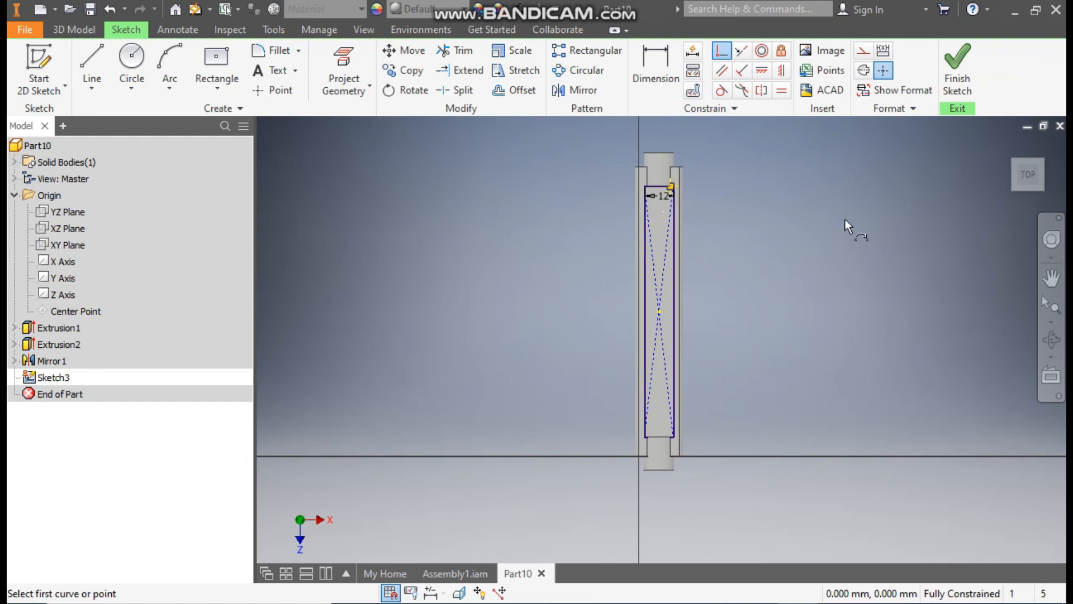
pyautogui.click(958, 67)
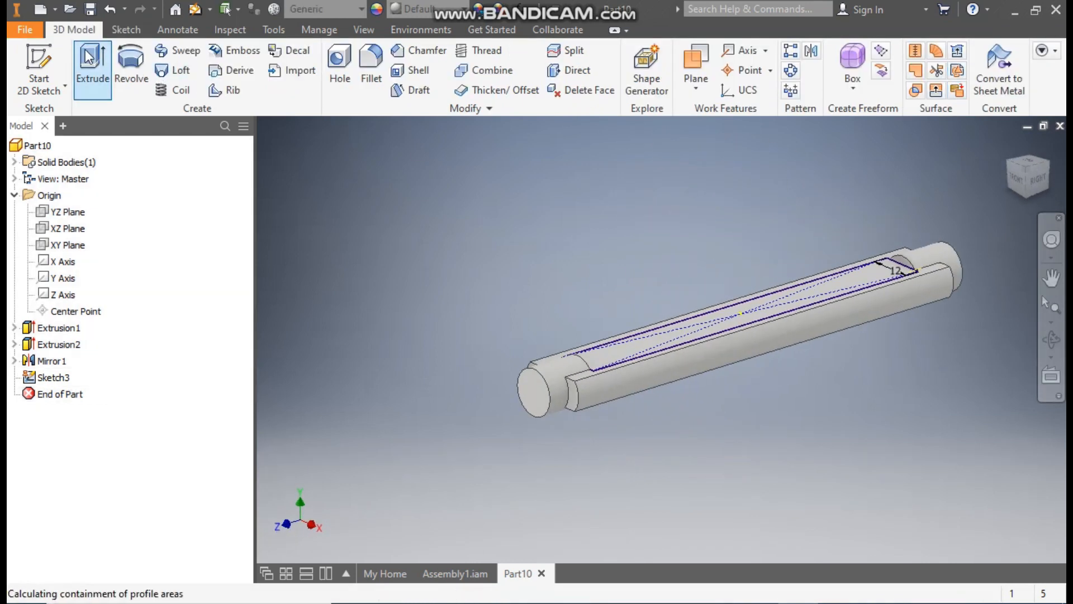
# Cut-extrude the rectangle profile 28.75 mm downward through the bar to form the long rectangular opening.
pyautogui.click(88, 56)
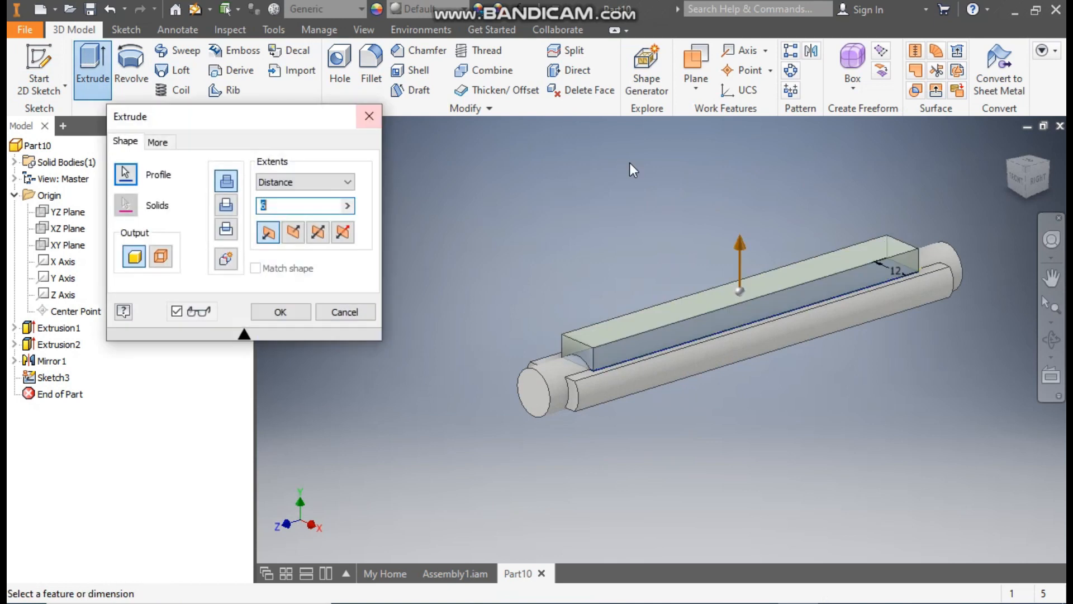
pyautogui.click(226, 206)
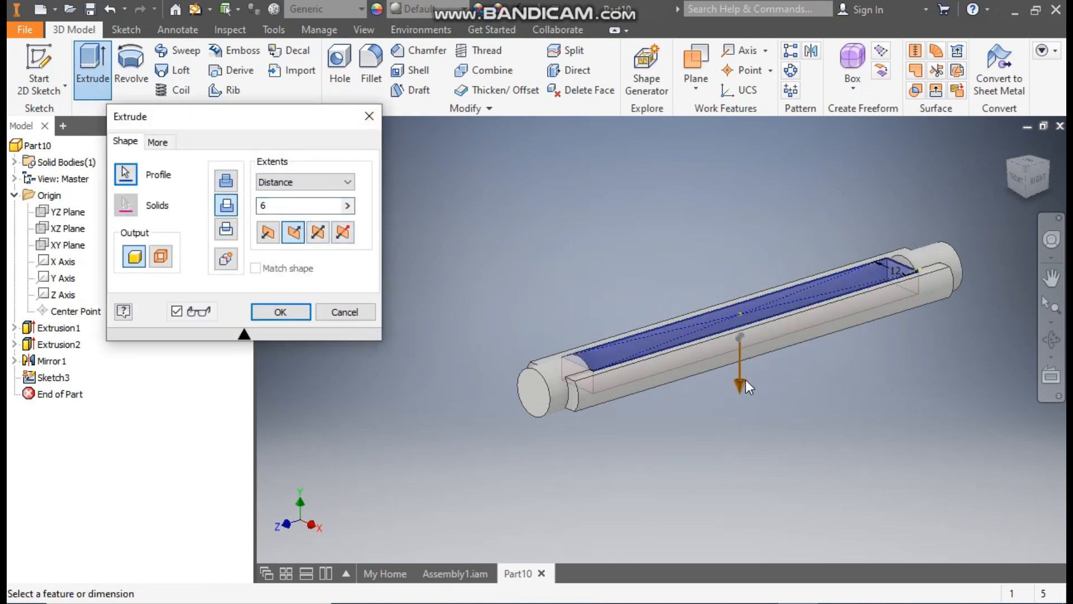
pyautogui.moveTo(741, 383); pyautogui.dragTo(736, 438)
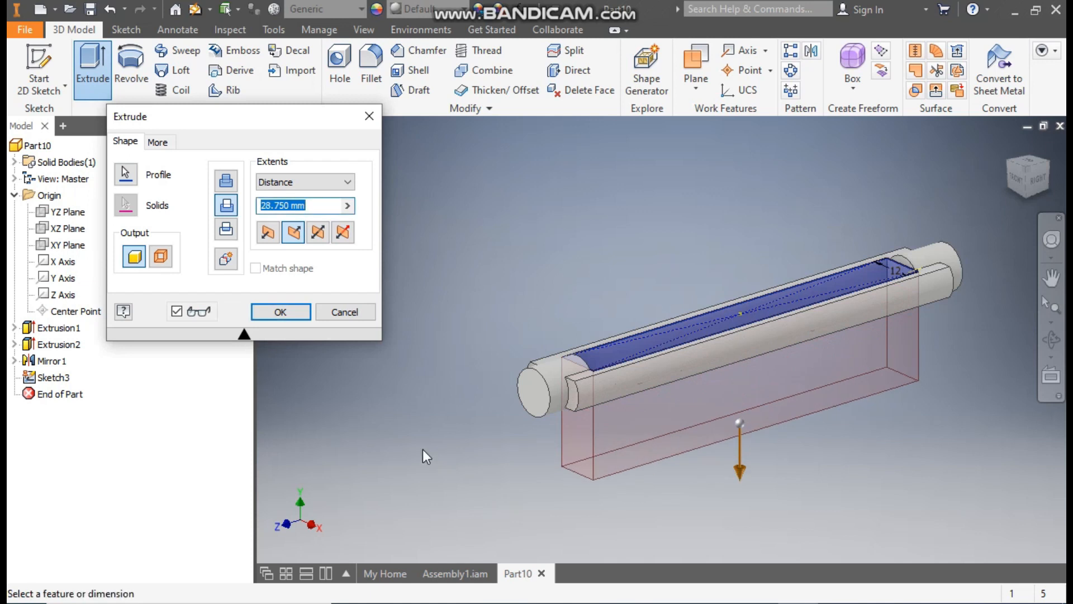
pyautogui.click(288, 313)
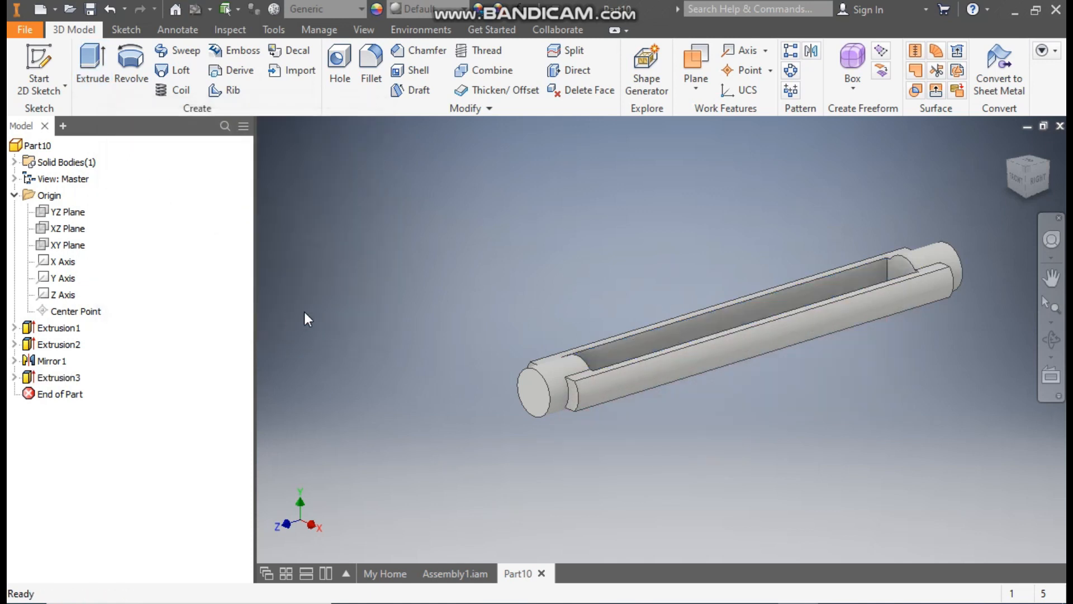
# Start a 2 mm constant-radius fillet on the outer circular edges of both cylindrical end bosses.
pyautogui.scroll(3, 702, 453)
pyautogui.moveTo(639, 254); pyautogui.dragTo(498, 325, button='middle')
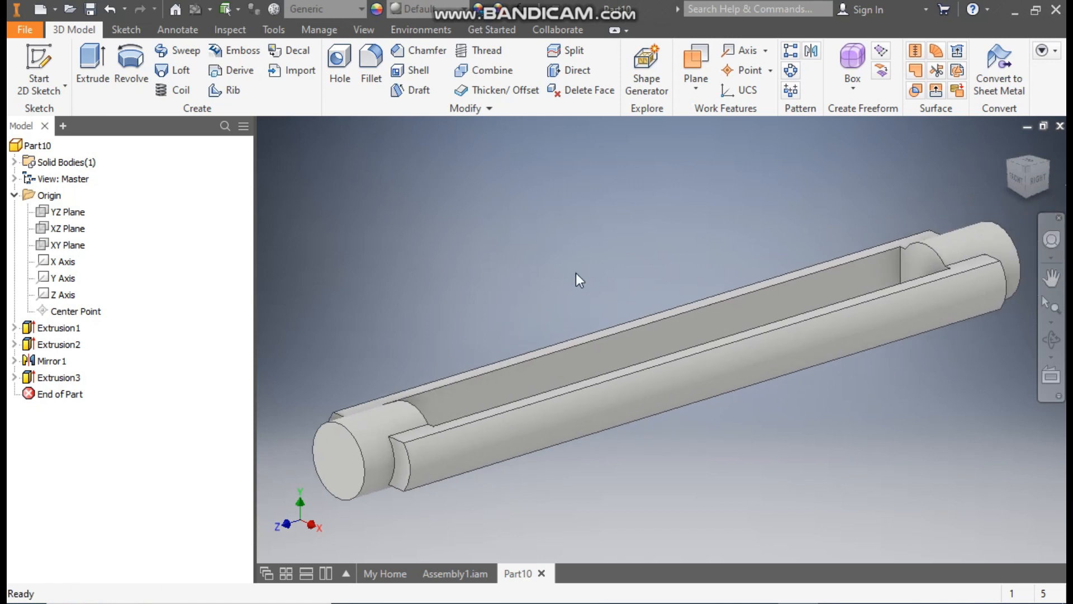
pyautogui.moveTo(576, 273); pyautogui.dragTo(632, 254, button='middle')
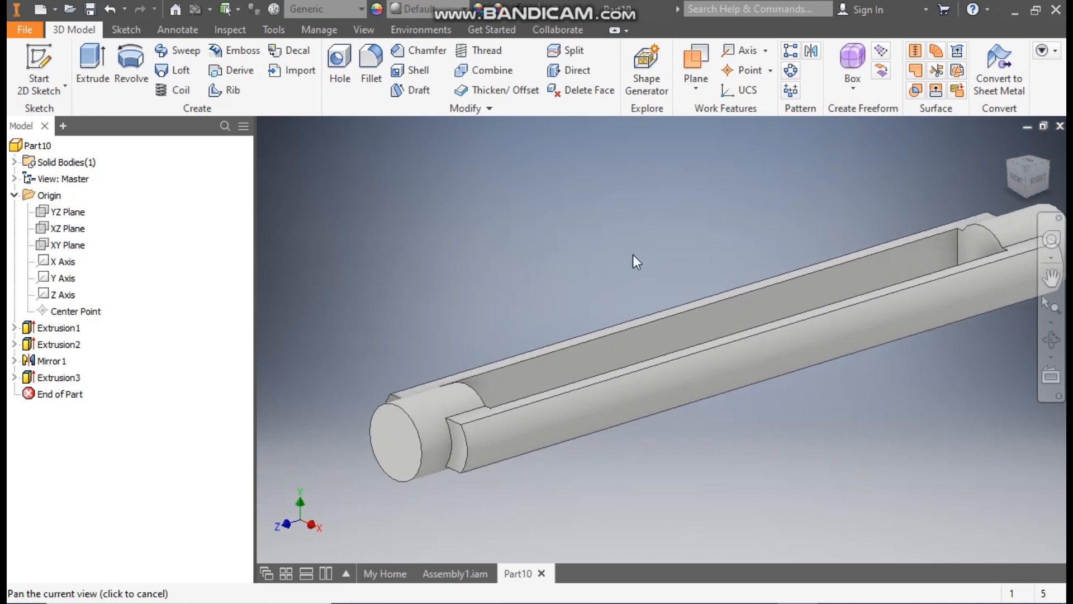
pyautogui.click(371, 64)
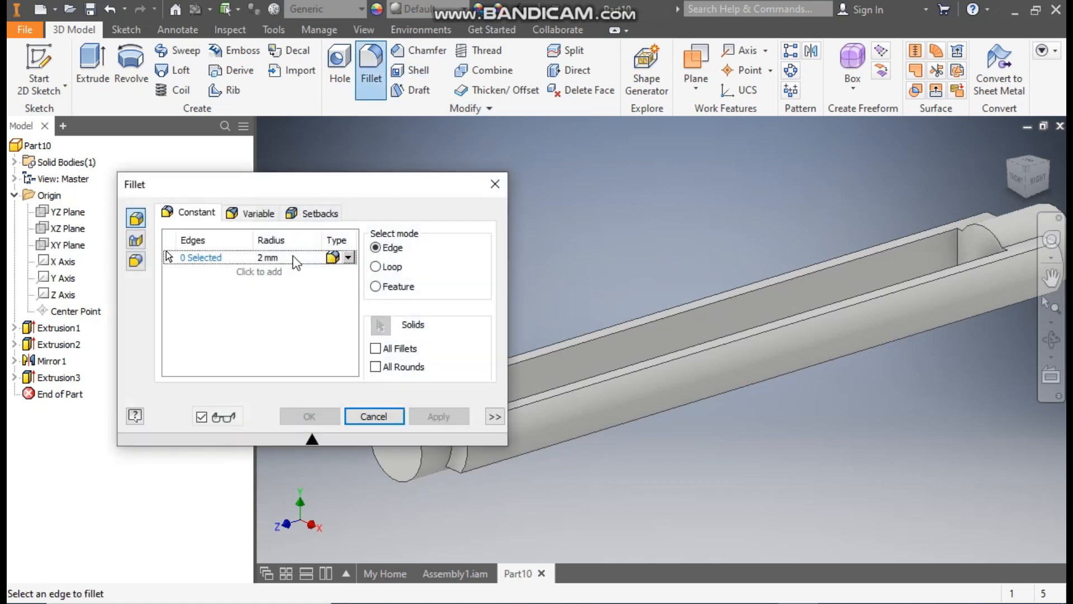
pyautogui.moveTo(565, 268); pyautogui.dragTo(833, 318, button='middle')
pyautogui.click(573, 363)
pyautogui.click(797, 301)
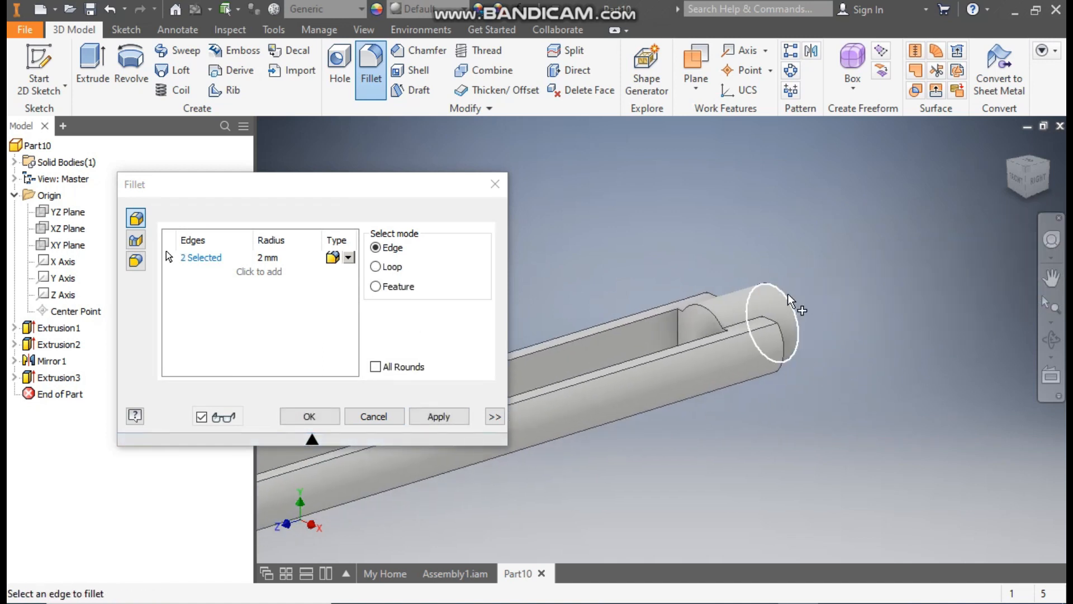
# Add the four concave edges where the bosses meet the bar's end faces to the 2 mm fillet and apply it.
pyautogui.moveTo(556, 483); pyautogui.dragTo(1038, 313, button='middle')
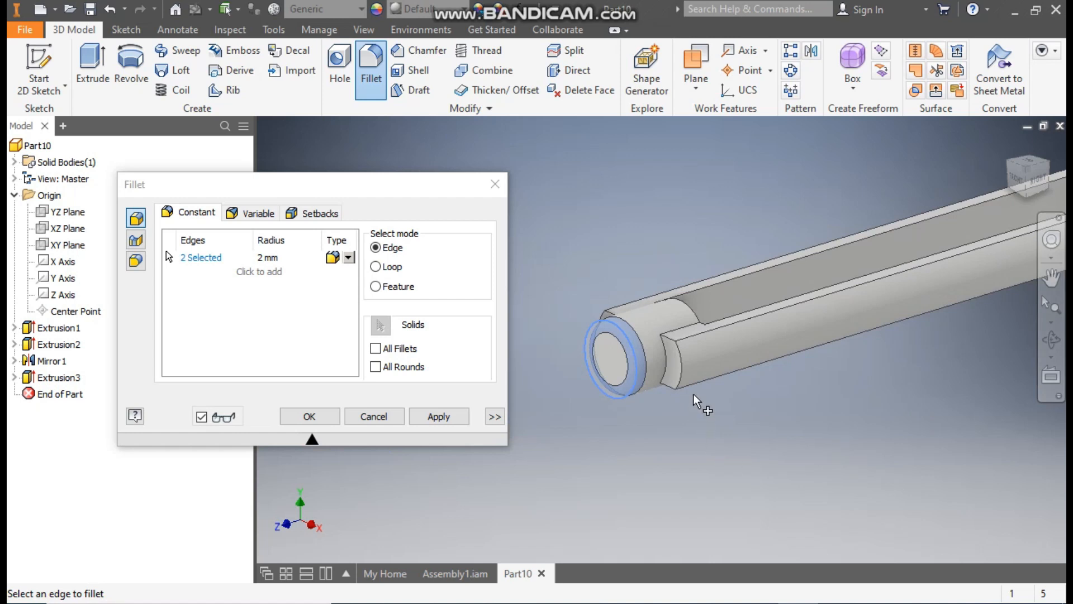
pyautogui.click(667, 363)
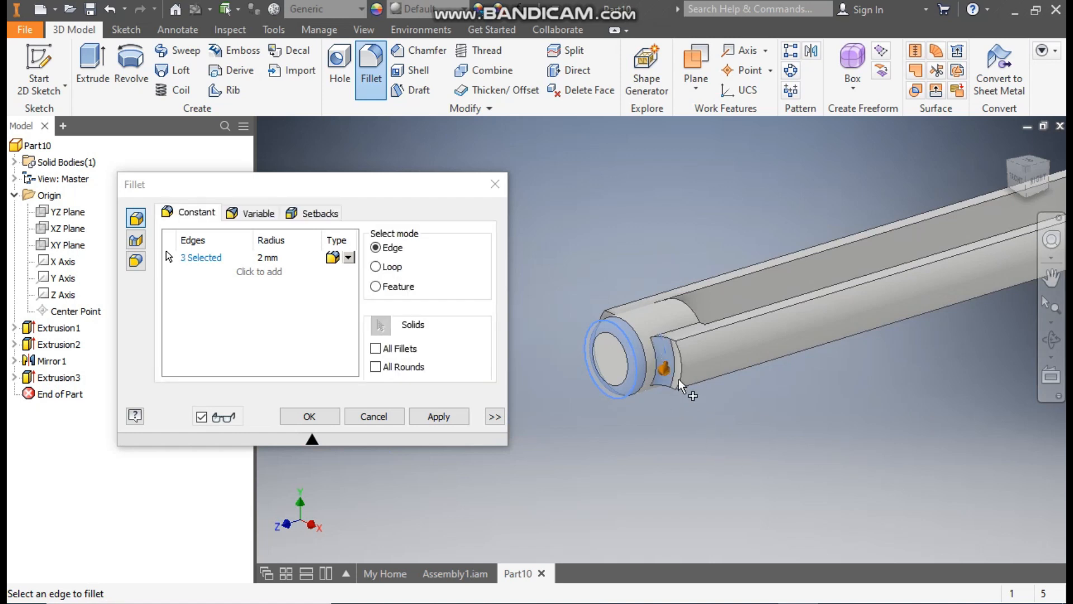
pyautogui.moveTo(929, 256); pyautogui.dragTo(933, 258, button='middle')
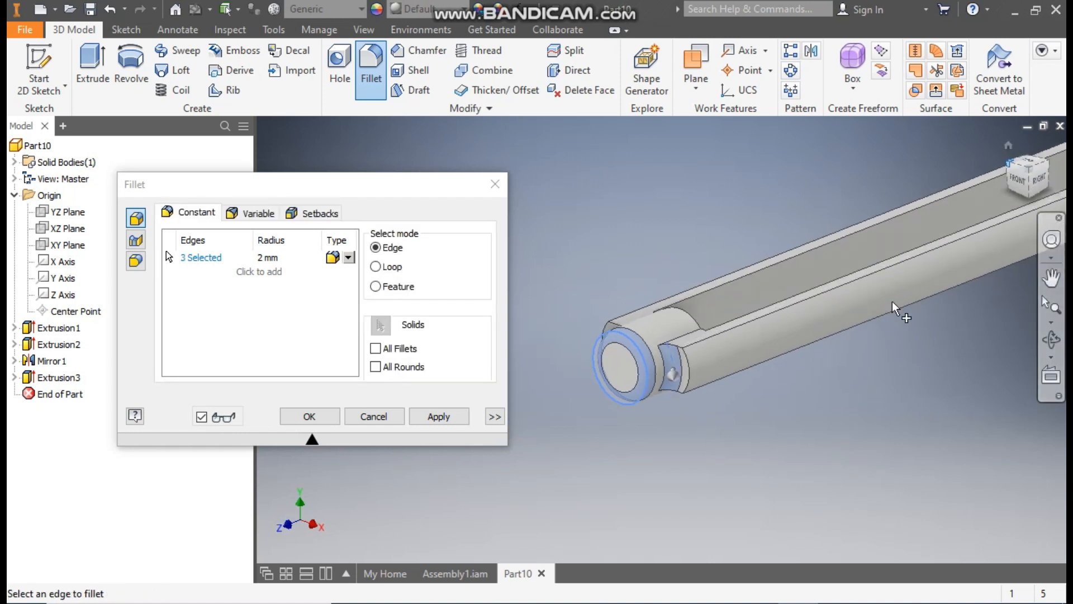
pyautogui.scroll(-5, 785, 421)
pyautogui.click(776, 430)
pyautogui.scroll(5, 945, 360)
pyautogui.keyDown('shift'); pyautogui.moveTo(660, 424); pyautogui.dragTo(736, 438, button='middle'); pyautogui.keyUp('shift')
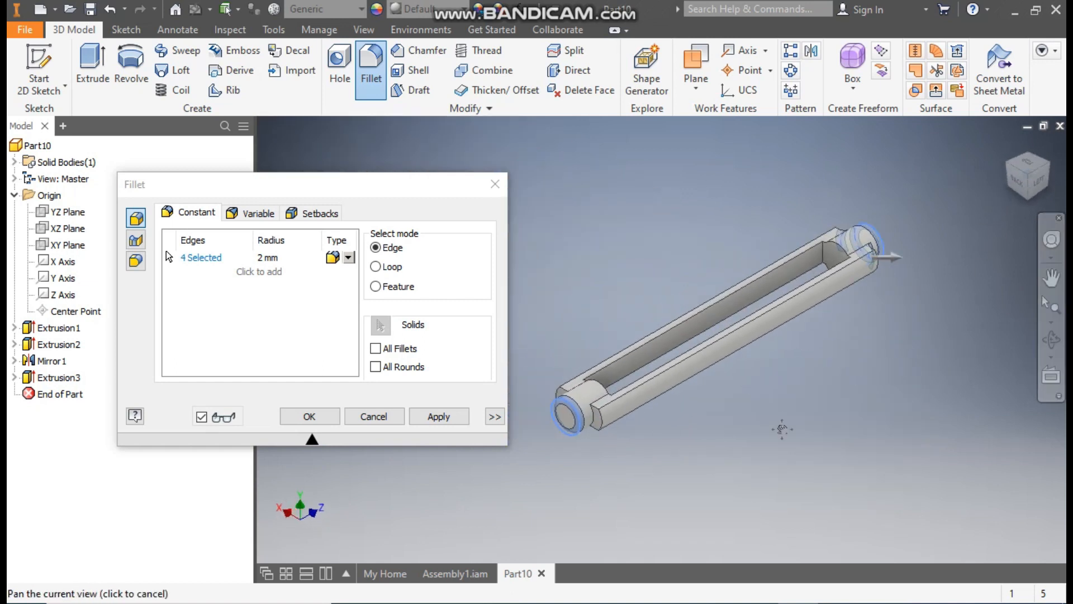
pyautogui.scroll(-5, 749, 380)
pyautogui.click(749, 369)
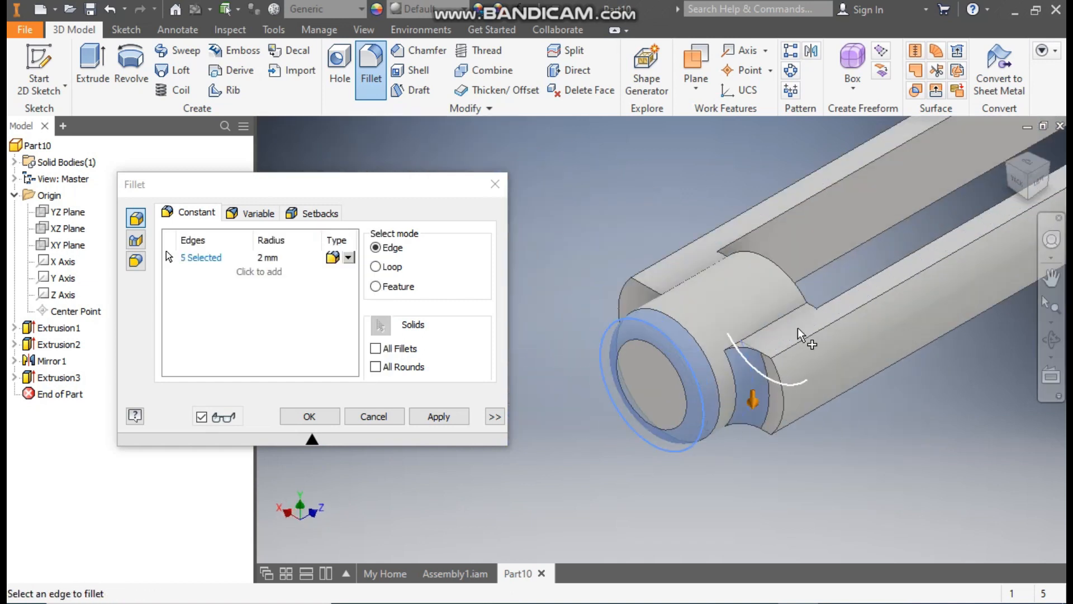
pyautogui.click(1009, 167)
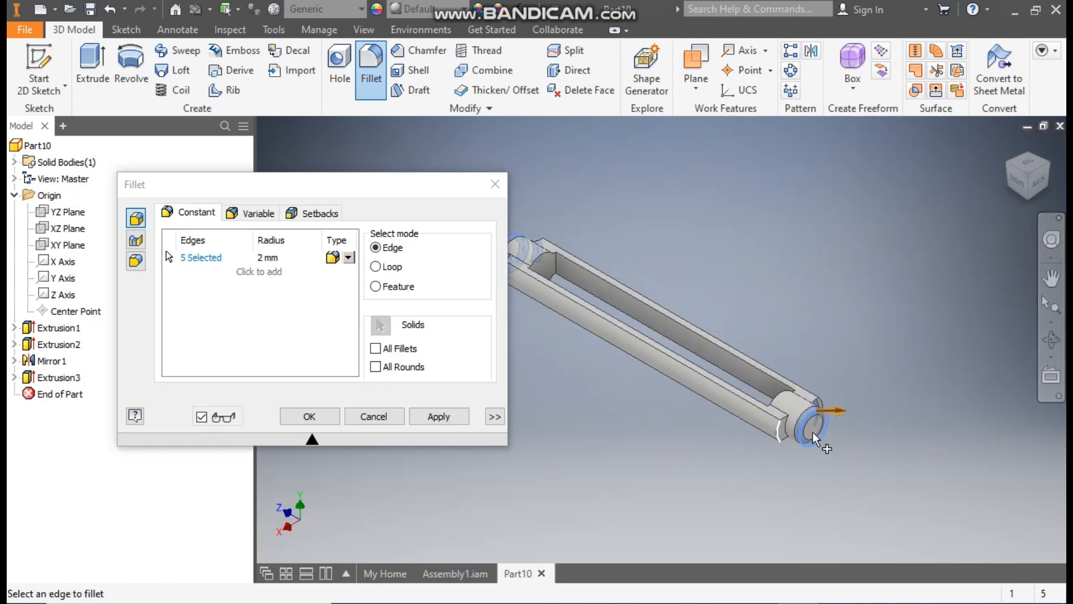
pyautogui.click(726, 407)
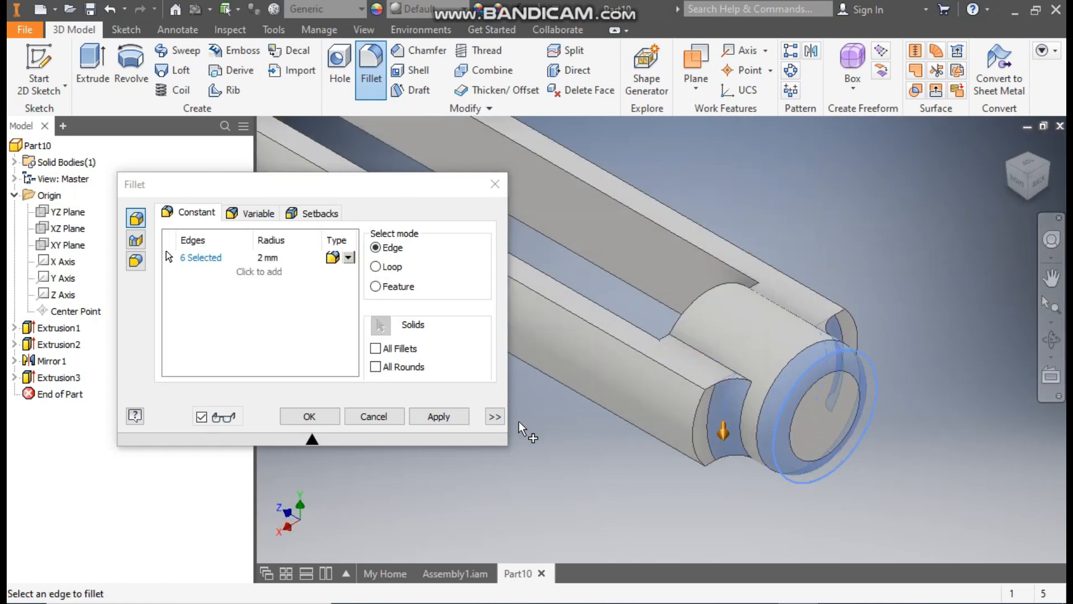
pyautogui.click(438, 416)
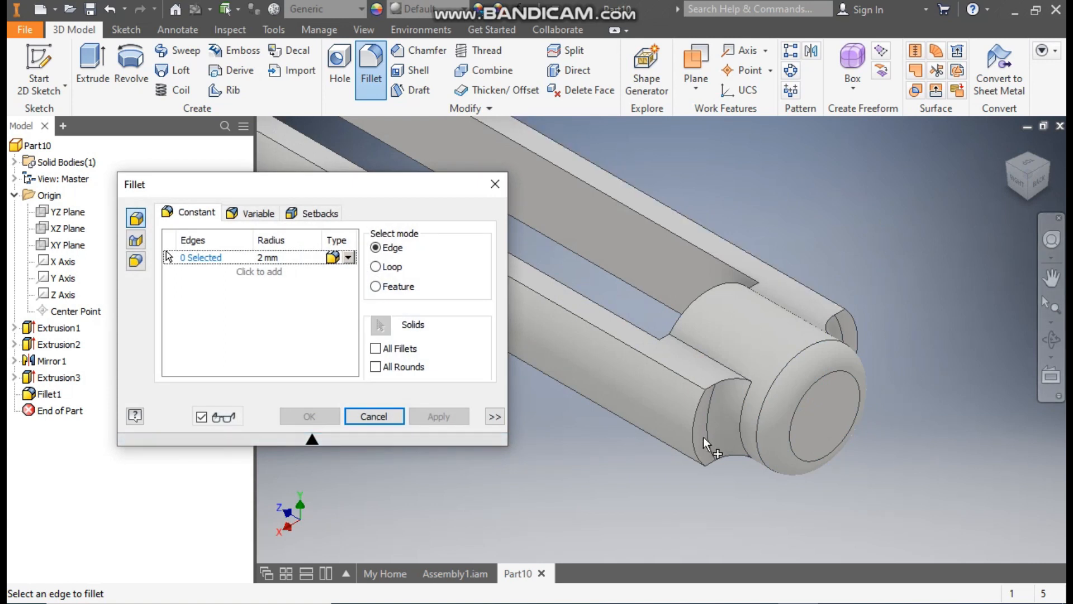
# Fillet the four curved outer edges of the bar's end faces beside the bosses with a 2 mm radius.
pyautogui.moveTo(579, 488); pyautogui.dragTo(718, 471, button='middle')
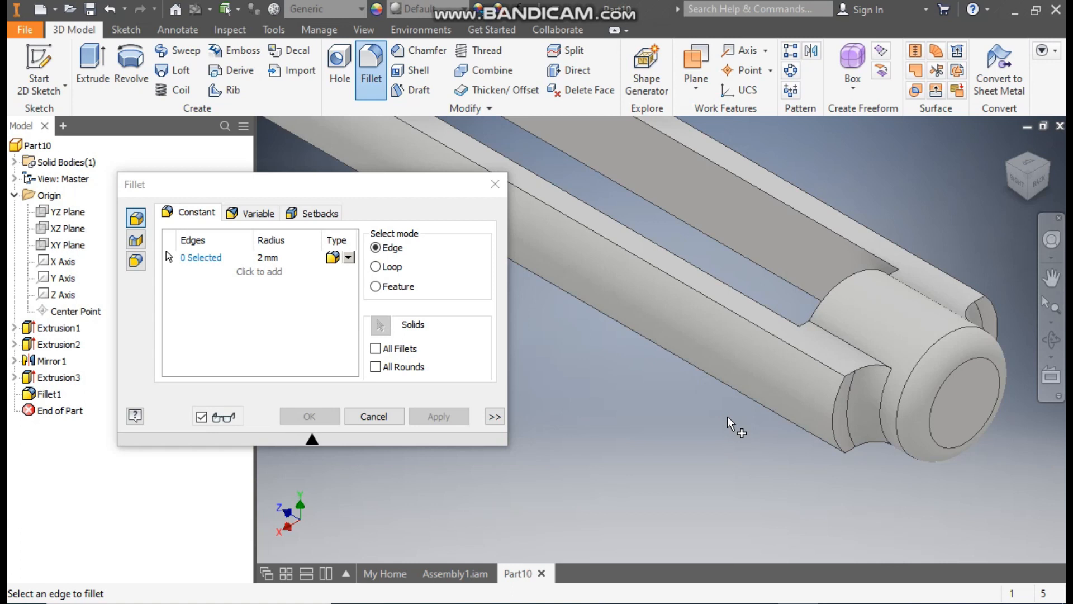
pyautogui.click(833, 411)
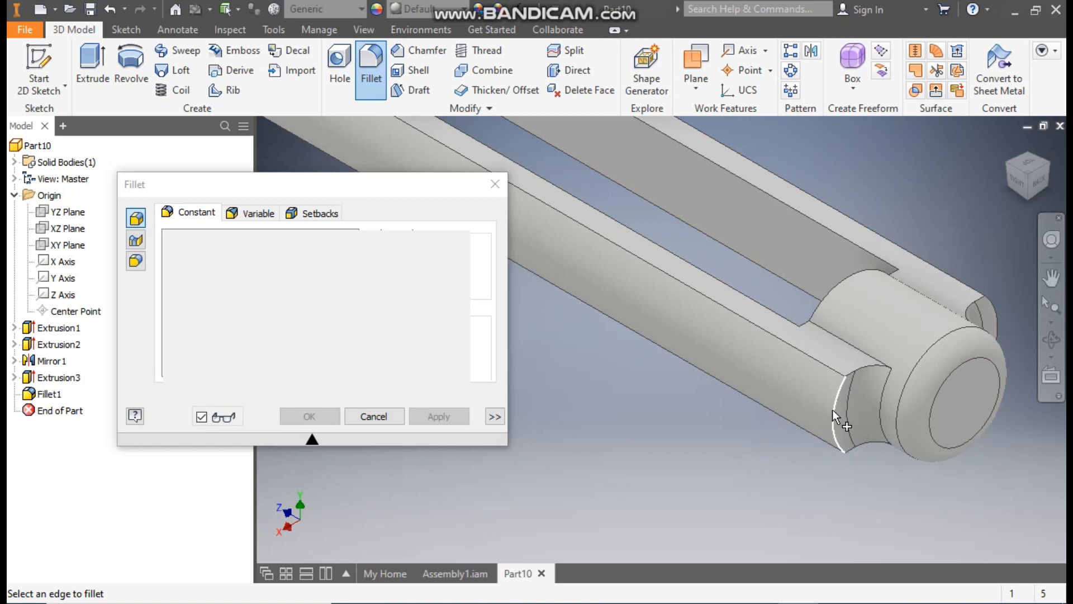
pyautogui.click(995, 311)
pyautogui.scroll(-2, 995, 311)
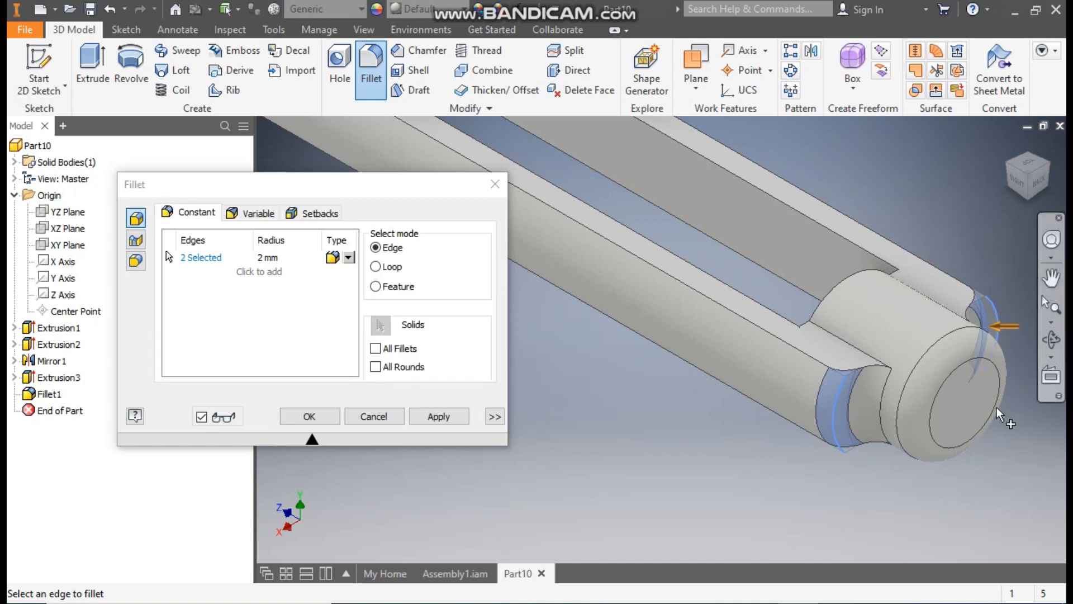
pyautogui.scroll(-3, 785, 442)
pyautogui.moveTo(682, 421); pyautogui.dragTo(546, 513, button='middle')
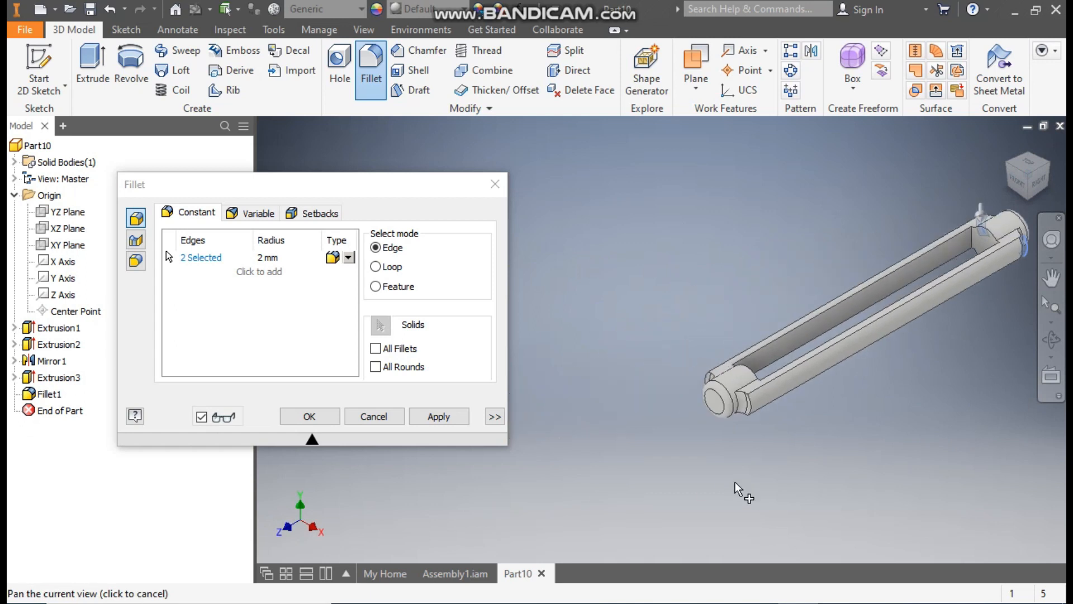
pyautogui.scroll(5, 705, 379)
pyautogui.click(878, 434)
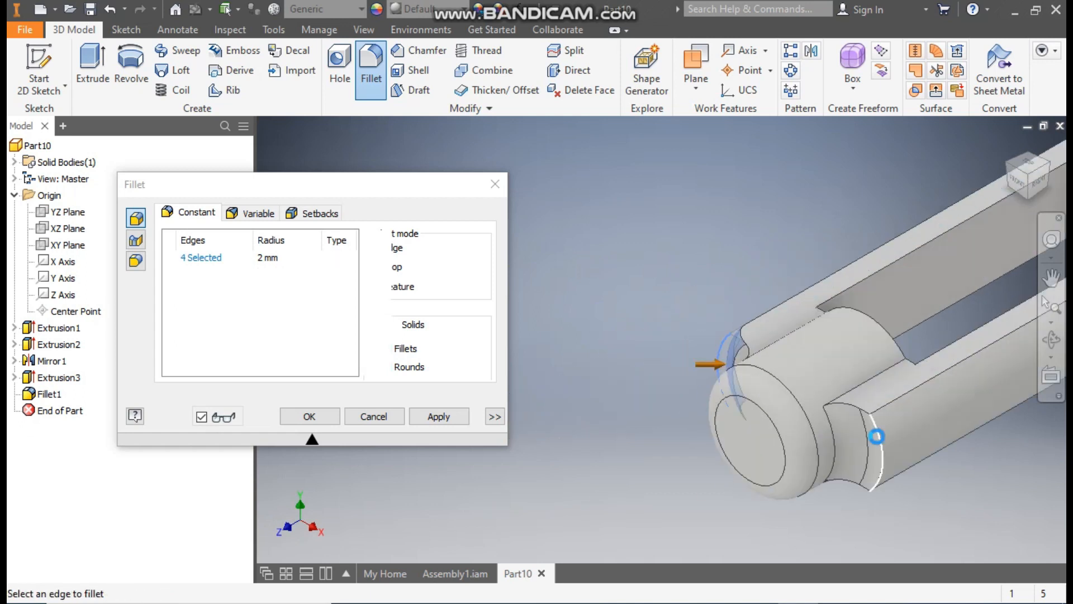
pyautogui.moveTo(842, 434); pyautogui.dragTo(770, 411, button='middle')
pyautogui.scroll(-3, 833, 464)
pyautogui.click(447, 415)
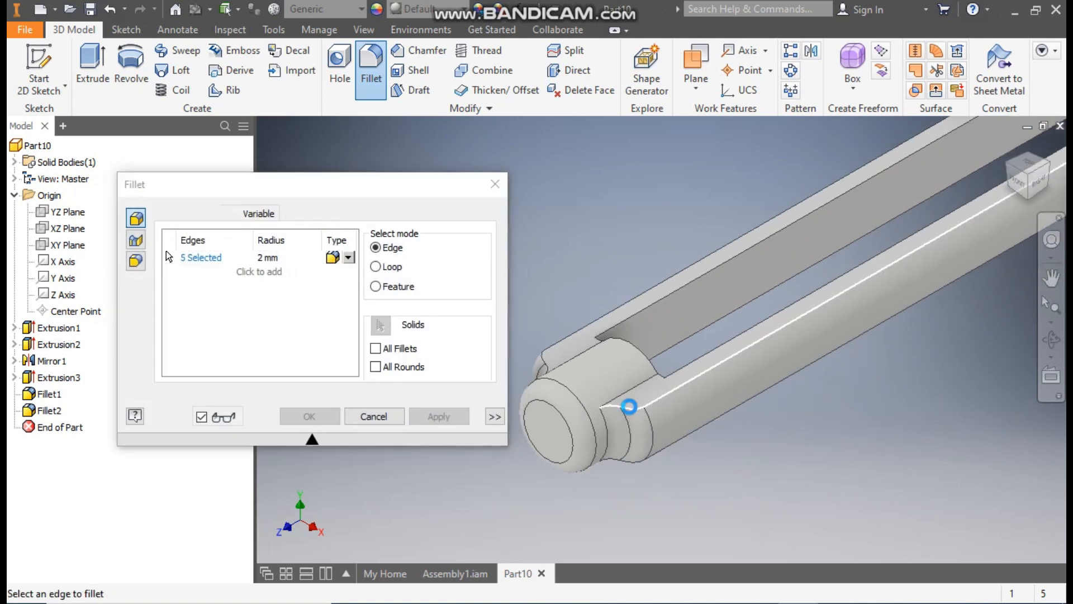
# Fillet the long outer edge chains on both sides of the bar's upper and lower flat faces with a 2 mm radius.
pyautogui.click(630, 417)
pyautogui.scroll(-1, 782, 365)
pyautogui.moveTo(782, 365); pyautogui.dragTo(663, 463, button='middle')
pyautogui.scroll(-2, 665, 462)
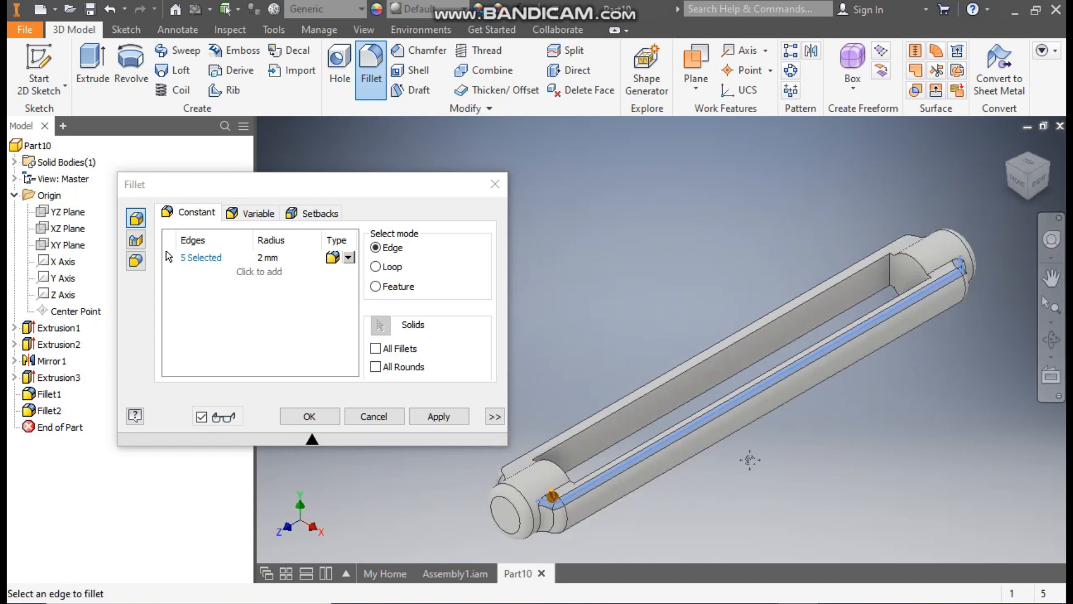
pyautogui.moveTo(750, 458); pyautogui.dragTo(915, 406, button='middle')
pyautogui.scroll(3, 738, 400)
pyautogui.click(679, 394)
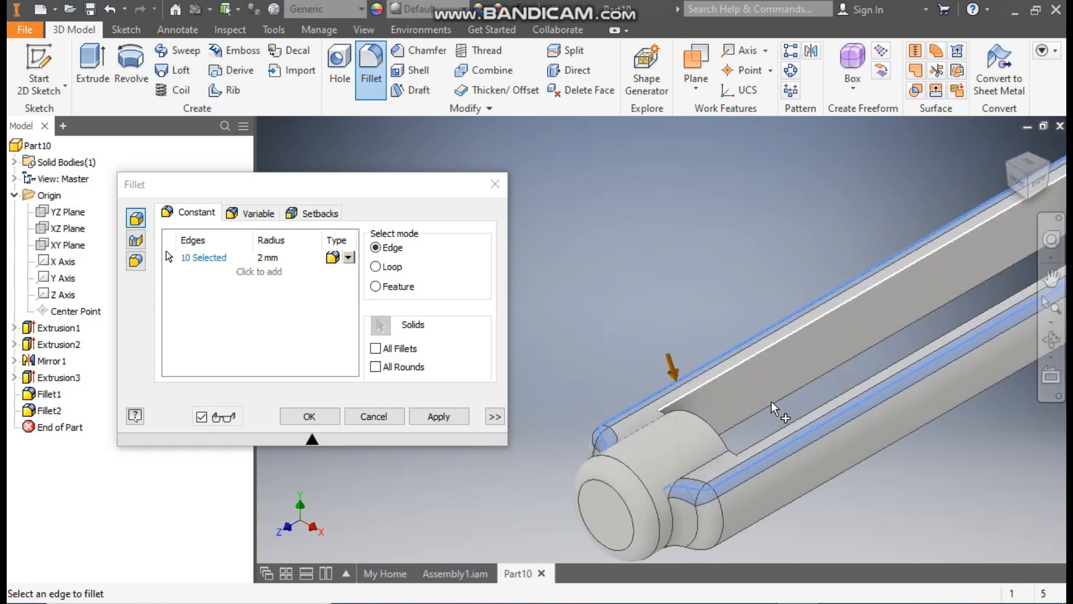
pyautogui.keyDown('shift'); pyautogui.moveTo(986, 507); pyautogui.dragTo(939, 388, button='middle'); pyautogui.keyUp('shift')
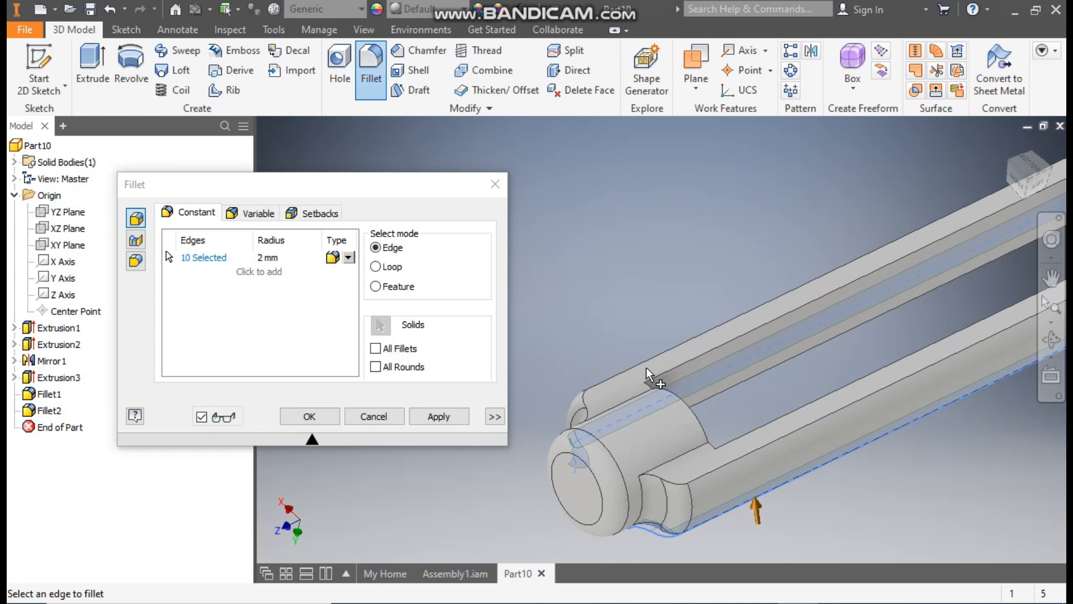
pyautogui.click(766, 446)
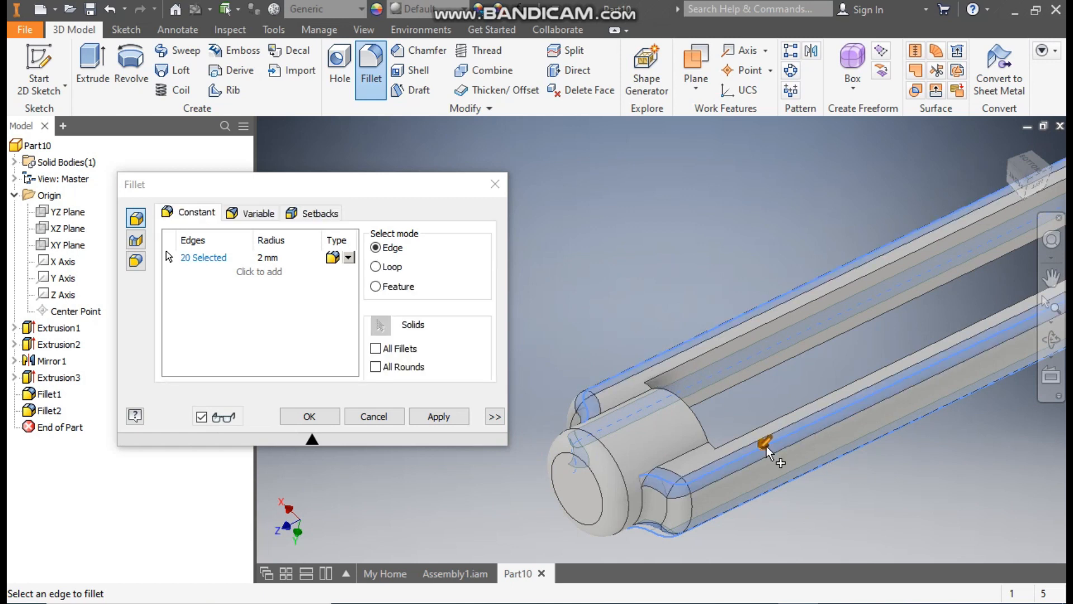
pyautogui.moveTo(789, 506); pyautogui.dragTo(721, 495, button='middle')
pyautogui.click(438, 416)
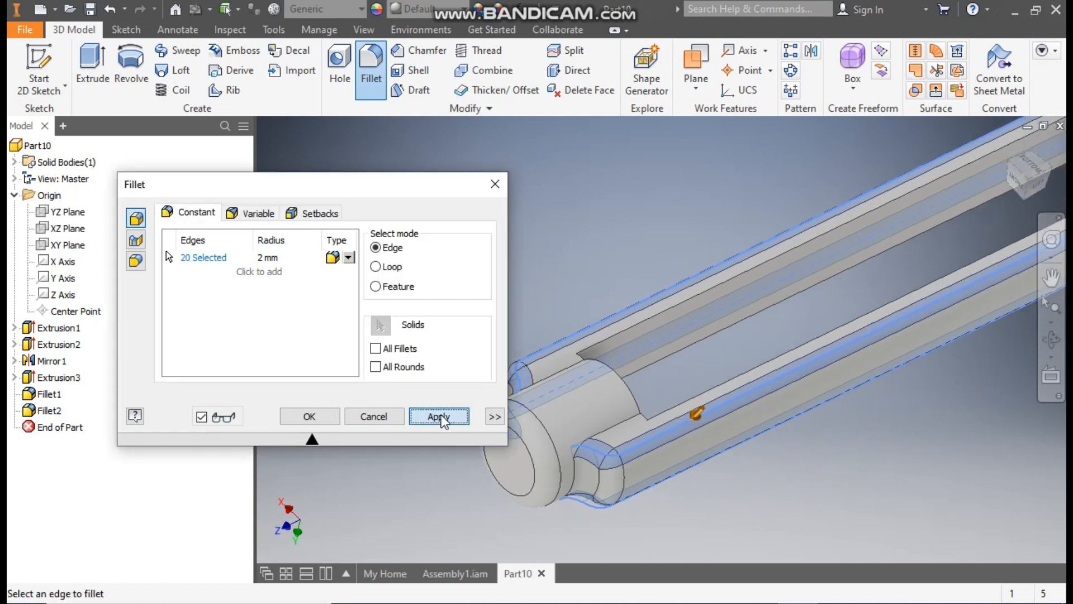
# Select the two vertical inner corner edges at the opening's rear end for a 2 mm fillet.
pyautogui.moveTo(762, 442); pyautogui.dragTo(807, 433, button='middle')
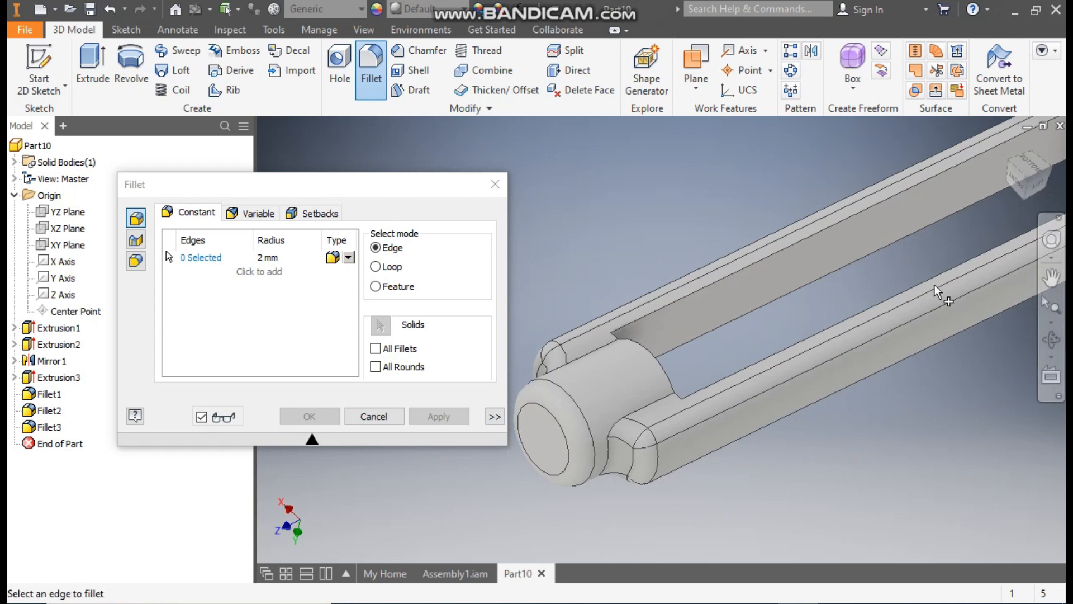
pyautogui.click(1012, 150)
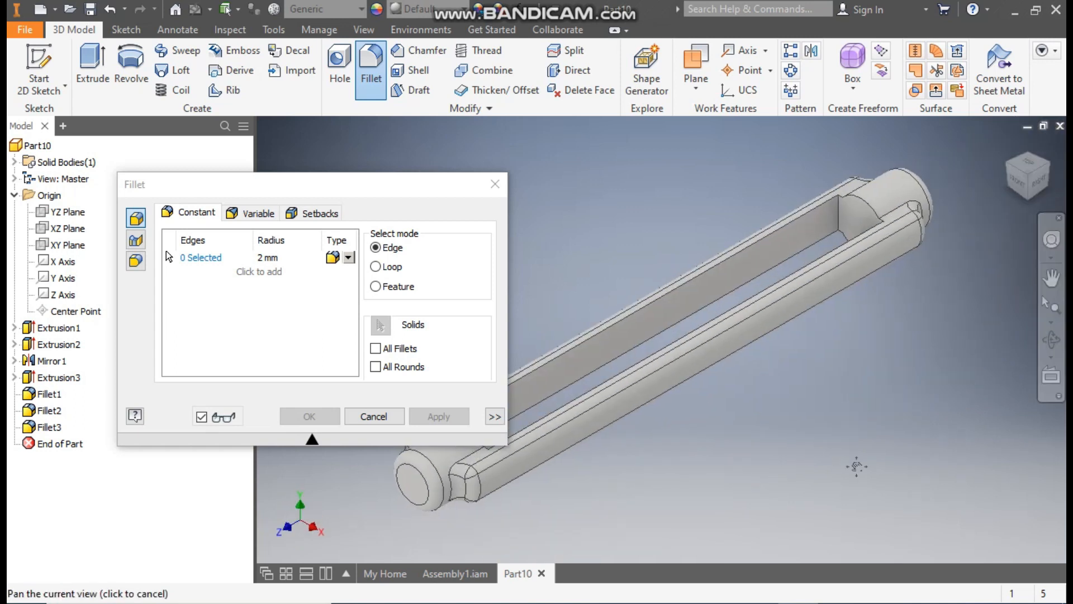
pyautogui.scroll(-3, 695, 493)
pyautogui.moveTo(804, 420); pyautogui.dragTo(492, 559, button='middle')
pyautogui.scroll(3, 743, 475)
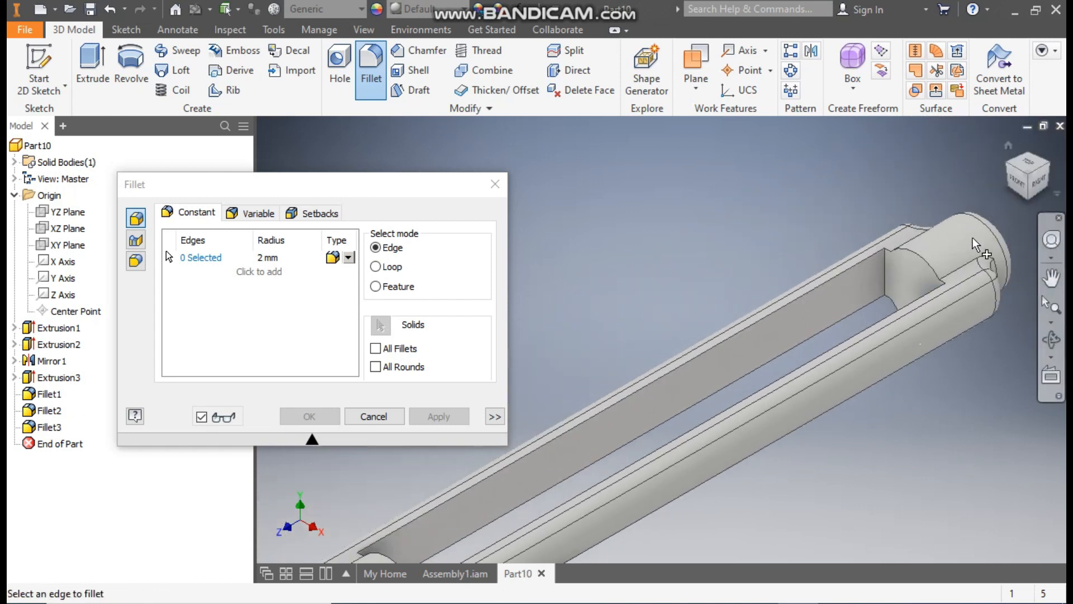
pyautogui.click(888, 273)
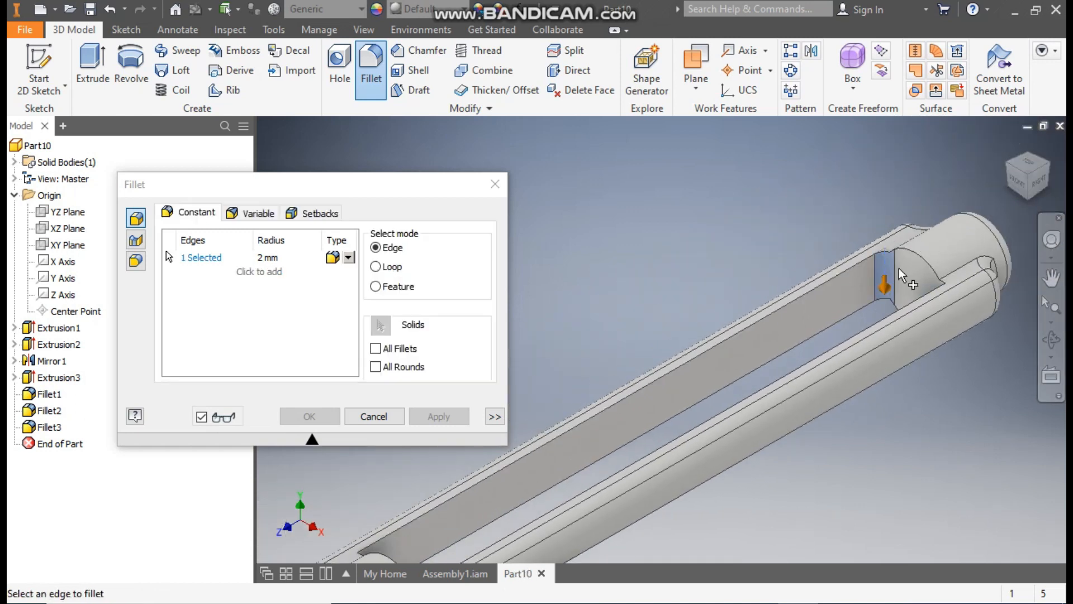
pyautogui.click(1006, 164)
pyautogui.scroll(-4, 553, 245)
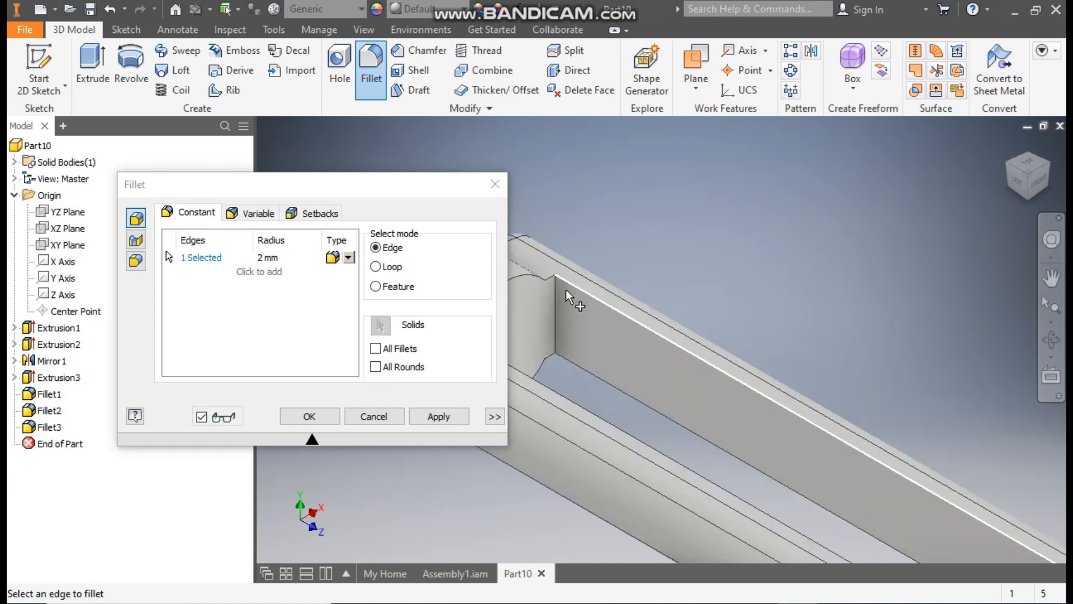
pyautogui.click(559, 301)
pyautogui.scroll(3, 863, 288)
# Add the two vertical inner corner edges at the opening's front end and apply the 2 mm fillet.
pyautogui.click(1007, 166)
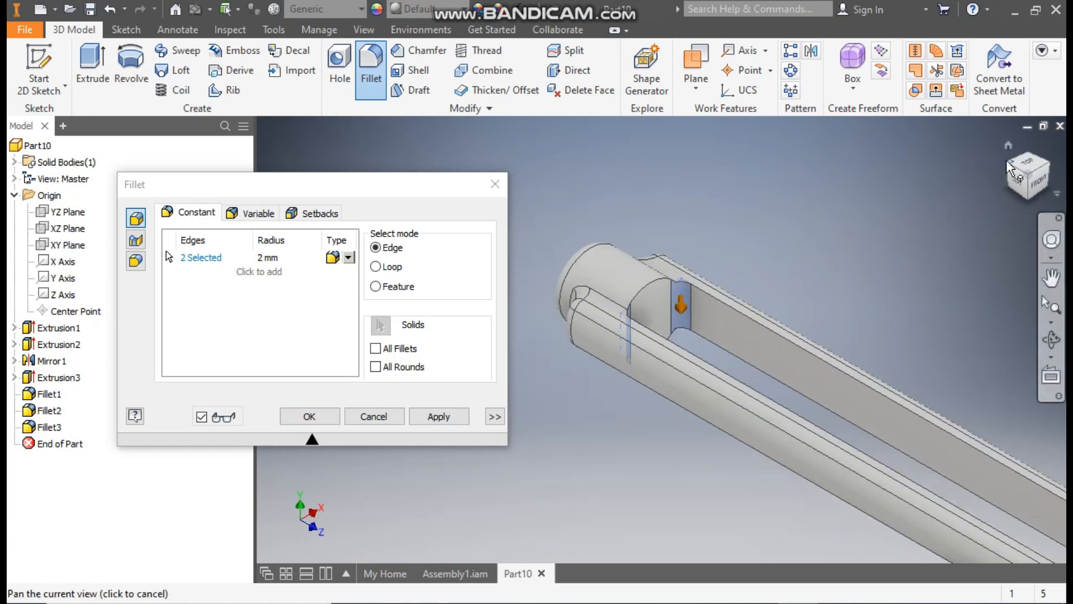
pyautogui.scroll(-3, 783, 268)
pyautogui.click(769, 268)
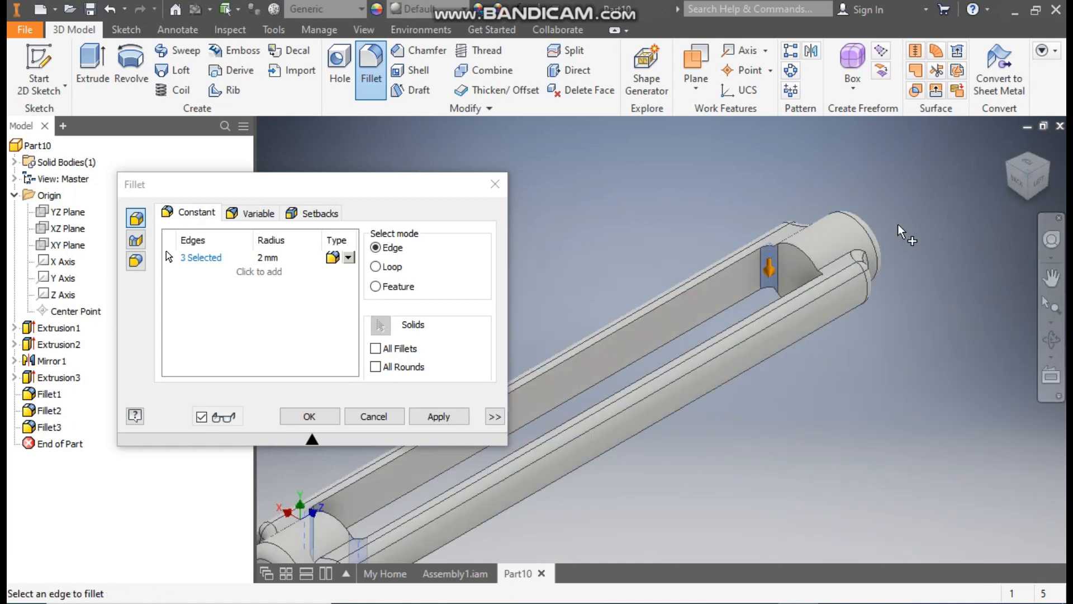
pyautogui.click(1007, 166)
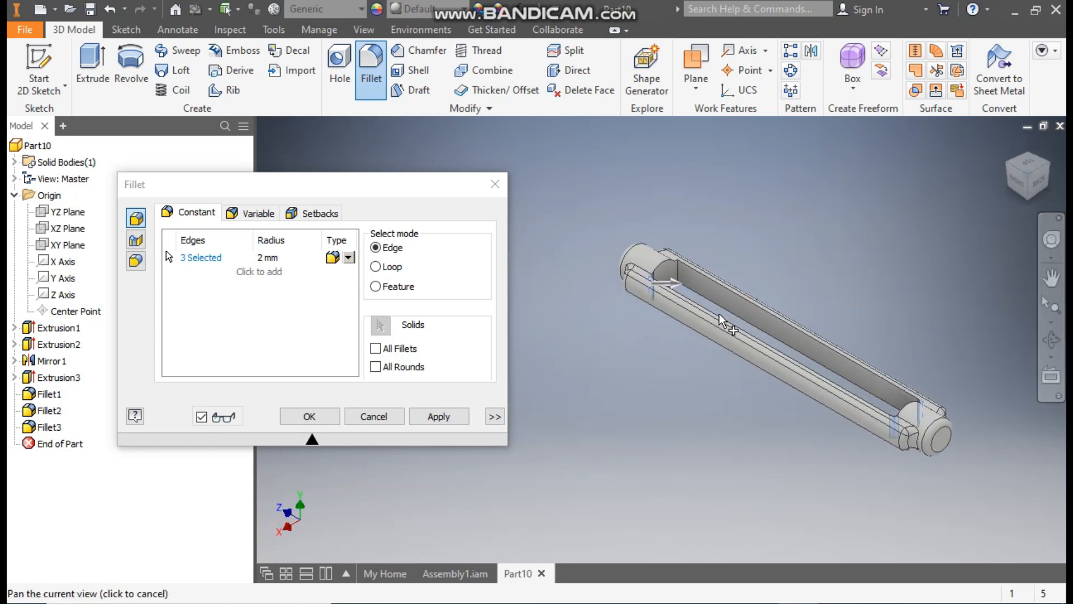
pyautogui.scroll(-4, 661, 275)
pyautogui.click(661, 276)
pyautogui.scroll(3, 676, 282)
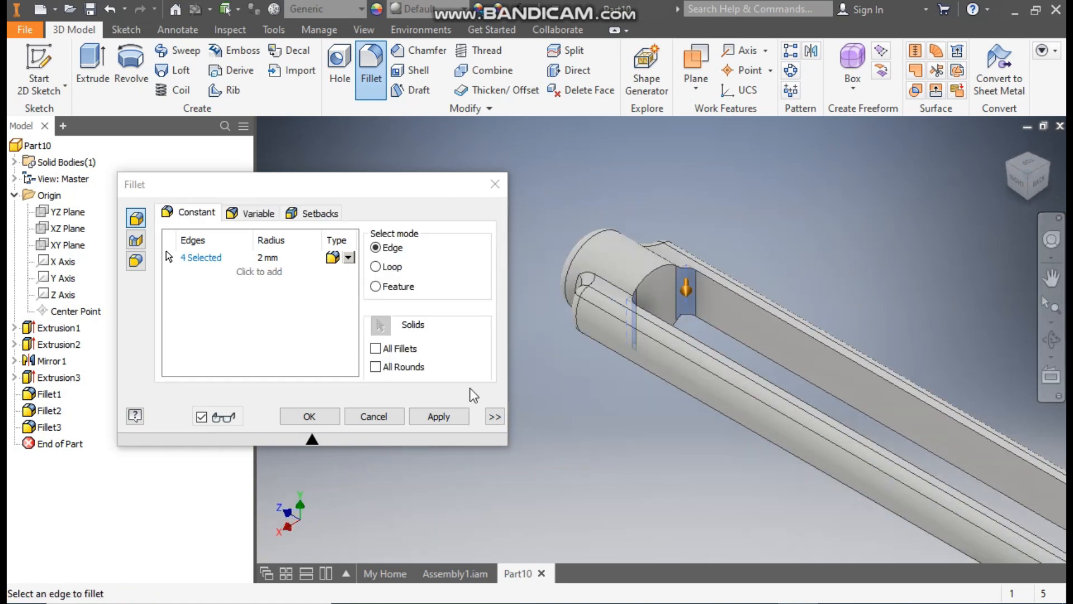
pyautogui.click(438, 417)
# Fillet the edges around the opening's upper rim with a 1 mm radius, including the boss arc.
pyautogui.click(268, 256)
pyautogui.write('1')
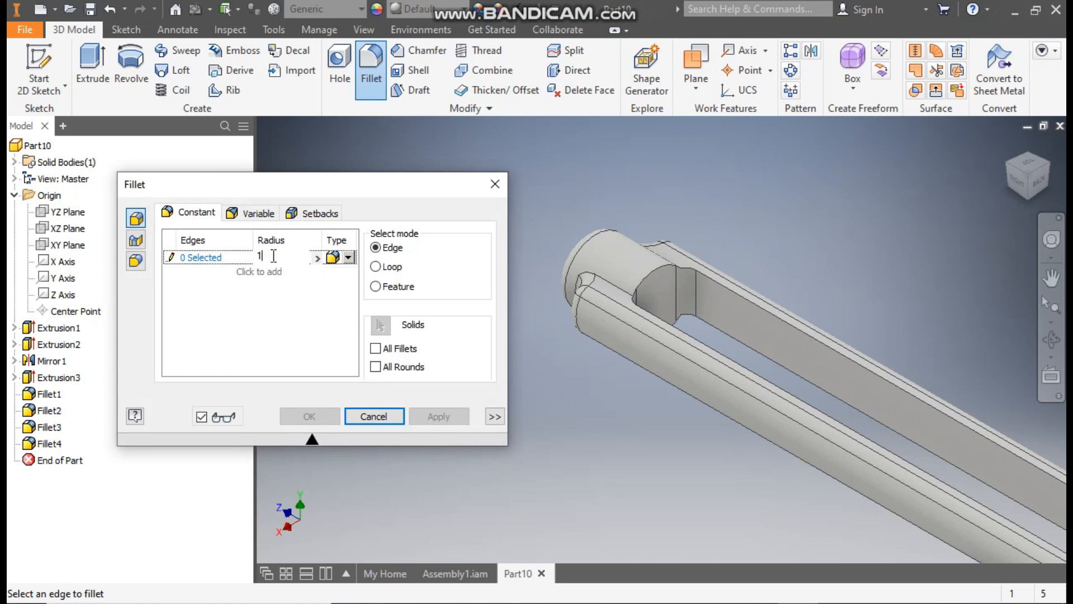
pyautogui.click(706, 273)
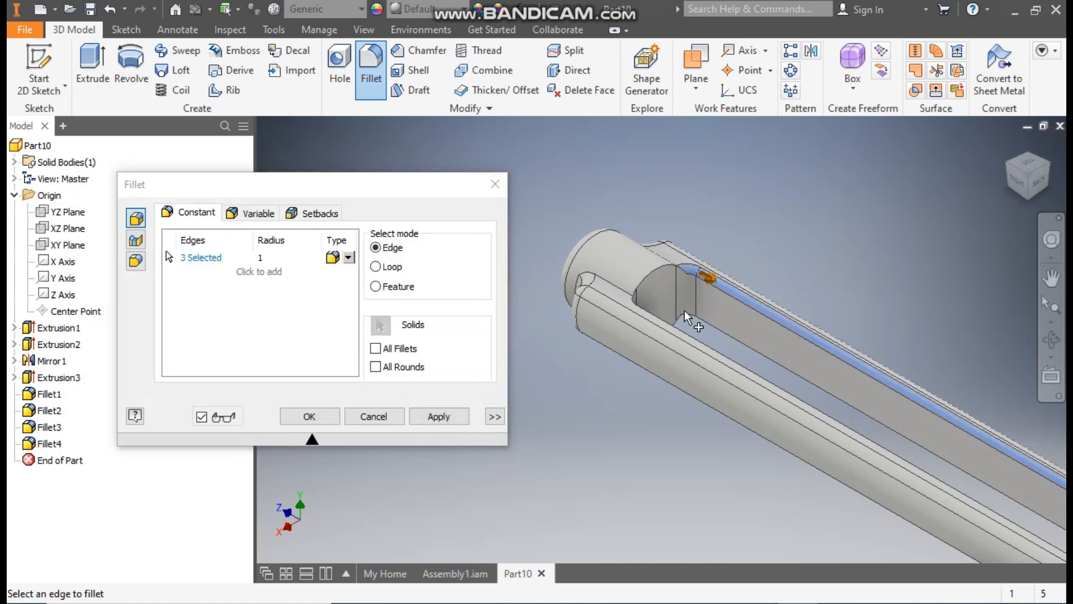
pyautogui.click(665, 322)
pyautogui.click(643, 282)
pyautogui.moveTo(607, 273); pyautogui.dragTo(260, 145, button='middle')
pyautogui.click(756, 456)
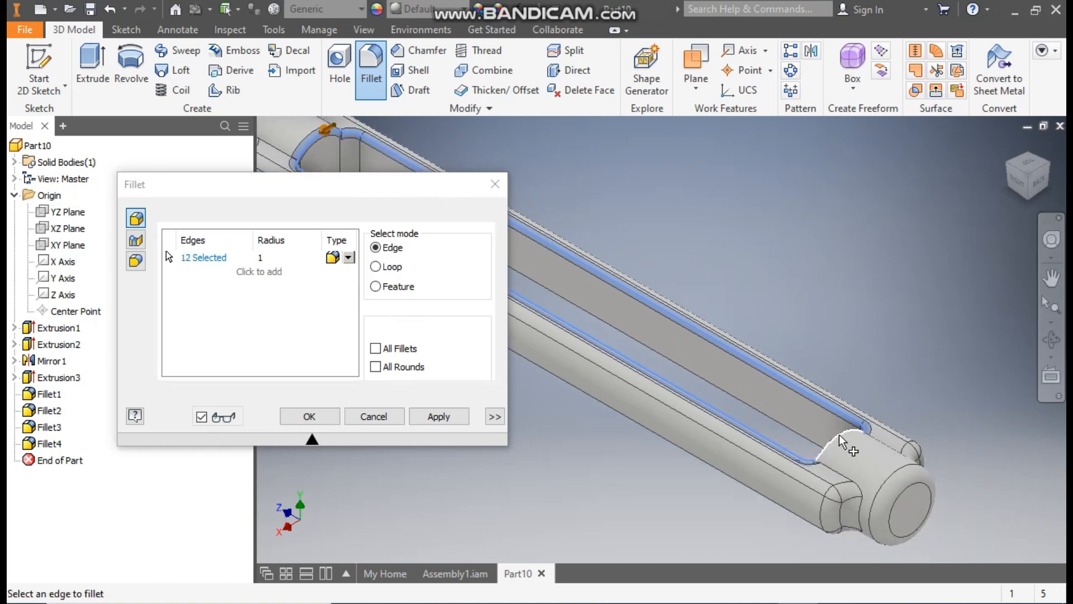
pyautogui.click(449, 417)
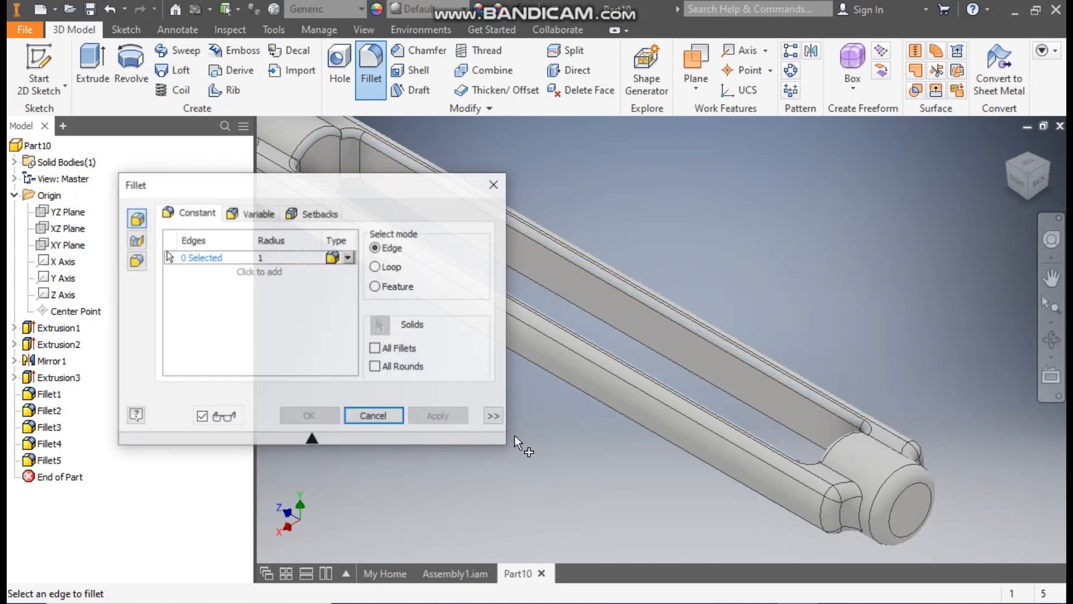
# Fillet the edges around the opening's lower rim with a 1 mm radius and finish the Fillet command.
pyautogui.click(1029, 199)
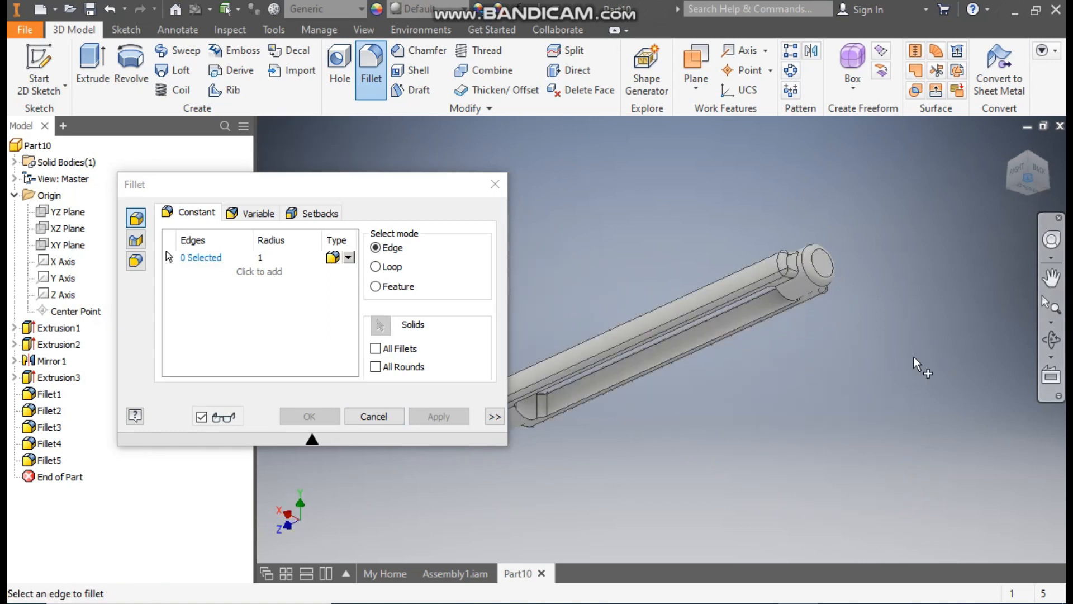
pyautogui.scroll(-4, 615, 385)
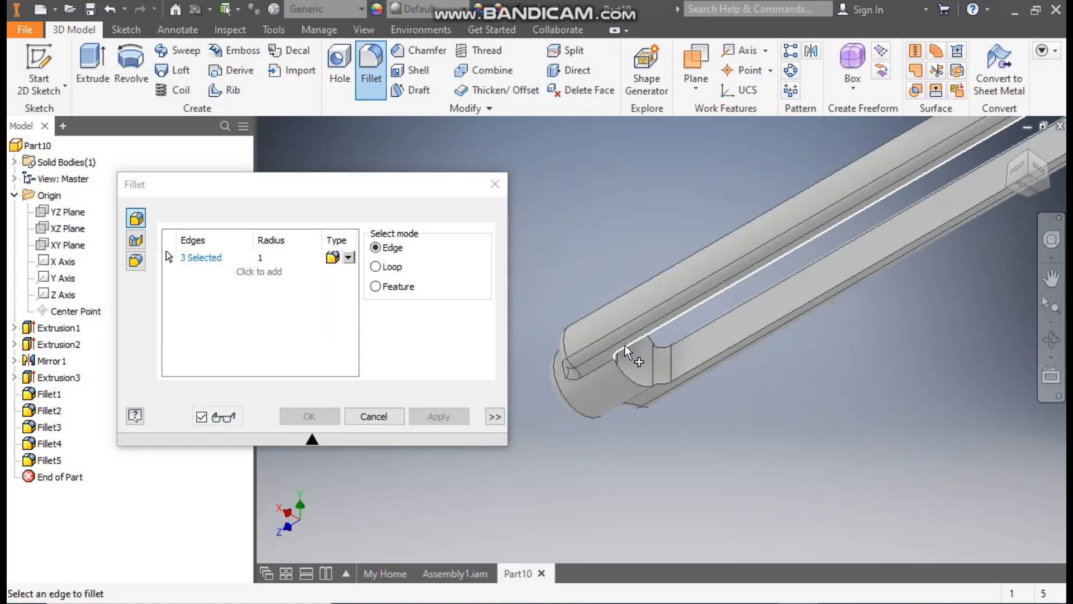
pyautogui.click(625, 374)
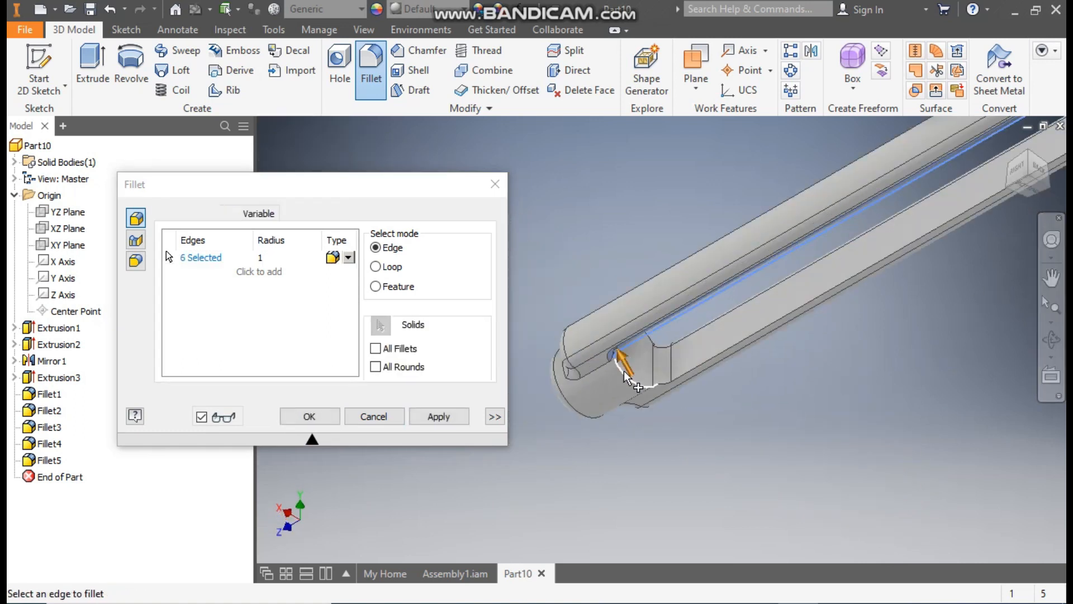
pyautogui.click(685, 373)
pyautogui.moveTo(803, 323); pyautogui.dragTo(558, 482, button='middle')
pyautogui.click(857, 272)
pyautogui.click(438, 416)
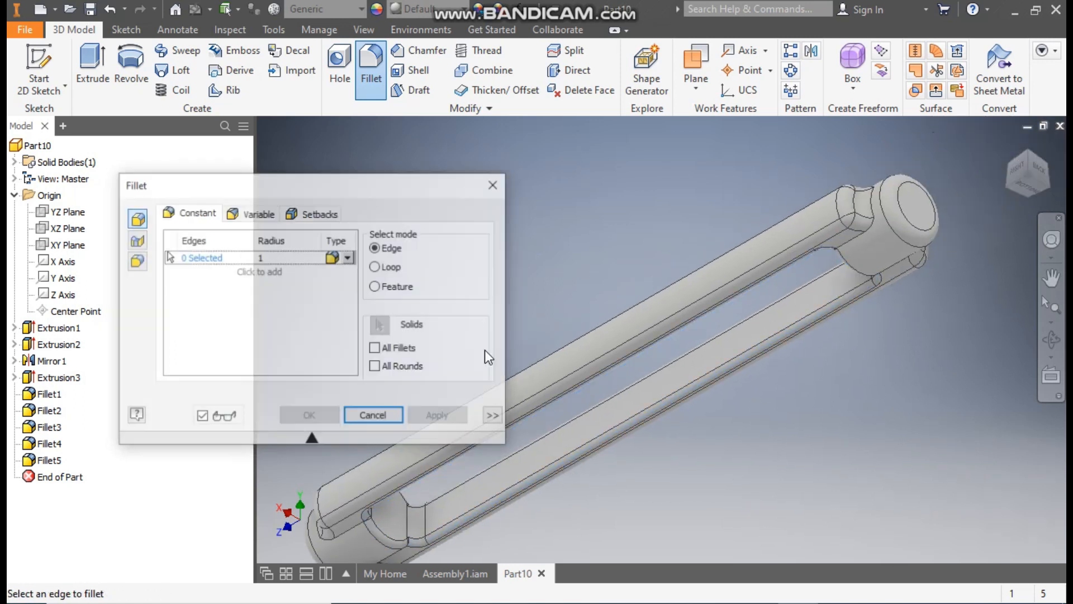
pyautogui.click(496, 184)
# Start a sketch on the front boss's end face and draw a 6 mm diameter circle at its centre.
pyautogui.moveTo(602, 217); pyautogui.dragTo(688, 219, button='middle')
pyautogui.click(1009, 146)
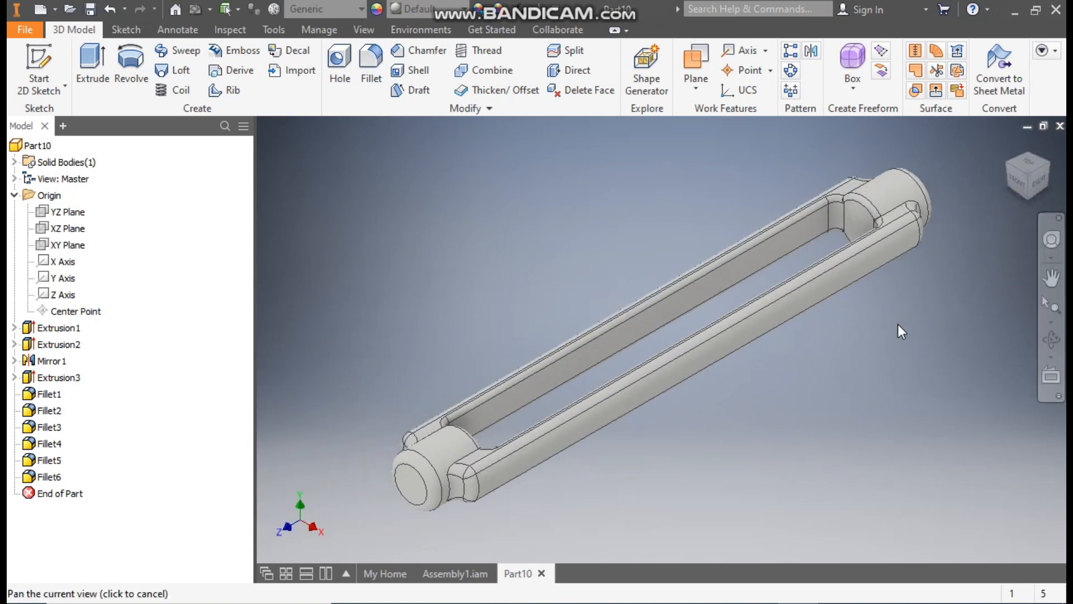
pyautogui.moveTo(746, 440); pyautogui.dragTo(866, 385, button='middle')
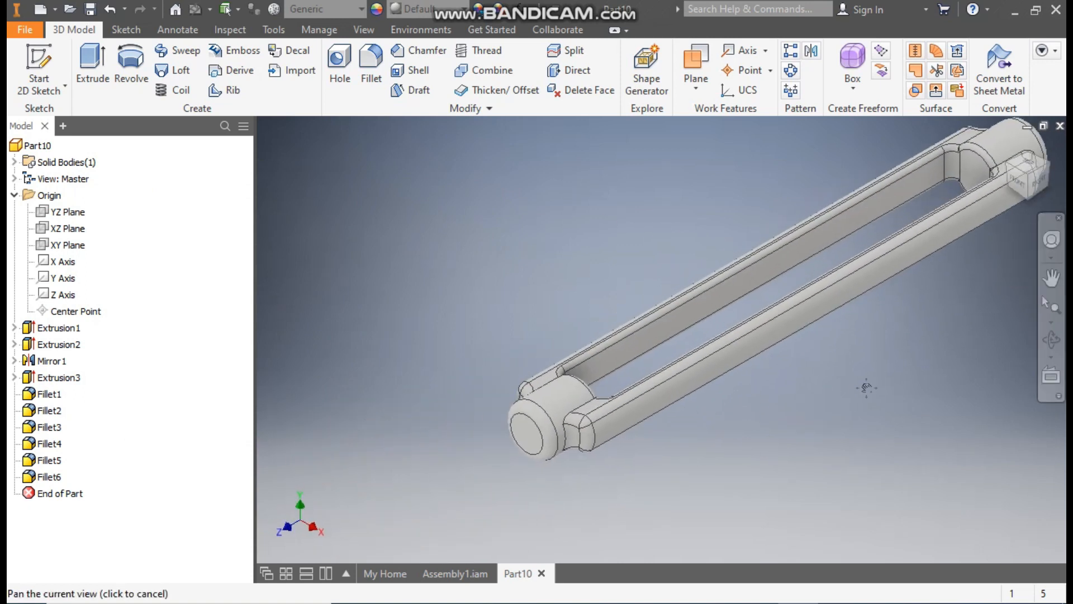
pyautogui.click(540, 434)
pyautogui.click(670, 418)
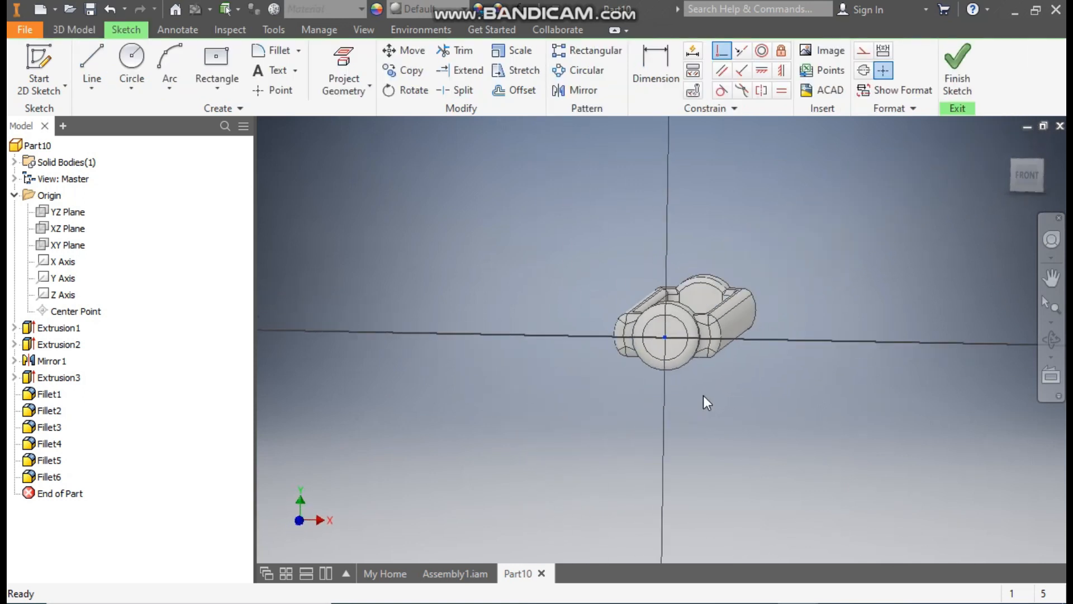
pyautogui.click(134, 55)
pyautogui.click(662, 339)
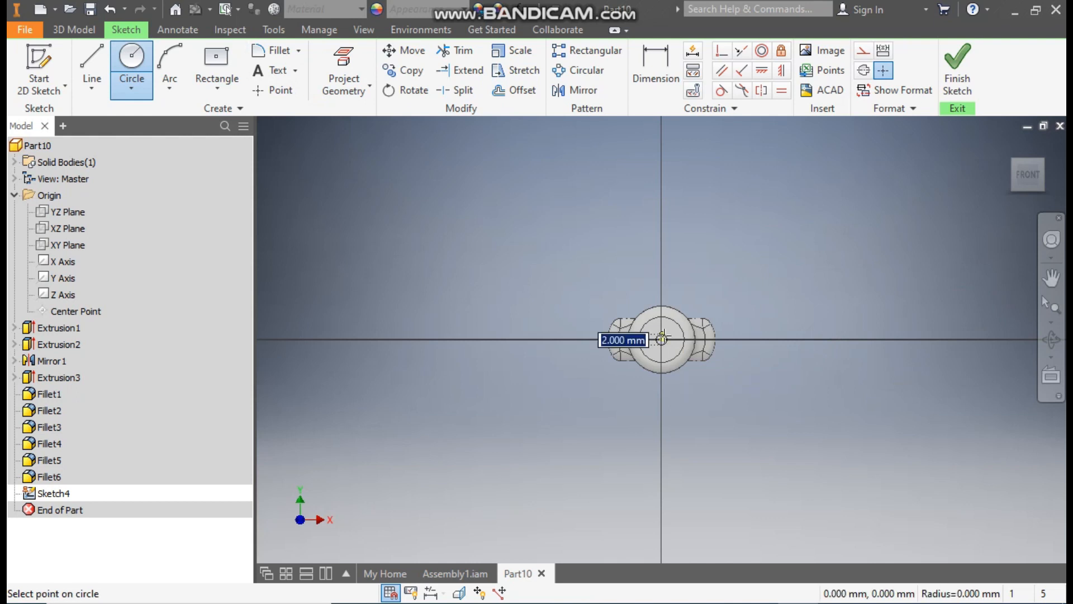
pyautogui.scroll(4, 662, 338)
pyautogui.write('6')
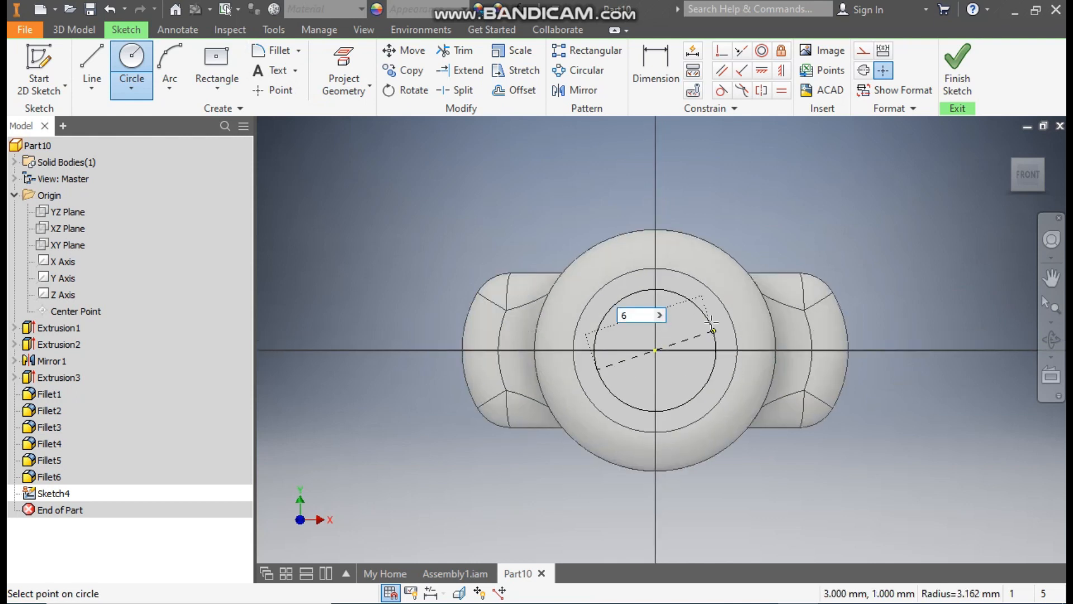
pyautogui.press('Return')
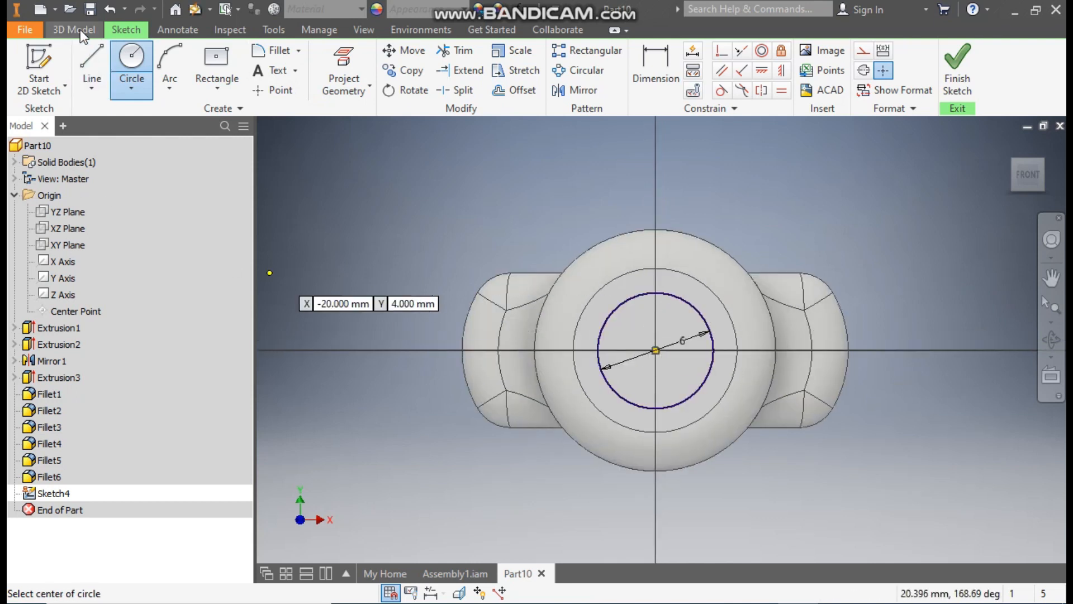
# Extrude the 6 mm circle as a cut into the body, with the extent set to All, to bore both bosses.
pyautogui.click(79, 29)
pyautogui.click(95, 78)
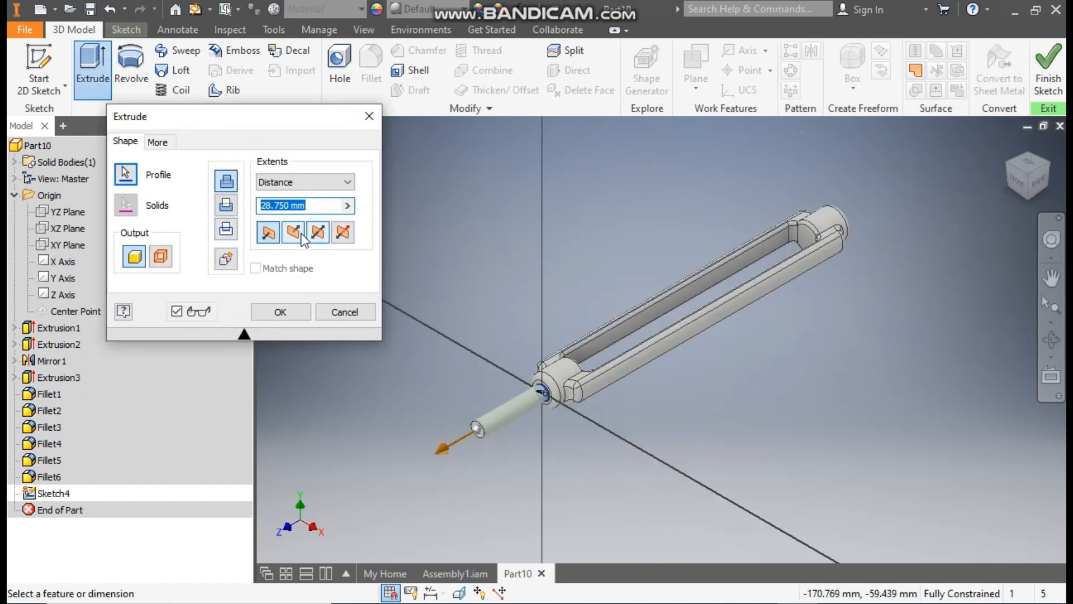
pyautogui.click(297, 238)
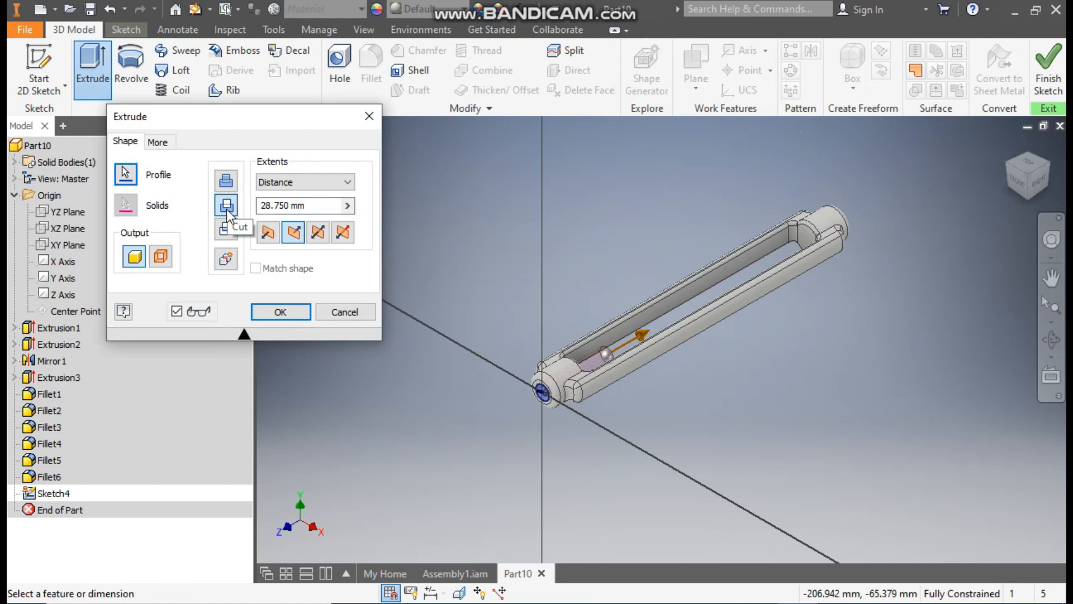
pyautogui.click(279, 182)
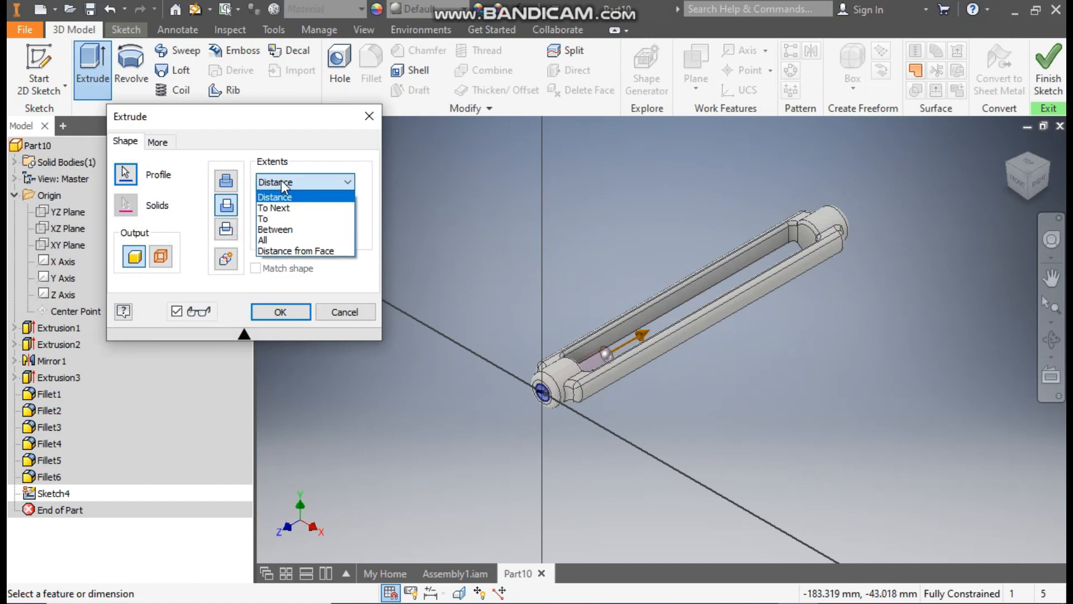
pyautogui.click(283, 241)
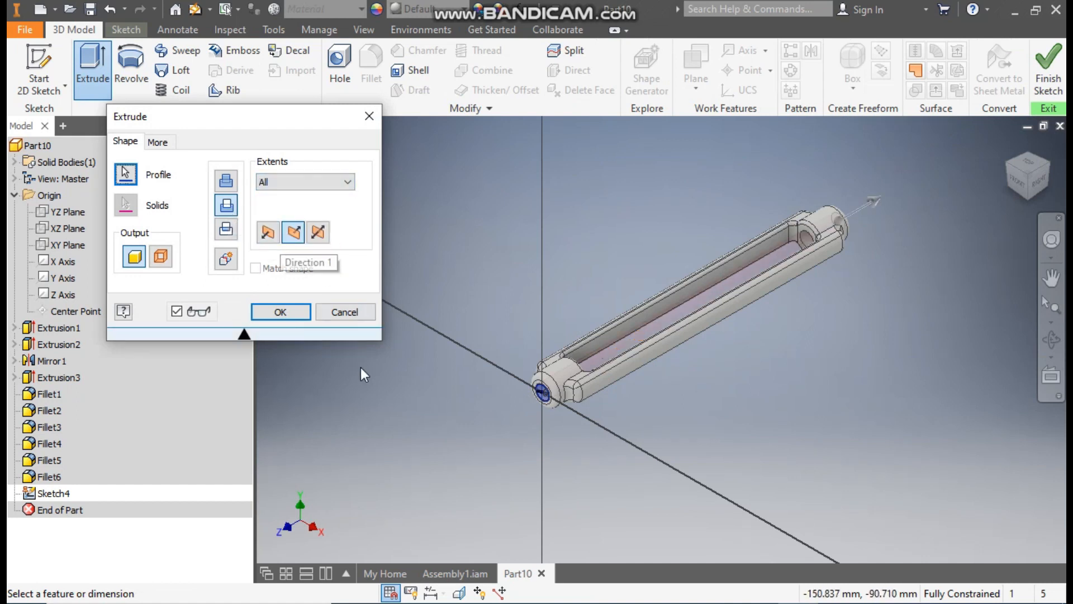
pyautogui.click(285, 312)
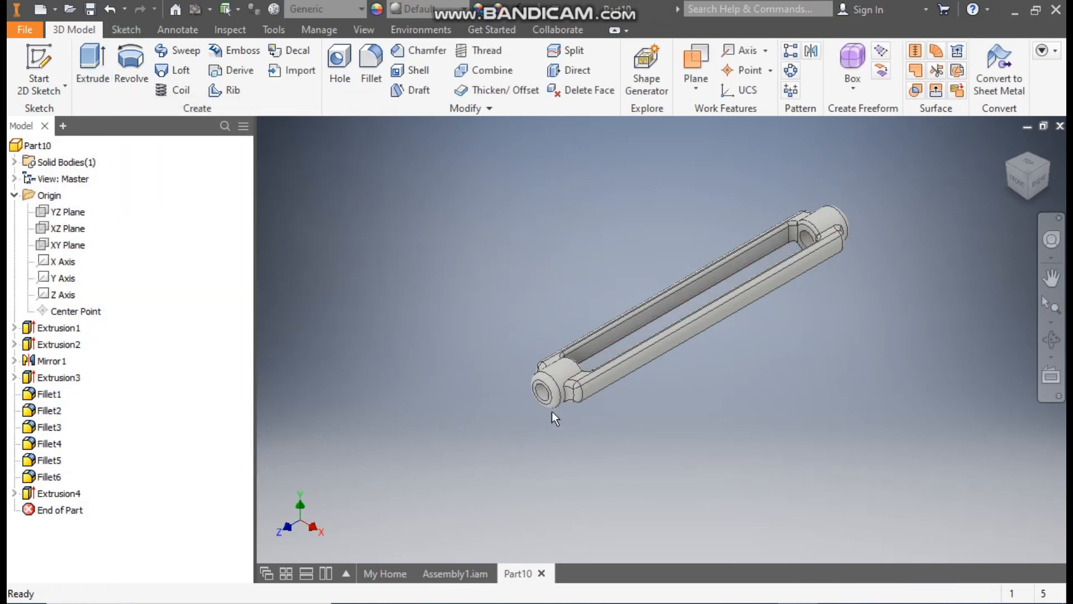
# Add a full-length thread to the inner cylindrical face of the front boss's hole.
pyautogui.scroll(3, 551, 411)
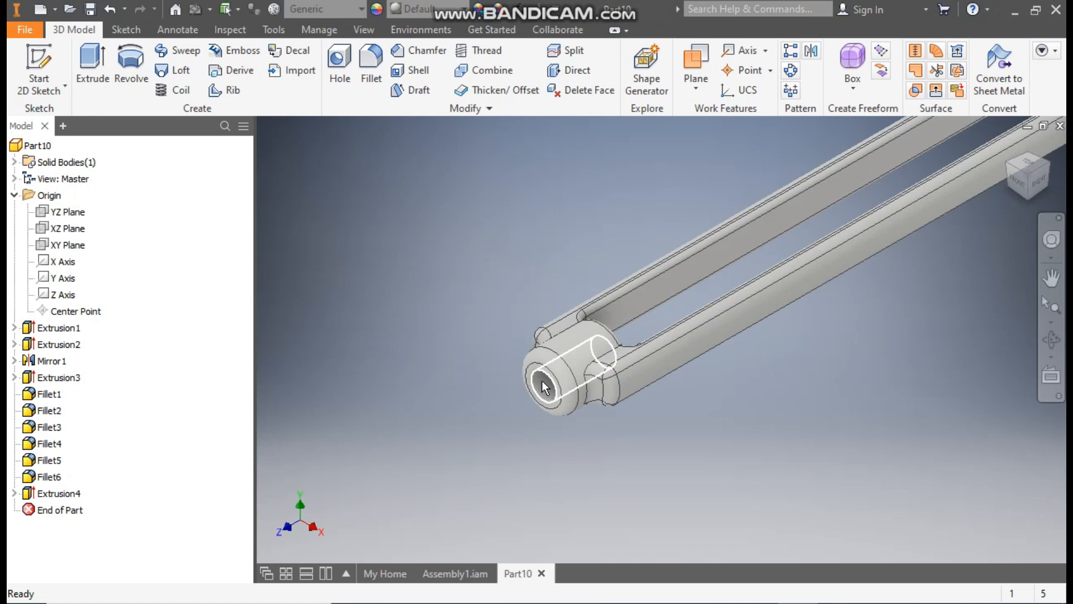
pyautogui.click(481, 55)
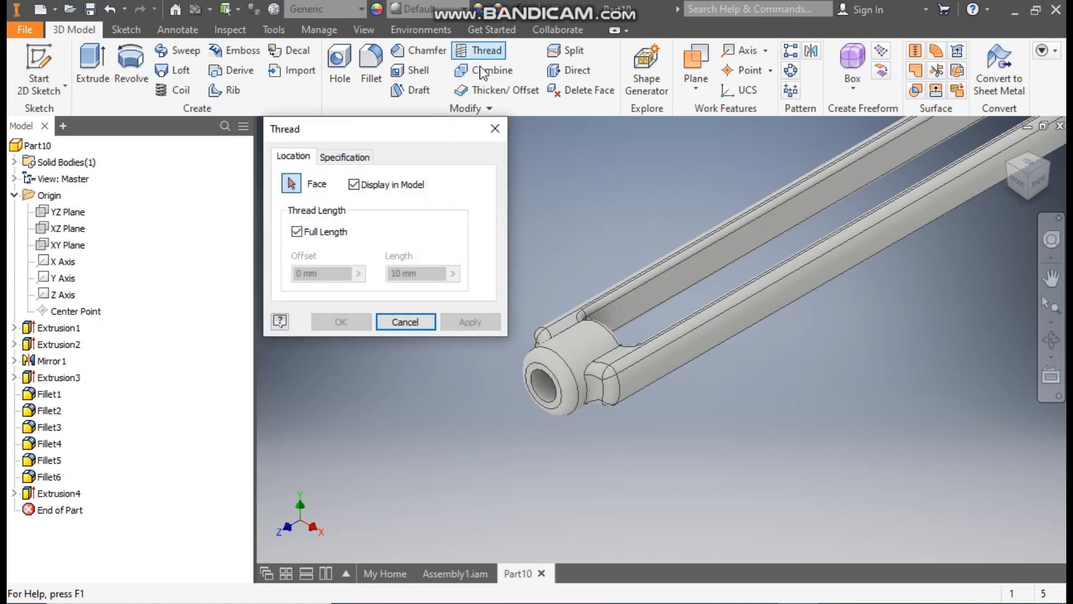
pyautogui.click(559, 387)
pyautogui.scroll(-3, 755, 217)
pyautogui.moveTo(754, 217); pyautogui.dragTo(615, 317, button='middle')
pyautogui.click(469, 322)
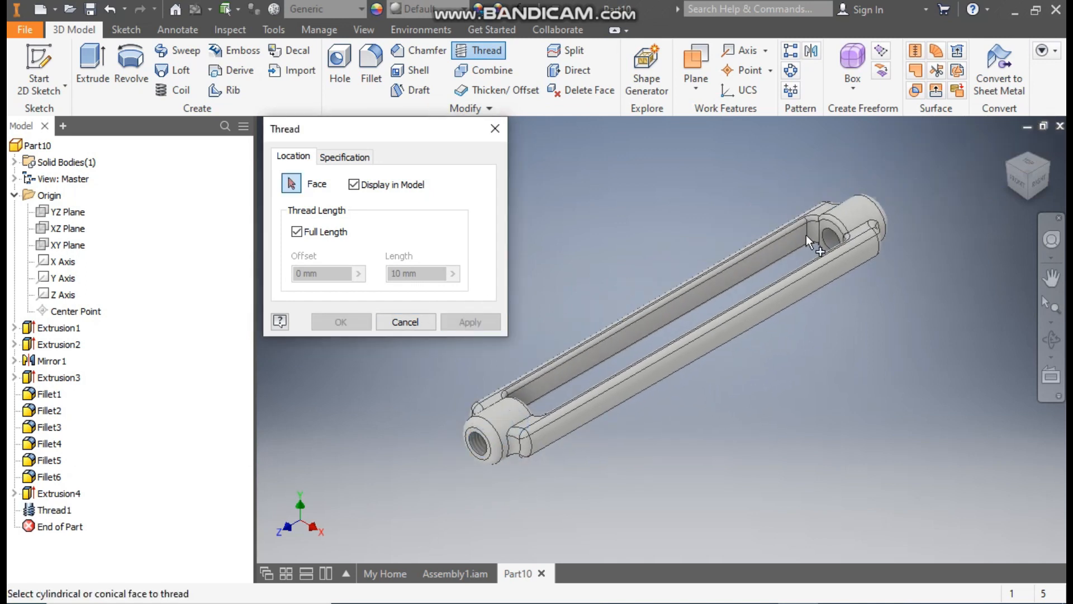
# Add a full-length thread to the inner cylindrical face of the rear boss's hole and finish the Thread command.
pyautogui.scroll(4, 806, 235)
pyautogui.click(843, 241)
pyautogui.click(478, 320)
pyautogui.click(492, 134)
pyautogui.scroll(-2, 576, 253)
pyautogui.moveTo(575, 254); pyautogui.dragTo(725, 172, button='middle')
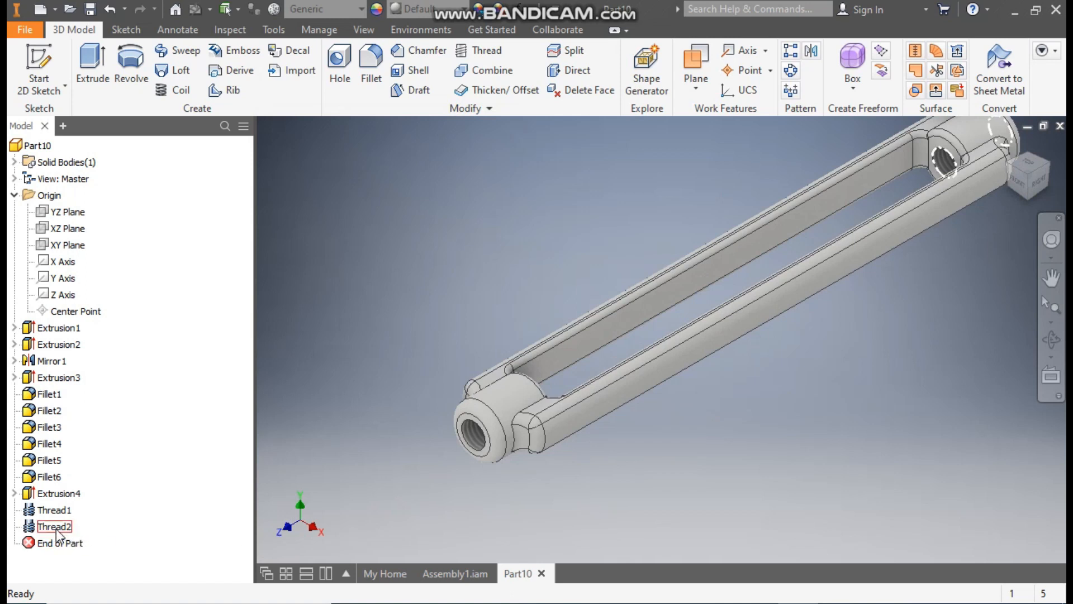
# Review the size and designation in the front boss's thread specification, then accept the thread settings.
pyautogui.doubleClick(55, 510)
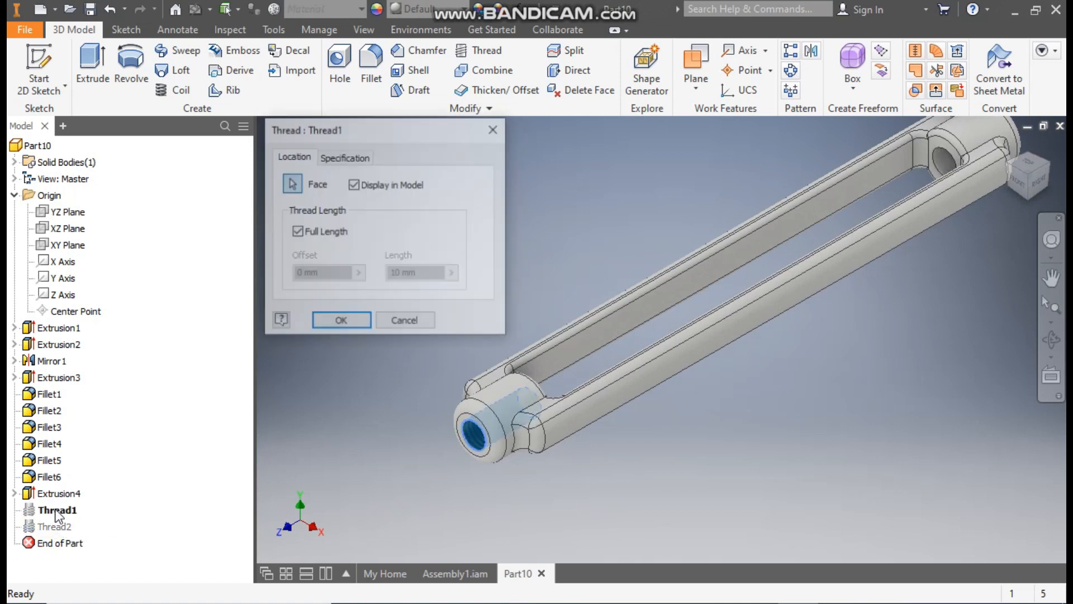
pyautogui.click(335, 156)
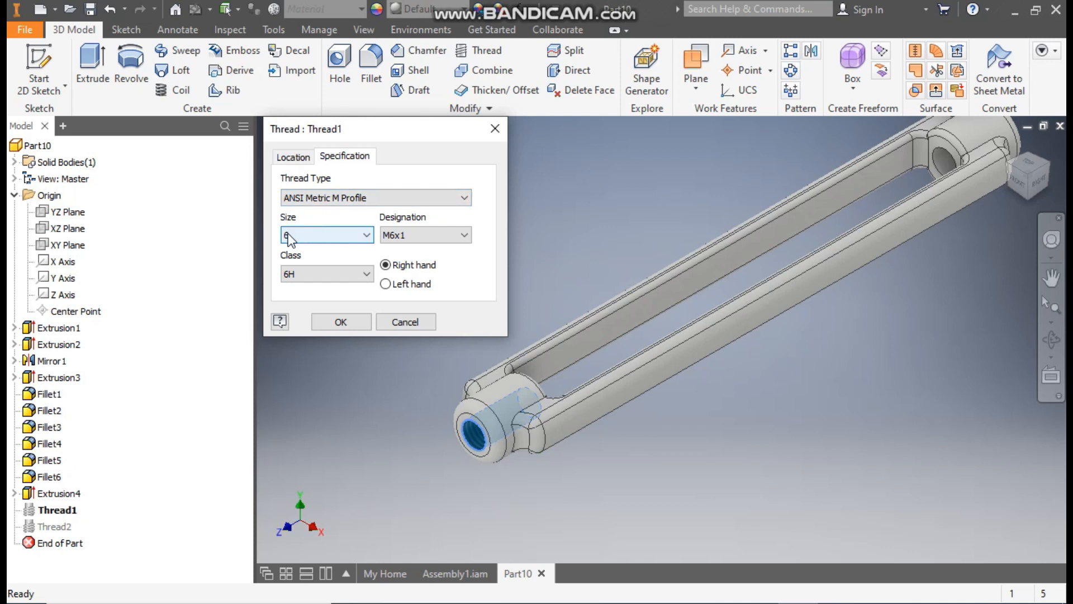
pyautogui.click(414, 235)
pyautogui.click(415, 235)
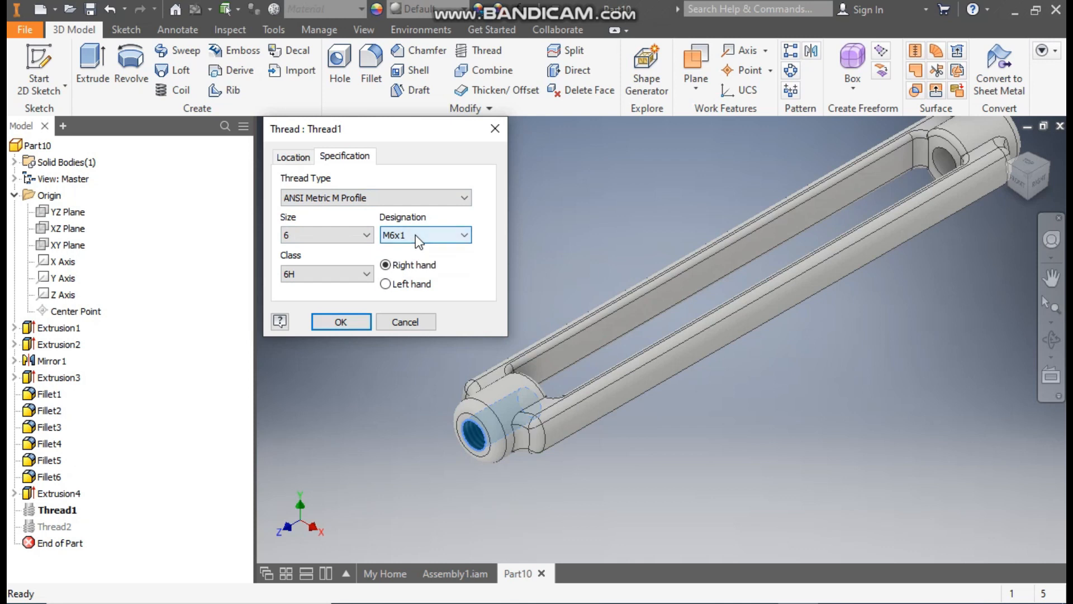
pyautogui.click(341, 322)
# Apply the Blue - Wall Paint - Glossy appearance to the turnbuckle body.
pyautogui.scroll(-2, 694, 345)
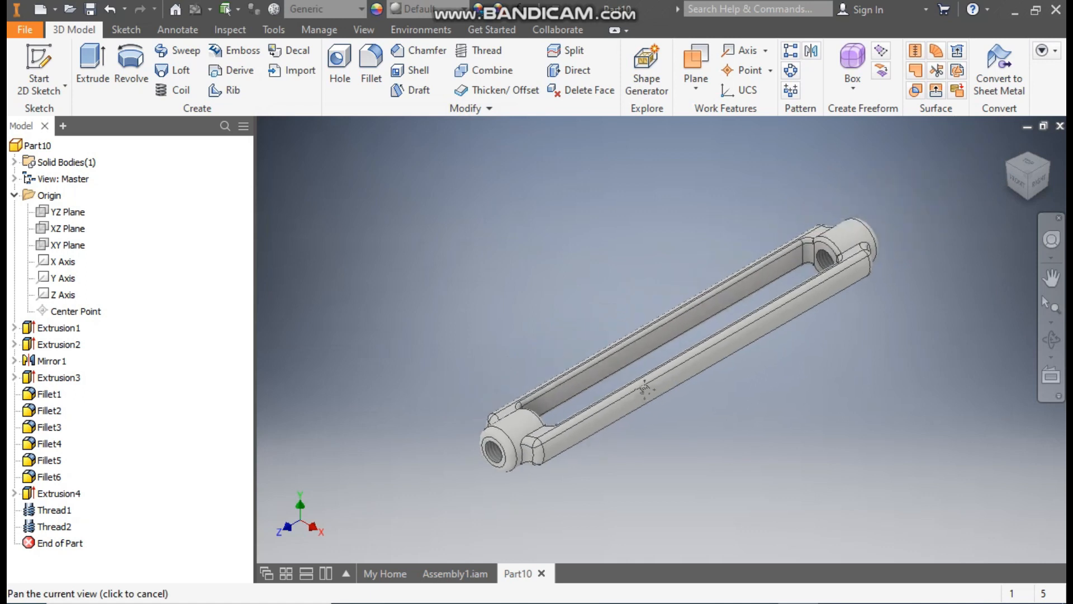
pyautogui.moveTo(687, 377); pyautogui.dragTo(648, 361, button='middle')
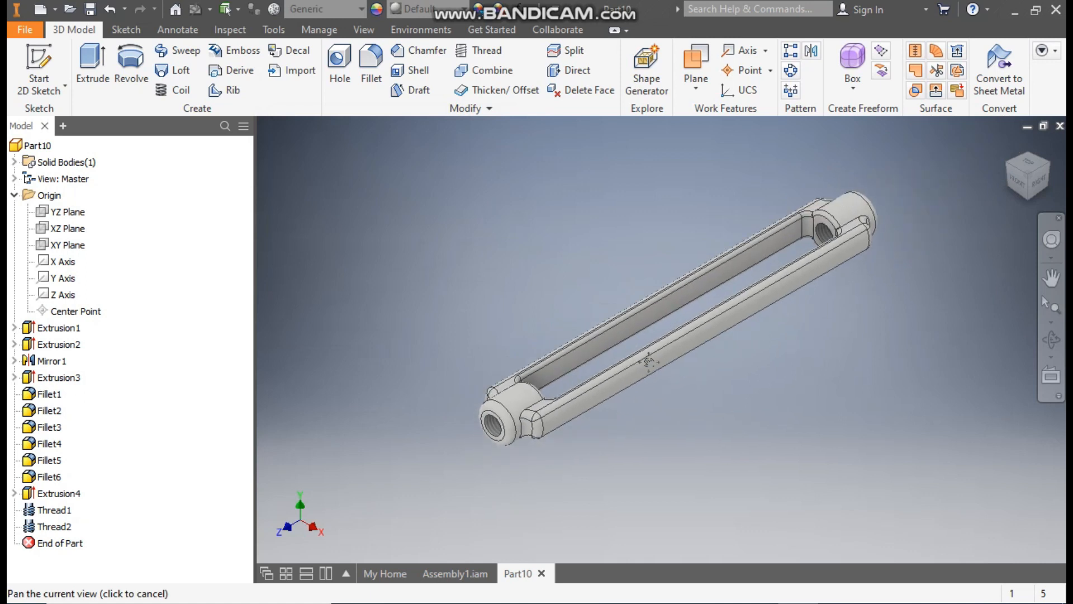
pyautogui.click(450, 10)
pyautogui.scroll(12, 461, 209)
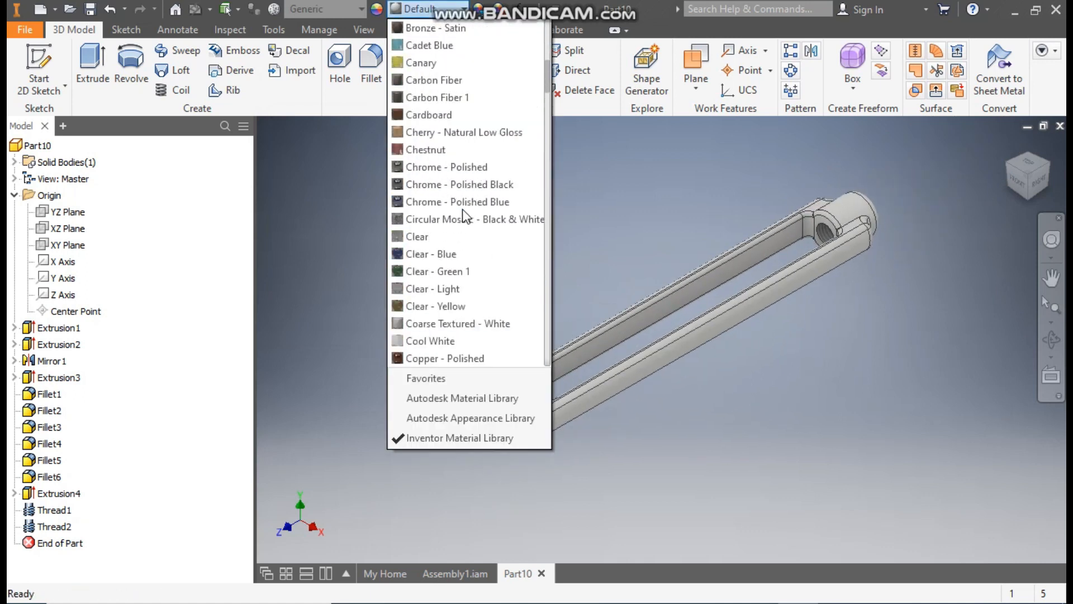
pyautogui.scroll(2, 467, 195)
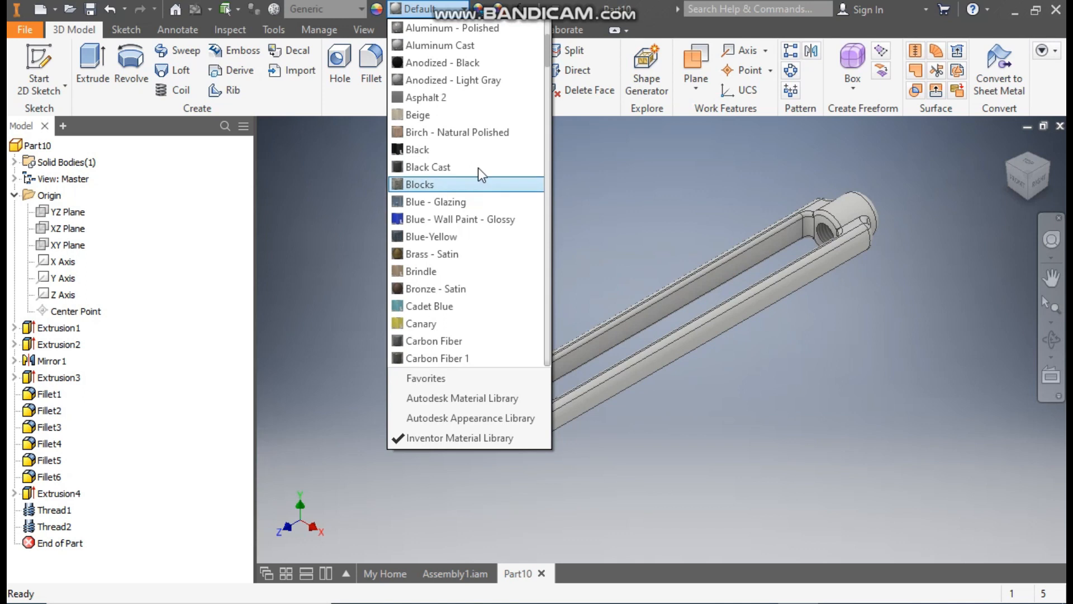
pyautogui.click(462, 219)
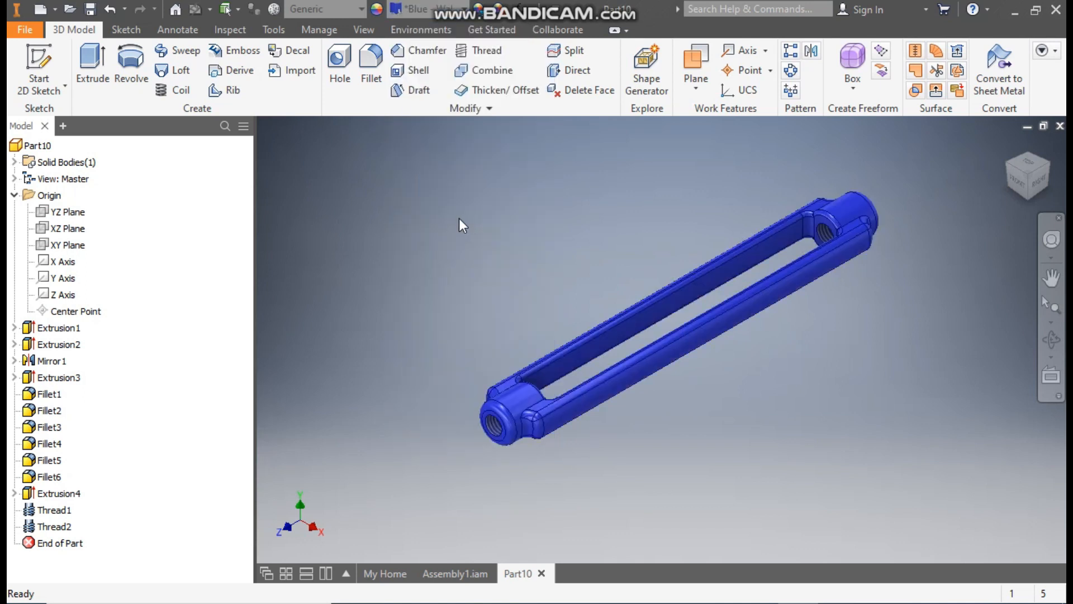
# Start saving the part and create and open a new folder named assy inside the TURN BUCKLE folder.
pyautogui.click(92, 10)
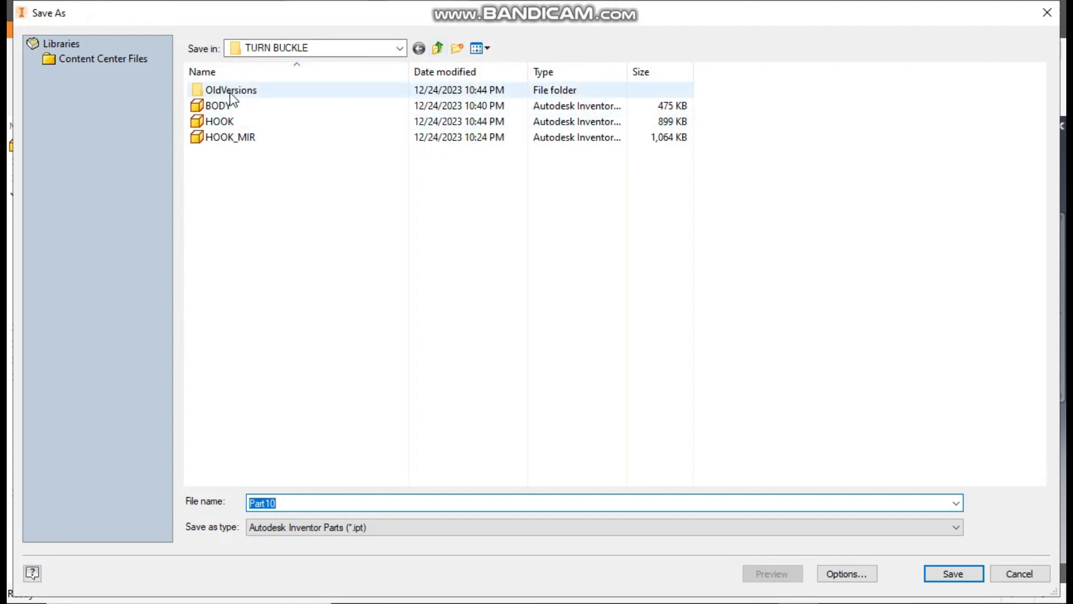
pyautogui.click(457, 48)
pyautogui.write('a')
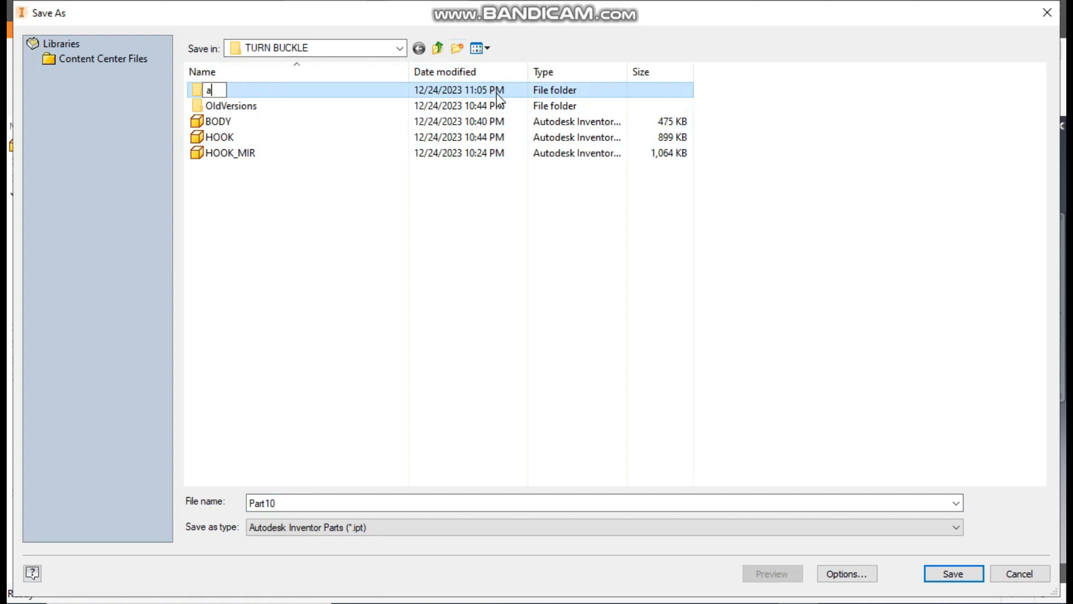
pyautogui.write('ssy')
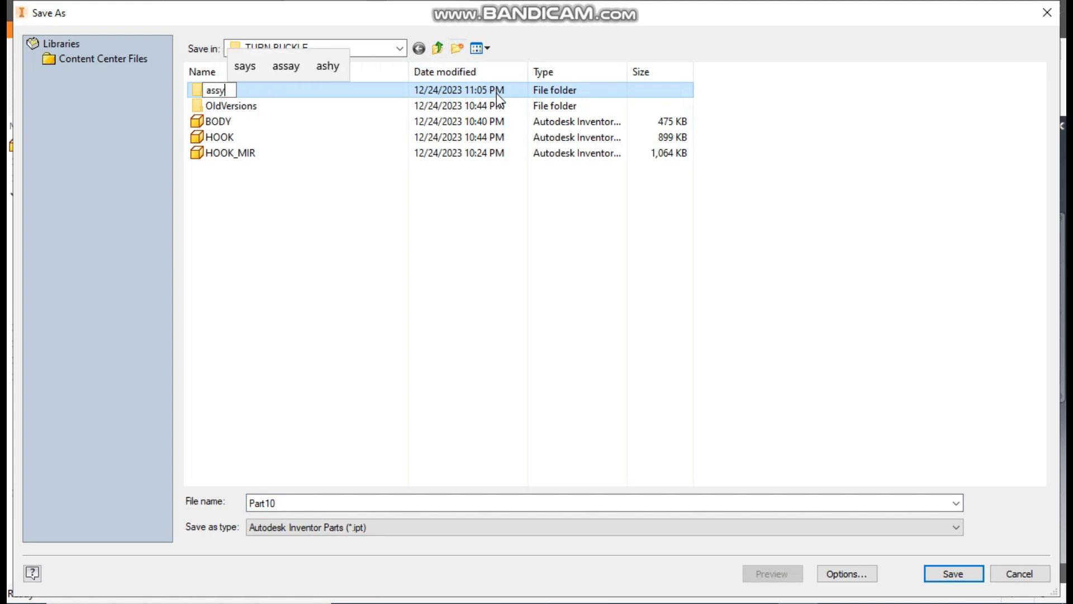
pyautogui.press('Return')
pyautogui.press('Return')
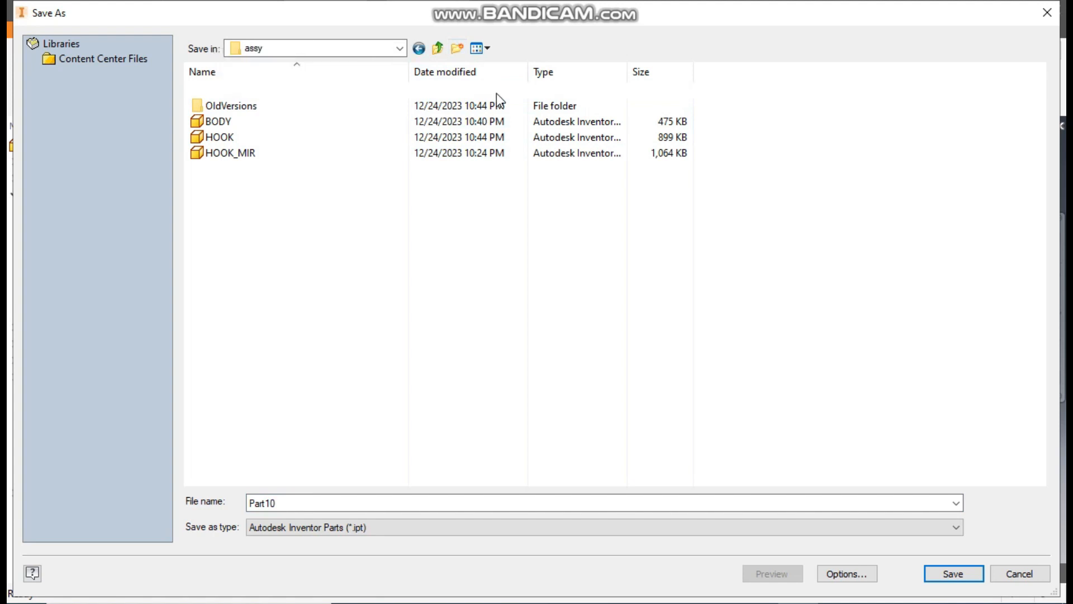
# Save the part as BODY in the assy folder and close the part file.
pyautogui.click(314, 506)
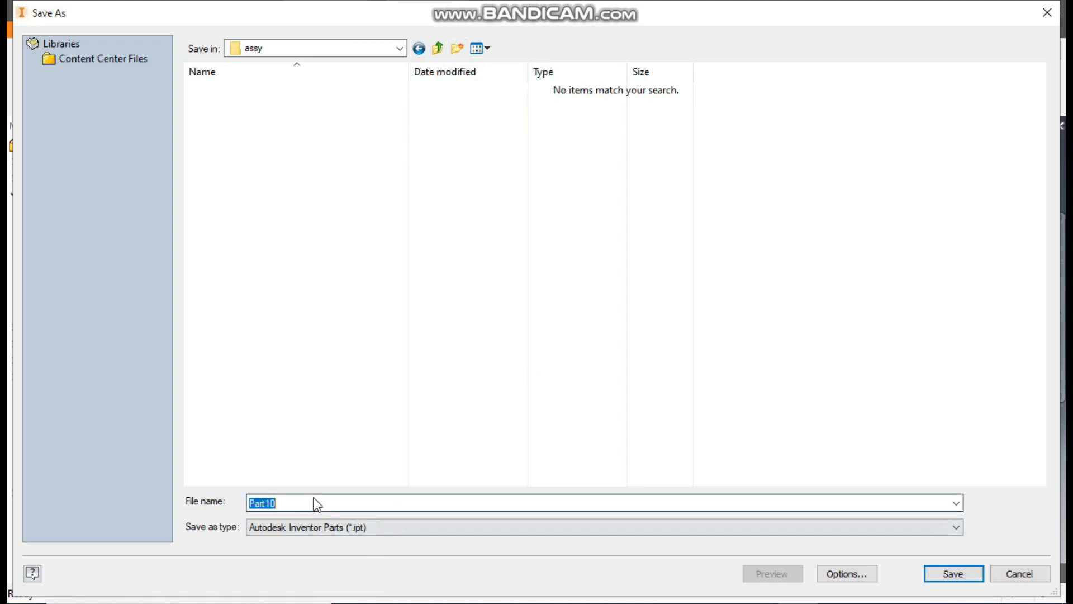
pyautogui.press('Tab')
pyautogui.click(314, 503)
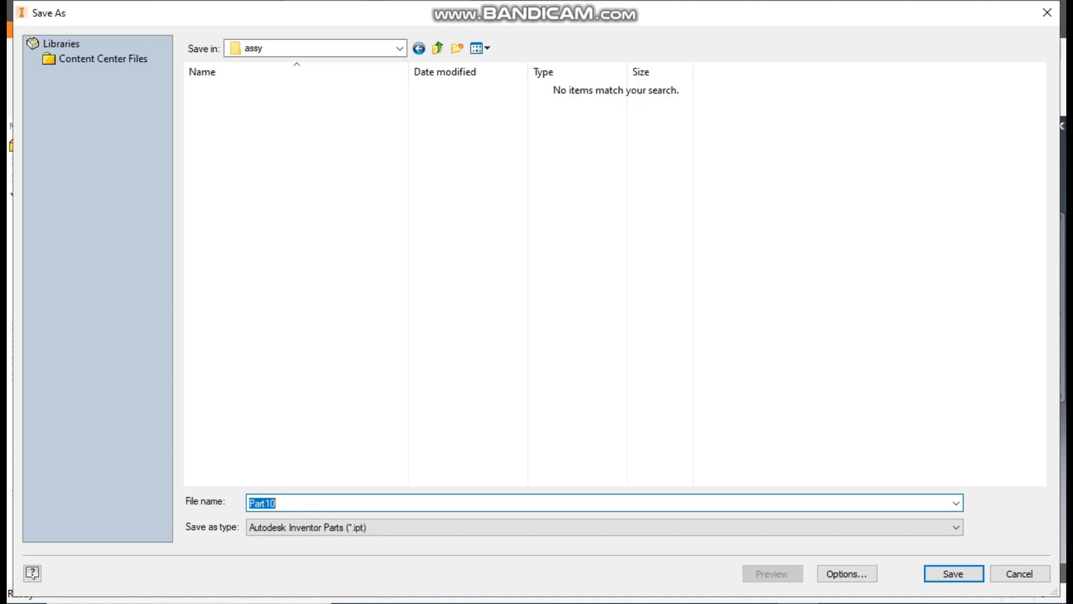
pyautogui.write('BODY')
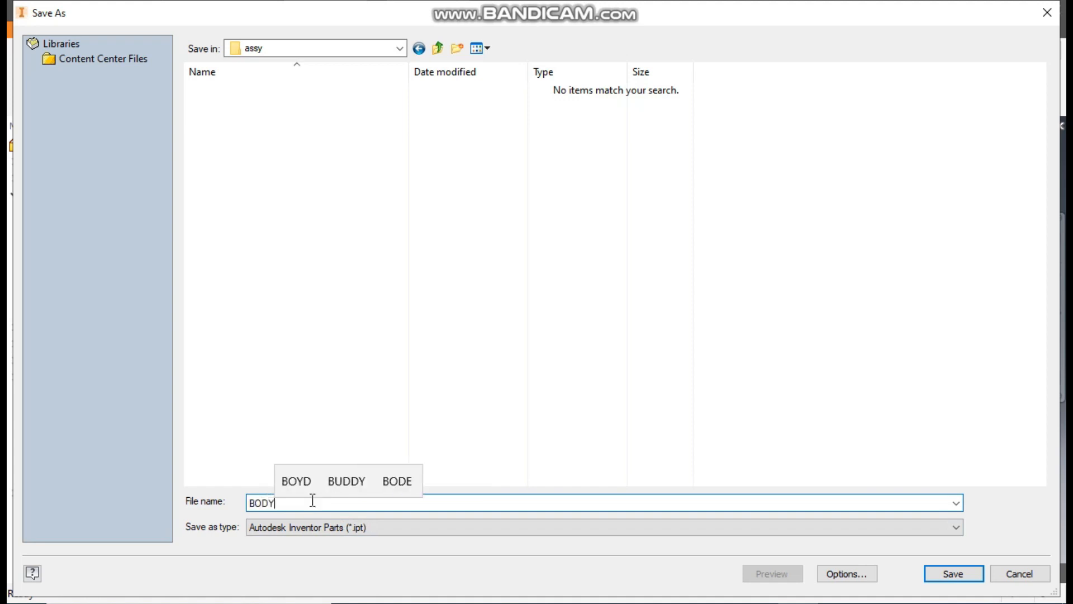
pyautogui.click(966, 571)
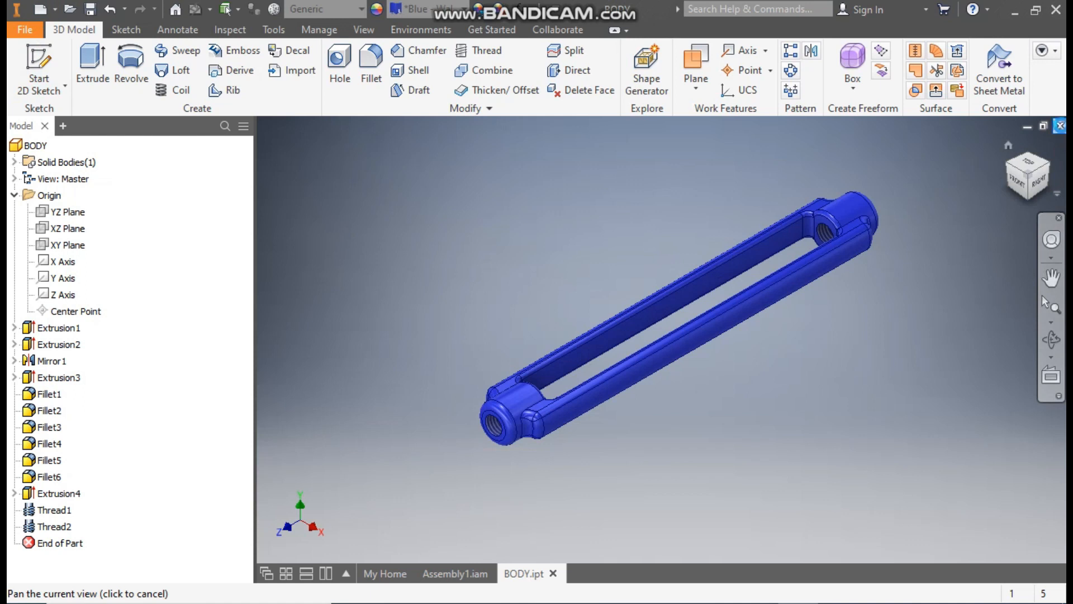
pyautogui.click(1059, 125)
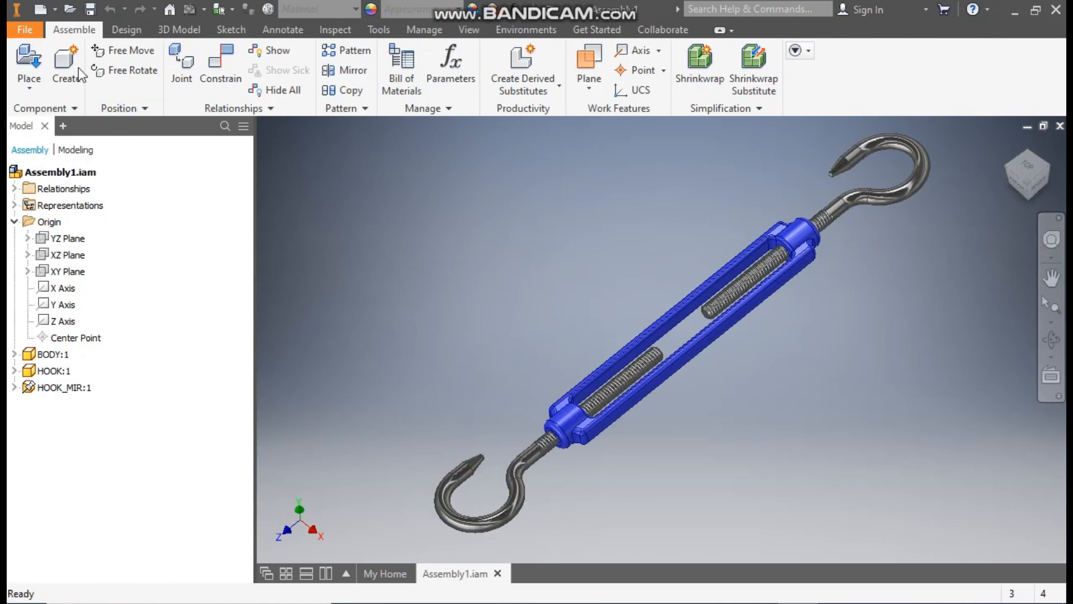
# Create a new part from the metric Standard (mm).ipt template and start a 2D sketch on the XY plane.
pyautogui.click(41, 12)
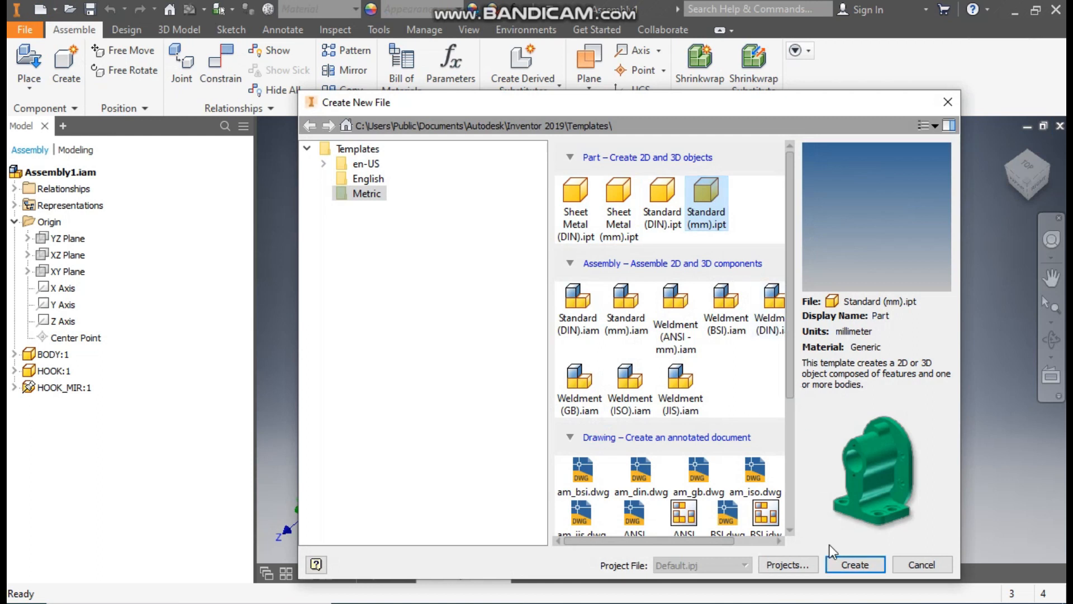
pyautogui.click(846, 565)
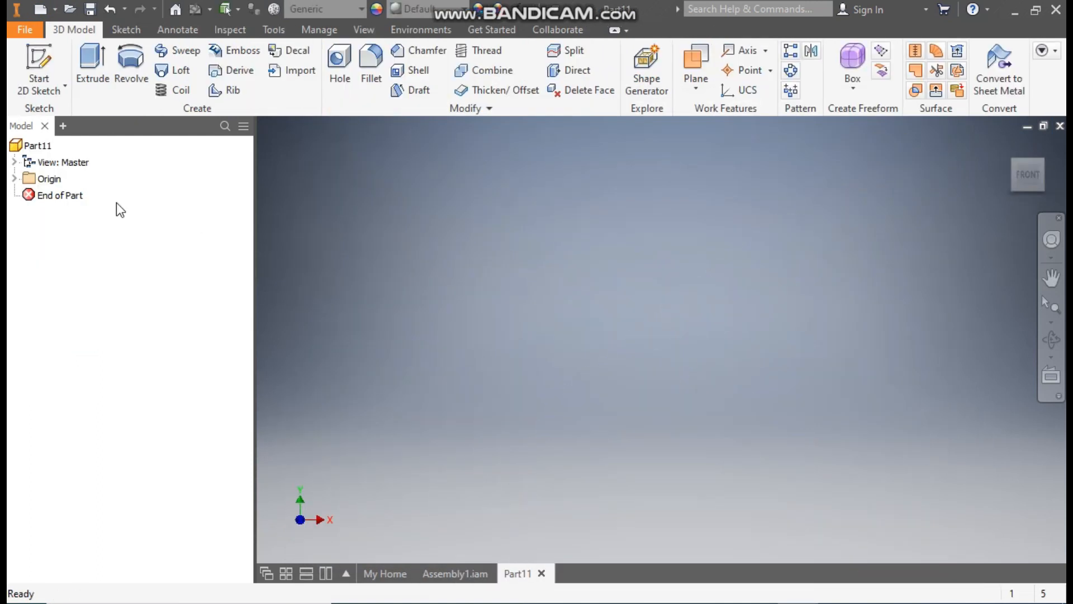
pyautogui.click(49, 70)
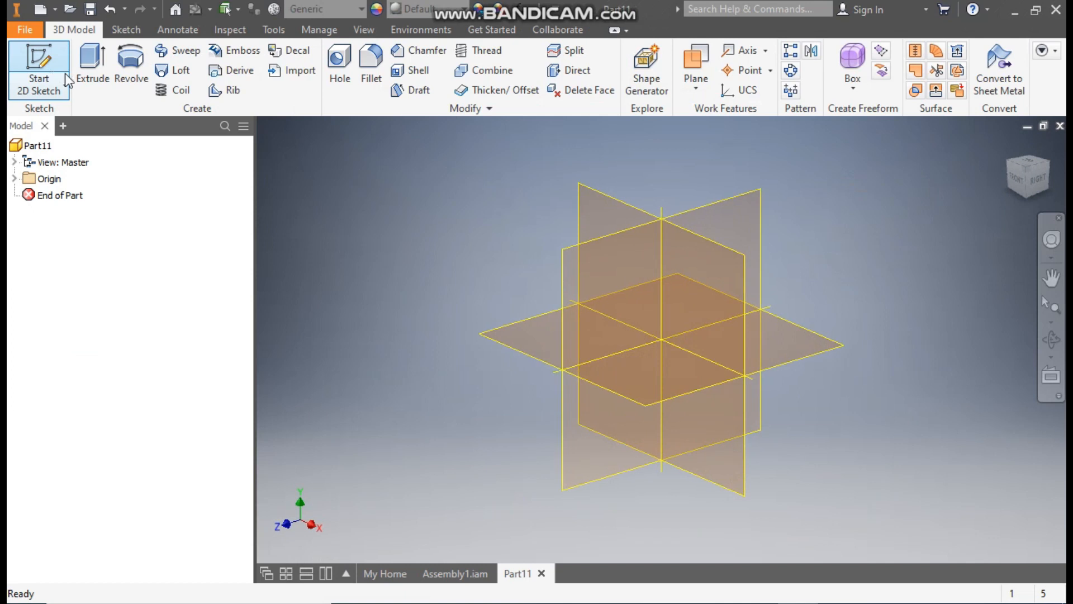
pyautogui.click(595, 206)
pyautogui.moveTo(790, 209); pyautogui.dragTo(784, 317, button='middle')
# Draw a vertical line about 21 mm long upward from the sketch origin.
pyautogui.click(89, 51)
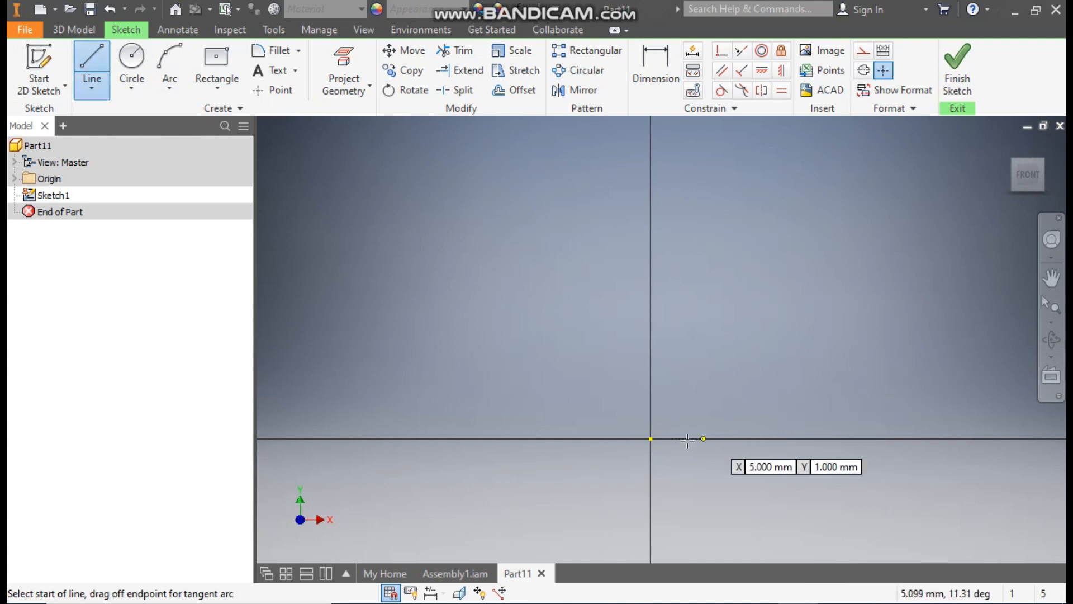
pyautogui.click(651, 439)
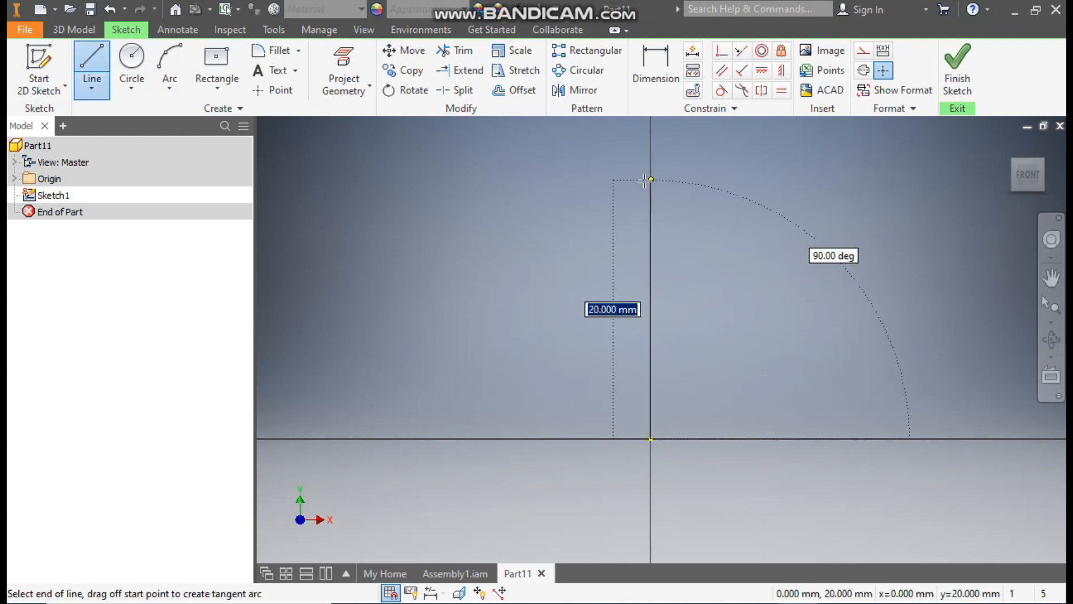
pyautogui.click(652, 168)
pyautogui.moveTo(652, 169); pyautogui.dragTo(656, 199, button='middle')
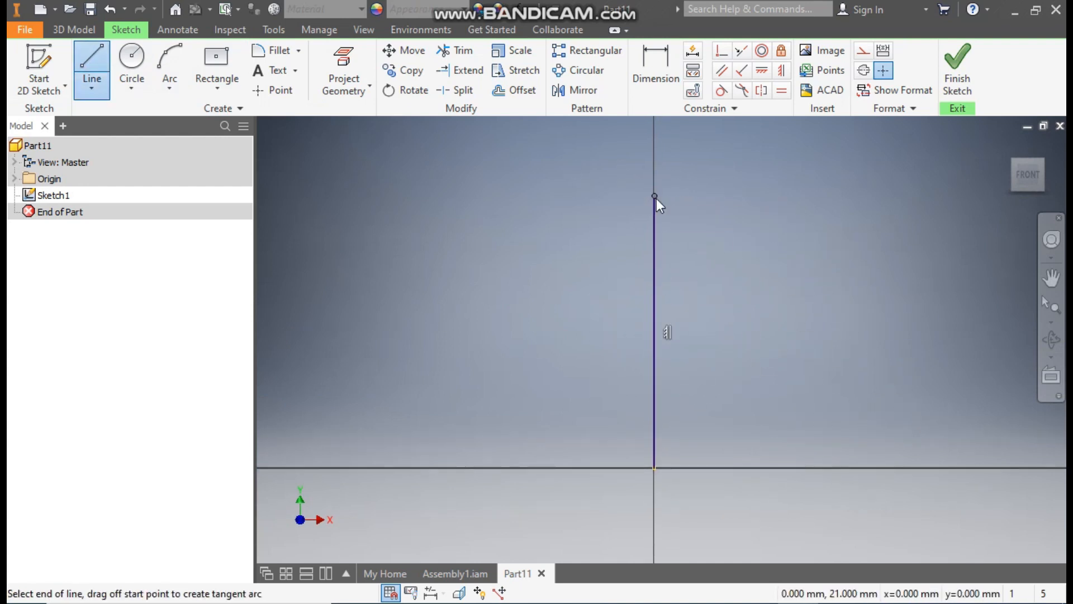
pyautogui.press('Escape')
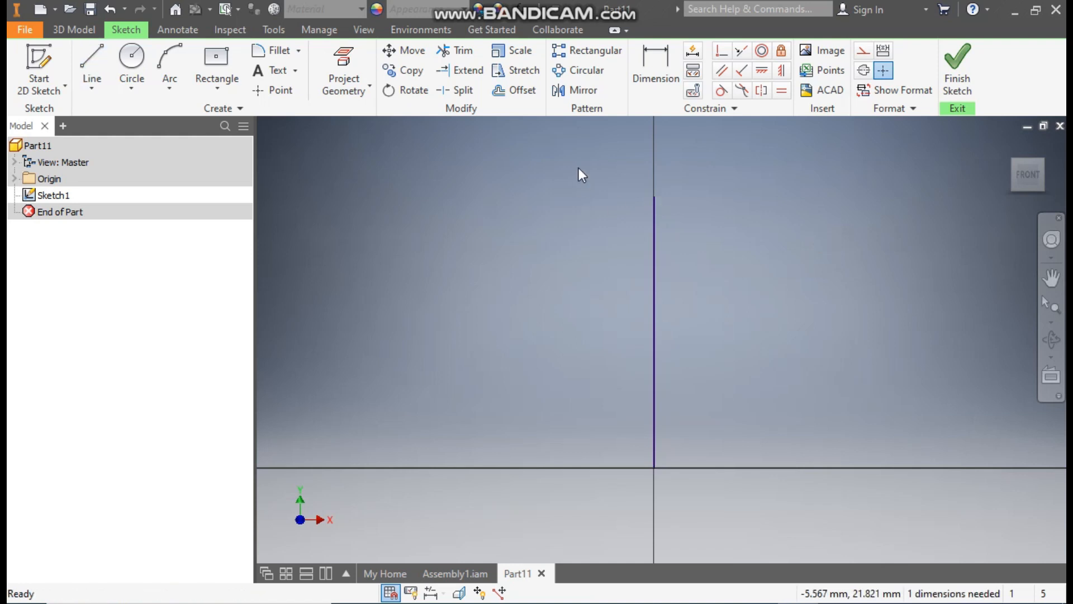
# Dimension the vertical line's length to 70 mm.
pyautogui.click(645, 68)
pyautogui.click(653, 228)
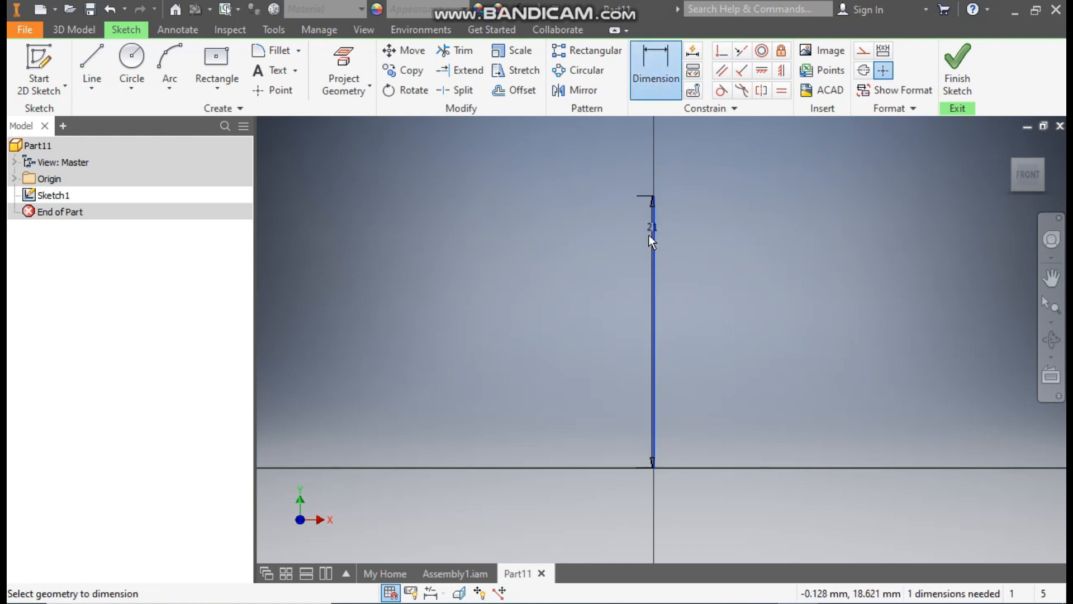
pyautogui.click(549, 256)
pyautogui.write('70')
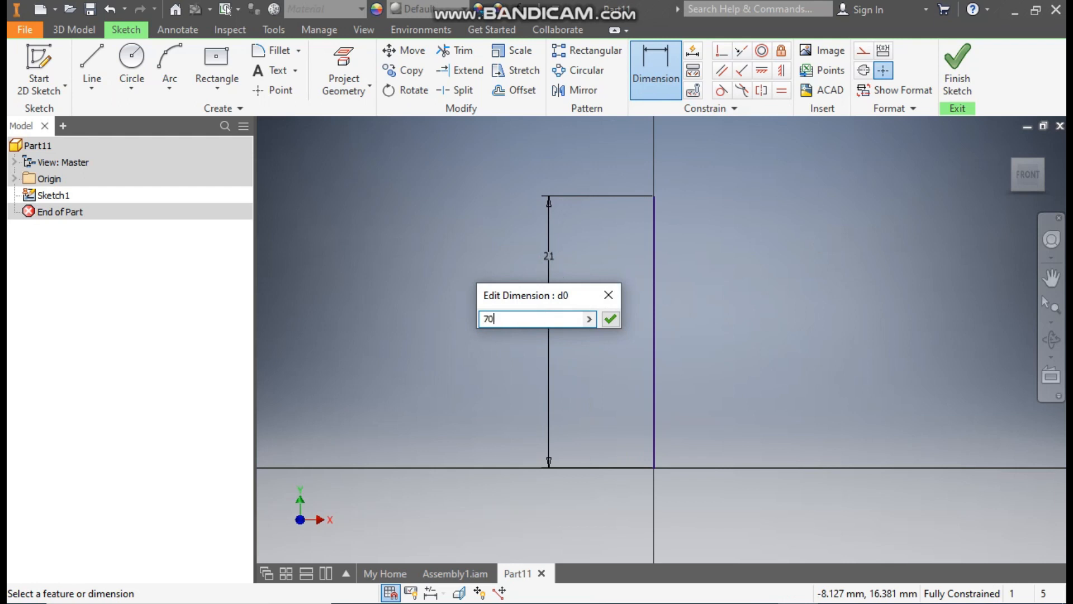
pyautogui.press('Return')
# Draw a vertical line about 29 mm long upward from the 70 mm line's upper endpoint and convert it to construction geometry.
pyautogui.scroll(3, 606, 348)
pyautogui.moveTo(606, 348); pyautogui.dragTo(579, 398, button='middle')
pyautogui.click(91, 62)
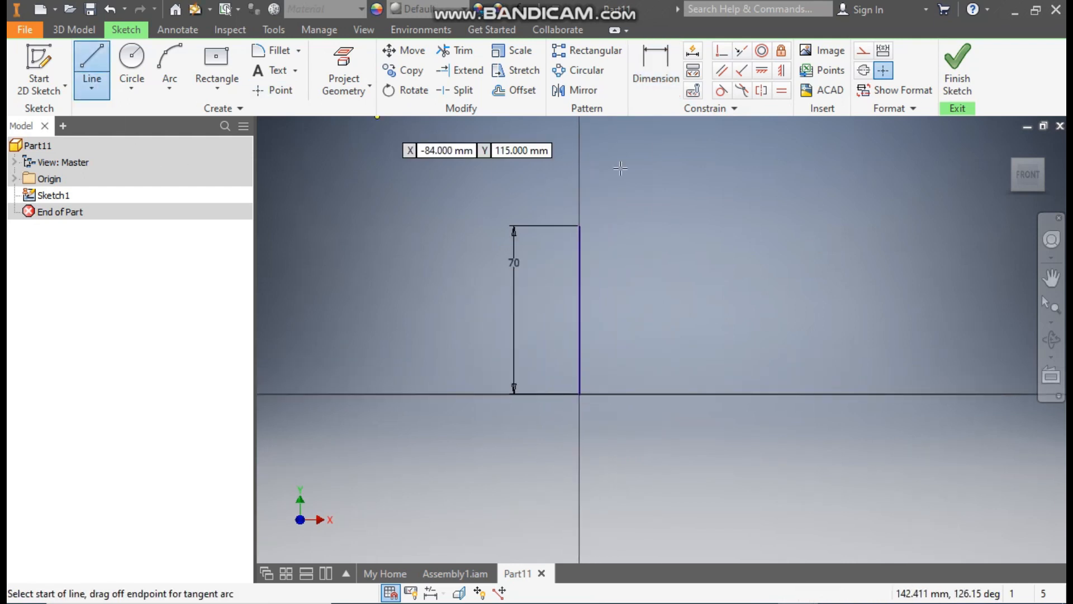
pyautogui.click(580, 226)
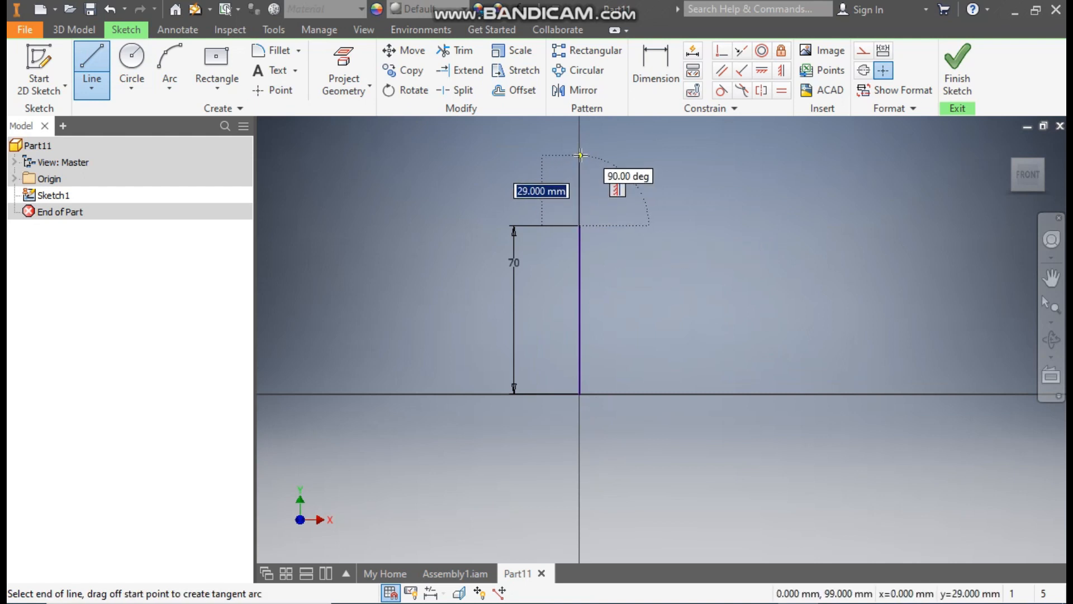
pyautogui.click(580, 156)
pyautogui.press('Escape')
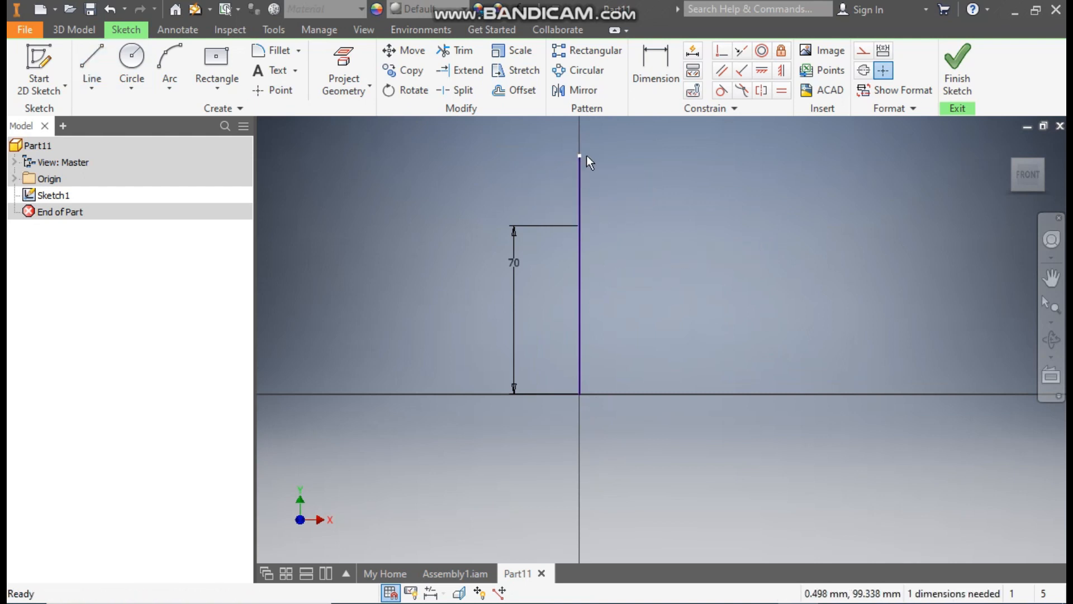
pyautogui.click(581, 180)
pyautogui.click(863, 55)
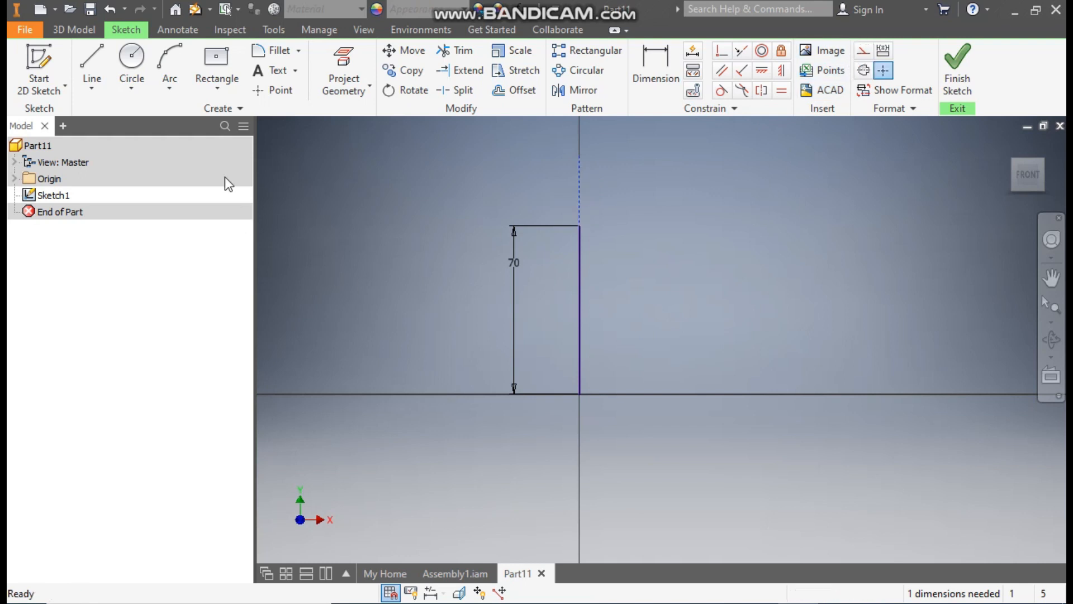
# Draw a three-point arc of about 25 mm radius, starting at the 70 mm line's upper endpoint and curving up toward positive X.
pyautogui.click(169, 66)
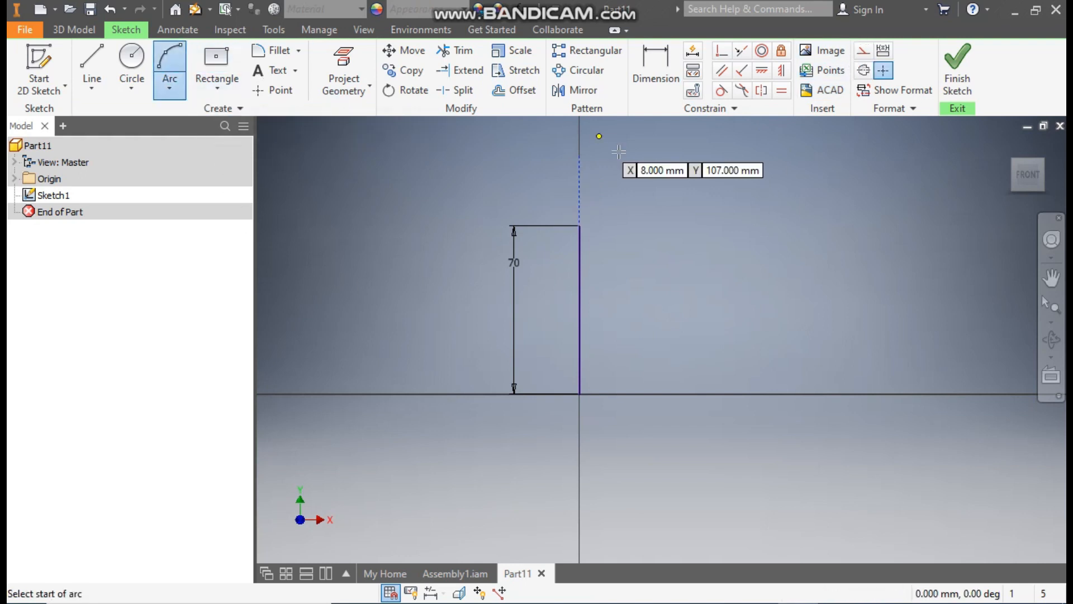
pyautogui.click(579, 226)
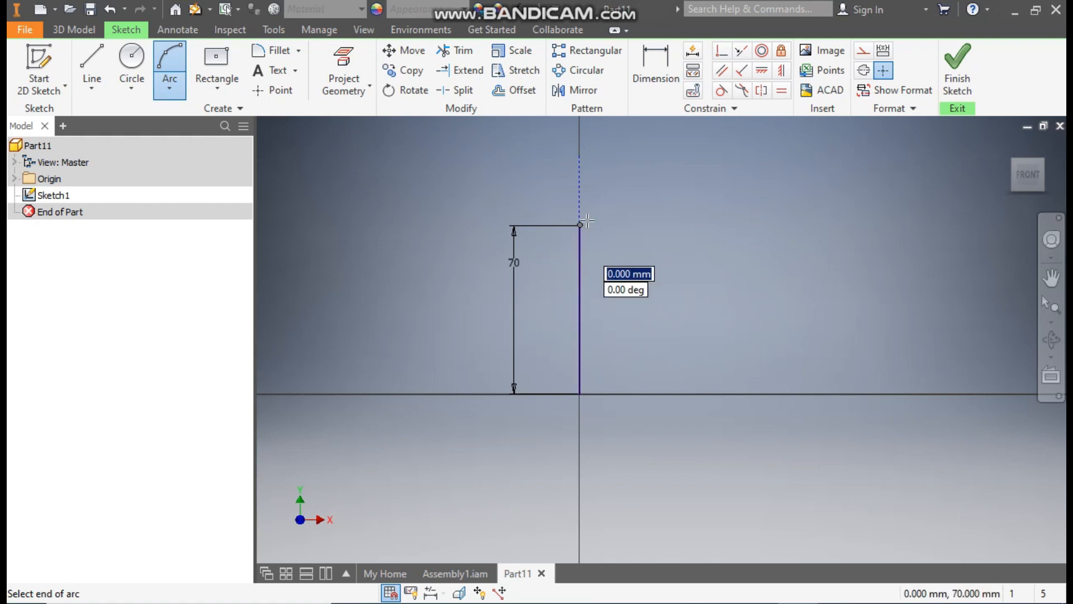
pyautogui.click(646, 172)
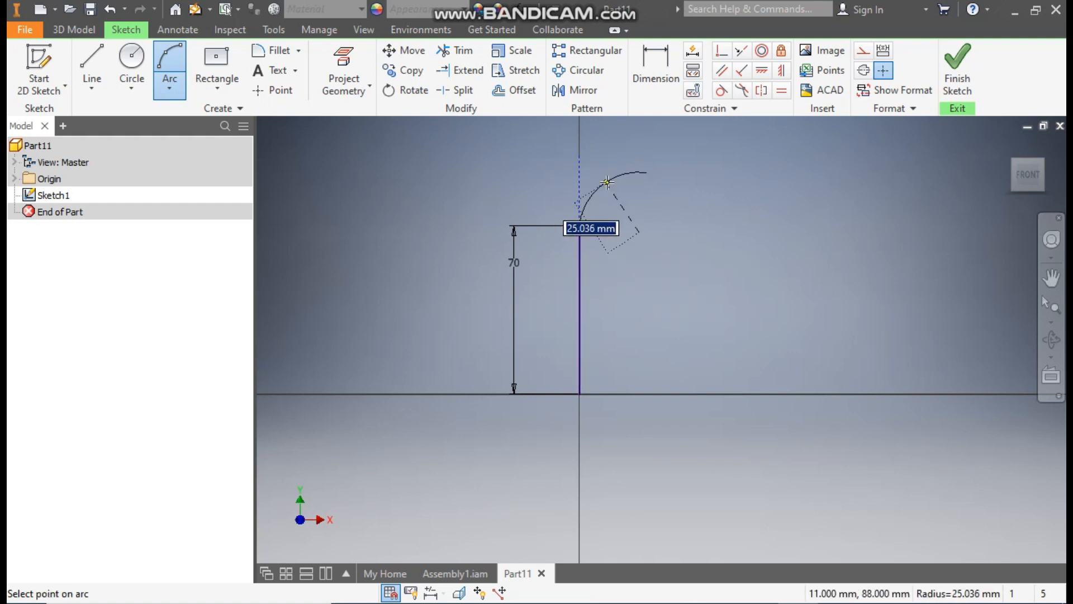
pyautogui.click(607, 182)
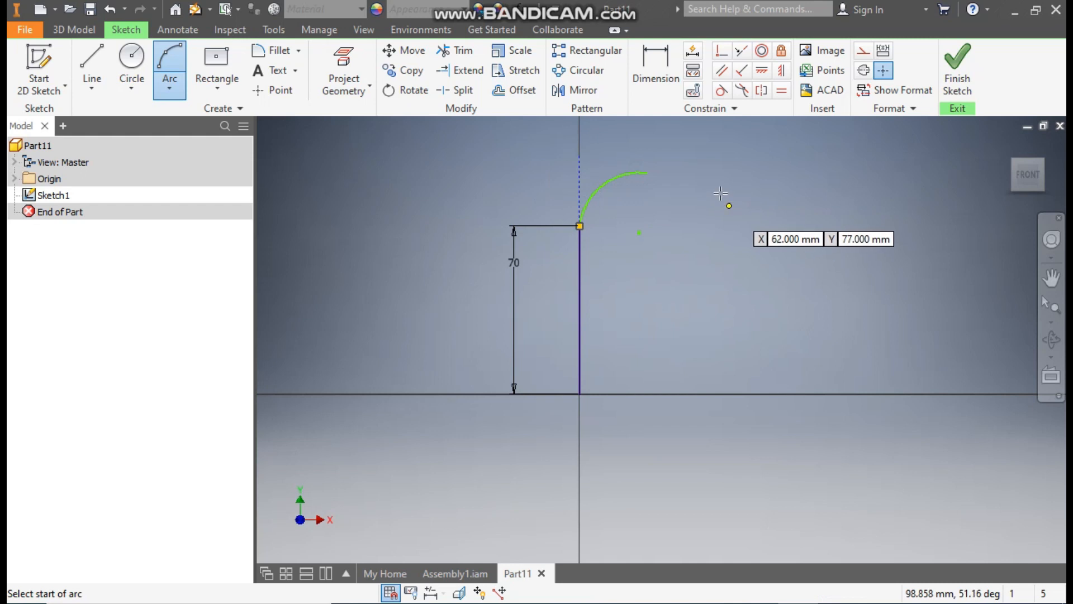
# Dimension the arc's radius to 10 mm and shorten the arc by pulling its free endpoint toward the vertical line.
pyautogui.click(663, 78)
pyautogui.click(622, 175)
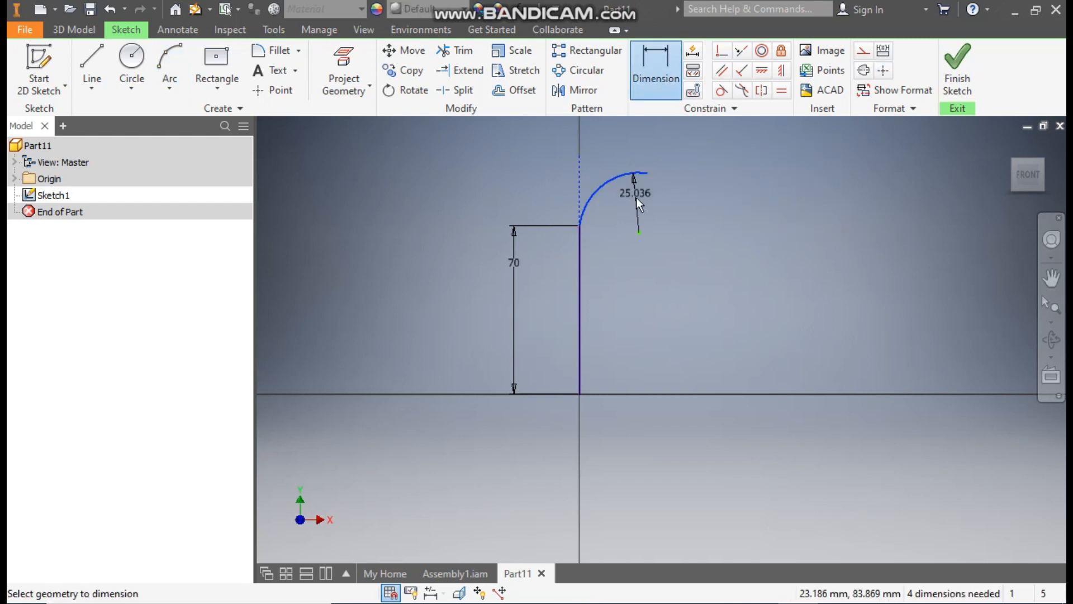
pyautogui.click(623, 207)
pyautogui.write('10')
pyautogui.press('Return')
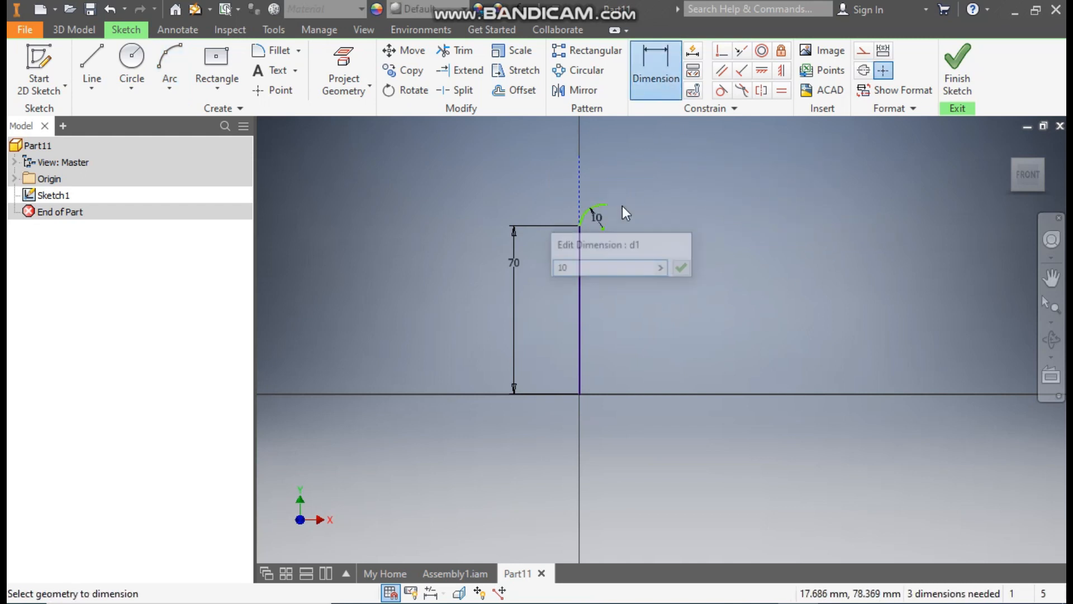
pyautogui.press('Escape')
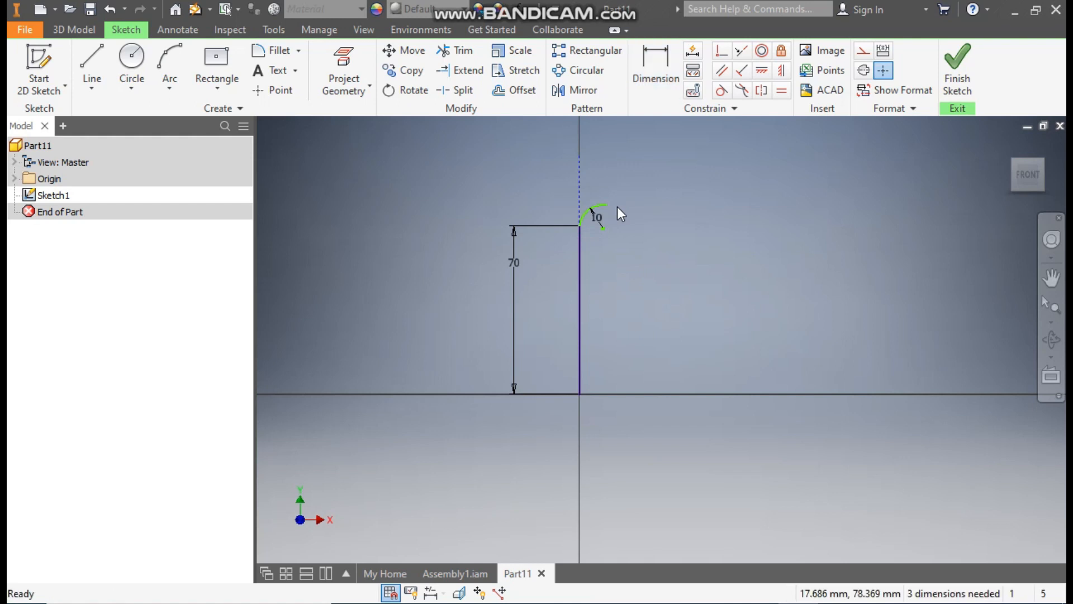
pyautogui.scroll(5, 616, 206)
pyautogui.moveTo(620, 204); pyautogui.dragTo(574, 203)
pyautogui.moveTo(619, 227); pyautogui.dragTo(643, 238, button='middle')
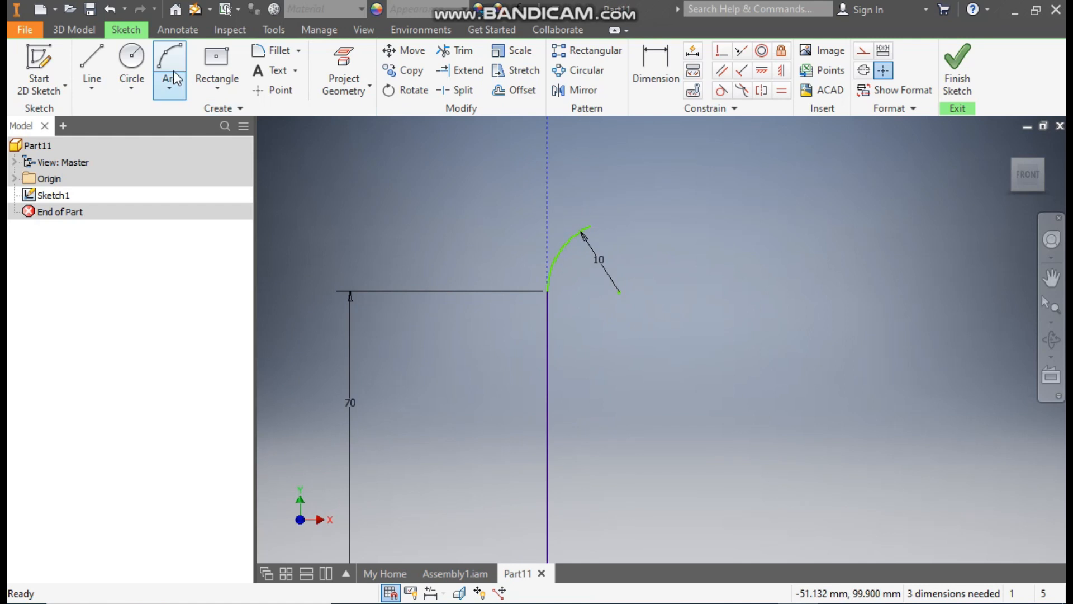
# Draw a three-point arc of about 19 mm radius from the 10 mm arc's free end, bulging toward positive X and ending on the negative X side.
pyautogui.click(172, 83)
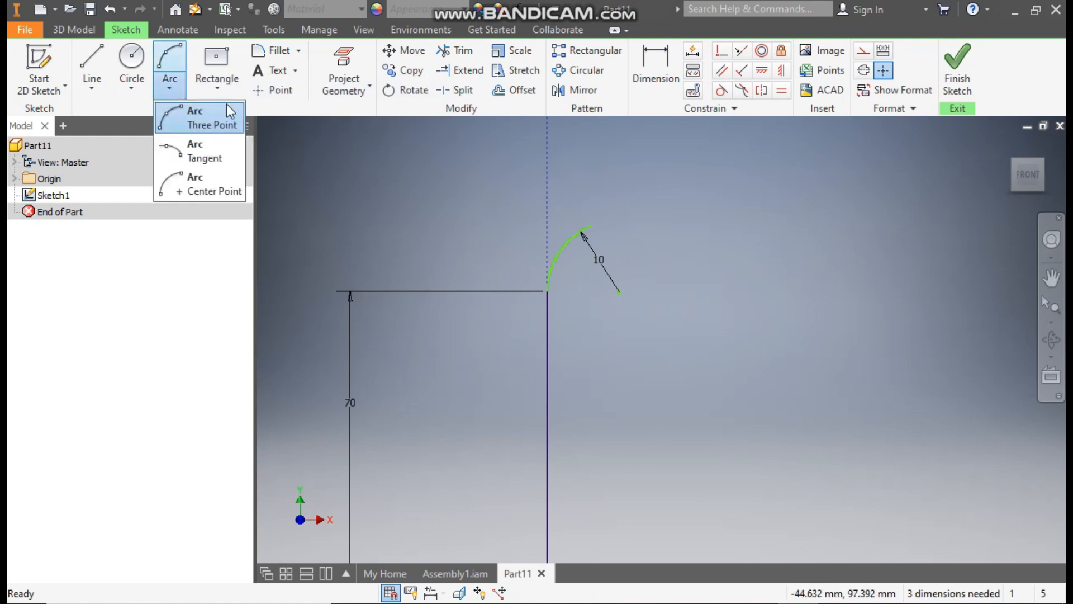
pyautogui.click(209, 122)
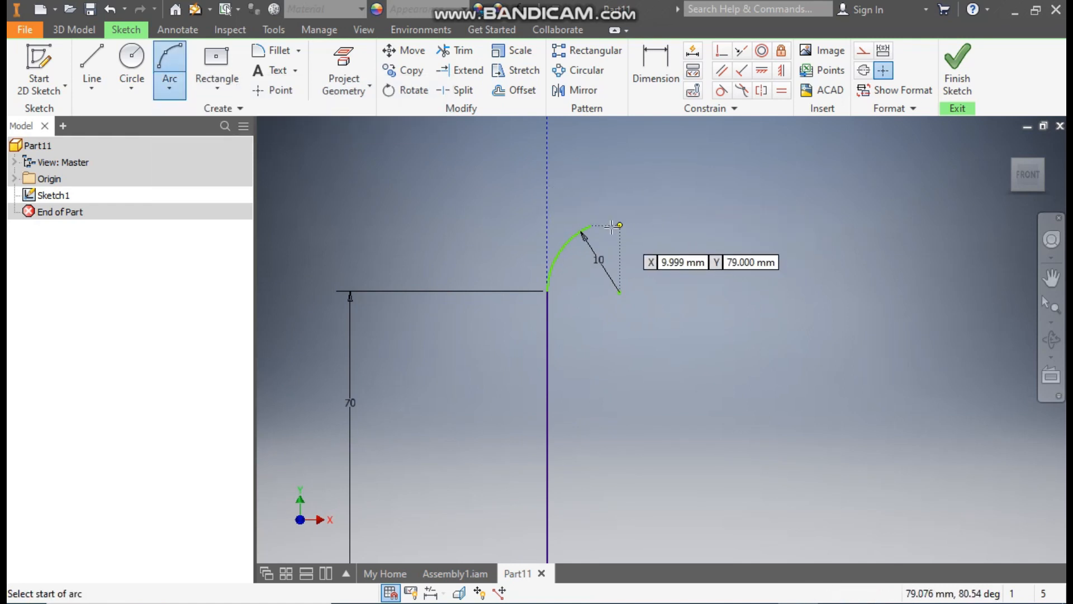
pyautogui.click(590, 225)
pyautogui.moveTo(612, 245)
pyautogui.mouseDown(button='middle')
pyautogui.moveTo(662, 294)
pyautogui.moveTo(663, 335)
pyautogui.mouseUp(button='middle')
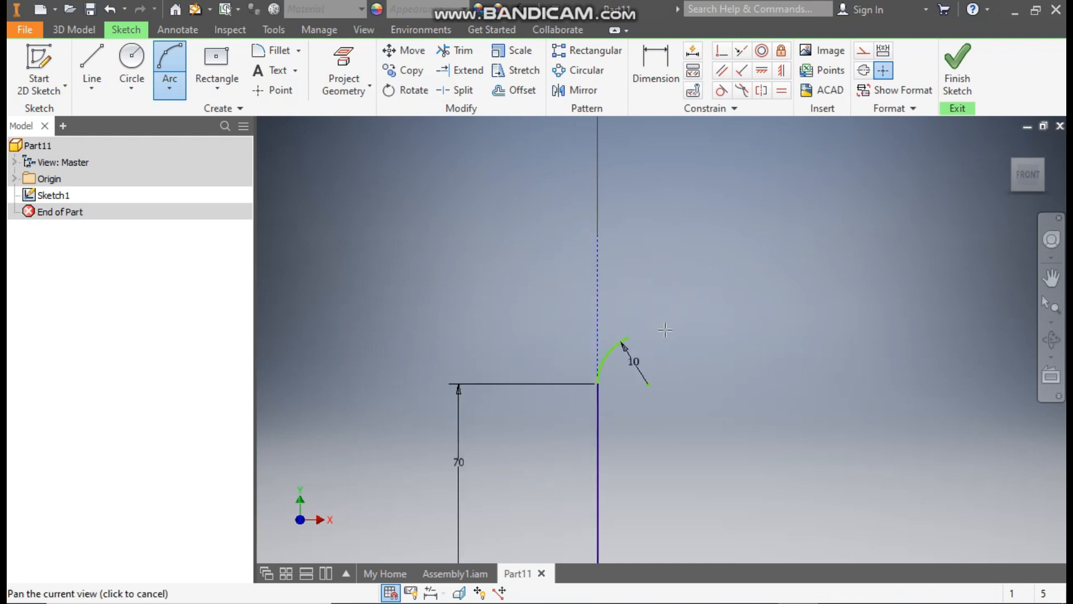
pyautogui.click(503, 194)
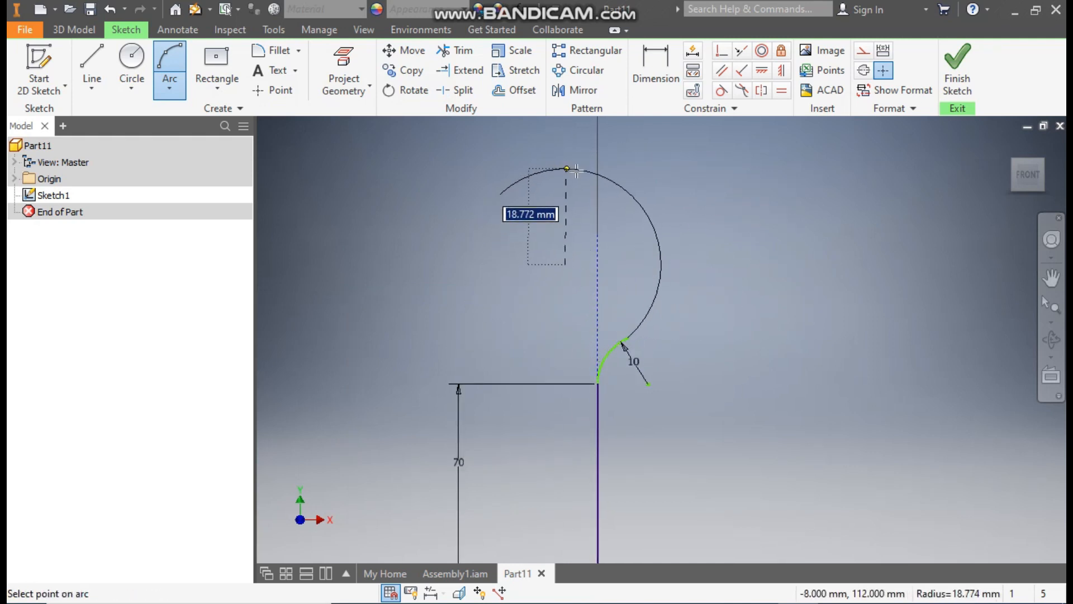
pyautogui.click(643, 201)
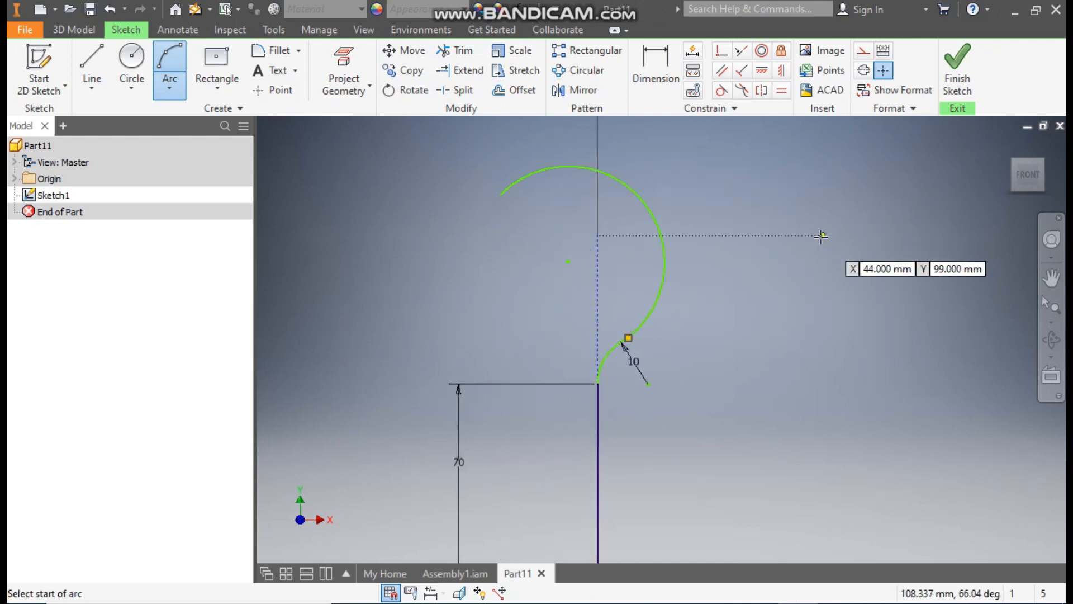
pyautogui.press('Escape')
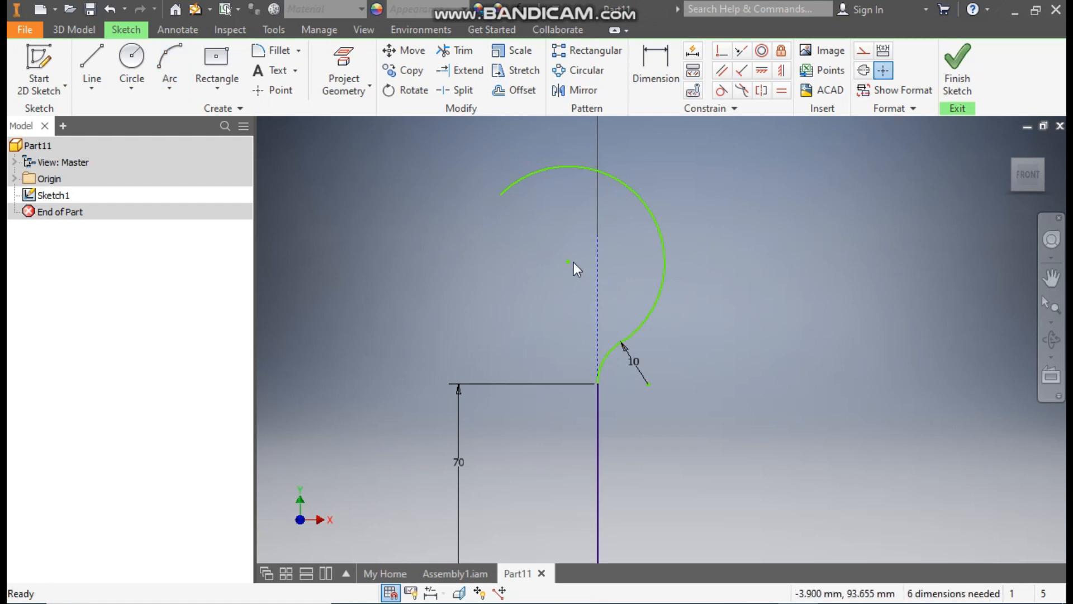
# Attach the large arc's center to the construction line's upper endpoint and make the two arcs tangent.
pyautogui.moveTo(568, 261); pyautogui.dragTo(597, 236)
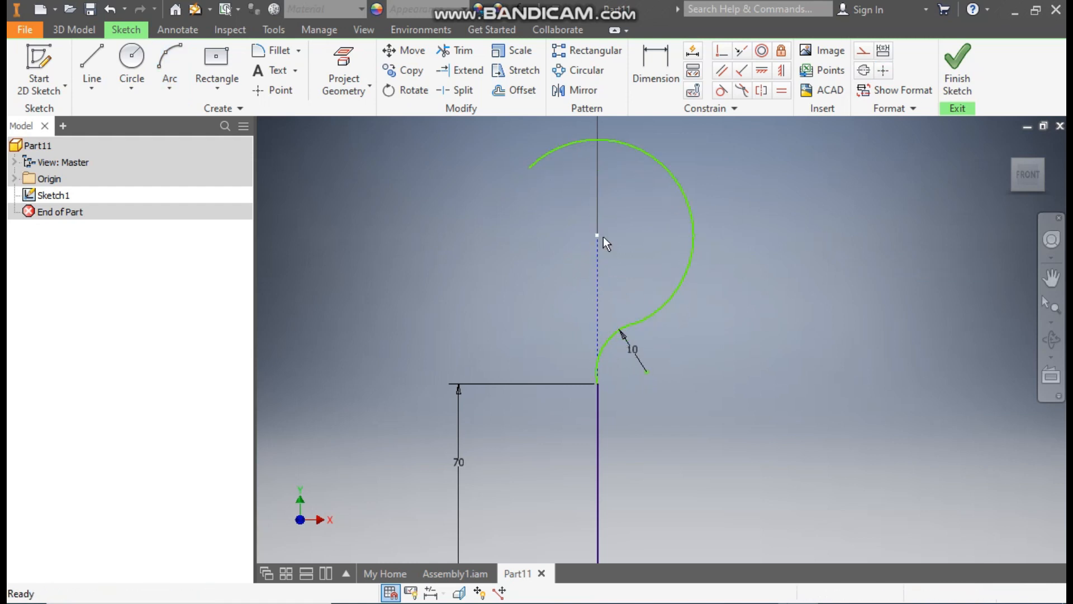
pyautogui.click(721, 91)
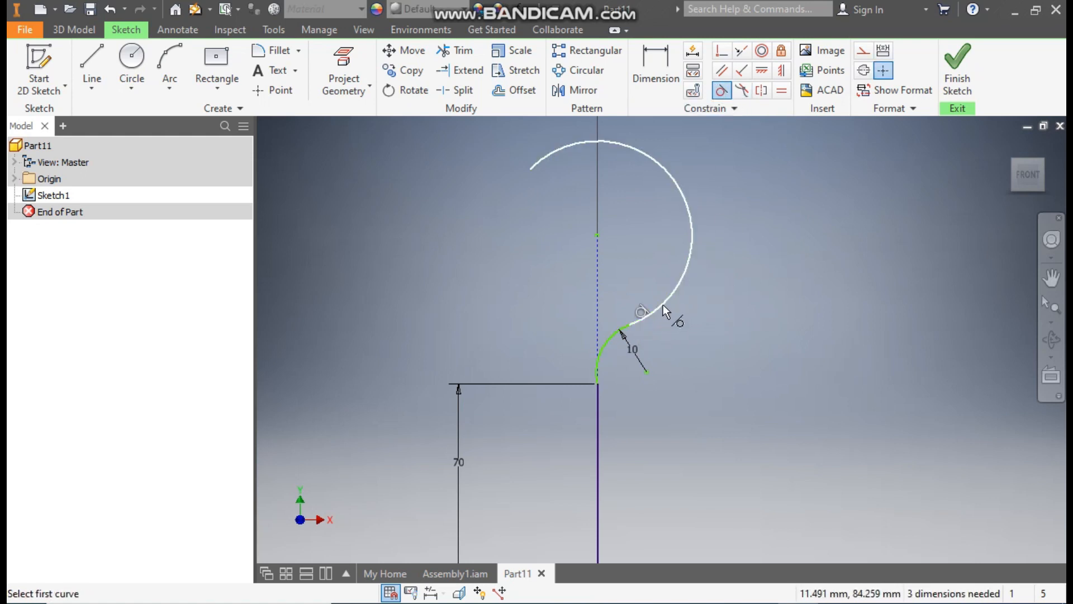
pyautogui.press('Escape')
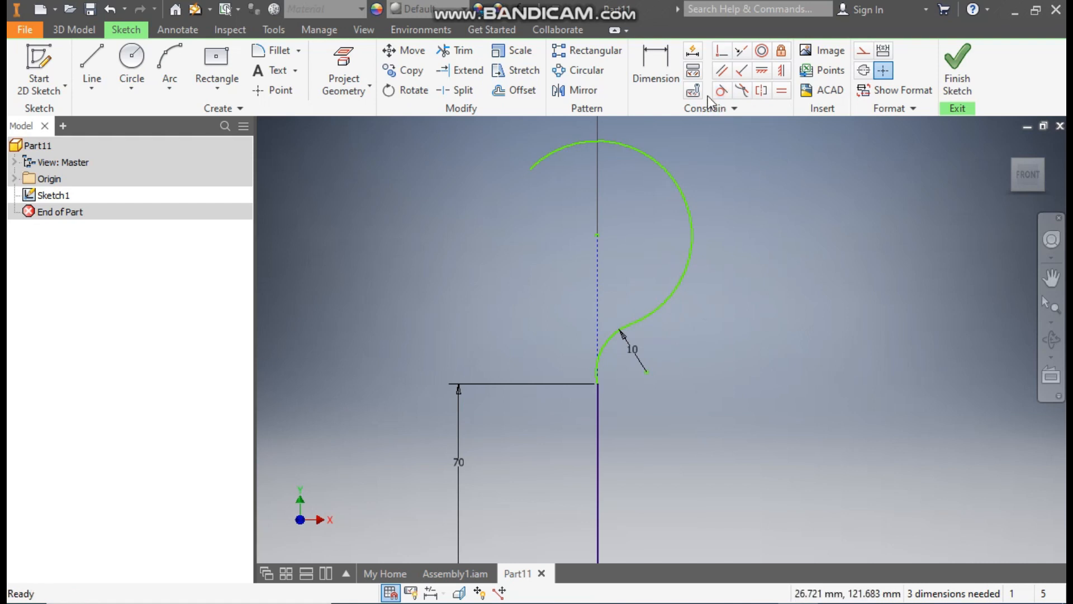
# Dimension the large arc's radius to 14 mm.
pyautogui.click(663, 69)
pyautogui.click(651, 156)
pyautogui.click(686, 146)
pyautogui.write('14')
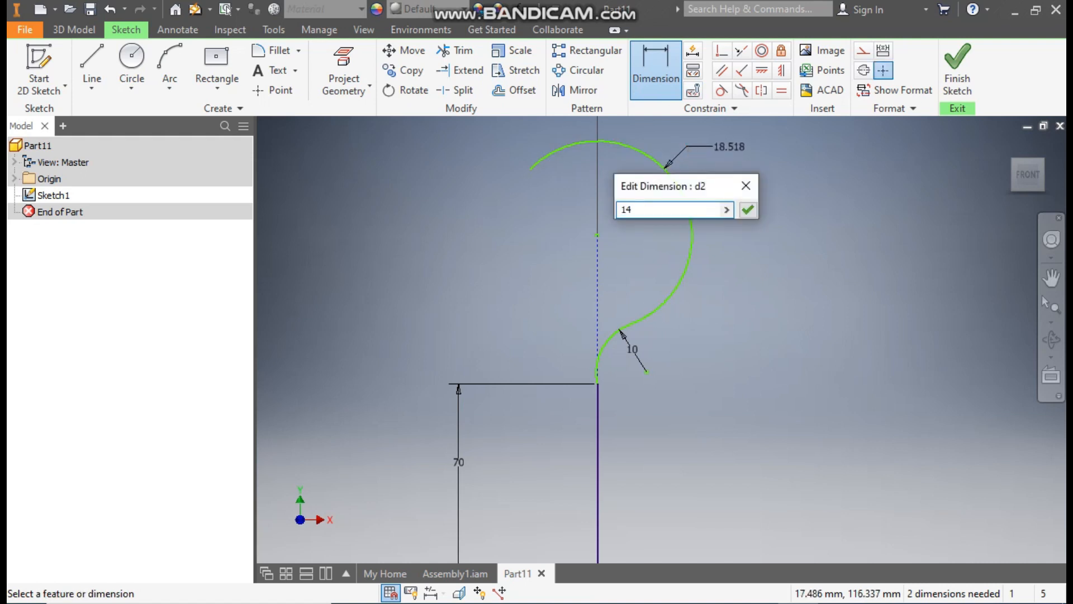
pyautogui.press('Return')
pyautogui.press('Escape')
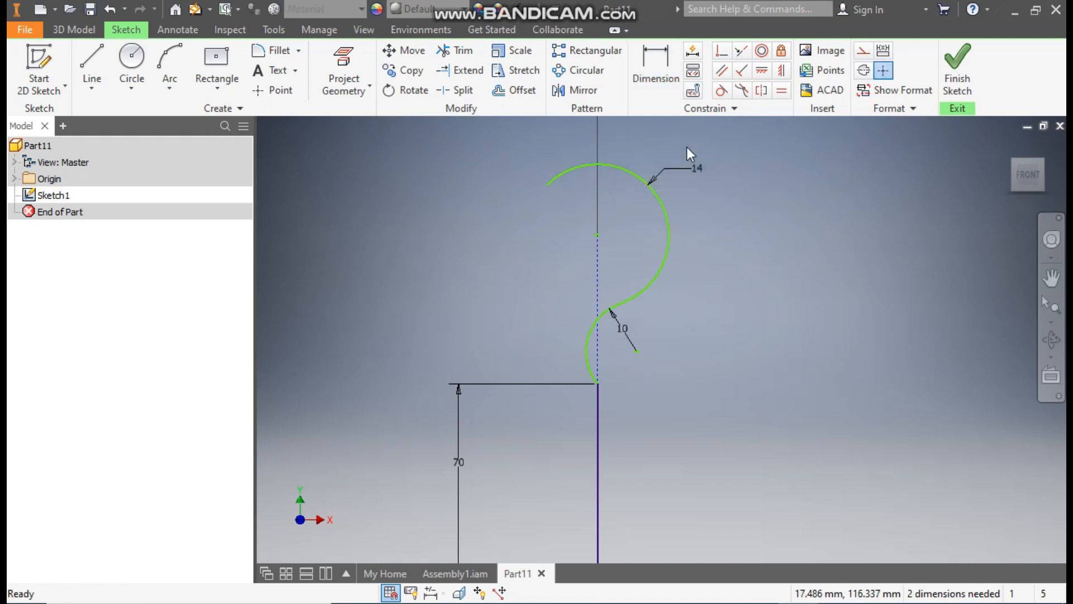
# Make the 10 mm arc tangent to the 70 mm vertical line.
pyautogui.click(720, 90)
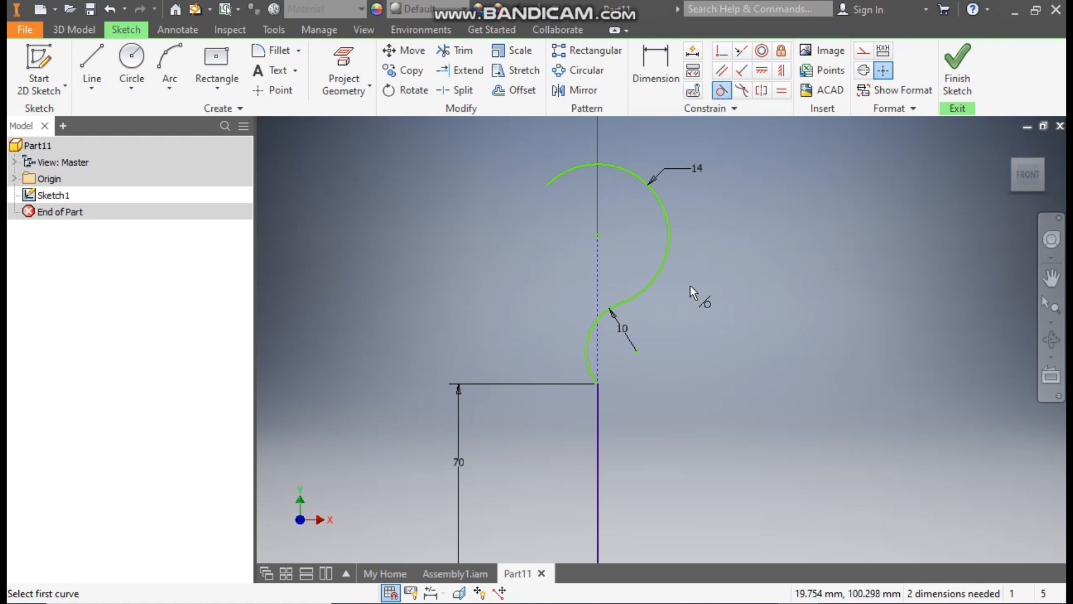
pyautogui.click(599, 401)
pyautogui.click(589, 373)
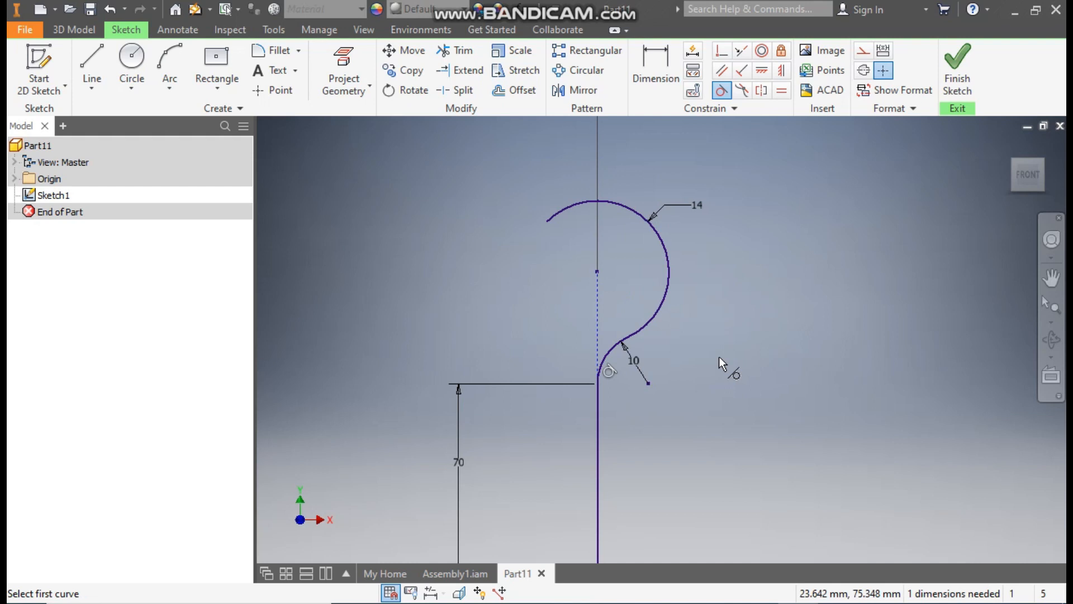
pyautogui.press('Escape')
# Draw a vertical line about 18 mm long downward from the large arc's free end.
pyautogui.click(91, 64)
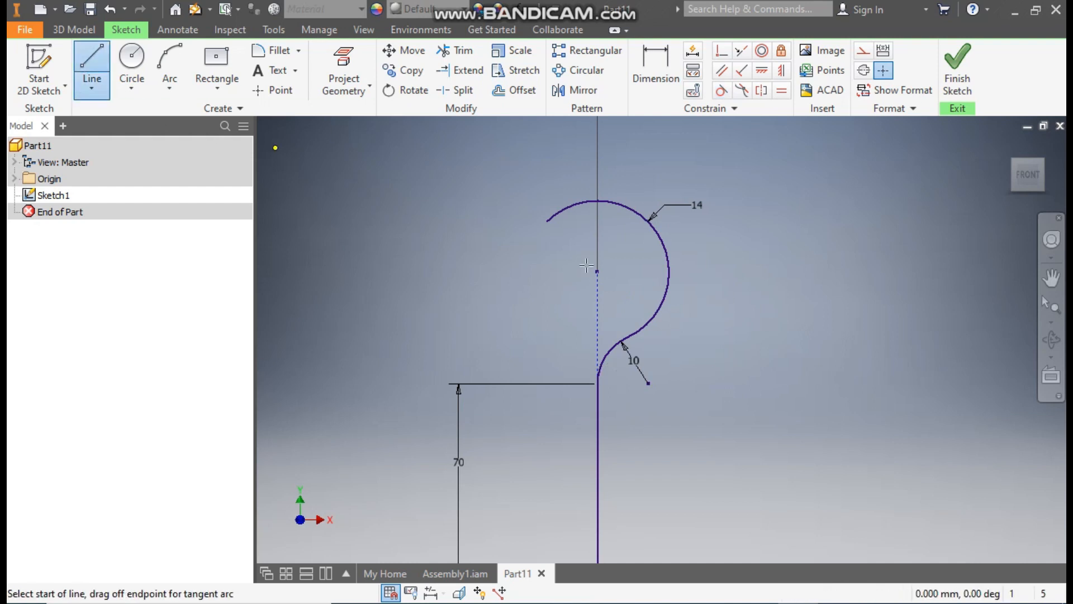
pyautogui.click(546, 221)
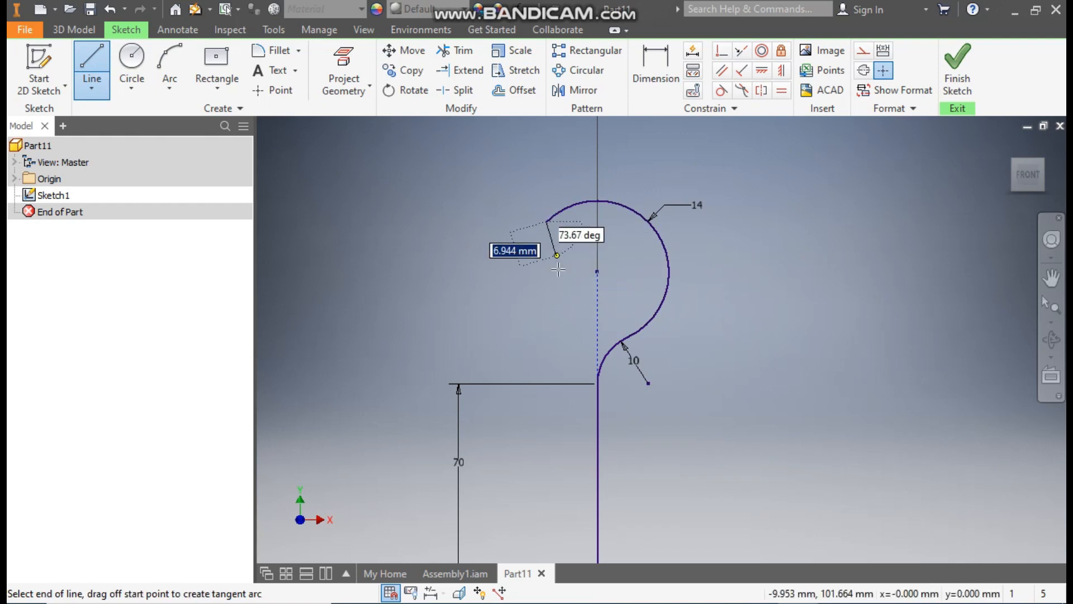
pyautogui.click(548, 312)
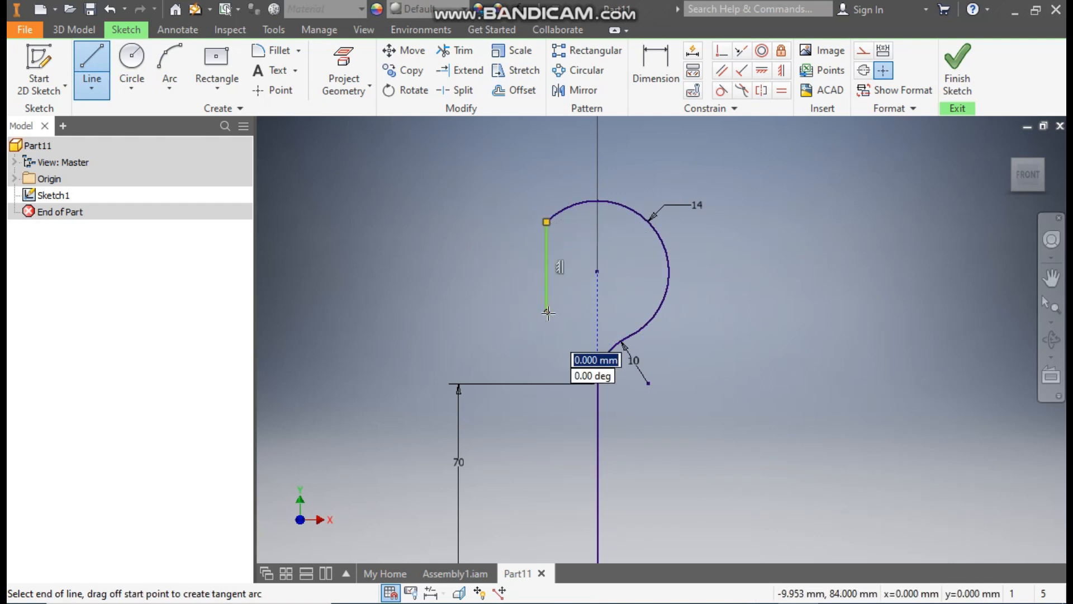
pyautogui.press('Escape')
# Dimension the hook tip's vertical line to a length of 15 mm.
pyautogui.click(651, 69)
pyautogui.click(547, 260)
pyautogui.click(512, 264)
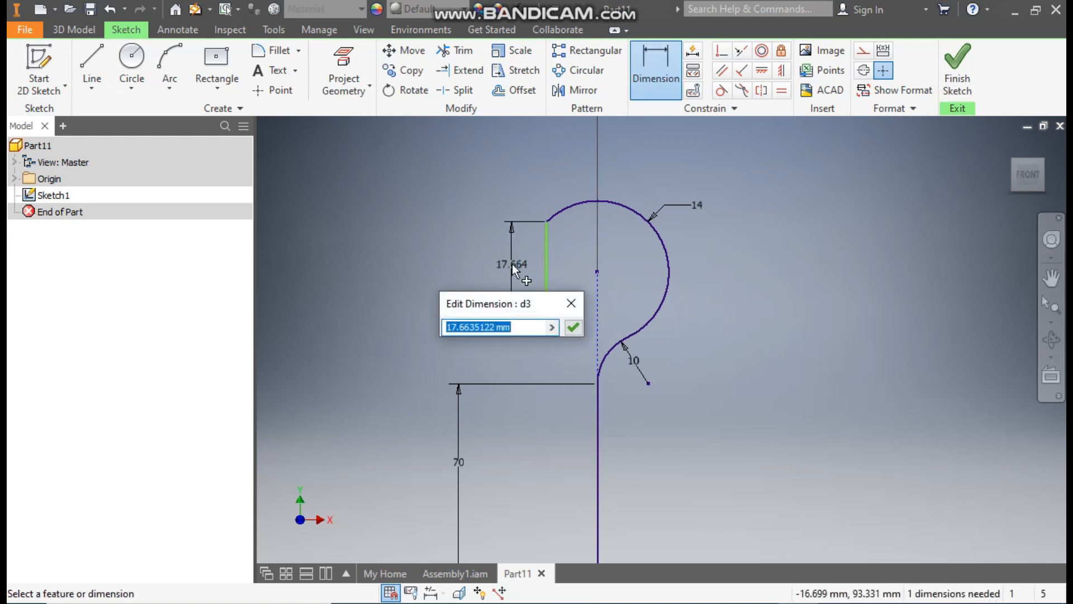
pyautogui.write('15')
pyautogui.press('Return')
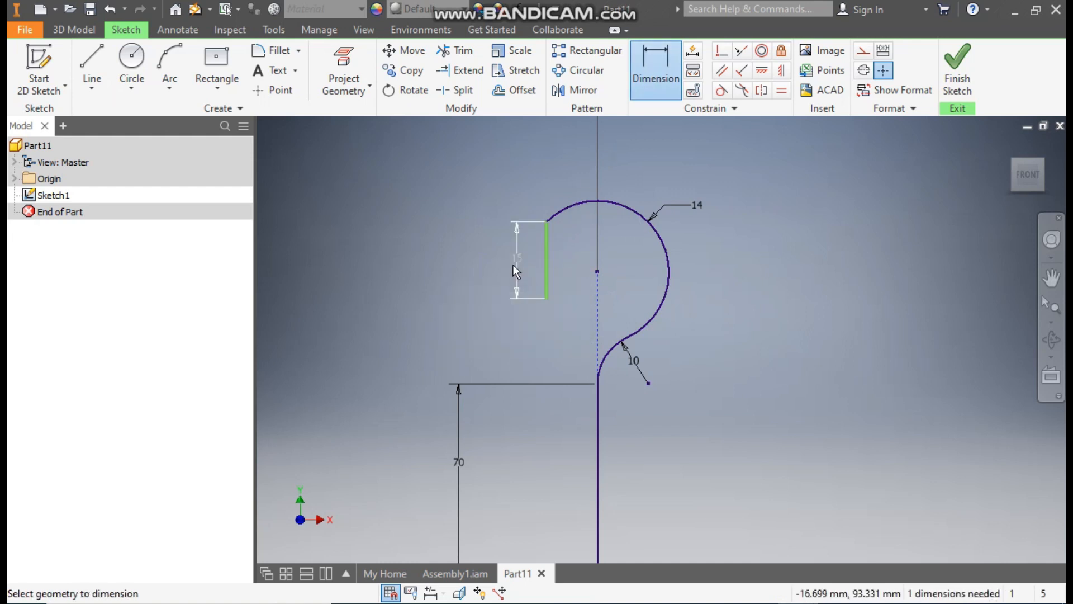
pyautogui.press('Escape')
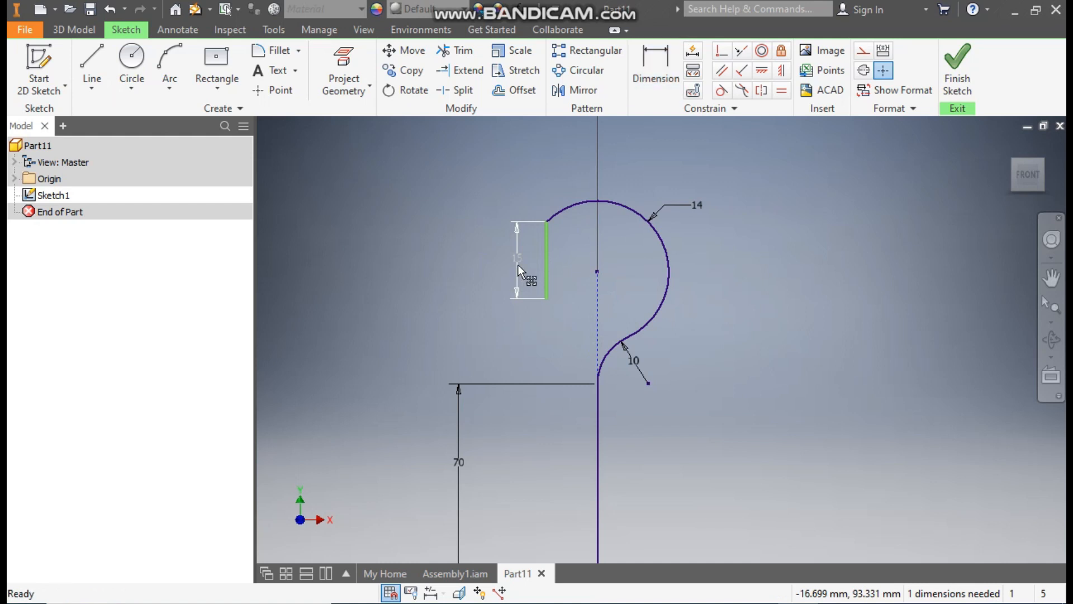
# Constrain the large arc's free endpoint horizontal with its center, and finish the path sketch.
pyautogui.click(761, 71)
pyautogui.click(546, 221)
pyautogui.click(597, 271)
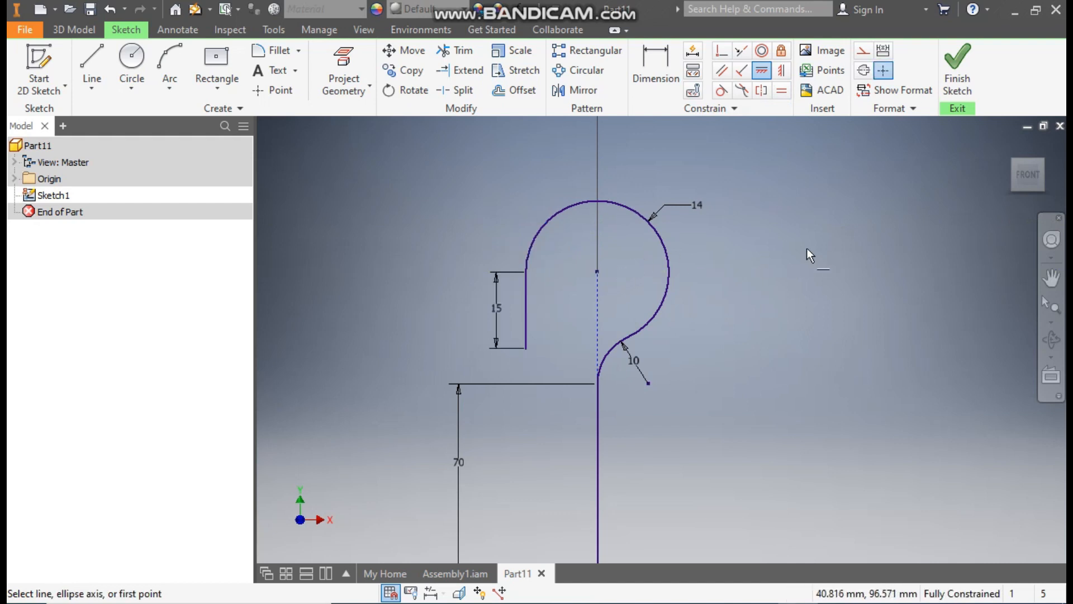
pyautogui.press('Escape')
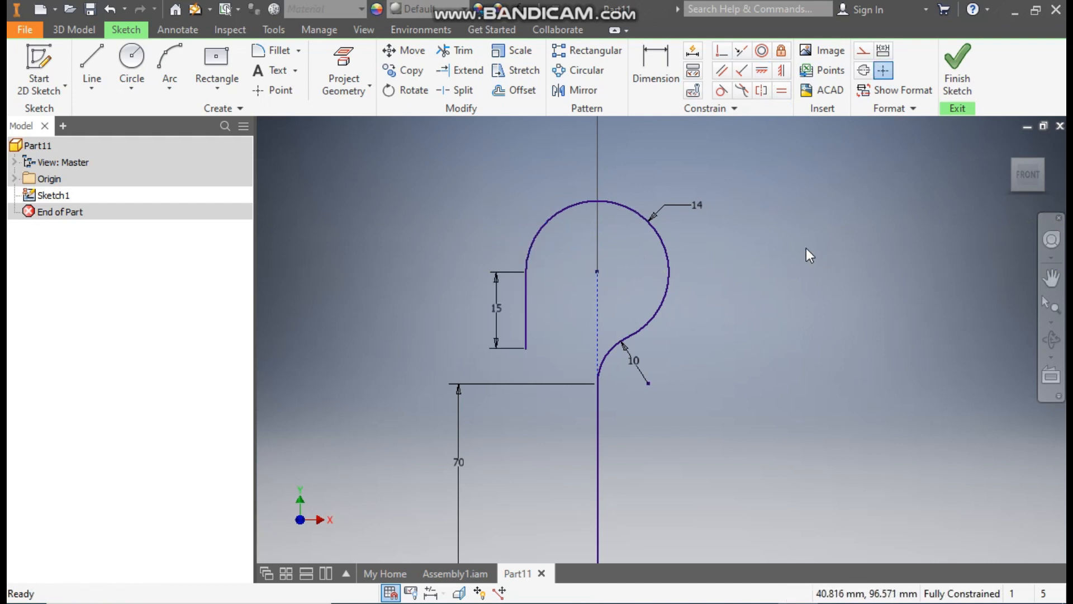
pyautogui.scroll(-3, 617, 209)
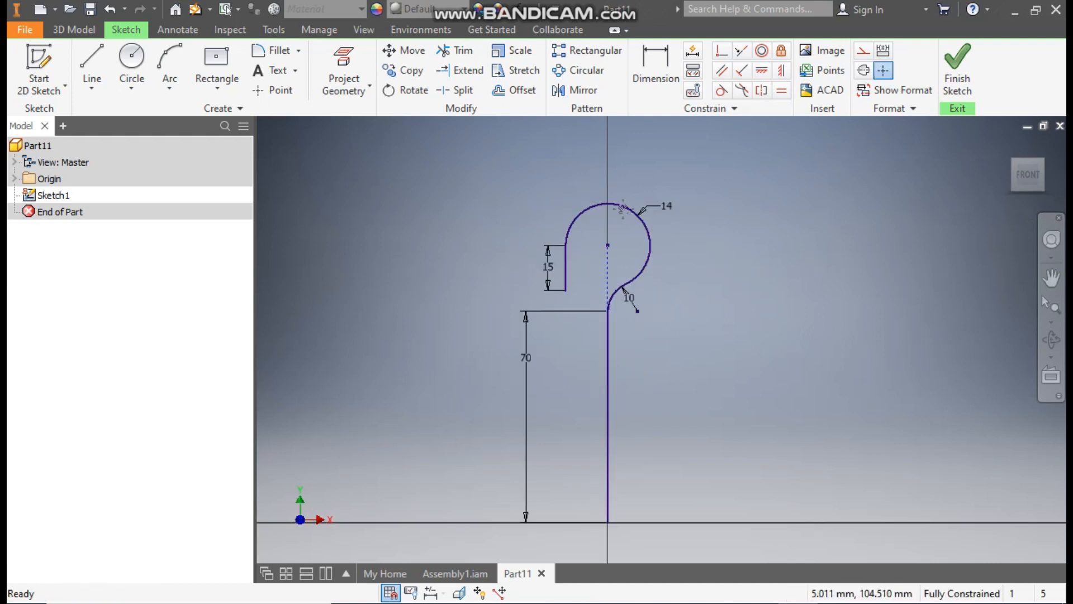
pyautogui.click(960, 72)
# Sketch a dimensioned circle centered on the origin on the horizontal XZ plane at the path's lower end, and finish the sketch.
pyautogui.moveTo(677, 336); pyautogui.dragTo(657, 431, button='middle')
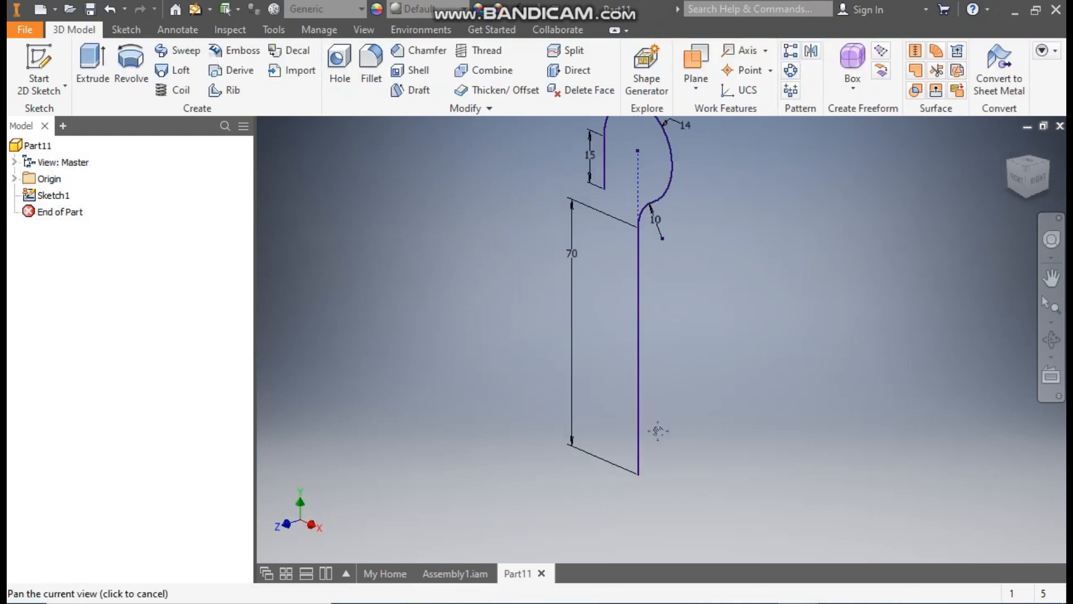
pyautogui.moveTo(755, 227); pyautogui.dragTo(736, 259, button='middle')
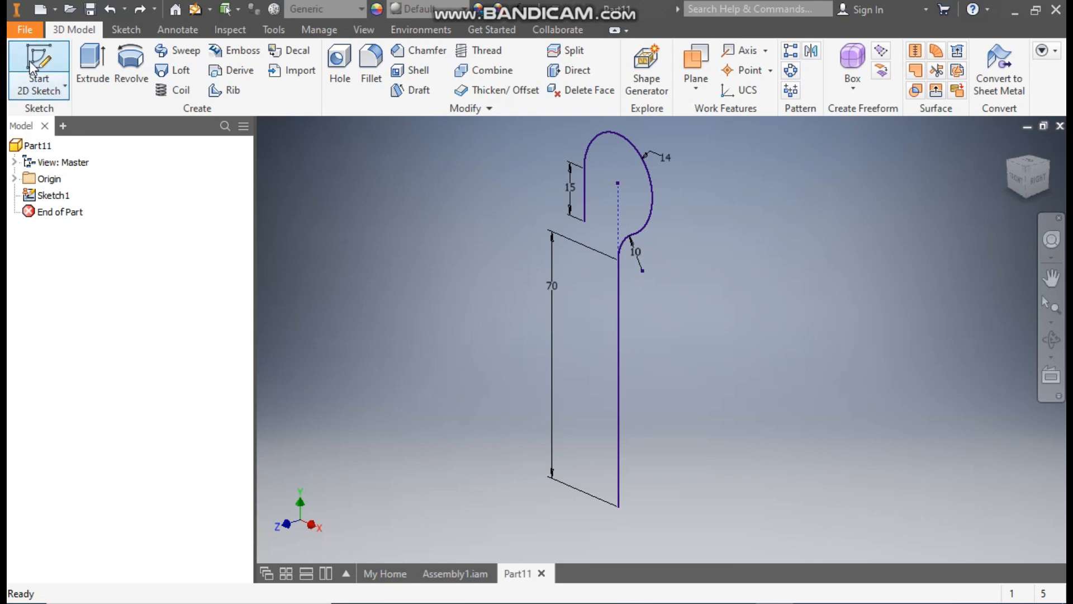
pyautogui.click(37, 75)
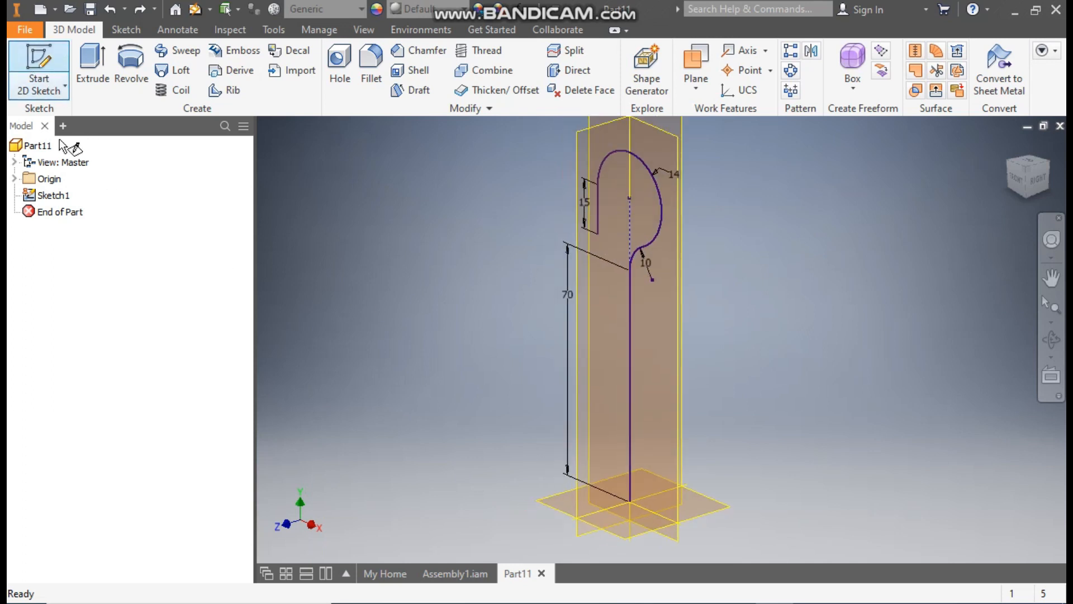
pyautogui.click(606, 489)
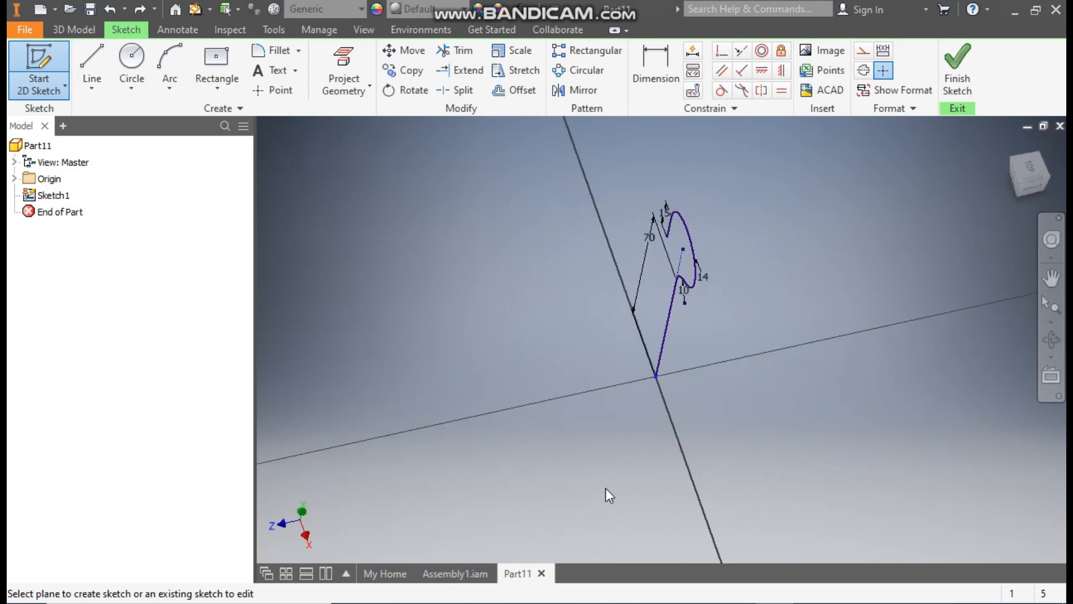
pyautogui.click(132, 57)
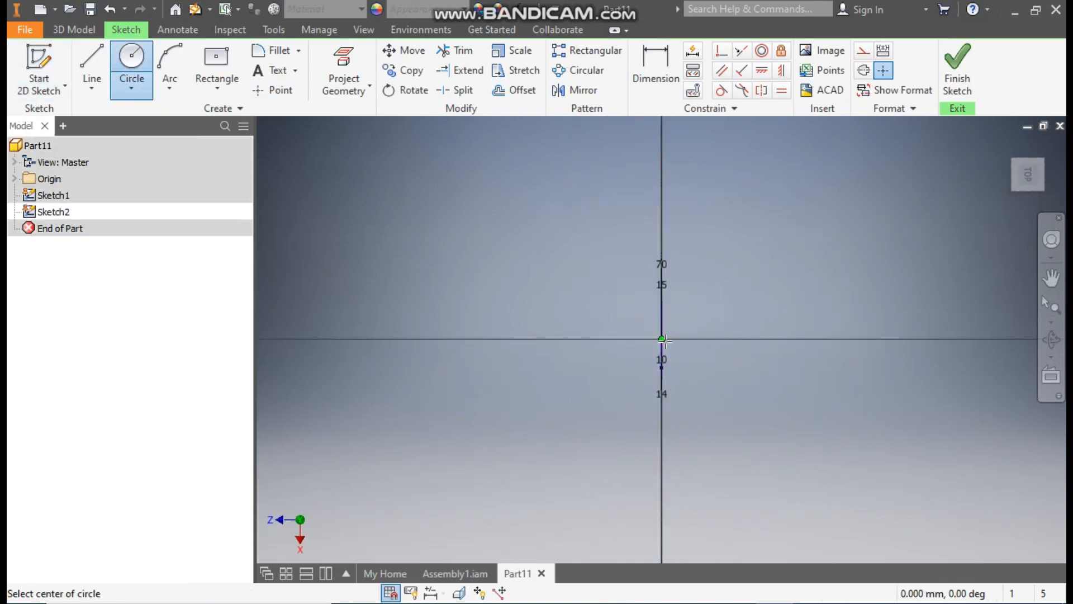
pyautogui.click(661, 338)
pyautogui.press('Escape')
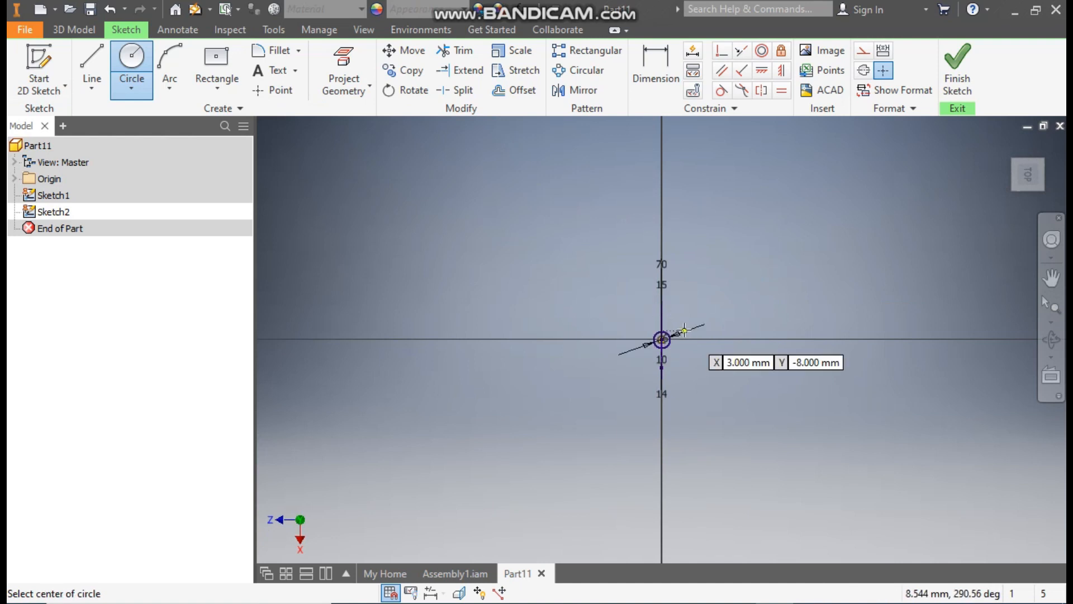
pyautogui.click(958, 61)
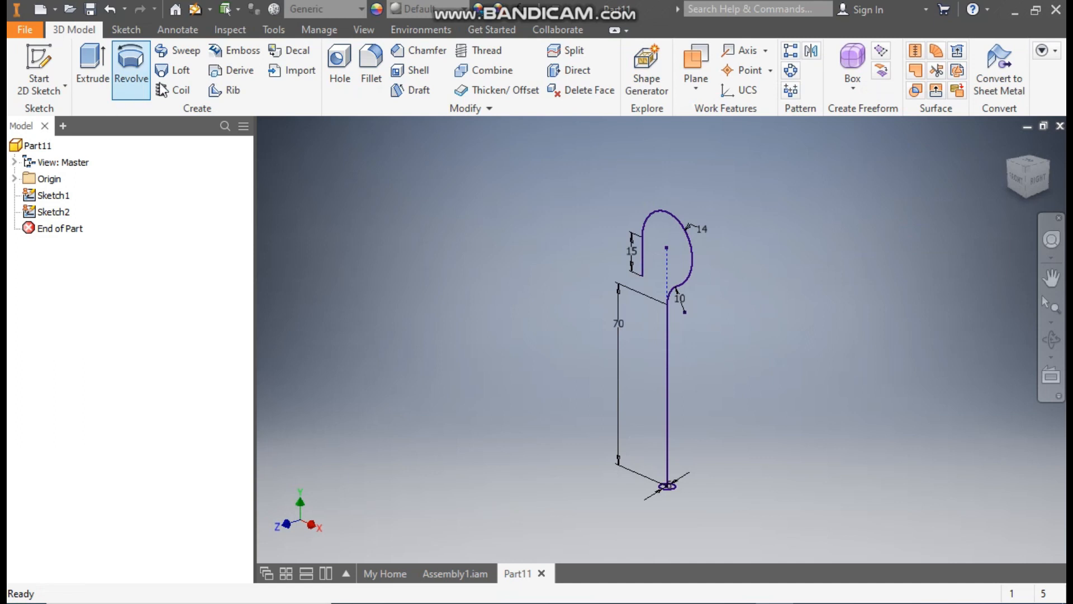
# Sweep the circle profile along the hook path as a solid, with path orientation and zero taper and twist.
pyautogui.click(179, 51)
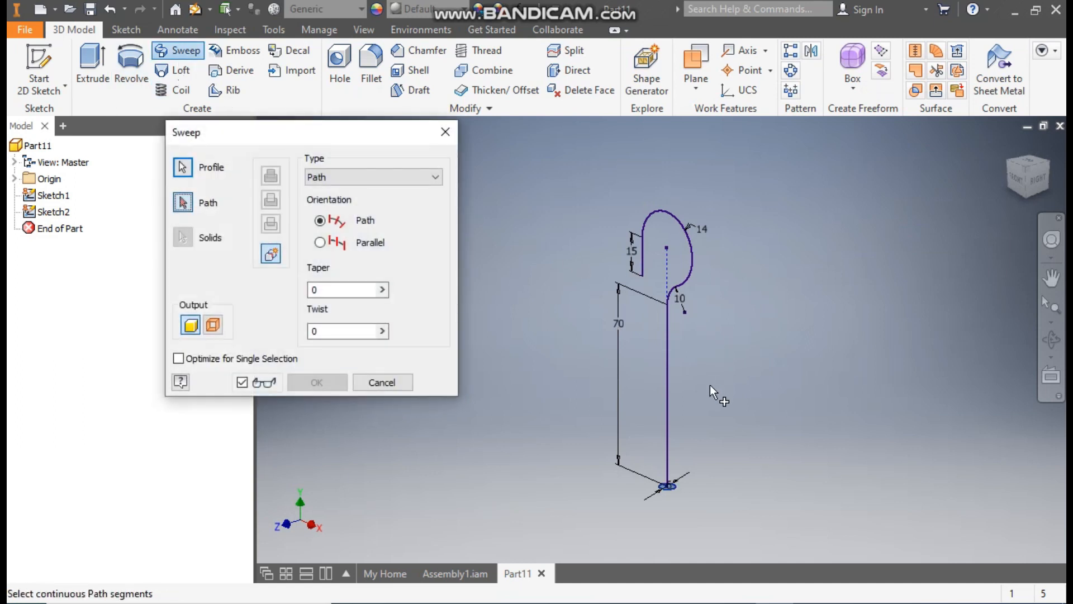
pyautogui.click(667, 487)
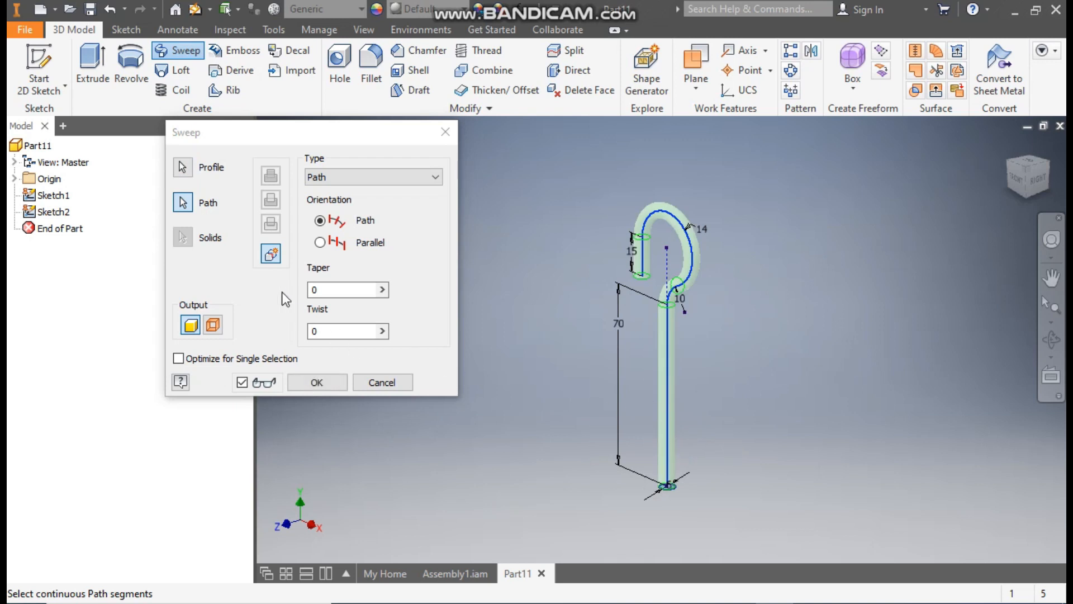
pyautogui.click(316, 384)
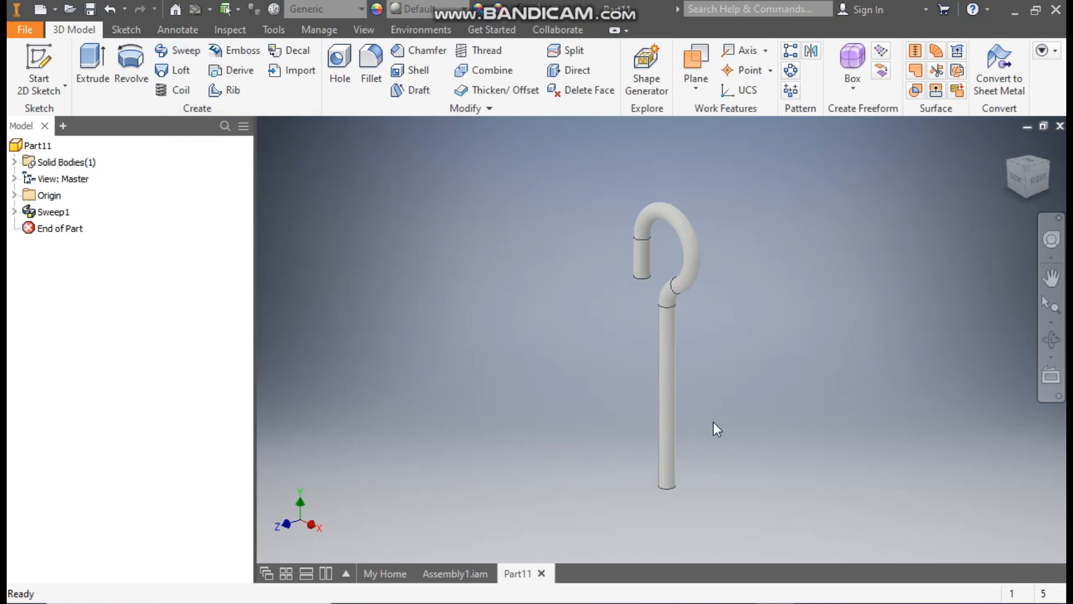
# Chamfer the circular edge at the hook tip's free end with two distances, 2 mm and 8 mm.
pyautogui.scroll(-3, 653, 283)
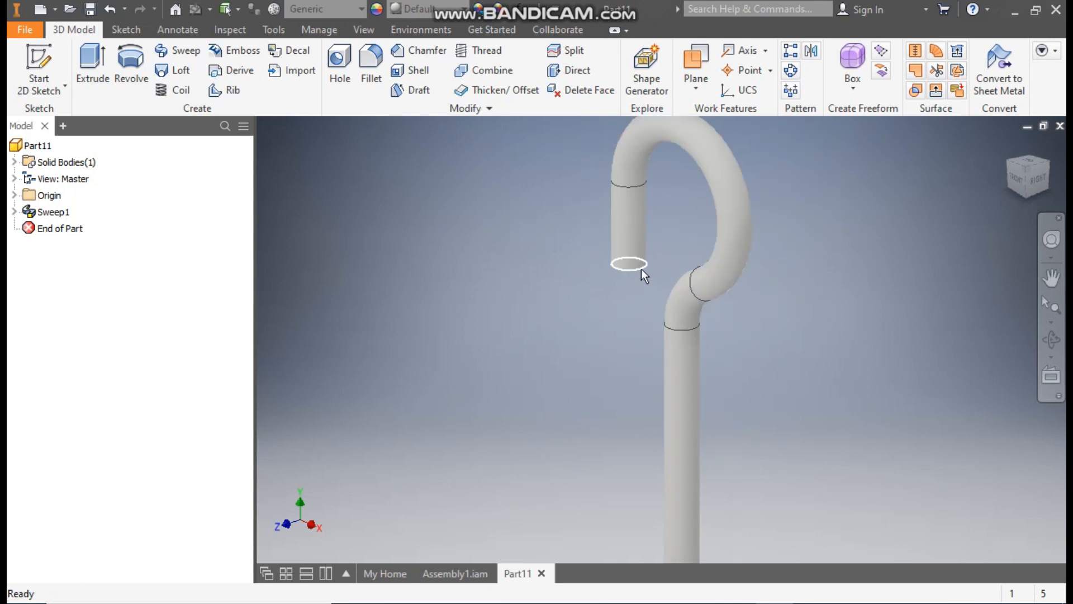
pyautogui.scroll(1, 639, 270)
pyautogui.moveTo(639, 269); pyautogui.dragTo(612, 255, button='middle')
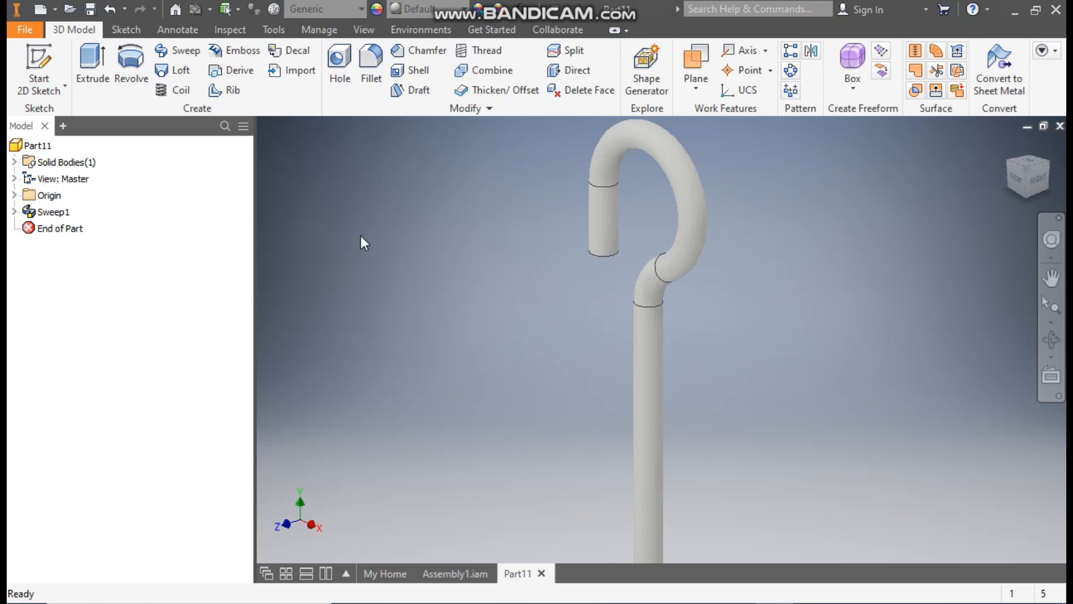
pyautogui.click(411, 53)
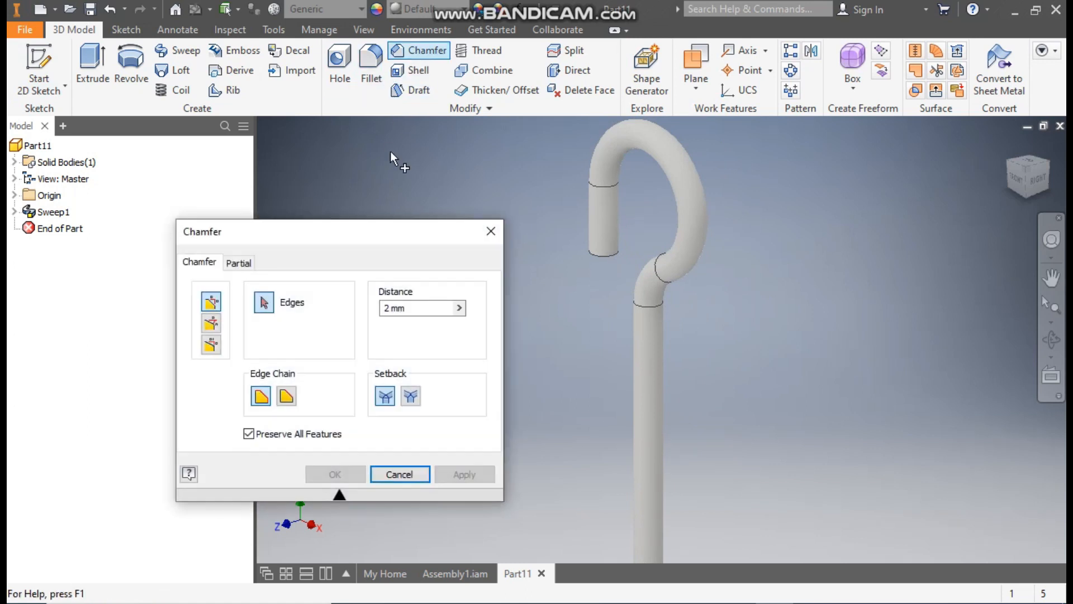
pyautogui.click(212, 344)
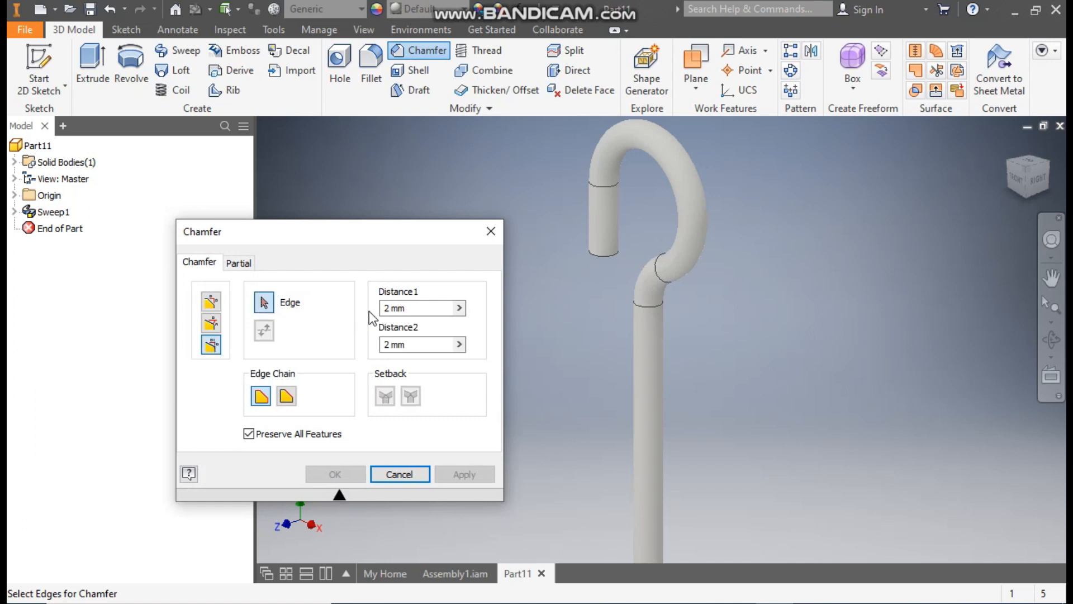
pyautogui.moveTo(412, 345); pyautogui.dragTo(383, 356)
pyautogui.write('8')
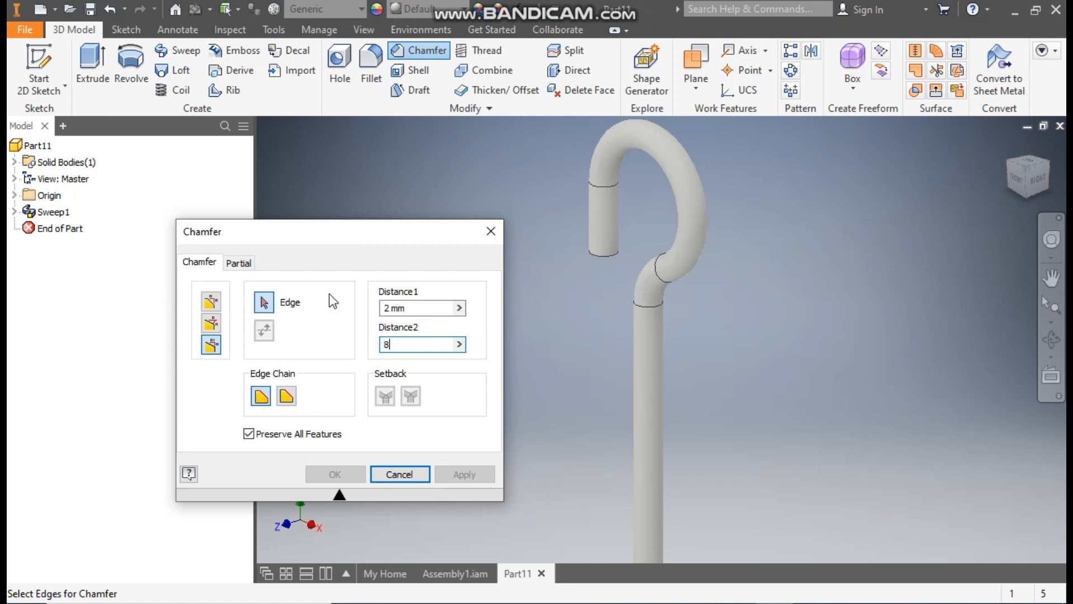
pyautogui.click(601, 253)
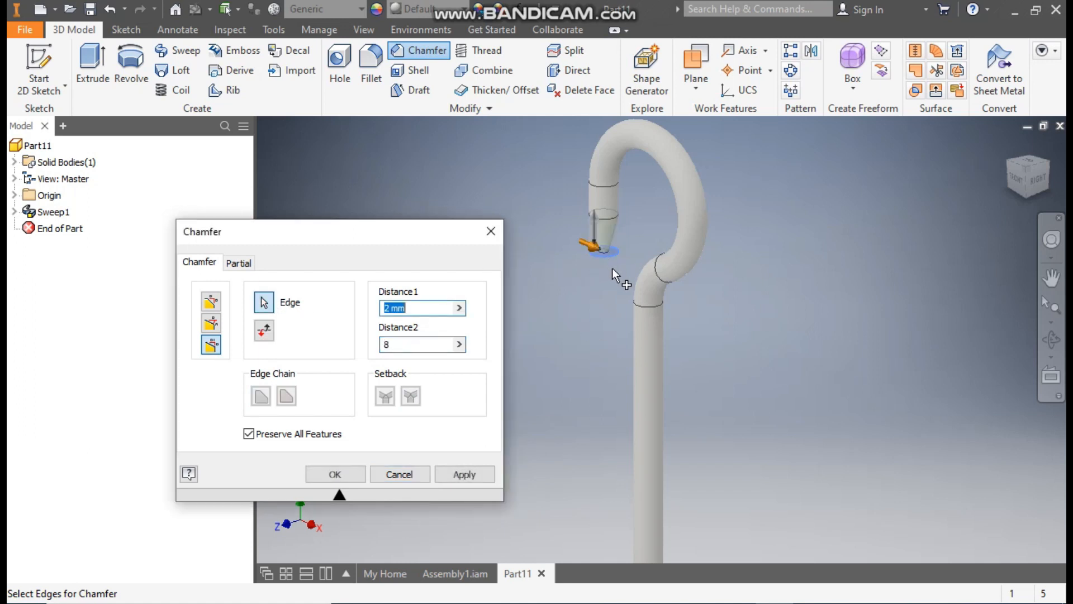
pyautogui.click(351, 475)
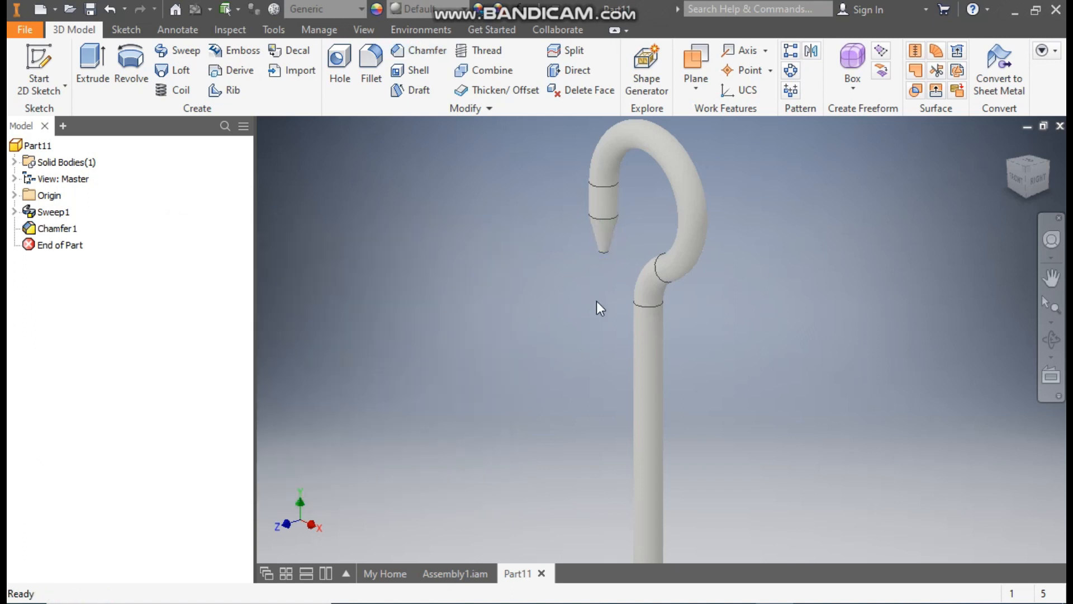
# Fillet the small end edge of the tapered hook tip with a 1 mm radius.
pyautogui.scroll(5, 605, 254)
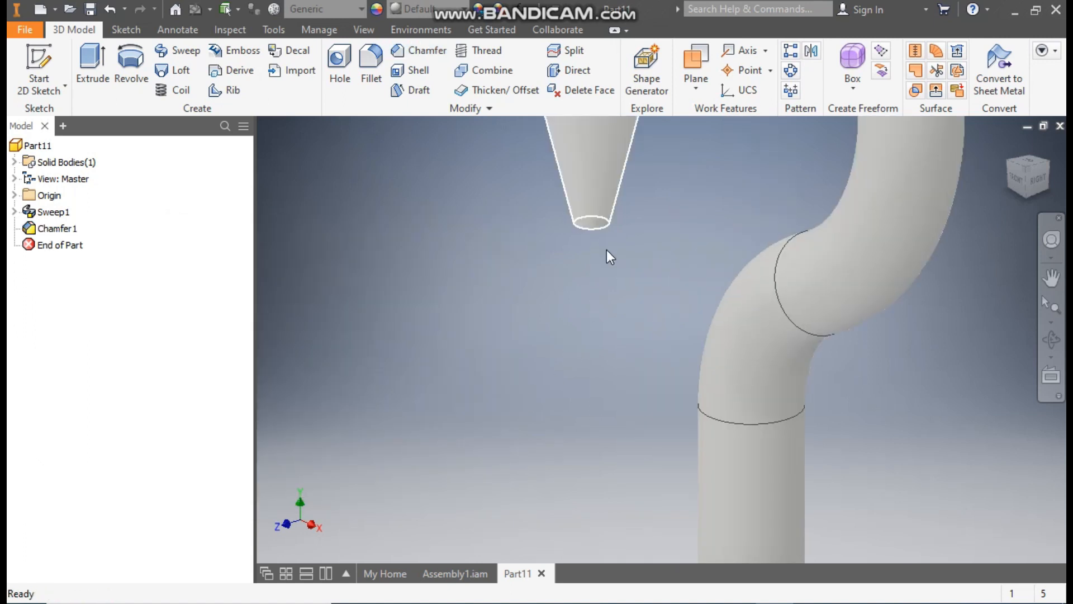
pyautogui.click(1008, 146)
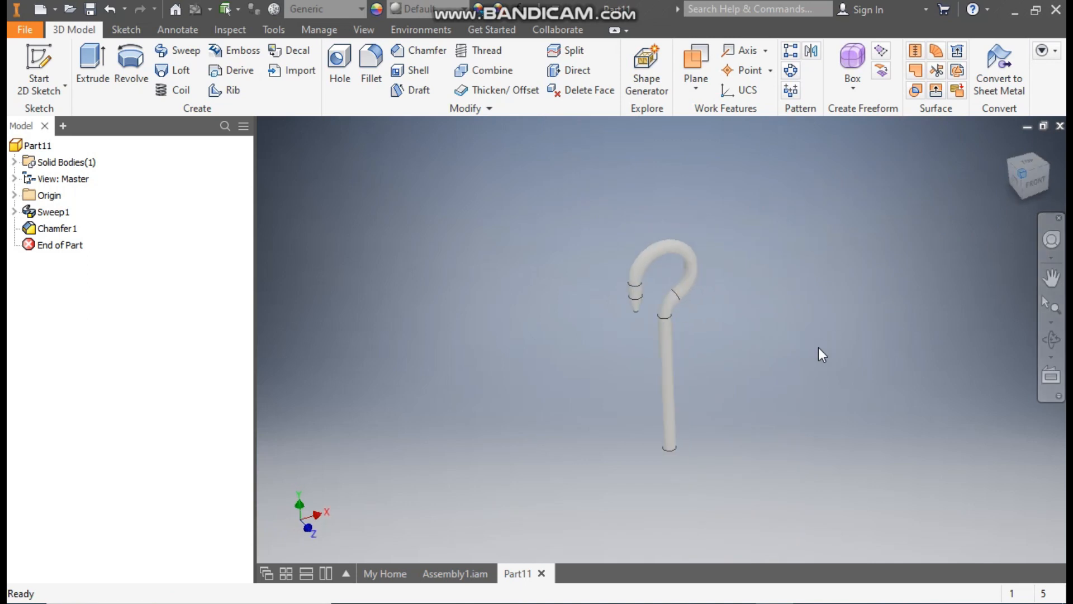
pyautogui.scroll(4, 642, 307)
pyautogui.keyDown('shift'); pyautogui.moveTo(720, 424); pyautogui.dragTo(692, 383, button='middle'); pyautogui.keyUp('shift')
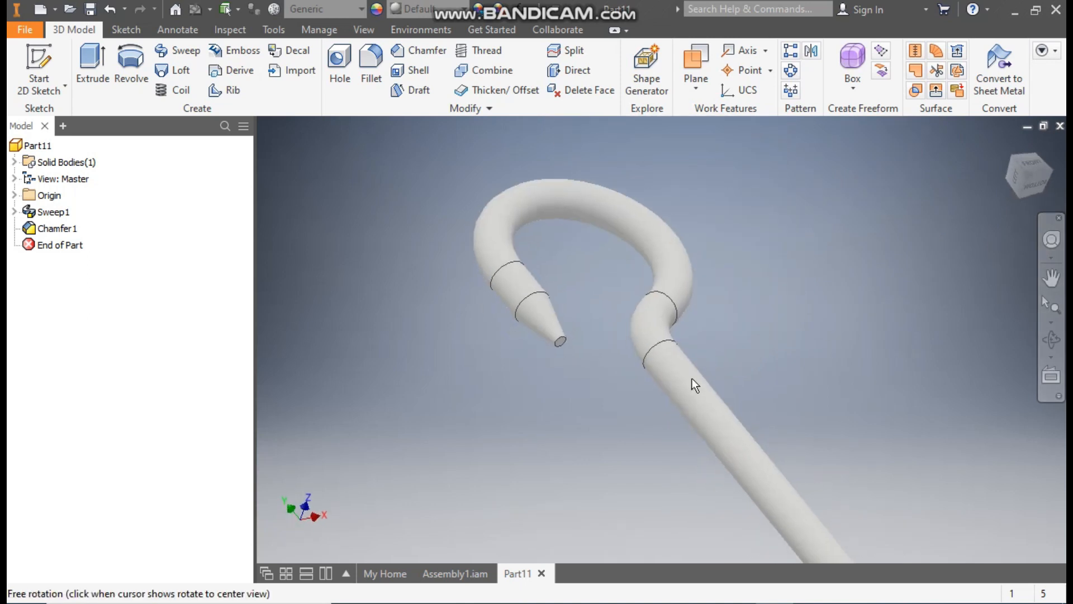
pyautogui.moveTo(554, 398); pyautogui.dragTo(591, 311, button='middle')
pyautogui.click(578, 311)
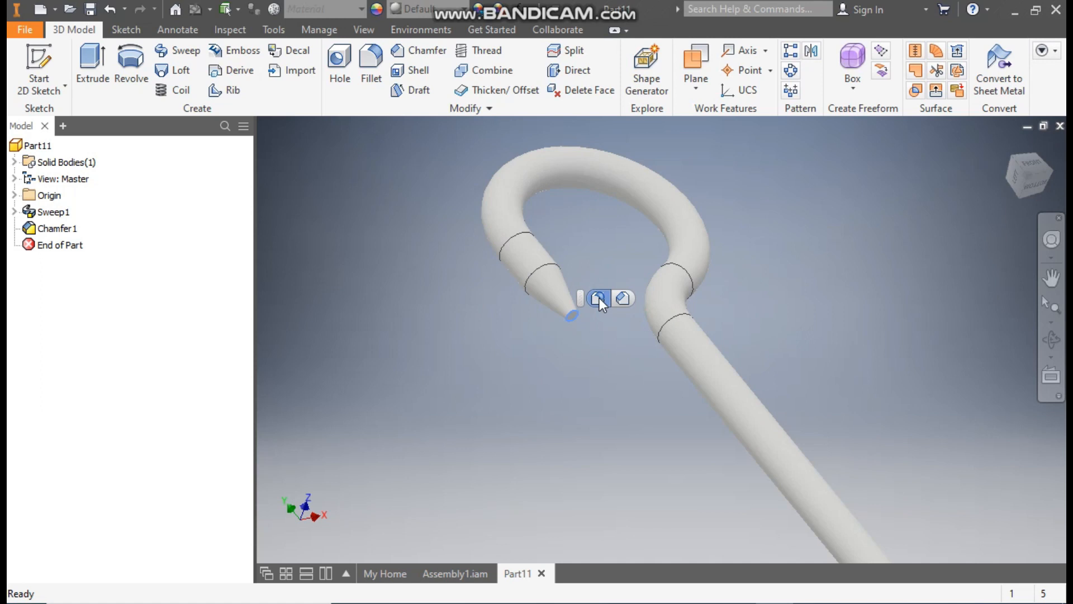
pyautogui.click(599, 298)
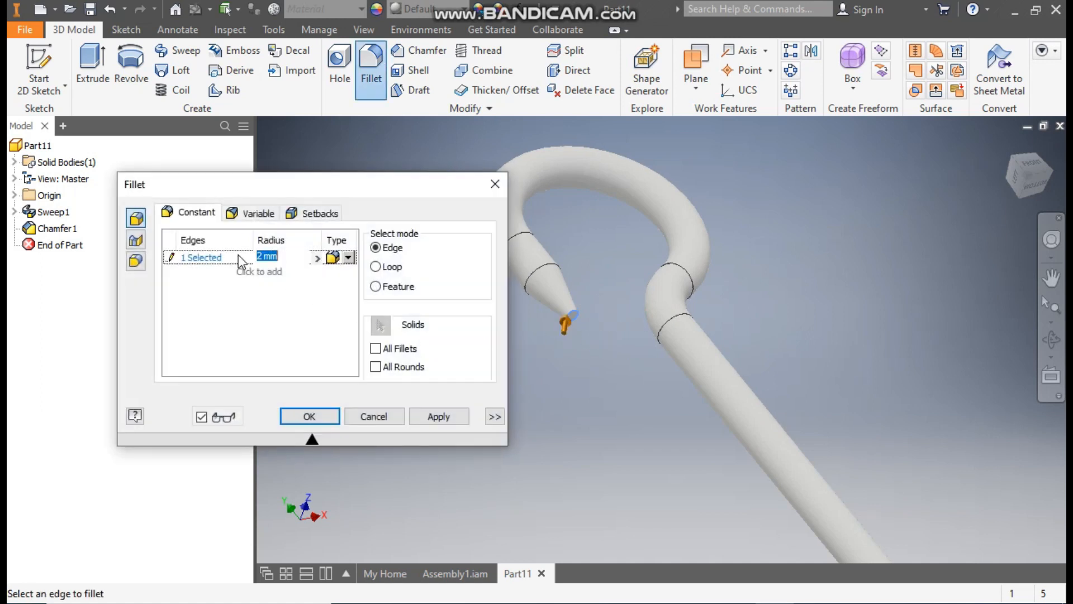
pyautogui.write('1')
pyautogui.click(306, 417)
# Create a work plane offset 2 mm outward from the flat end face of the straight shank.
pyautogui.moveTo(589, 319); pyautogui.dragTo(575, 311, button='middle')
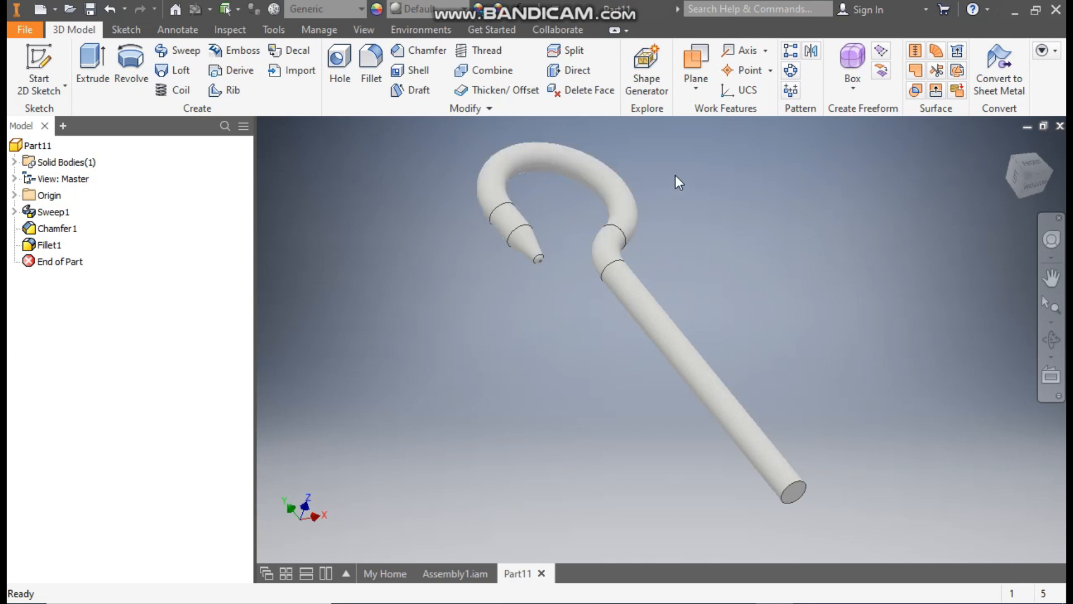
pyautogui.click(697, 90)
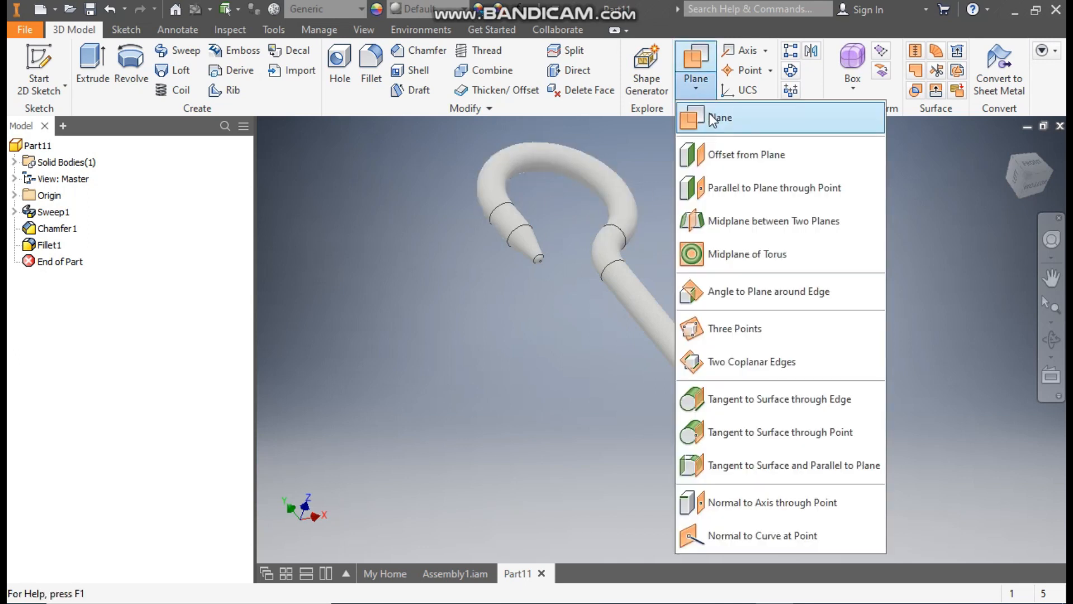
pyautogui.click(722, 149)
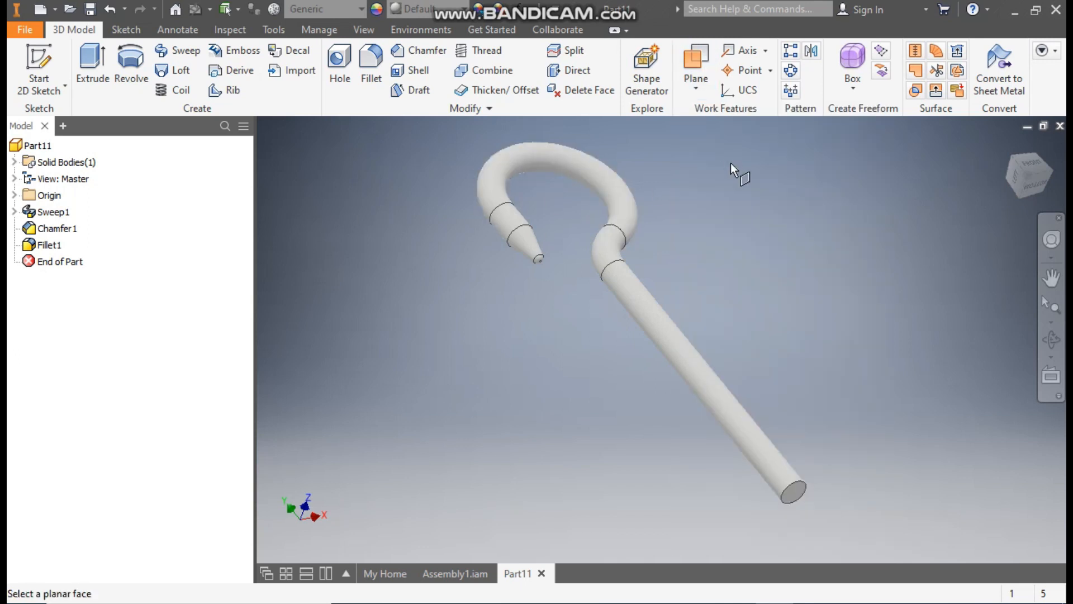
pyautogui.click(796, 492)
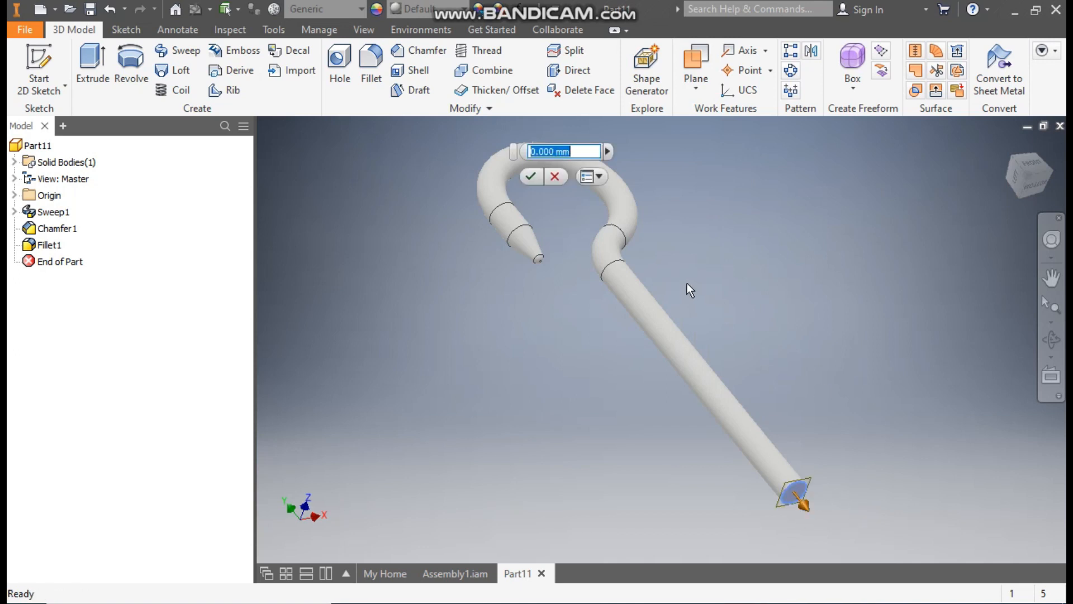
pyautogui.write('2')
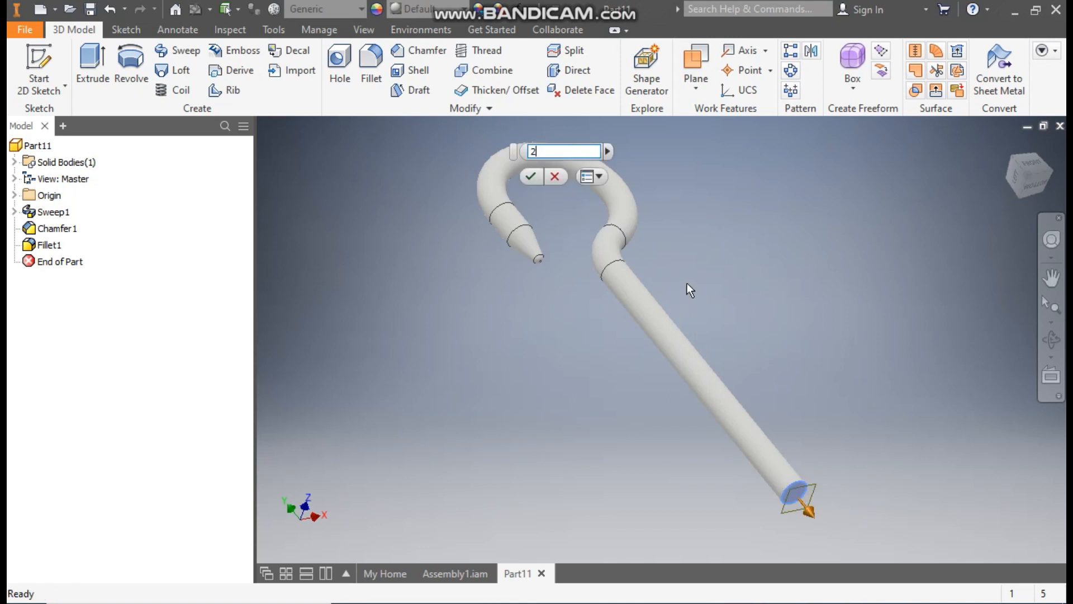
pyautogui.click(532, 176)
# Sketch on the offset work plane, project the shank's circular end edge into it, and finish the sketch.
pyautogui.moveTo(910, 431); pyautogui.dragTo(791, 378, button='middle')
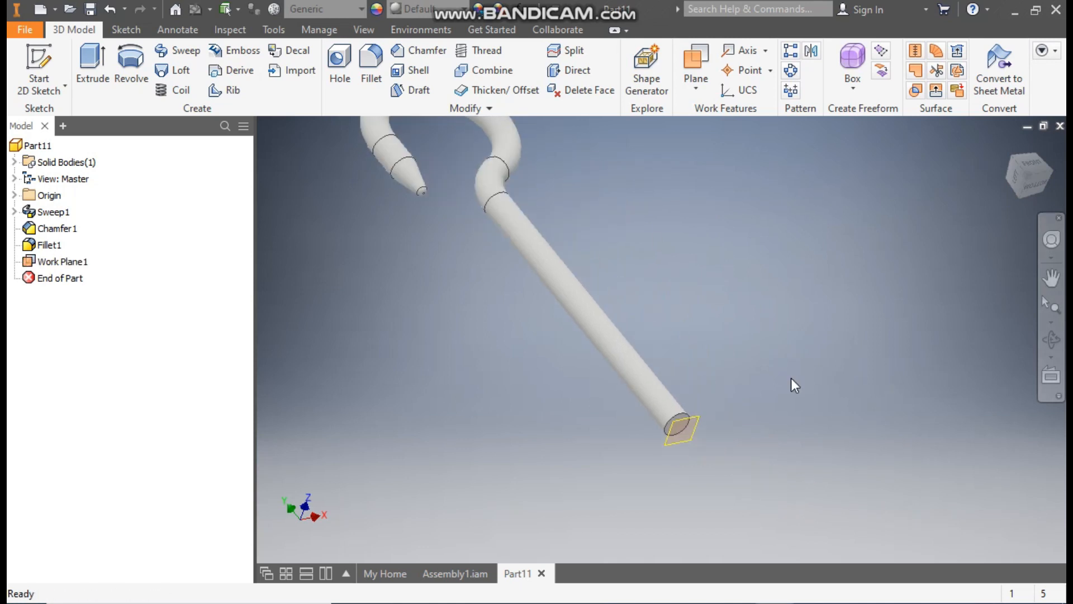
pyautogui.click(699, 424)
pyautogui.click(742, 413)
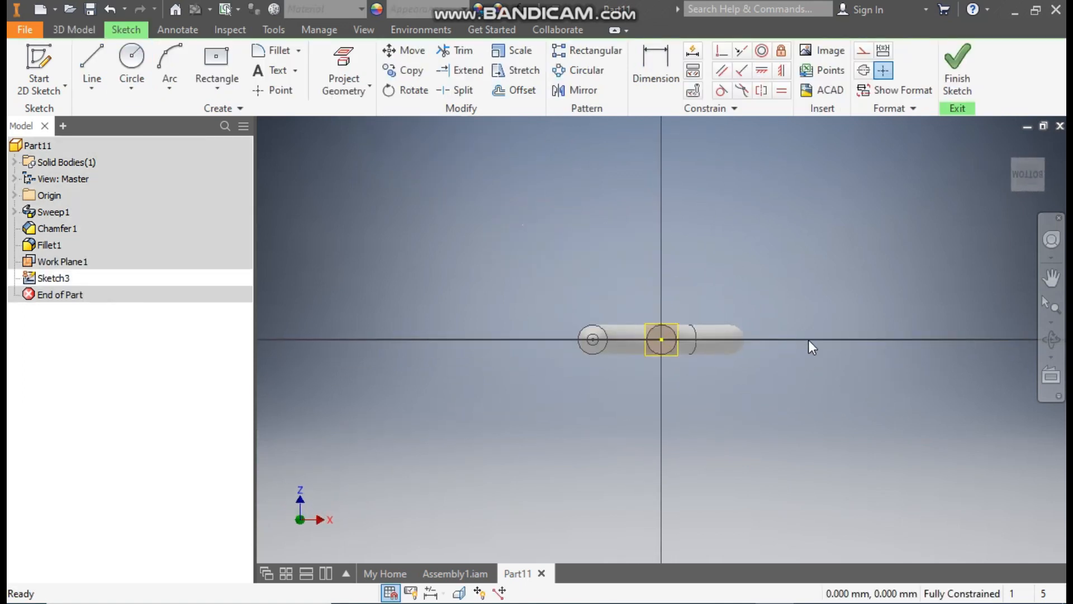
pyautogui.click(341, 61)
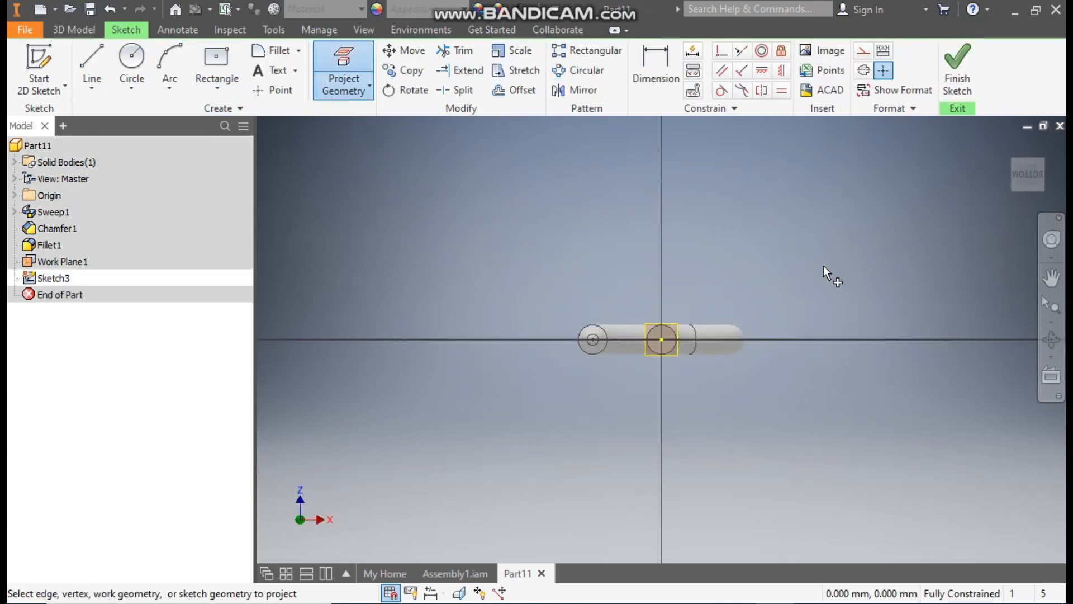
pyautogui.click(665, 329)
pyautogui.scroll(3, 670, 334)
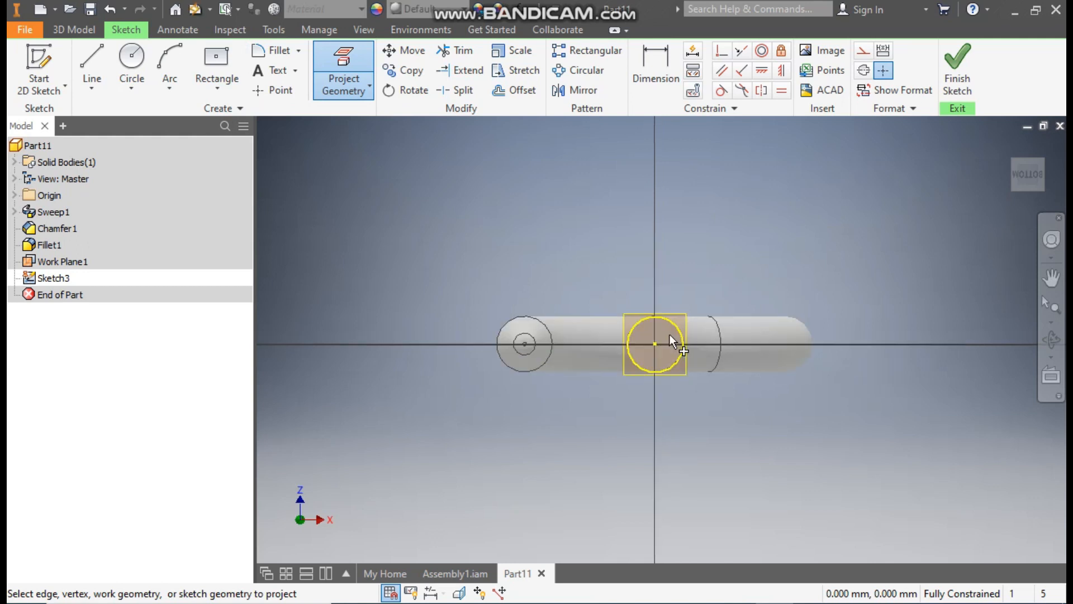
pyautogui.click(967, 91)
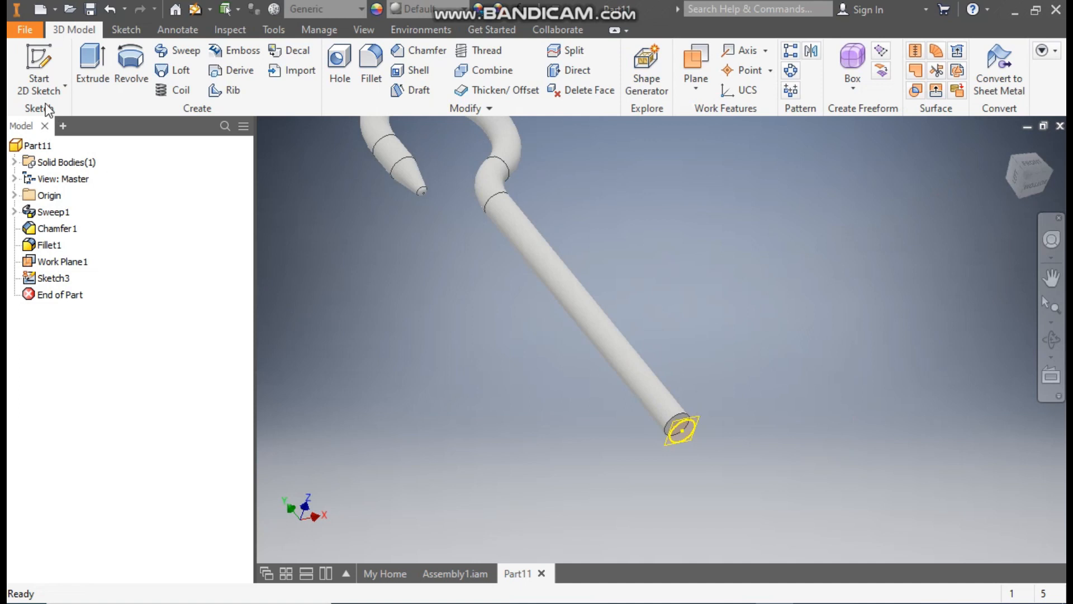
# In a new 3D sketch, place a helical curve's axis from the projected circle's center about 52 mm up along the shank.
pyautogui.click(65, 87)
pyautogui.click(78, 153)
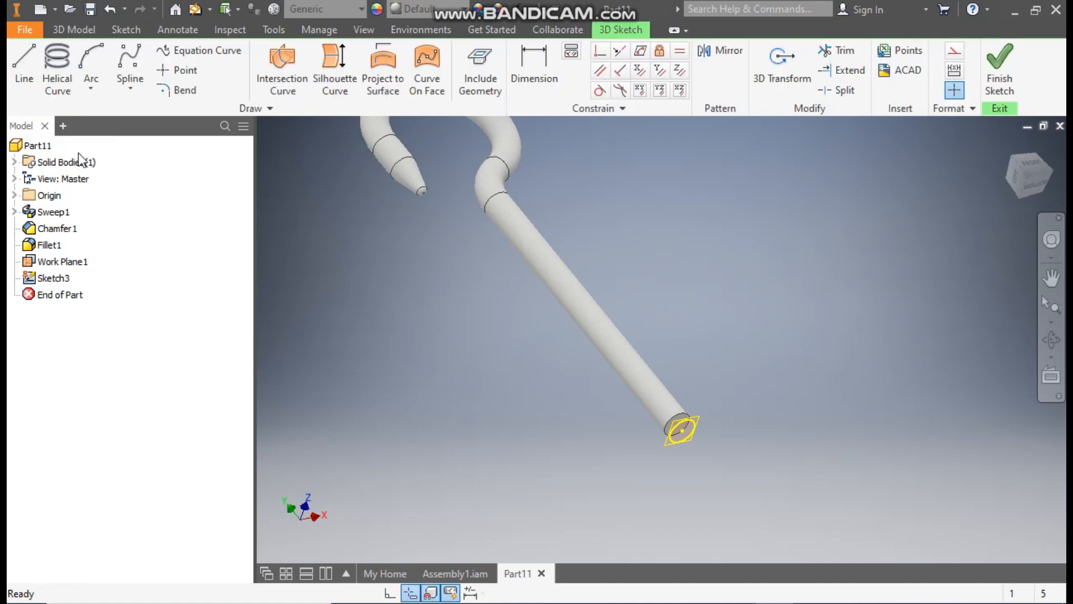
pyautogui.click(53, 62)
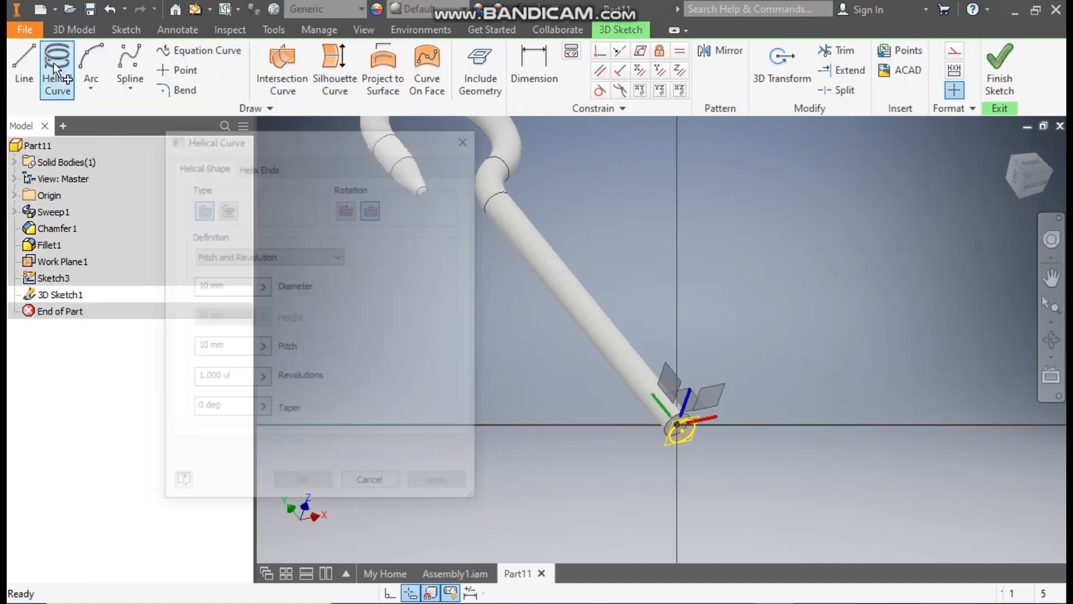
pyautogui.scroll(3, 637, 369)
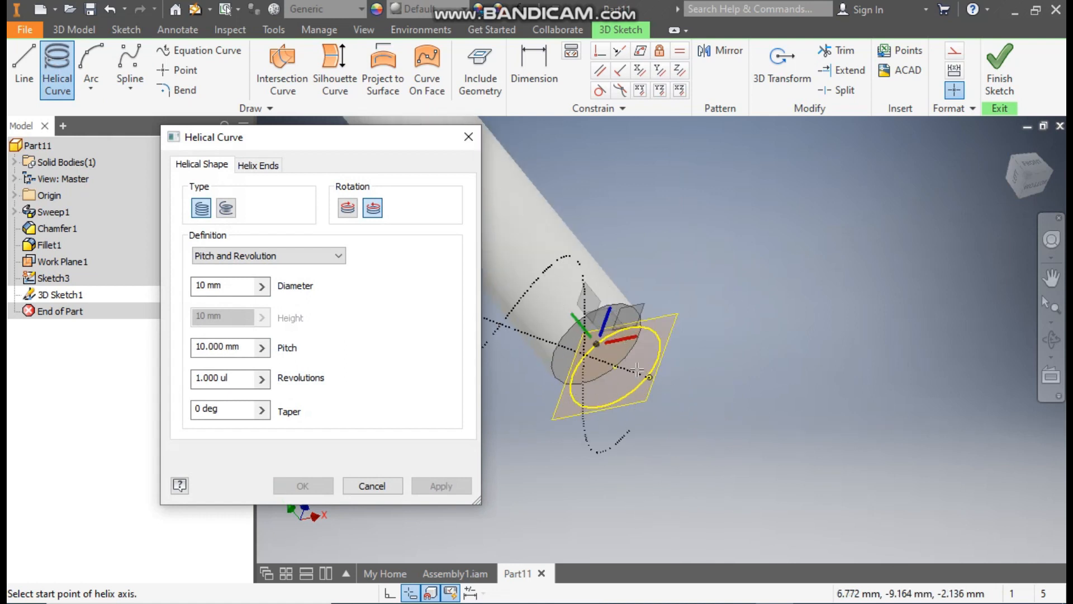
pyautogui.click(616, 367)
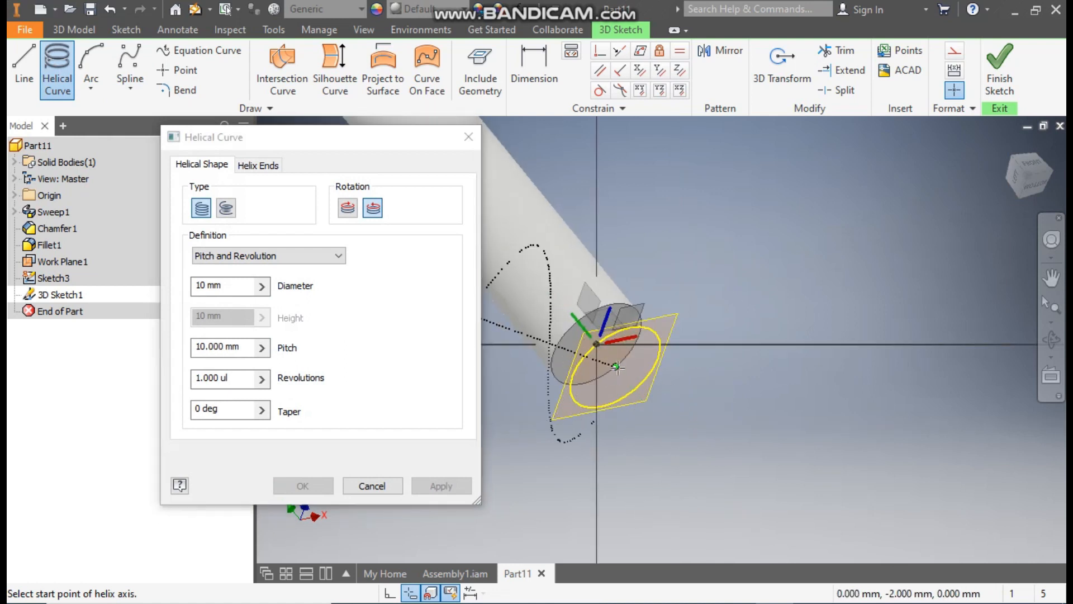
pyautogui.click(1034, 171)
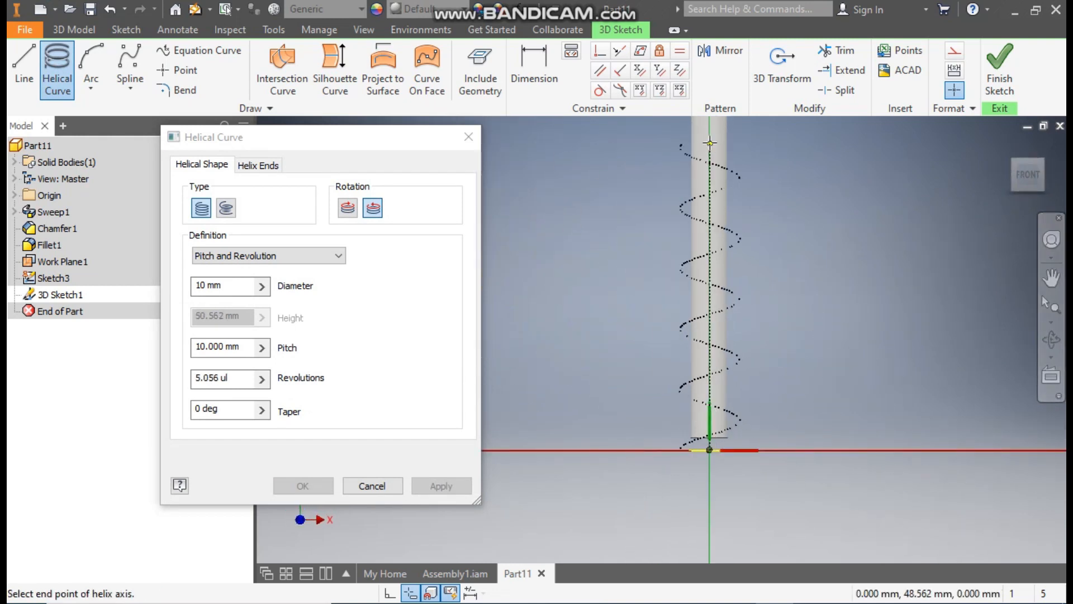
pyautogui.click(709, 136)
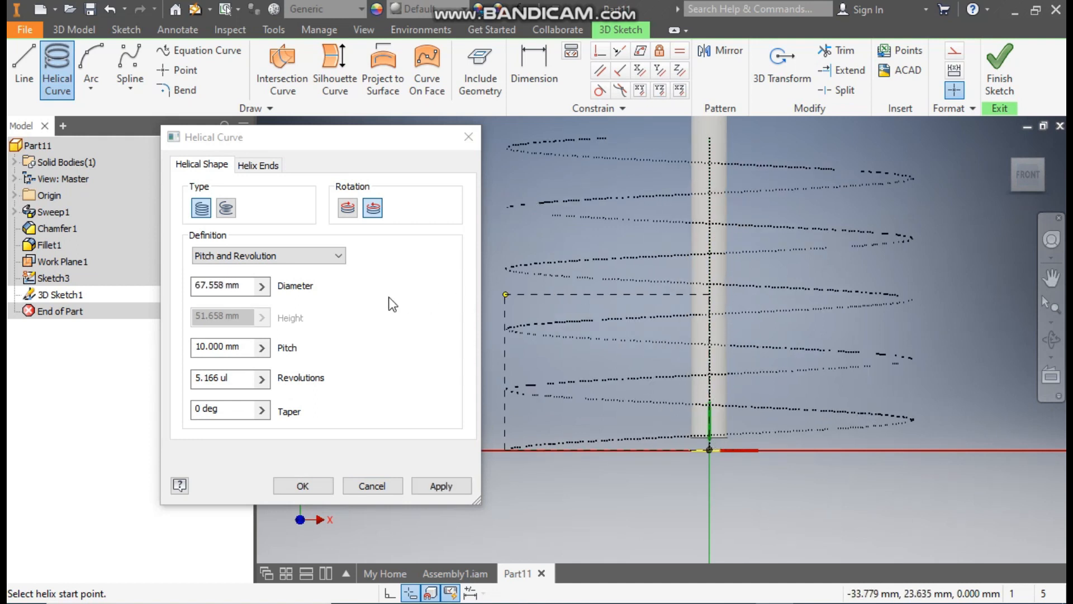
# Define the helical curve by pitch and height with 6 mm diameter, 64.5 mm height and 1.25 mm pitch, and create it.
pyautogui.click(327, 255)
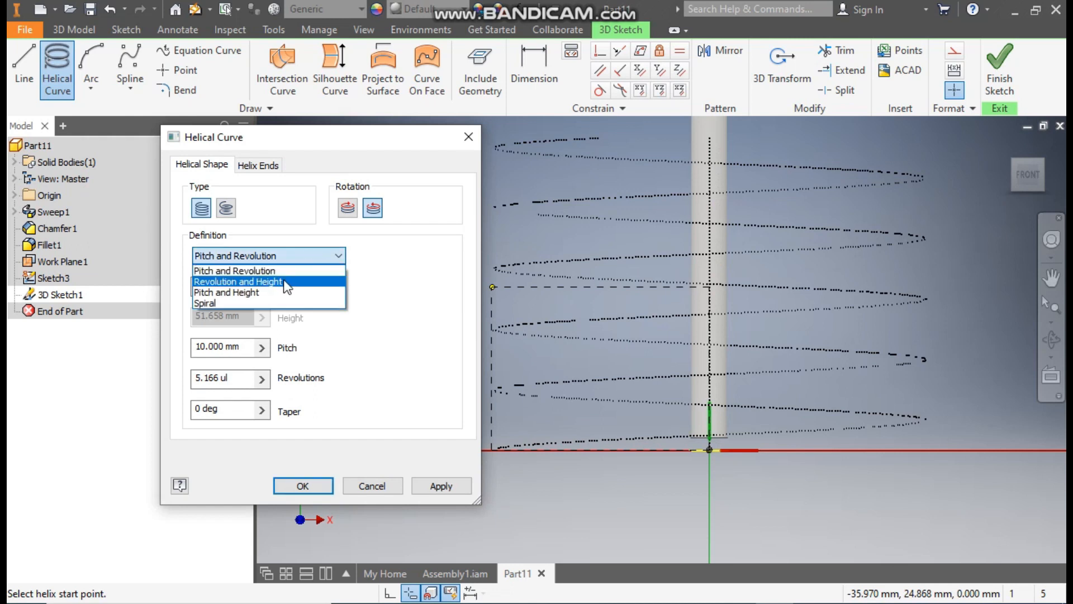
pyautogui.click(246, 292)
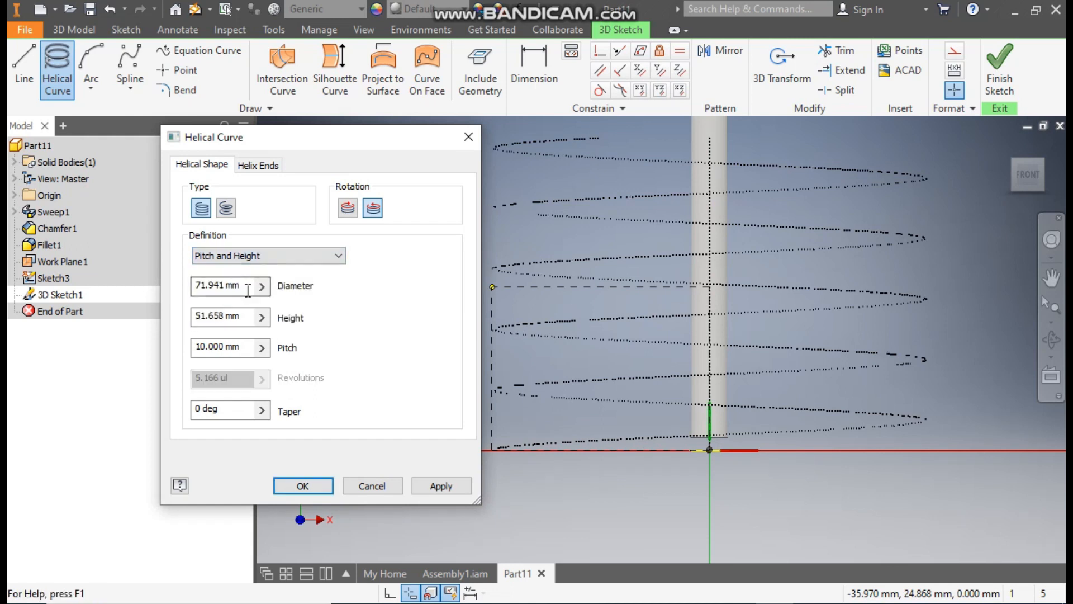
pyautogui.press('Tab')
pyautogui.write('6')
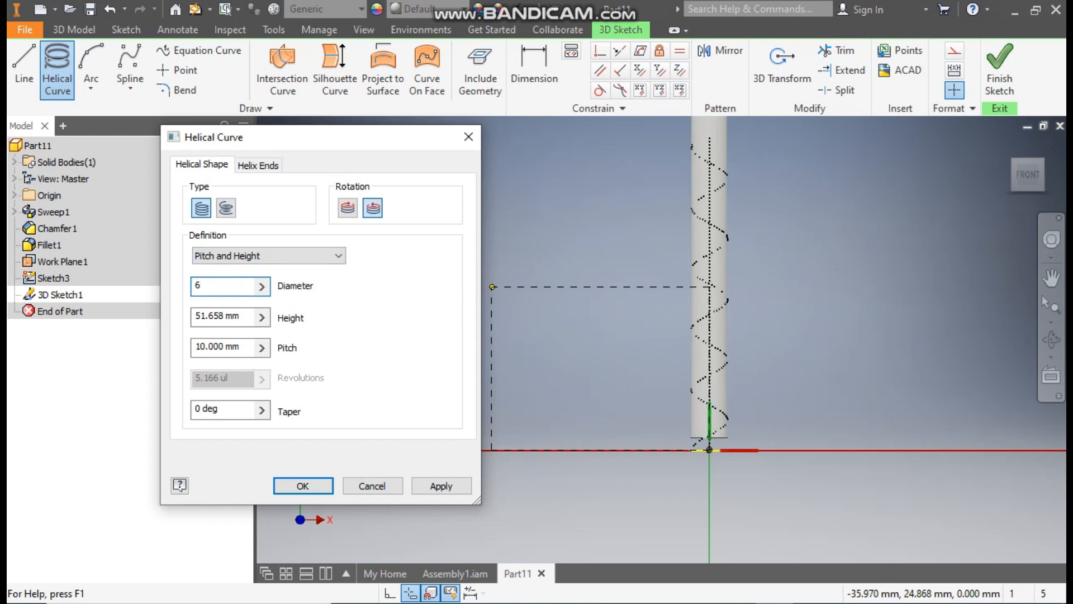
pyautogui.press('Tab')
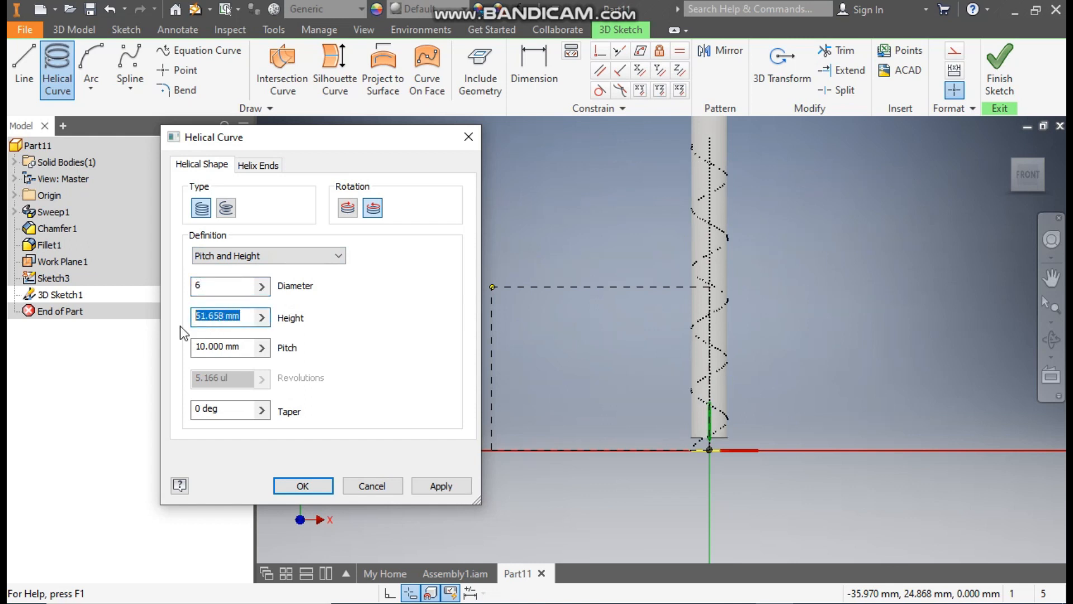
pyautogui.write('64.5')
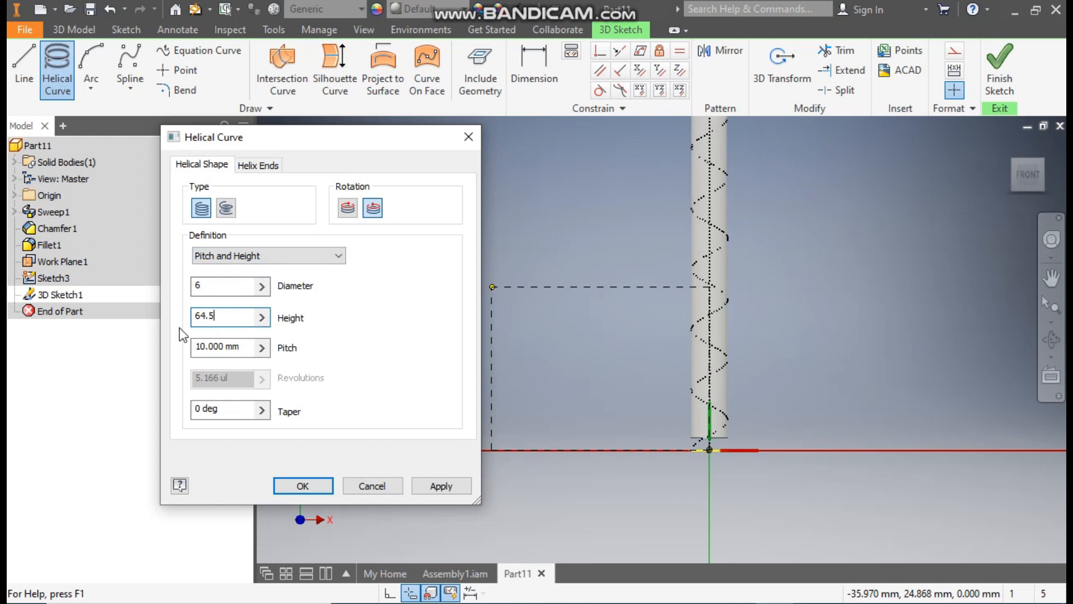
pyautogui.press('Tab')
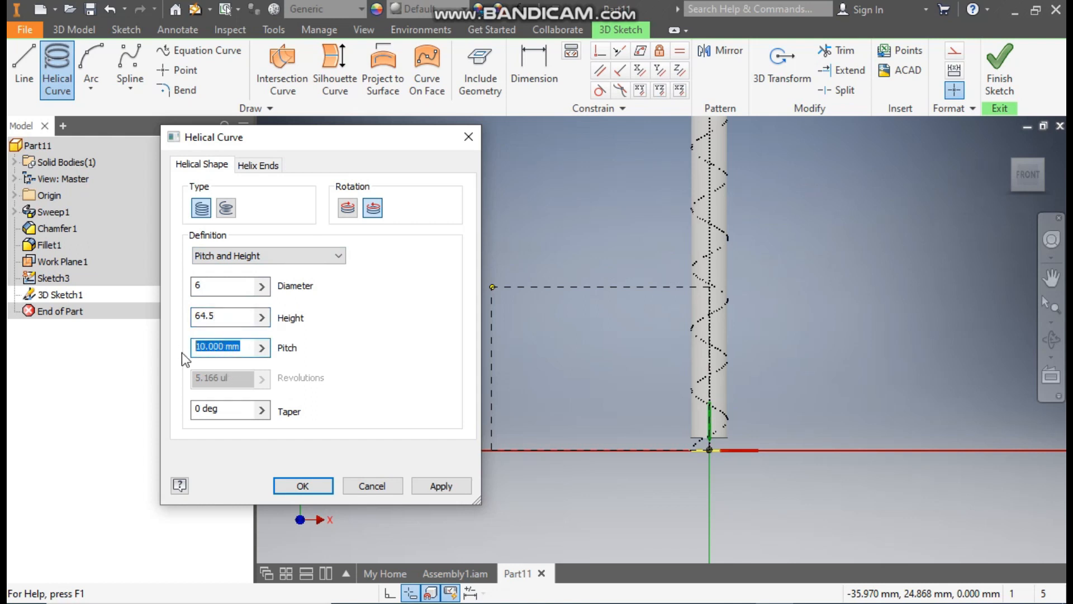
pyautogui.write('1.25')
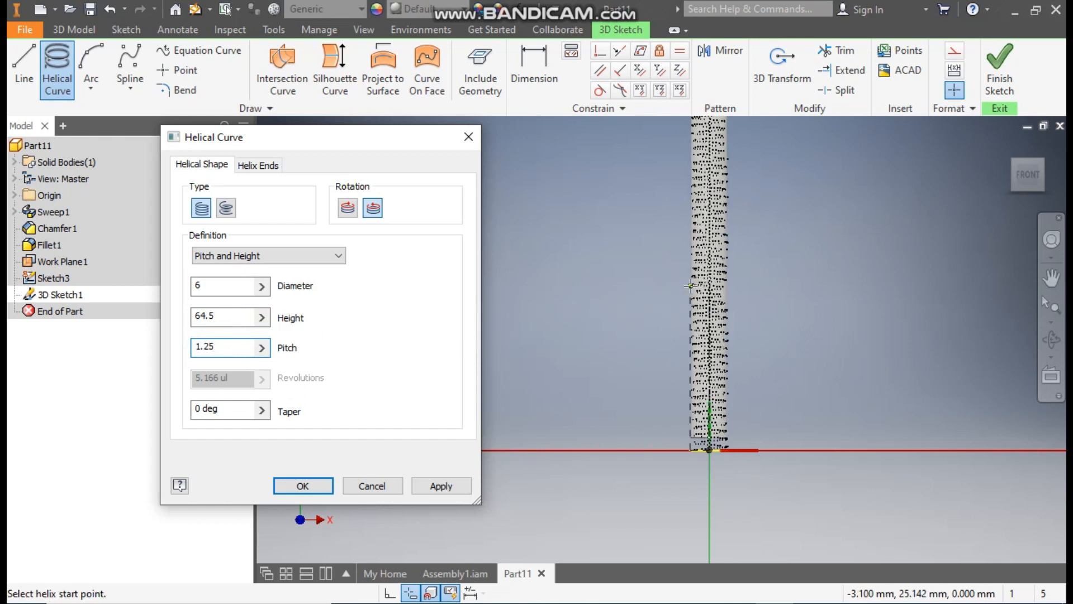
pyautogui.moveTo(690, 281); pyautogui.dragTo(674, 359, button='middle')
pyautogui.scroll(2, 674, 359)
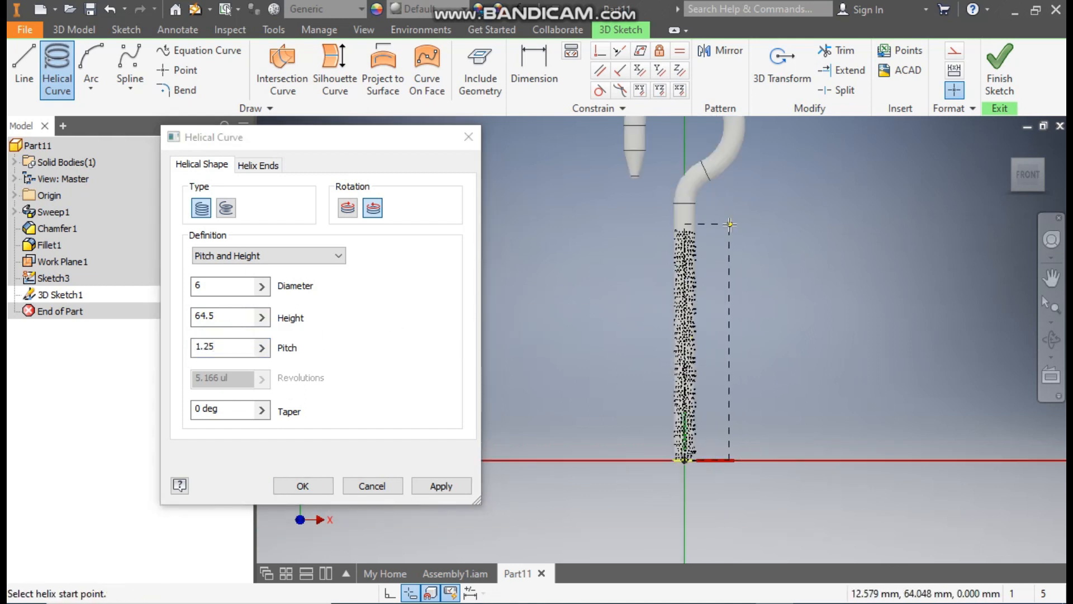
pyautogui.click(311, 486)
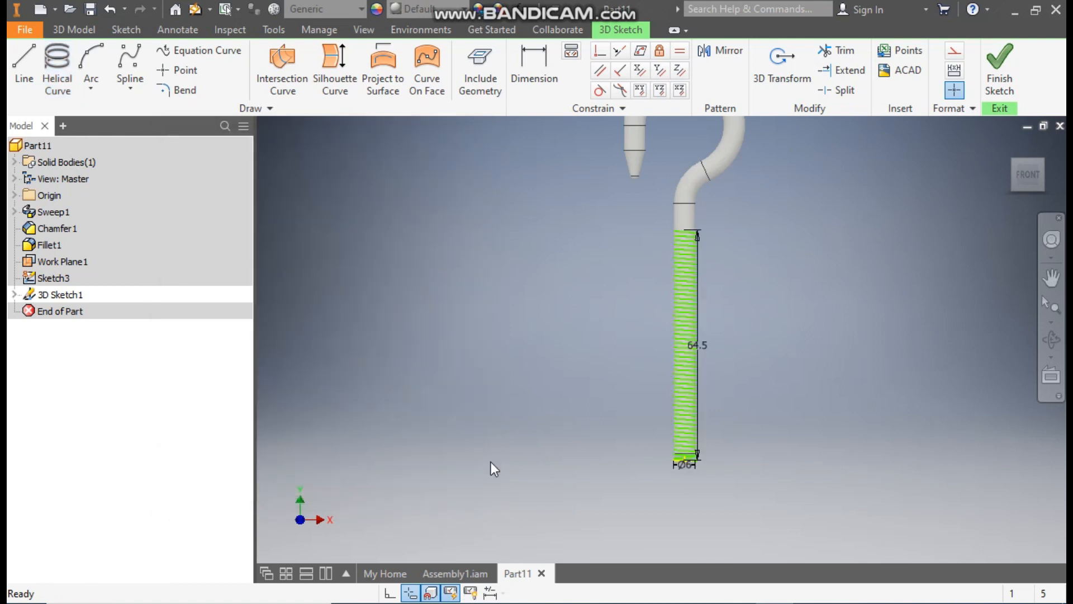
# Check the helix along the shank and finish the 3D sketch.
pyautogui.scroll(-1, 696, 237)
pyautogui.scroll(-3, 665, 212)
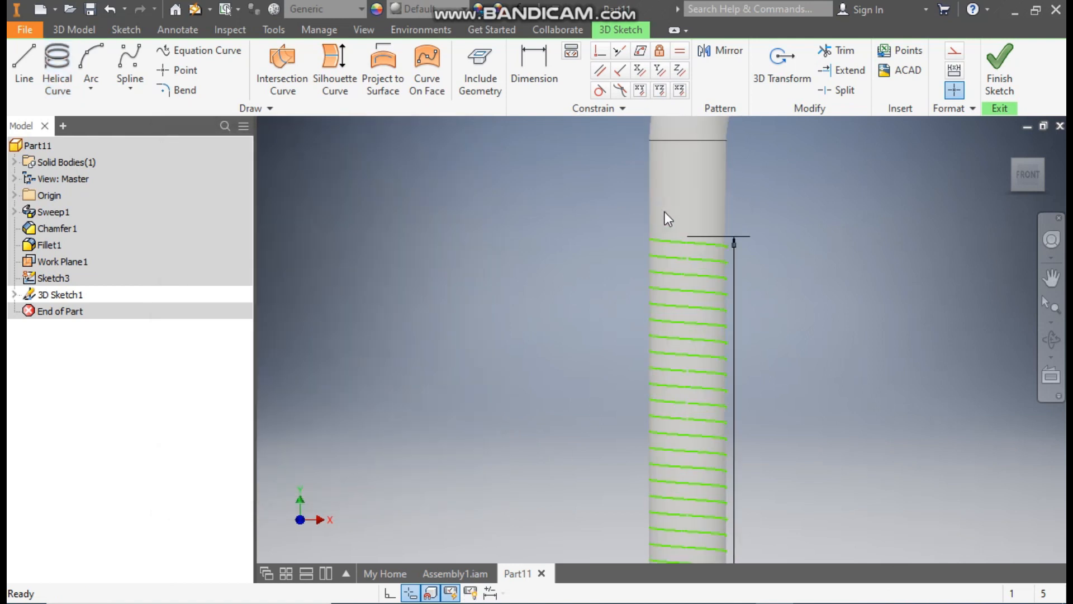
pyautogui.scroll(5, 665, 212)
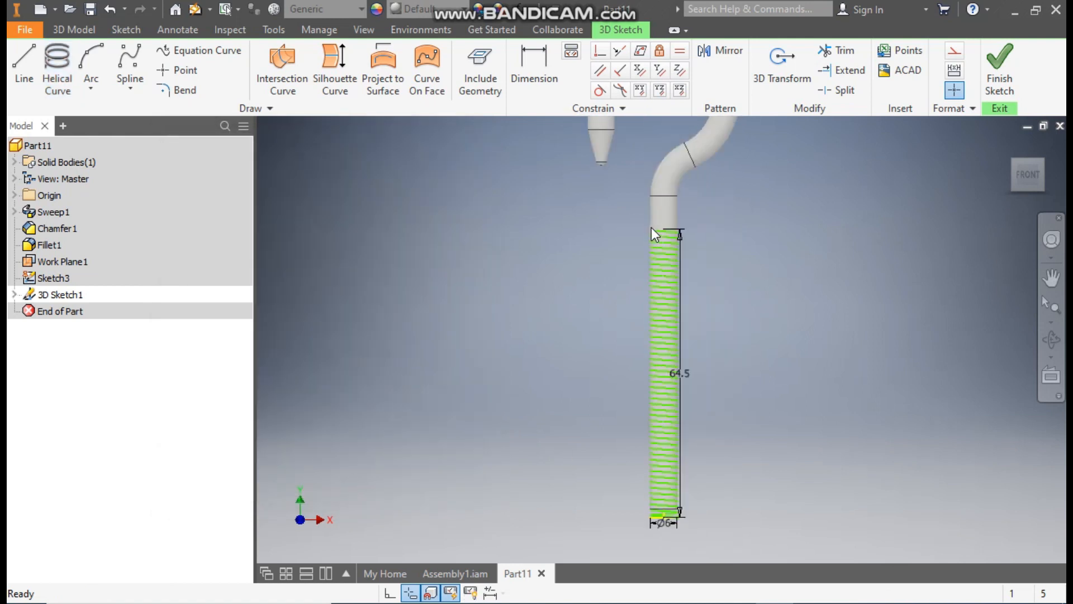
pyautogui.click(1004, 66)
# Chamfer the circular edge at the shank's free end with an equal distance of 1 mm.
pyautogui.scroll(-3, 671, 537)
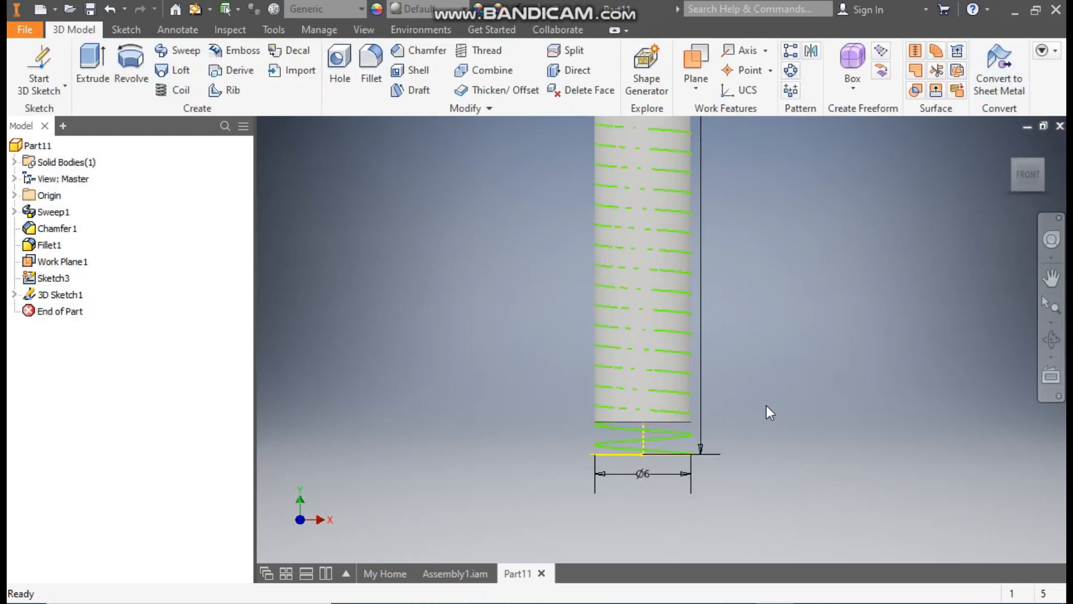
pyautogui.click(419, 51)
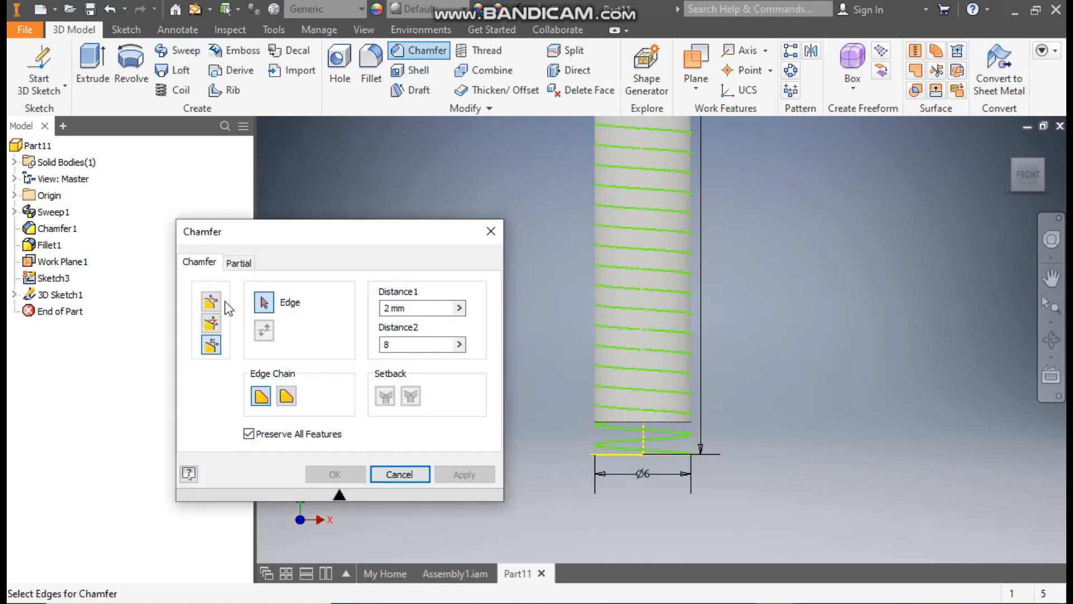
pyautogui.click(211, 302)
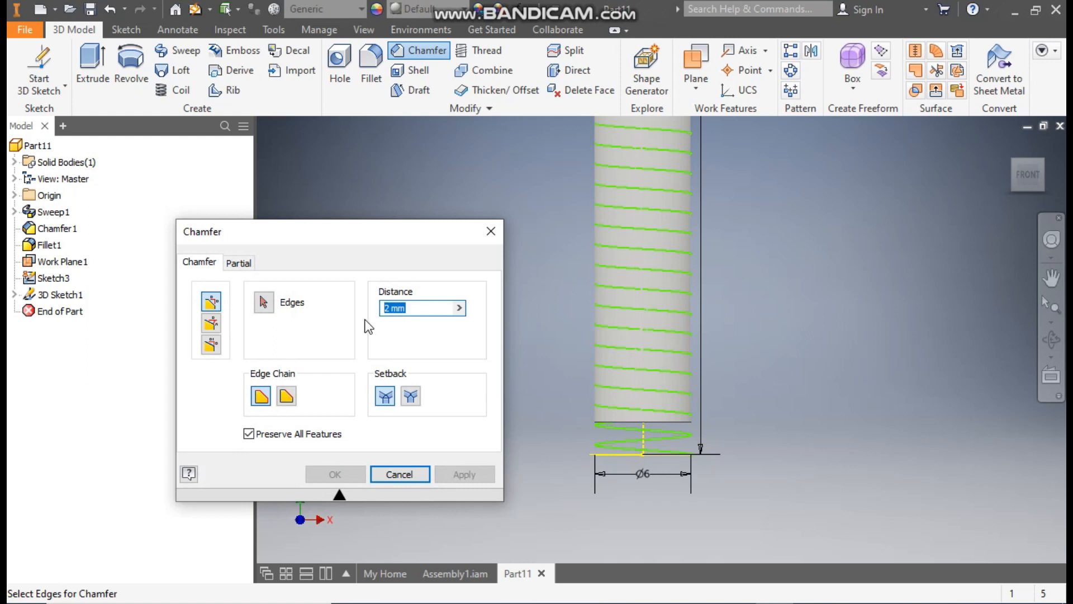
pyautogui.write('1')
pyautogui.click(663, 421)
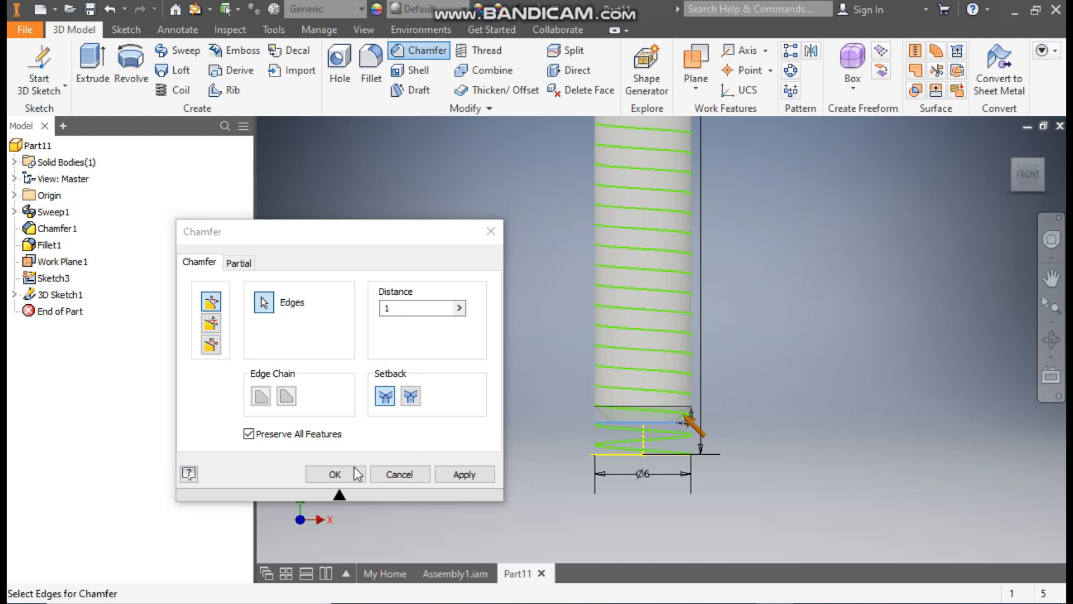
pyautogui.click(354, 473)
# Create a work plane through the helix's lower endpoint, perpendicular to the curve.
pyautogui.scroll(2, 469, 402)
pyautogui.moveTo(467, 408); pyautogui.dragTo(466, 407, button='middle')
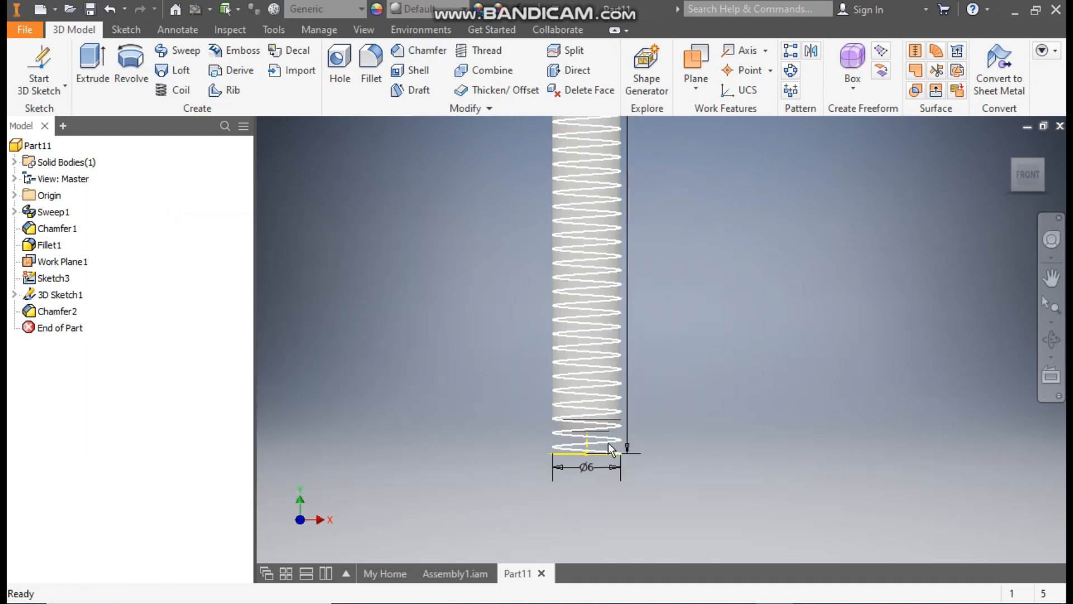
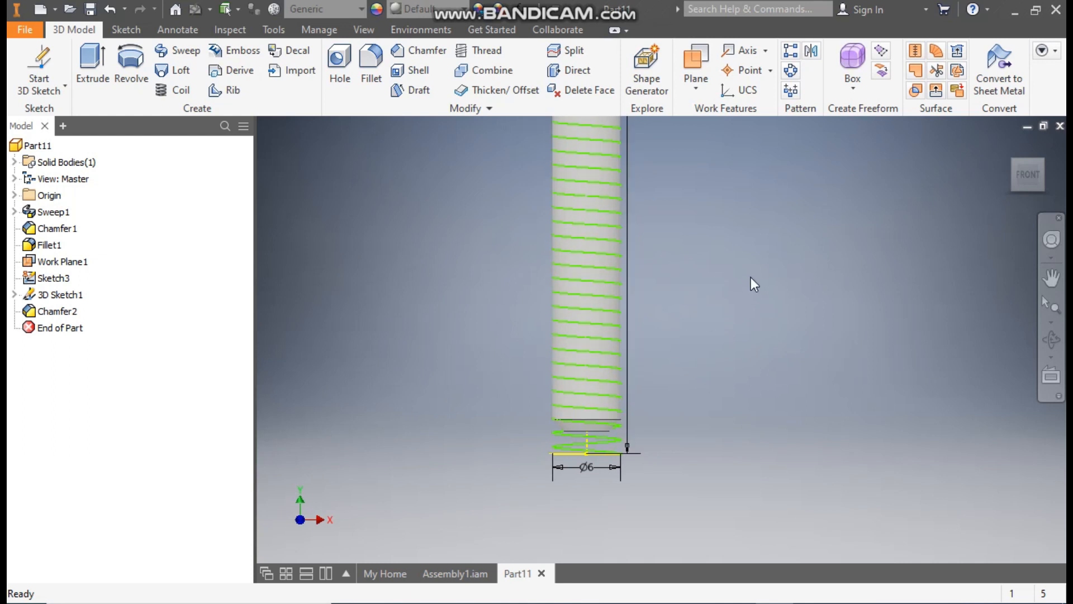
pyautogui.click(696, 67)
pyautogui.scroll(5, 620, 451)
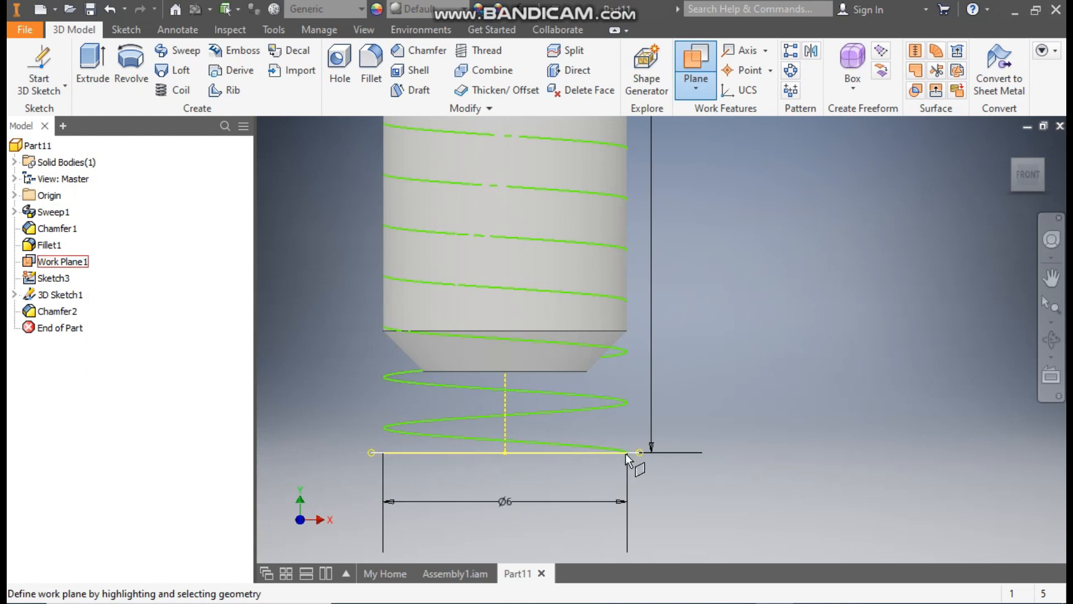
pyautogui.click(1010, 165)
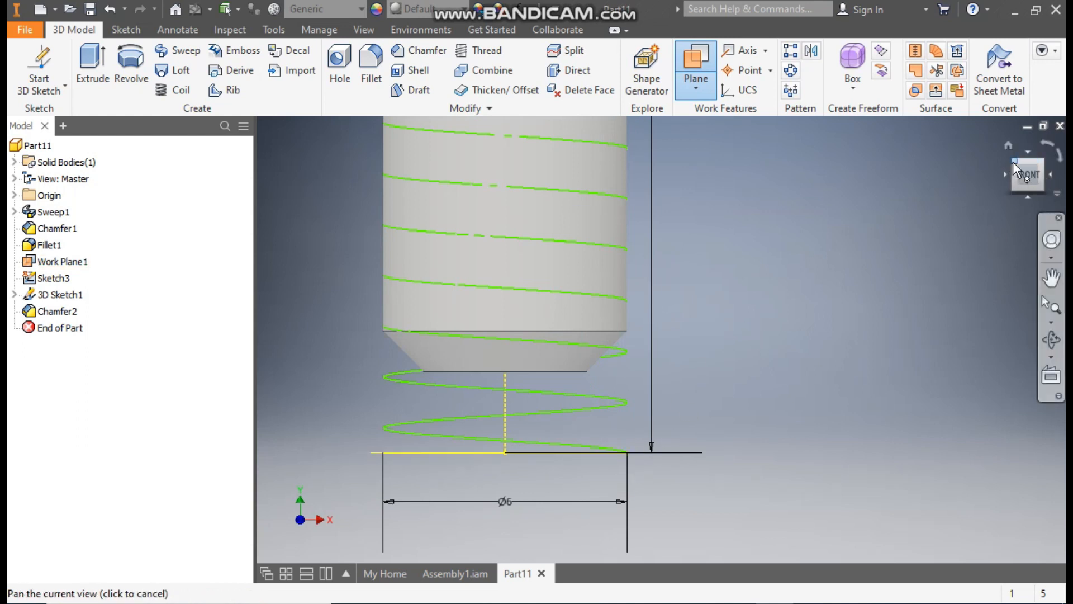
pyautogui.scroll(-4, 731, 455)
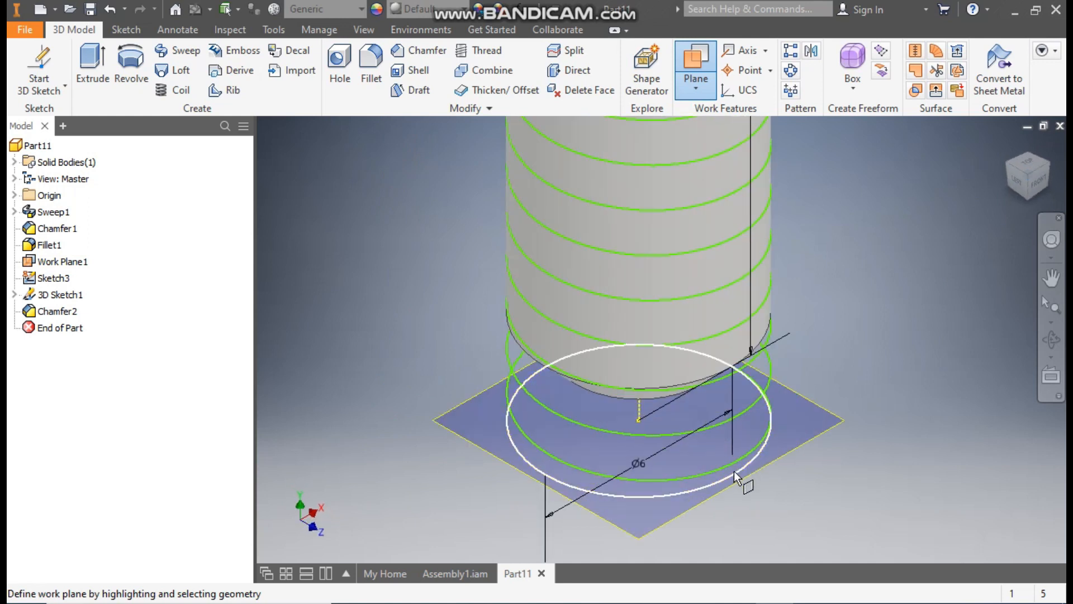
pyautogui.keyDown('shift'); pyautogui.moveTo(767, 531); pyautogui.dragTo(763, 493, button='middle'); pyautogui.keyUp('shift')
pyautogui.scroll(3, 755, 481)
pyautogui.moveTo(721, 391); pyautogui.dragTo(576, 158, button='middle')
pyautogui.keyDown('shift'); pyautogui.moveTo(709, 445); pyautogui.dragTo(665, 514, button='middle'); pyautogui.keyUp('shift')
pyautogui.scroll(-5, 643, 399)
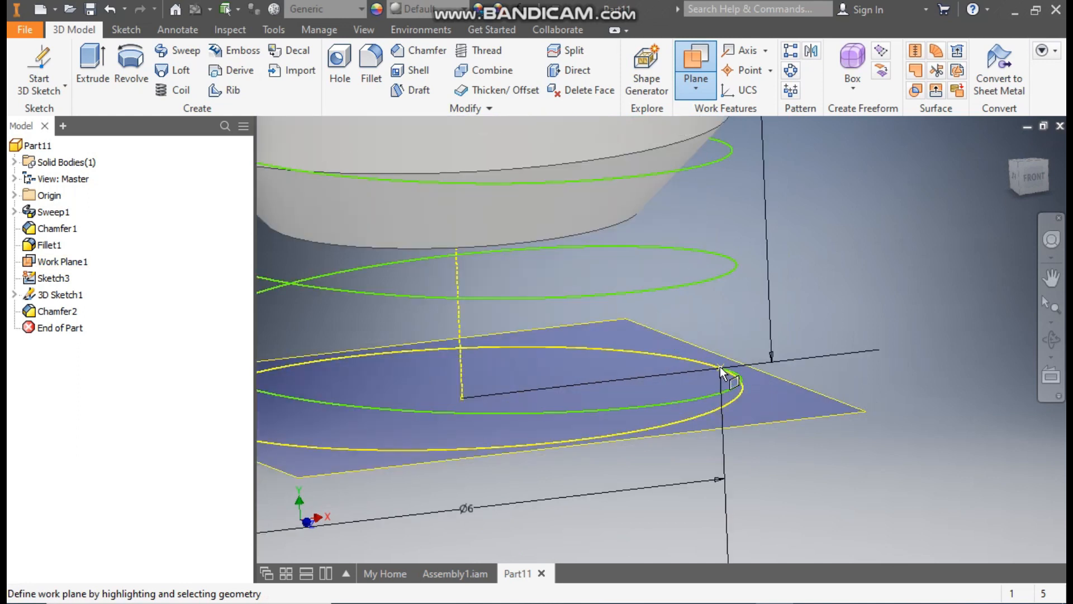
pyautogui.scroll(4, 760, 361)
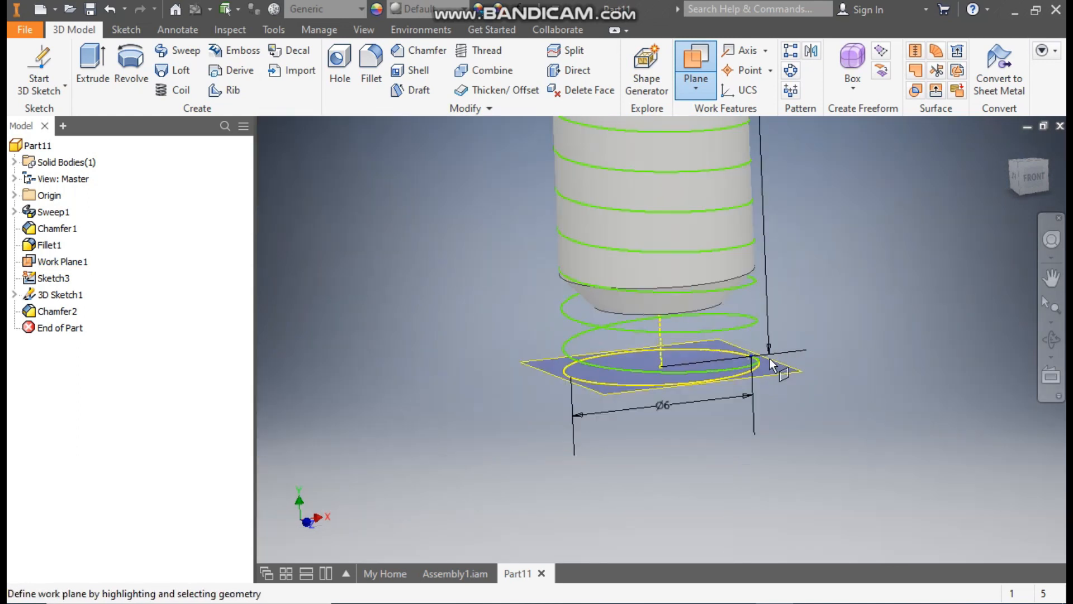
pyautogui.click(746, 326)
pyautogui.scroll(3, 759, 381)
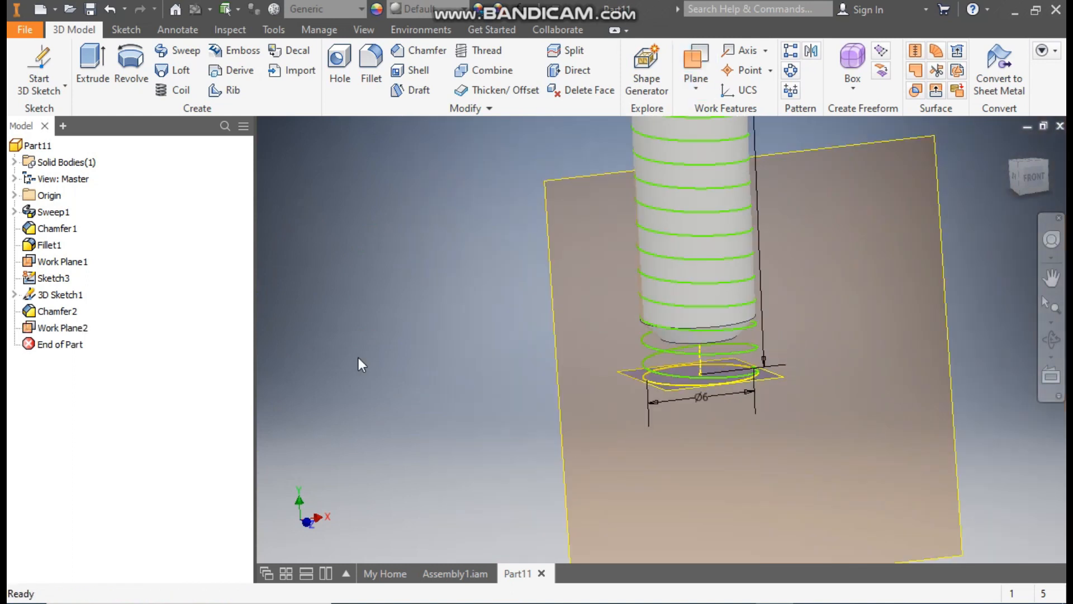
# Hide the offset work plane below the shank and the sketch with the projected circle.
pyautogui.rightClick(55, 261)
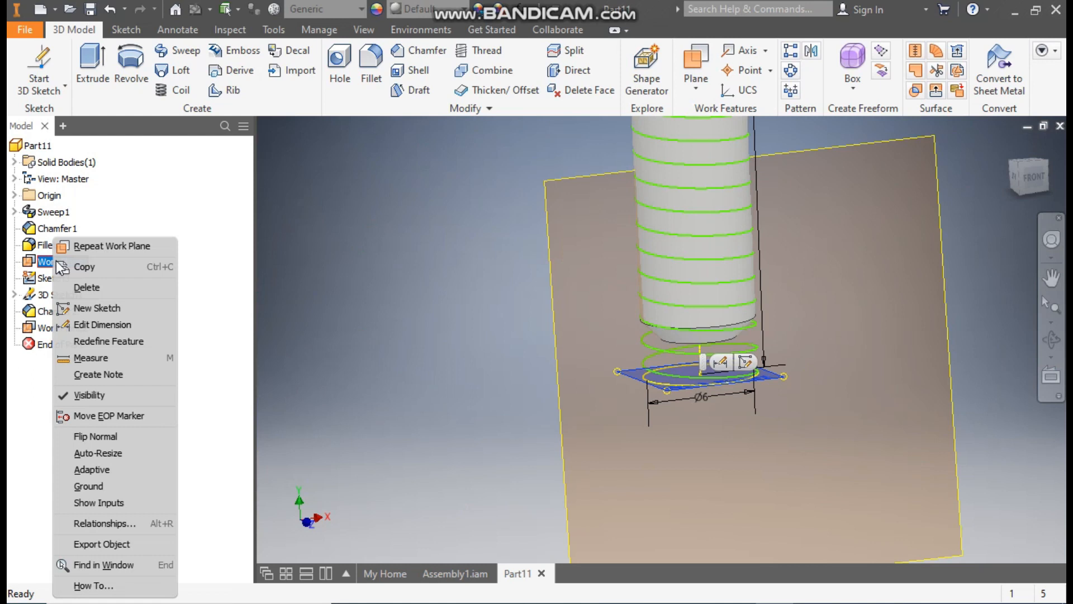
pyautogui.click(109, 394)
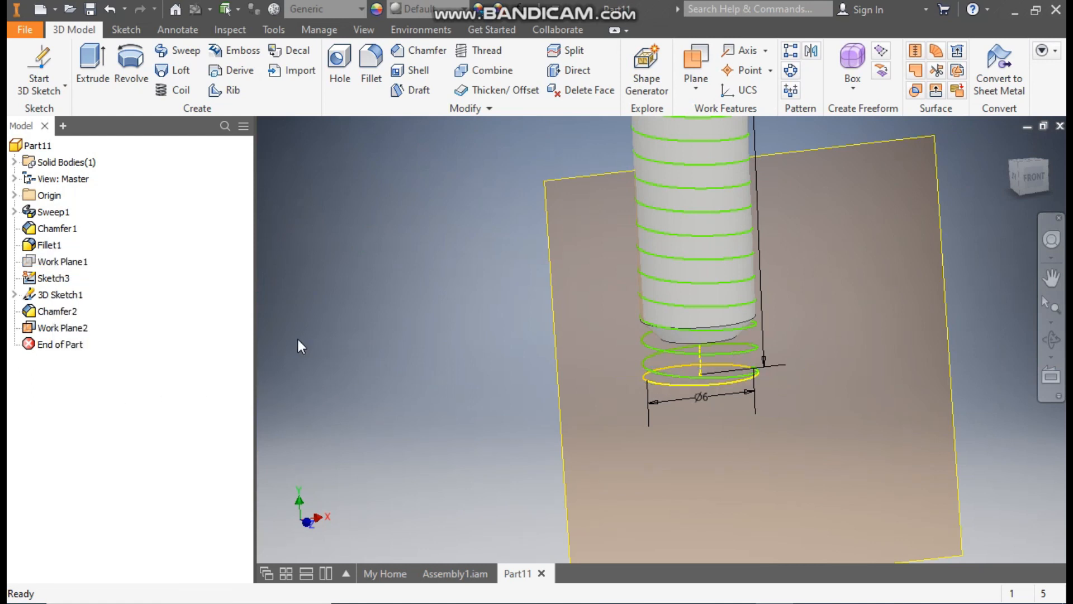
pyautogui.click(56, 279)
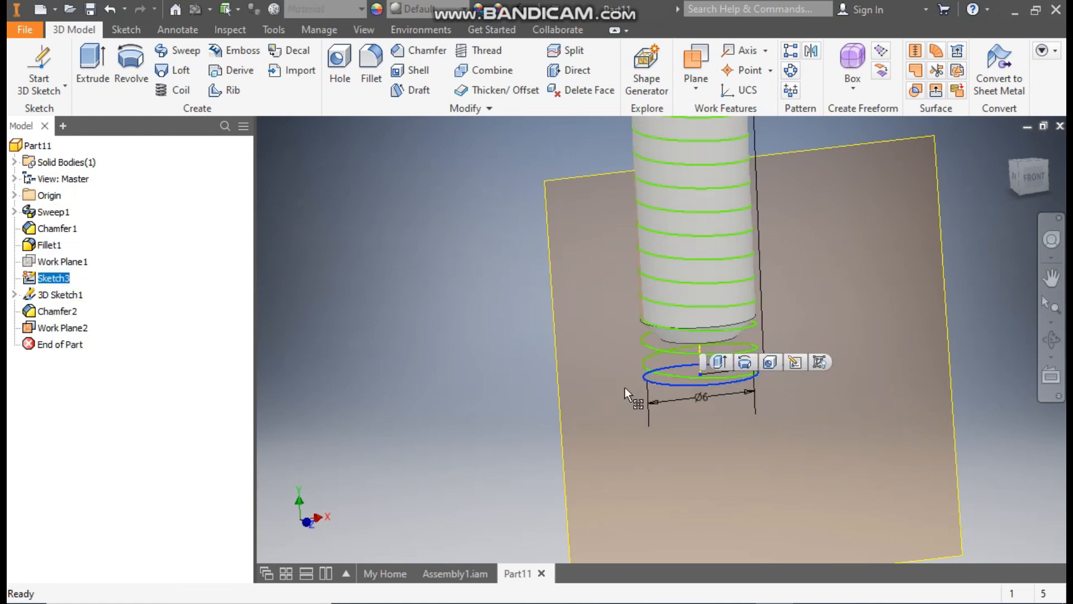
pyautogui.click(824, 366)
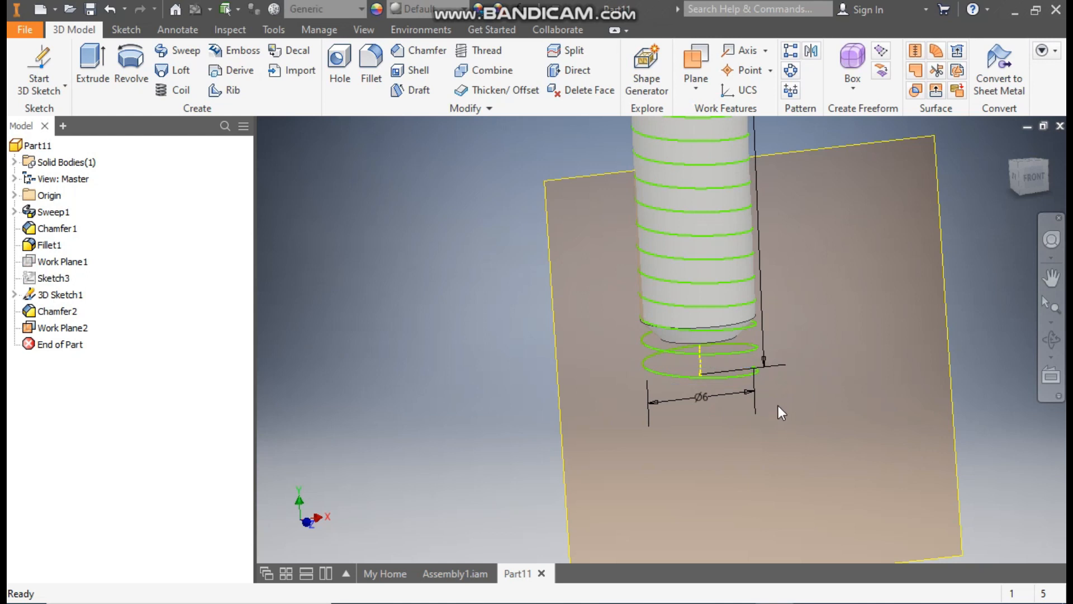
# Sketch on the plane normal to the helix and draw a three-sided polygon around the helix's lower endpoint, one vertex pointing toward the shank axis.
pyautogui.scroll(2, 781, 360)
pyautogui.scroll(-4, 690, 363)
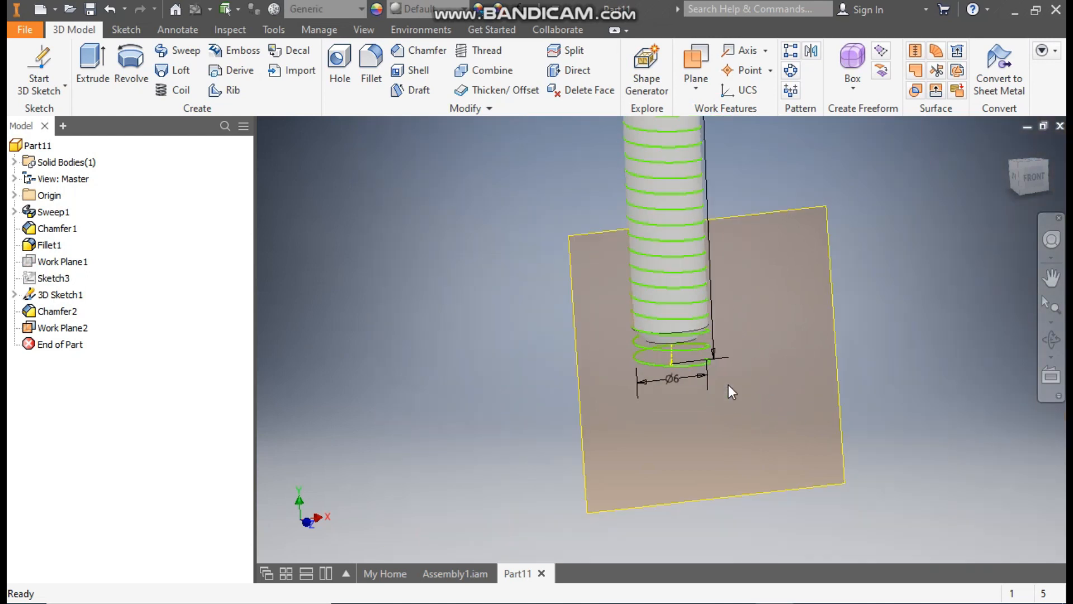
pyautogui.click(779, 213)
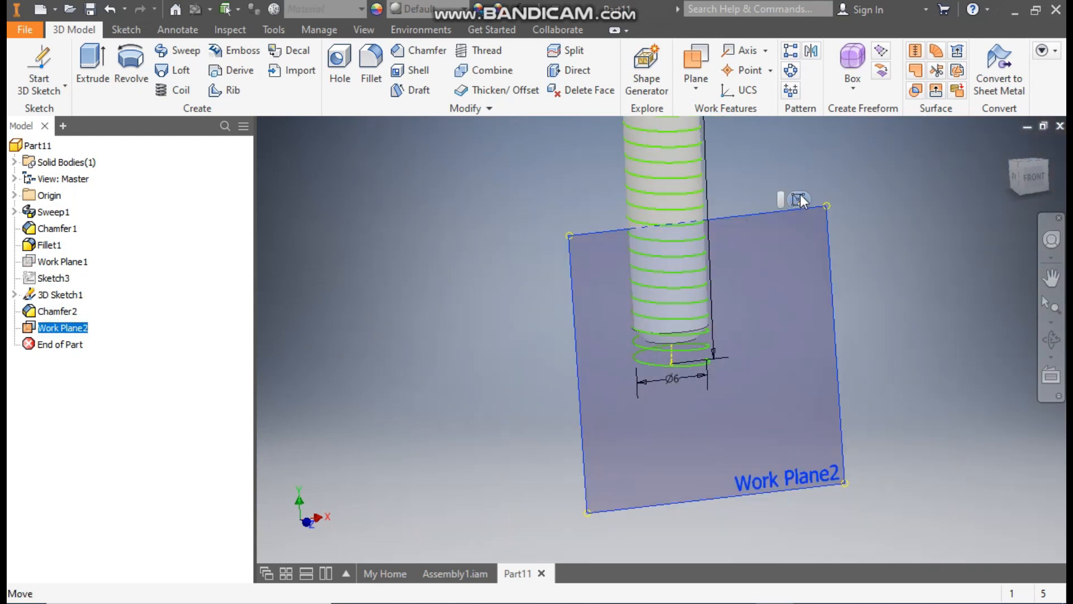
pyautogui.click(793, 198)
pyautogui.scroll(5, 702, 370)
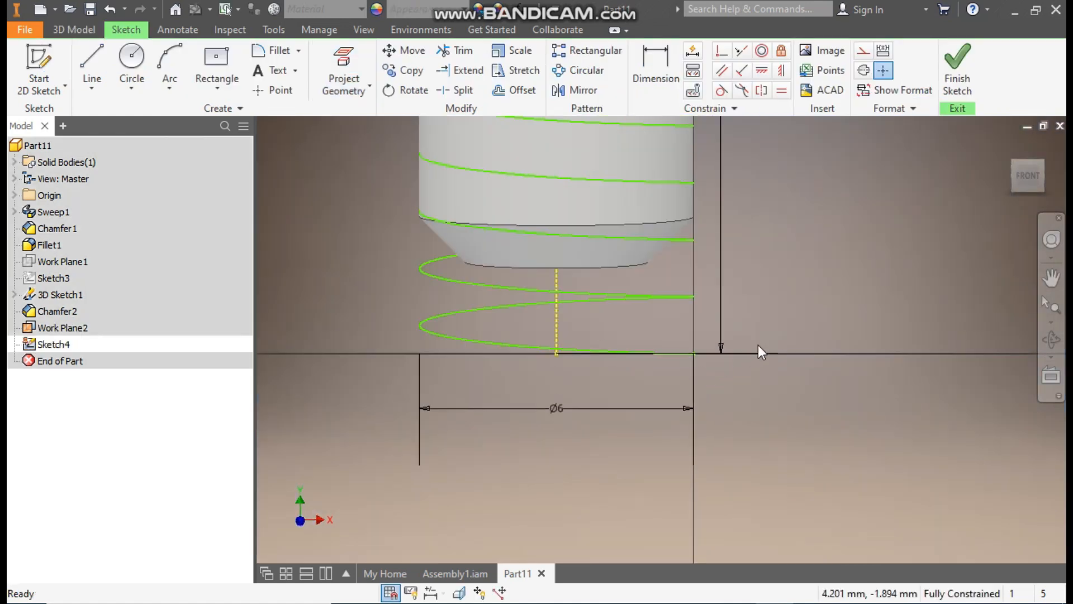
pyautogui.click(210, 82)
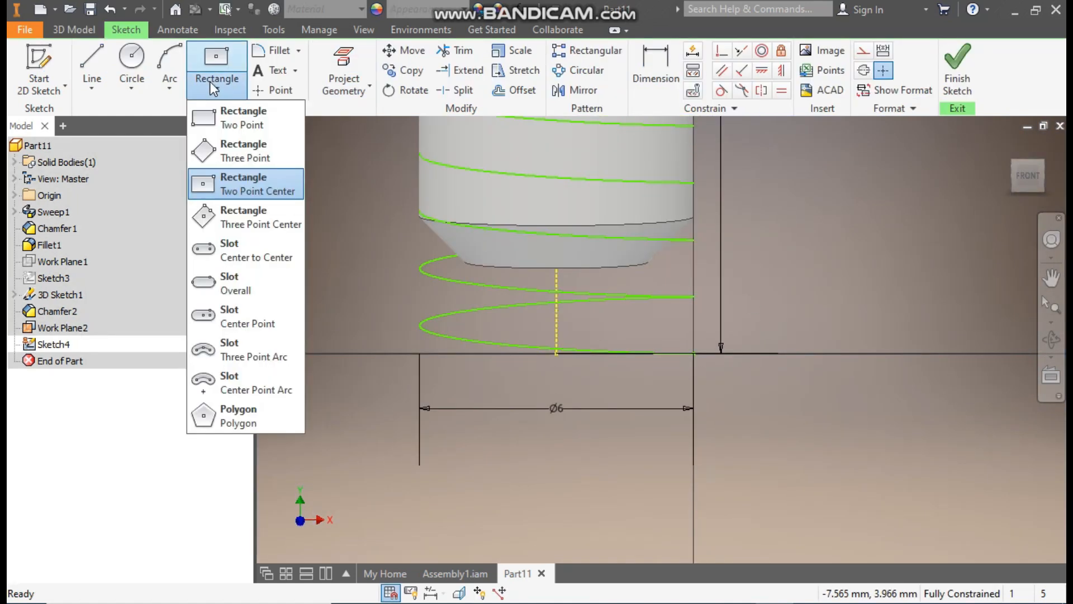
pyautogui.click(251, 419)
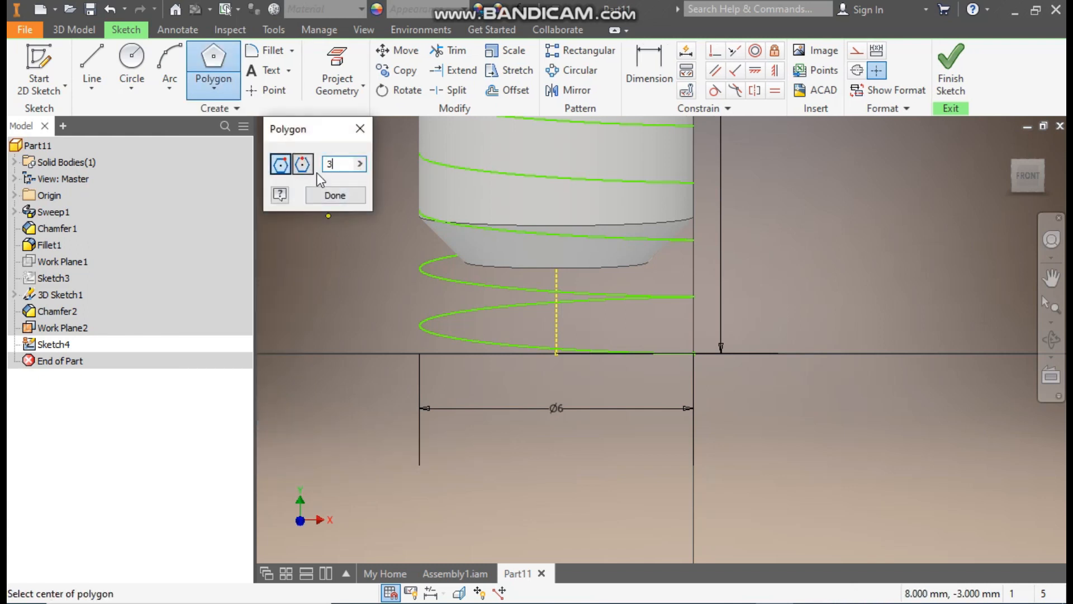
pyautogui.click(695, 353)
pyautogui.click(647, 353)
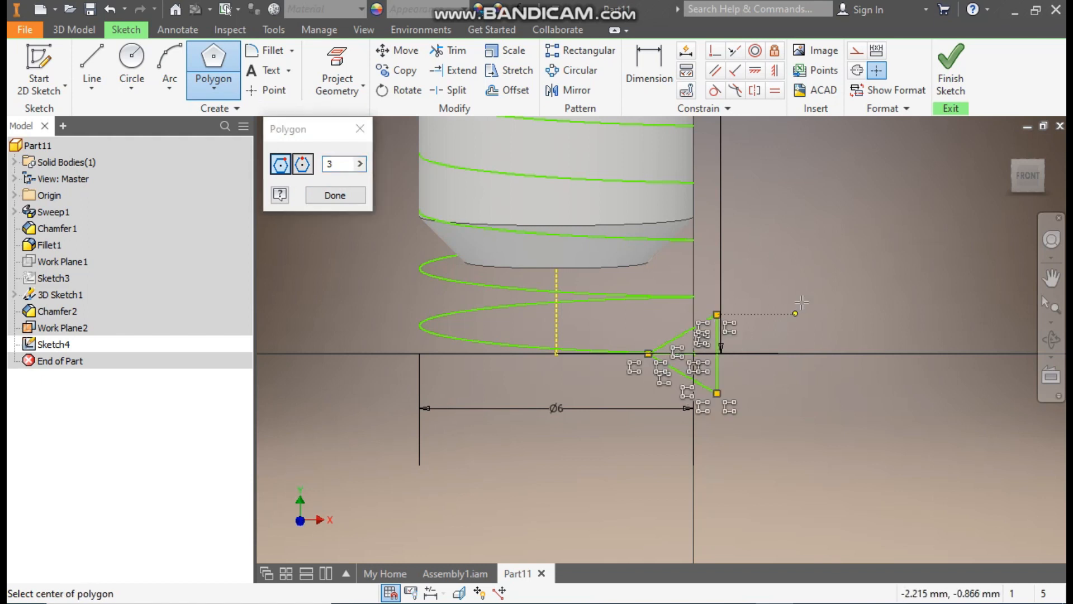
pyautogui.click(360, 128)
# Dimension the triangle's horizontal width to 1 mm.
pyautogui.click(647, 66)
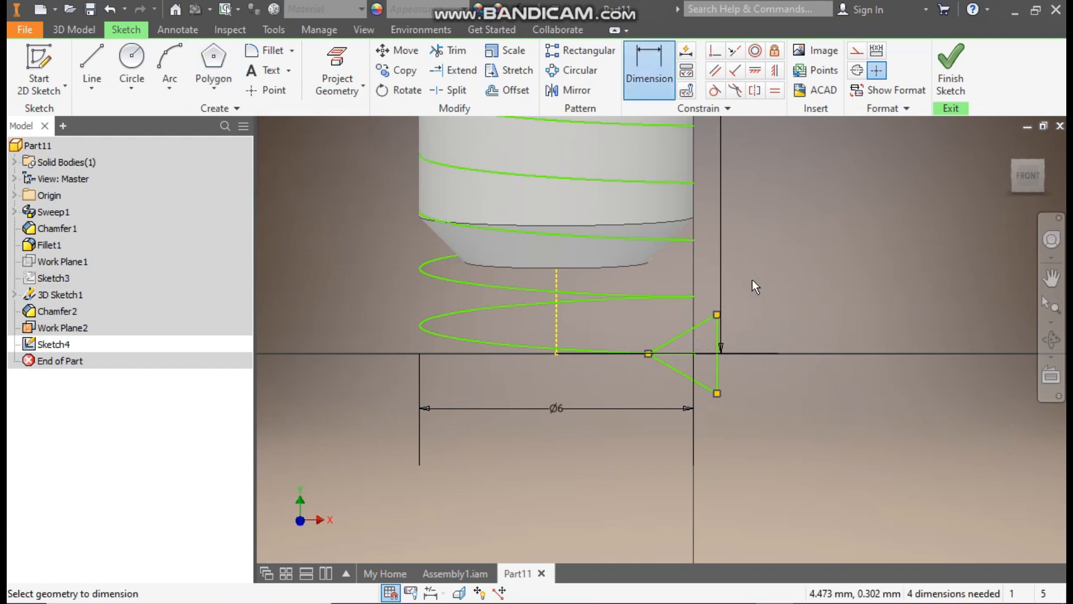
pyautogui.click(696, 378)
pyautogui.click(766, 450)
pyautogui.write('1')
pyautogui.press('Return')
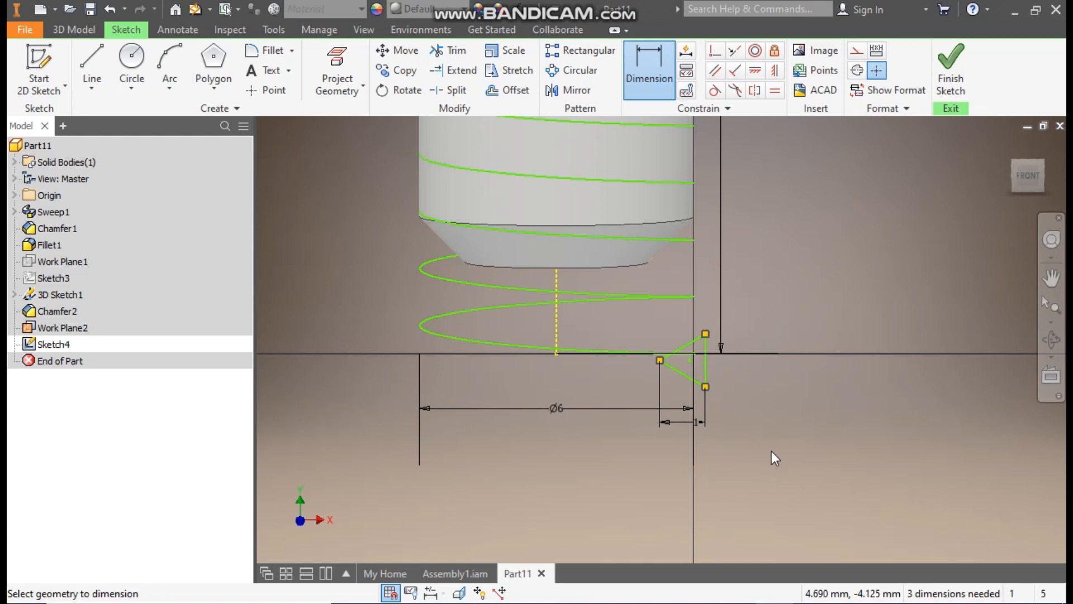
# Add a horizontal constraint between the triangle's center point and its vertex facing the shank axis.
pyautogui.press('Escape')
pyautogui.scroll(2, 690, 360)
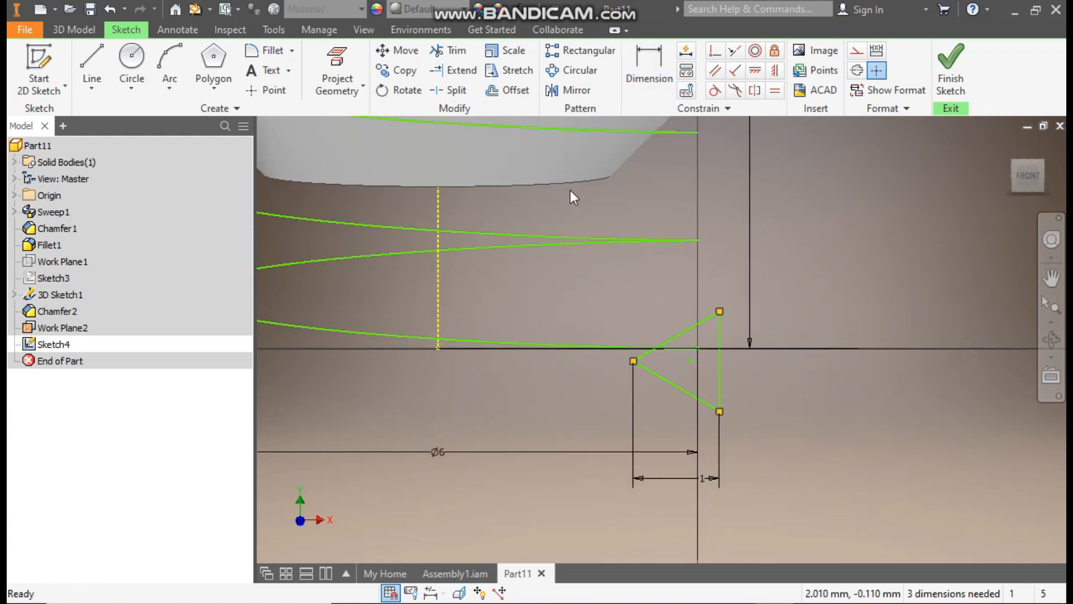
pyautogui.click(337, 66)
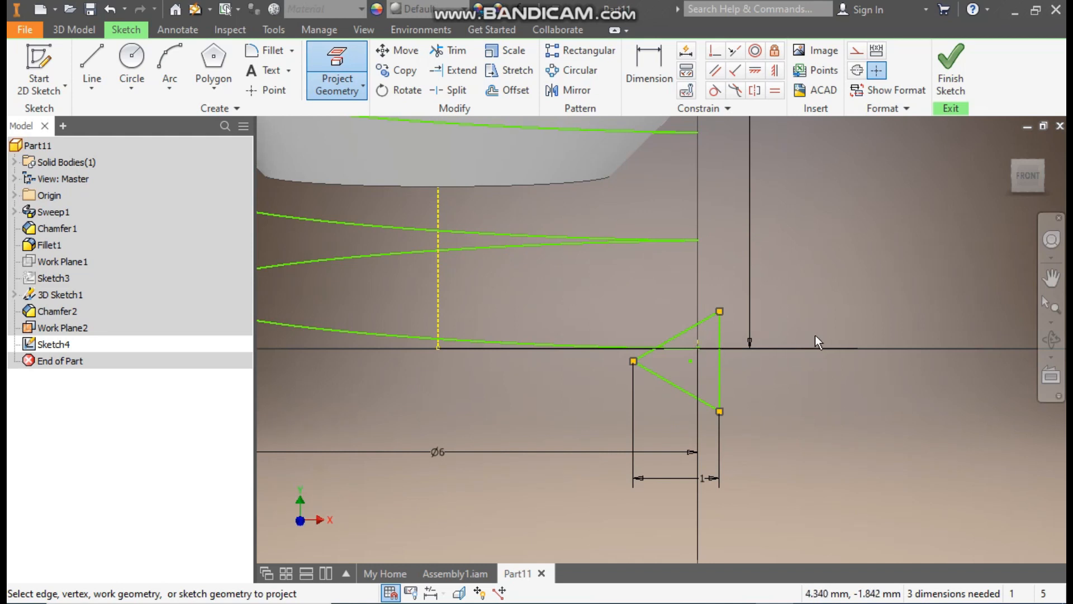
pyautogui.press('Escape')
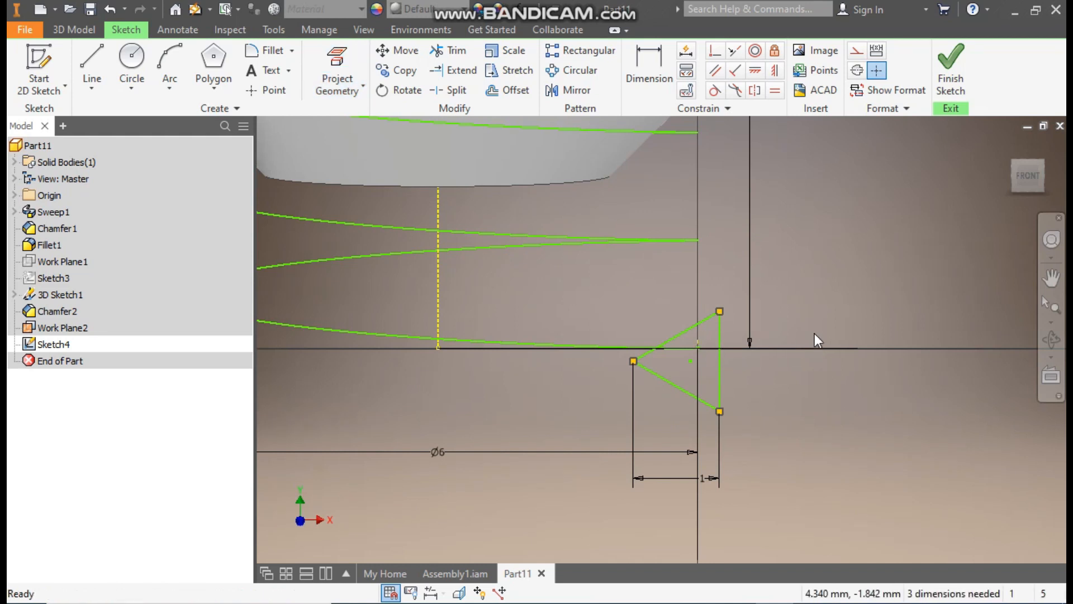
pyautogui.click(755, 73)
pyautogui.click(690, 361)
pyautogui.click(633, 360)
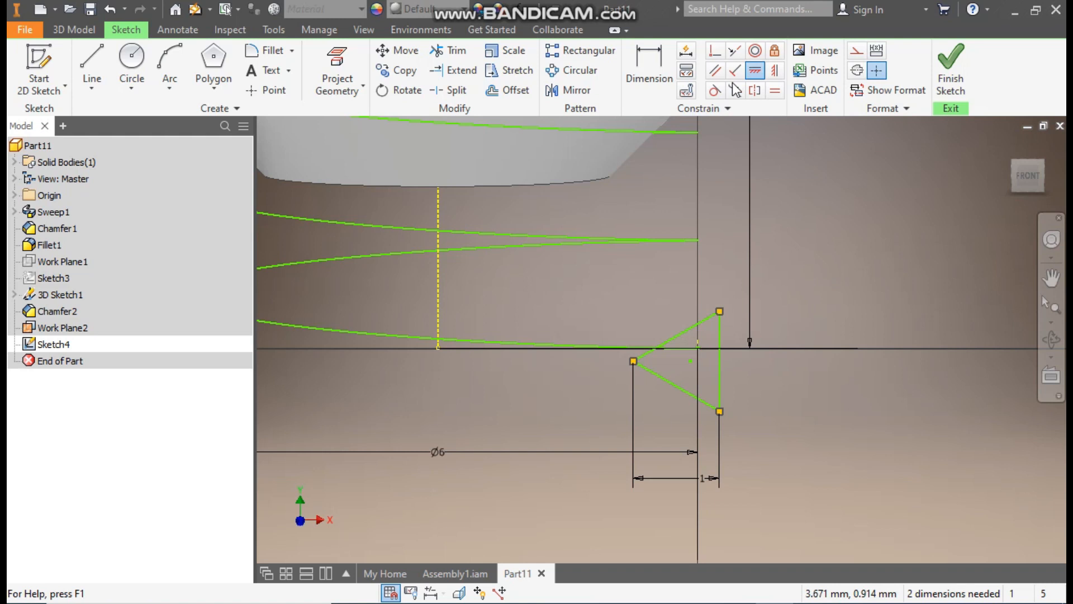
# Make the triangle's center coincident with the helix's lower endpoint and finish the sketch.
pyautogui.click(714, 51)
pyautogui.click(698, 350)
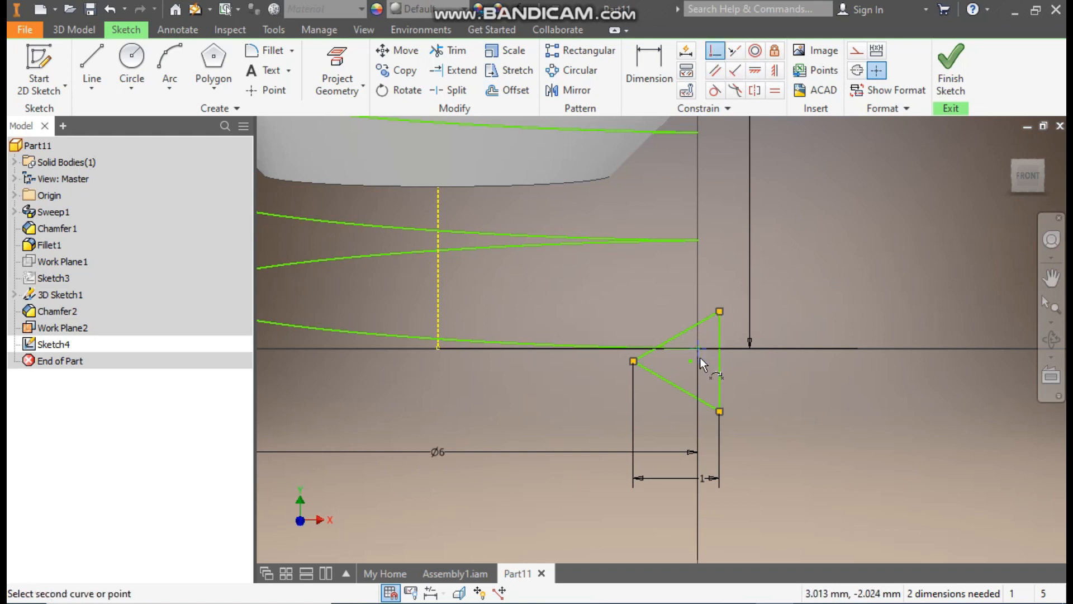
pyautogui.click(690, 362)
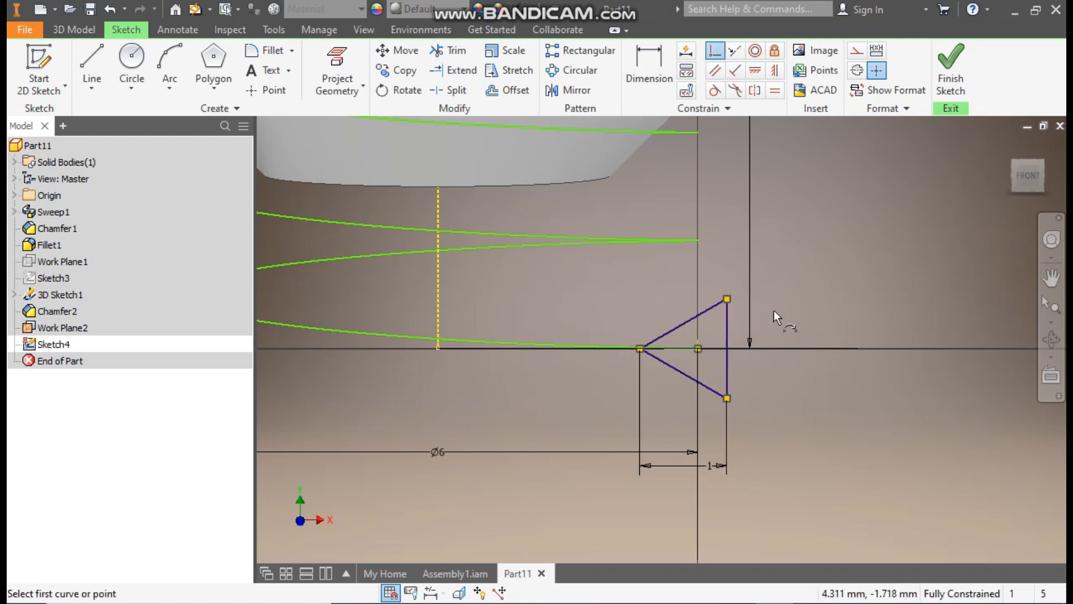
pyautogui.scroll(-5, 833, 352)
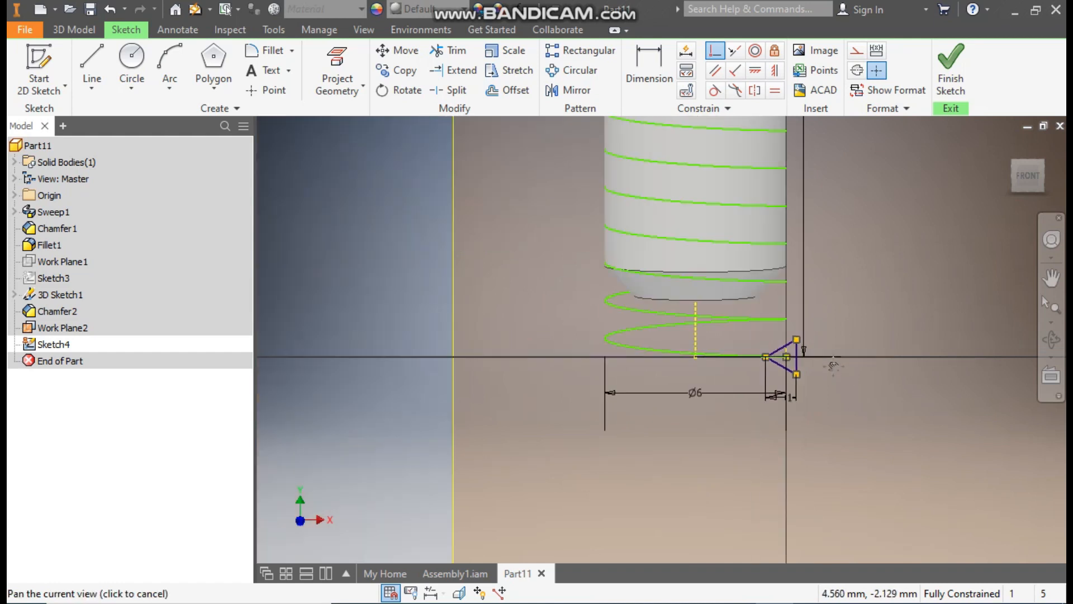
pyautogui.click(962, 70)
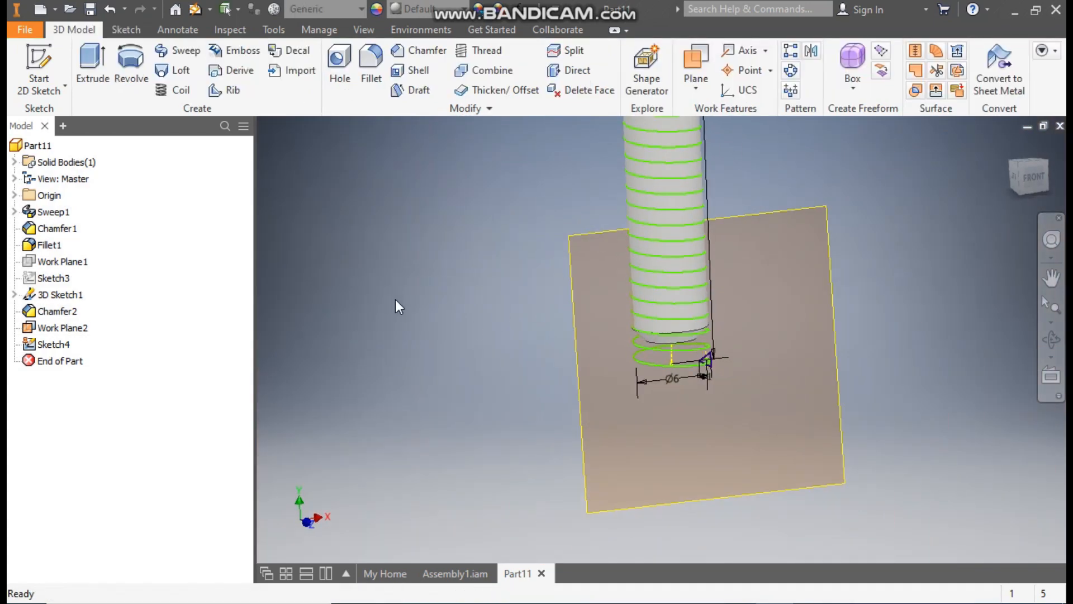
# Sweep the triangular profile along the helix as a cut, with path orientation, to form the shank thread.
pyautogui.click(176, 50)
pyautogui.scroll(5, 692, 353)
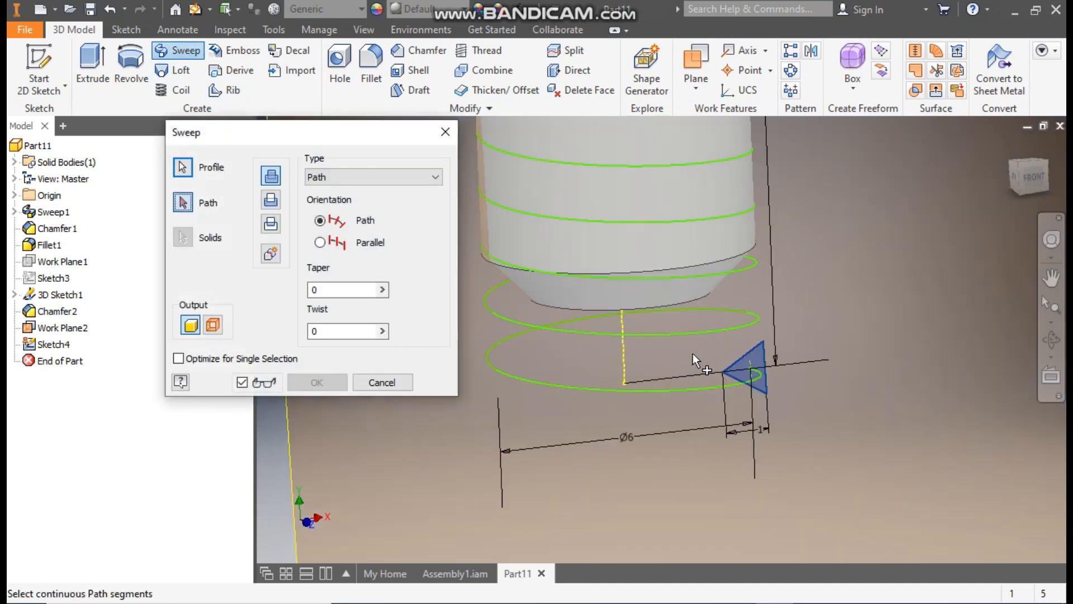
pyautogui.click(682, 392)
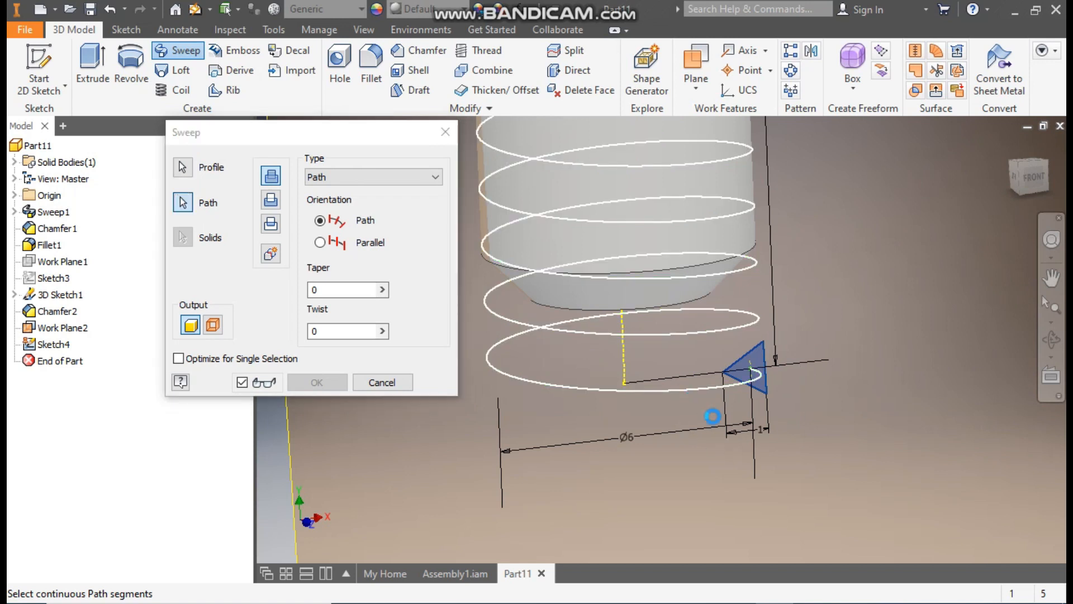
pyautogui.scroll(-5, 695, 486)
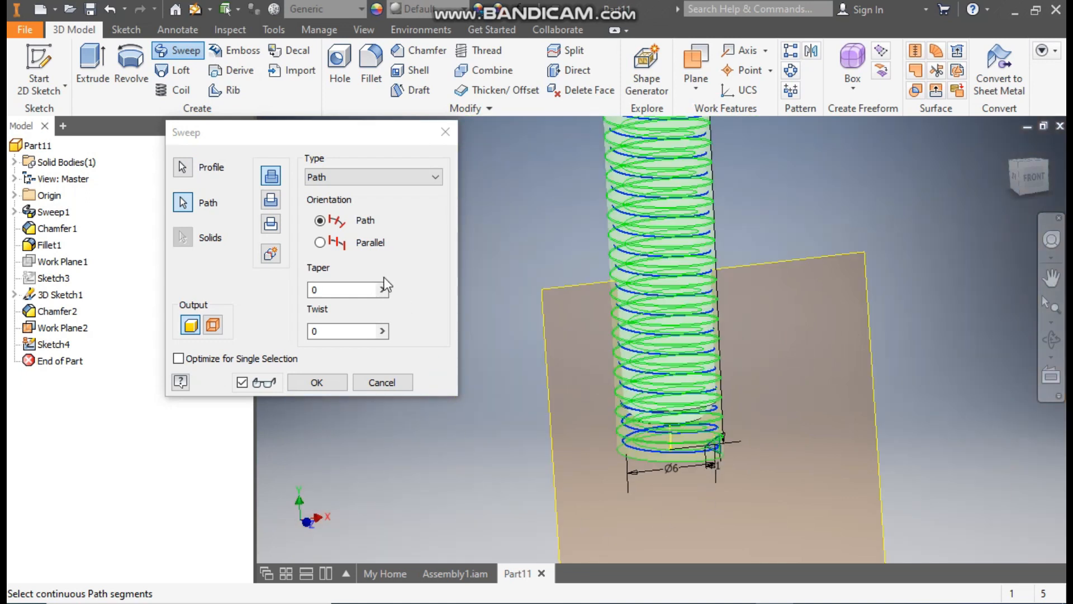
pyautogui.click(271, 200)
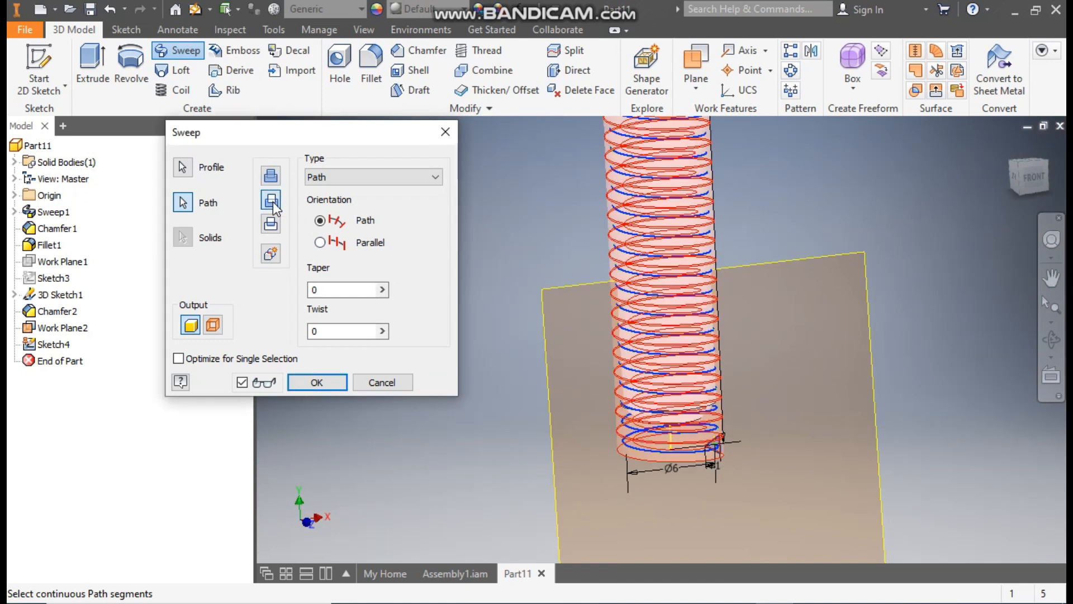
pyautogui.scroll(-3, 761, 321)
pyautogui.moveTo(762, 321); pyautogui.dragTo(750, 478, button='middle')
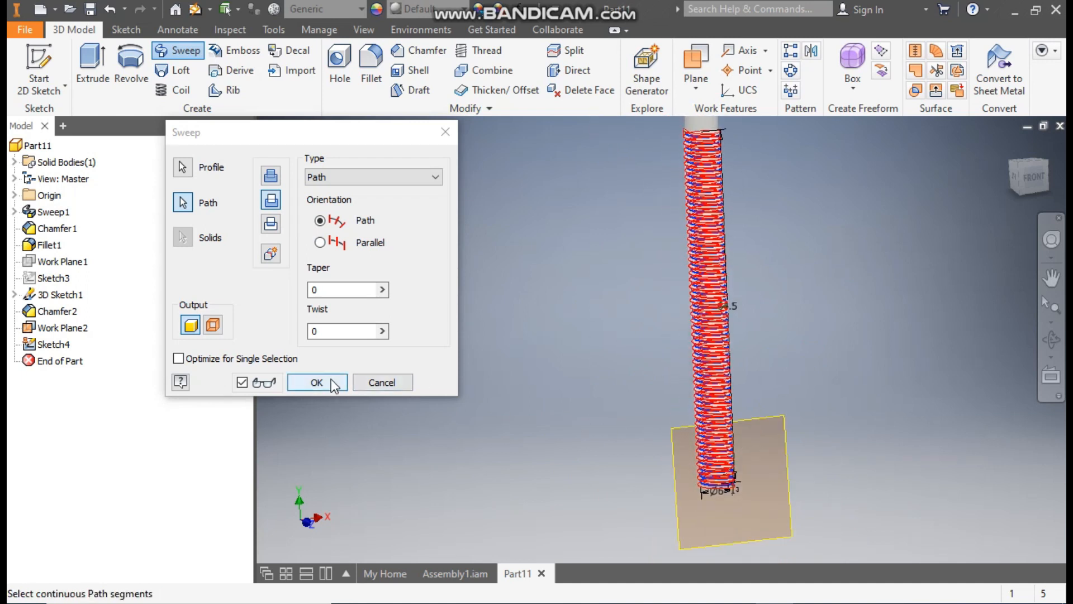
pyautogui.click(317, 382)
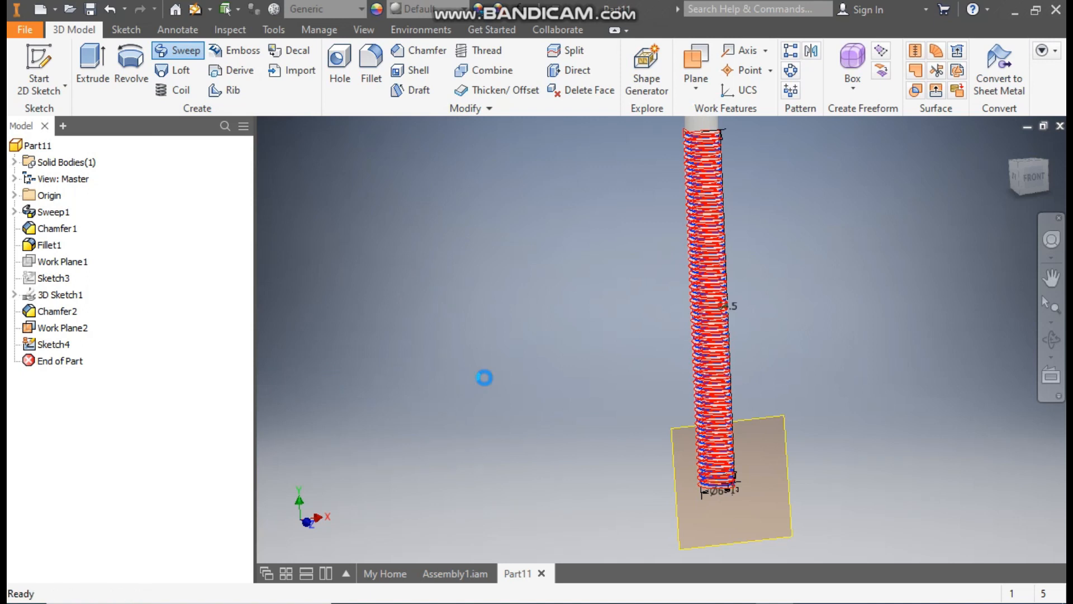
# Hide the work plane at the lower end of the threaded shank.
pyautogui.scroll(5, 734, 467)
pyautogui.scroll(2, 670, 495)
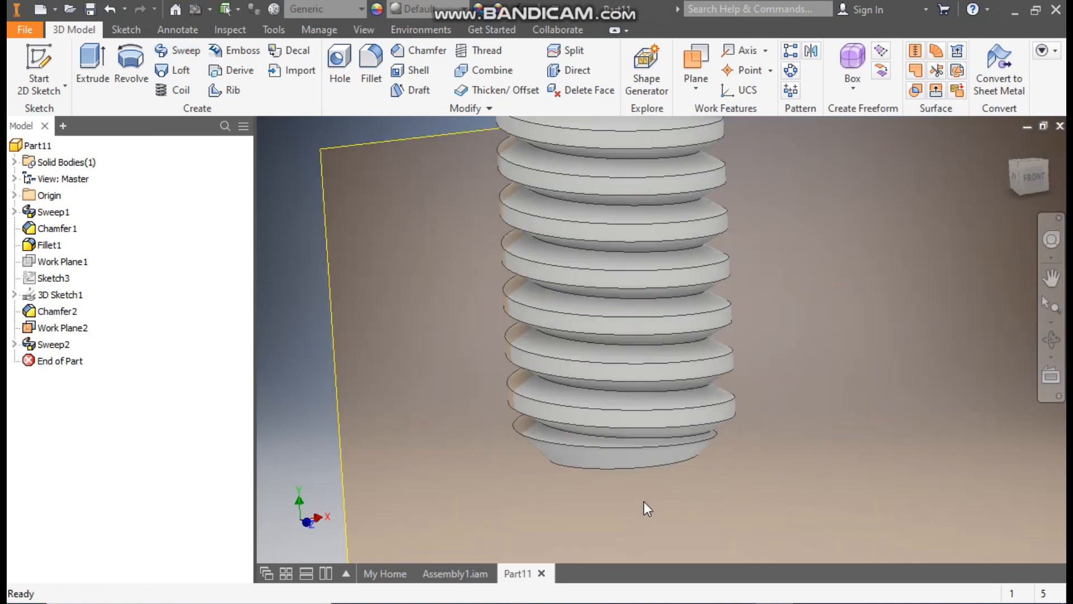
pyautogui.moveTo(644, 501); pyautogui.dragTo(686, 438, button='middle')
pyautogui.scroll(-4, 685, 438)
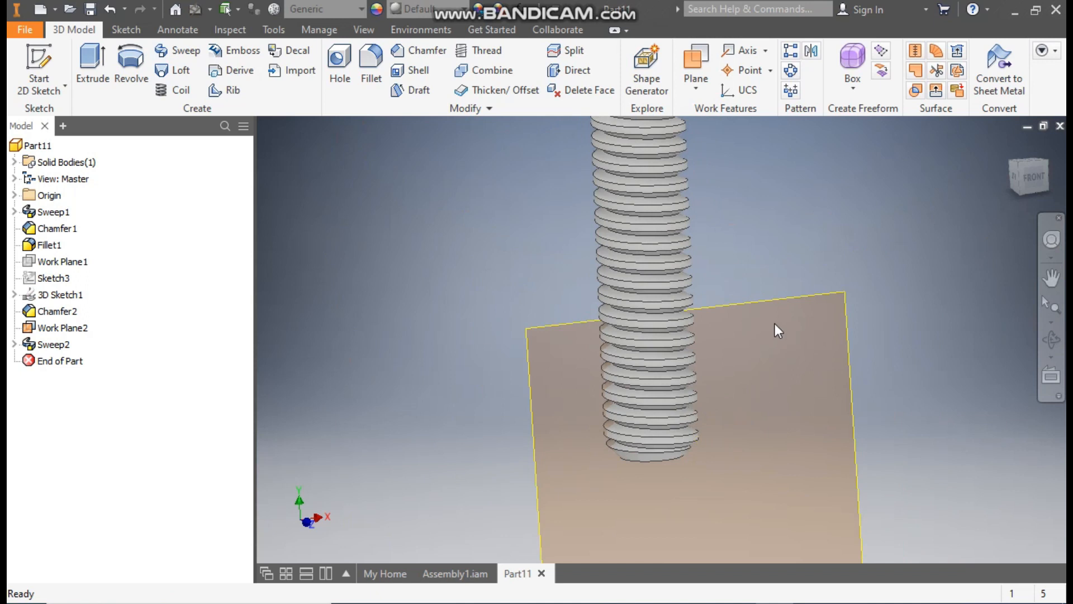
pyautogui.click(759, 302)
pyautogui.rightClick(759, 302)
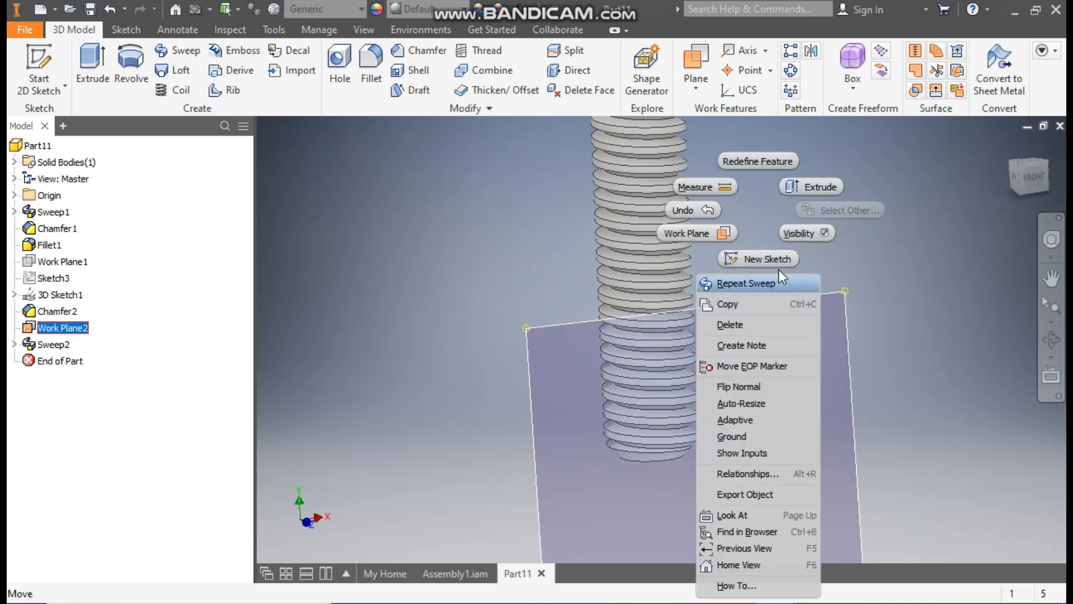
pyautogui.click(809, 235)
# Apply the Chrome - Polished Black appearance to the whole hook.
pyautogui.scroll(-1, 807, 394)
pyautogui.moveTo(806, 394); pyautogui.dragTo(759, 537, button='middle')
pyautogui.scroll(-3, 793, 518)
pyautogui.scroll(-1, 758, 475)
pyautogui.moveTo(757, 437); pyautogui.dragTo(692, 407, button='middle')
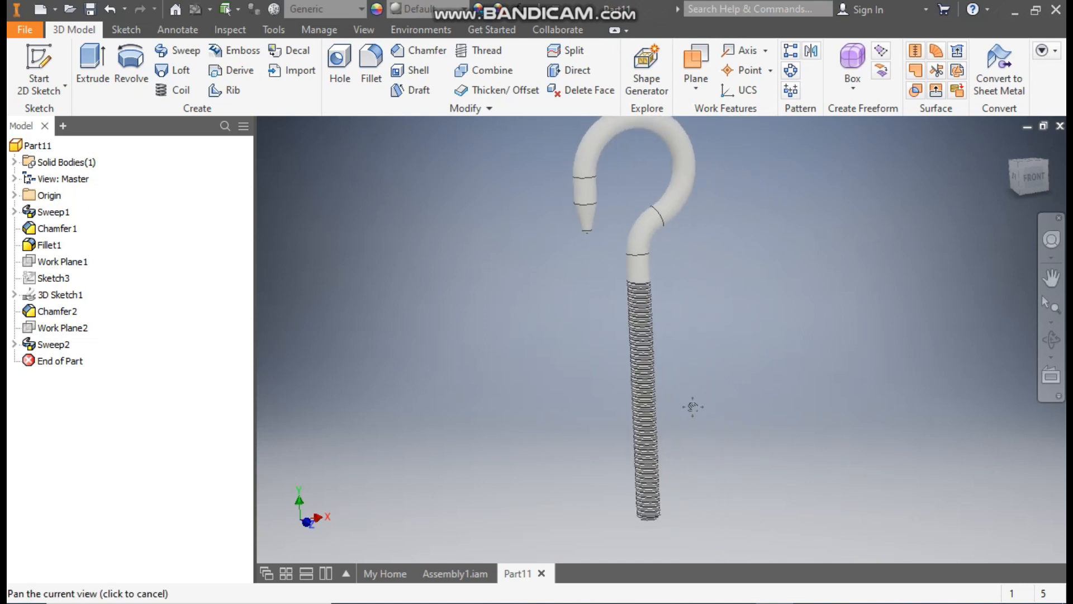
pyautogui.scroll(-3, 692, 408)
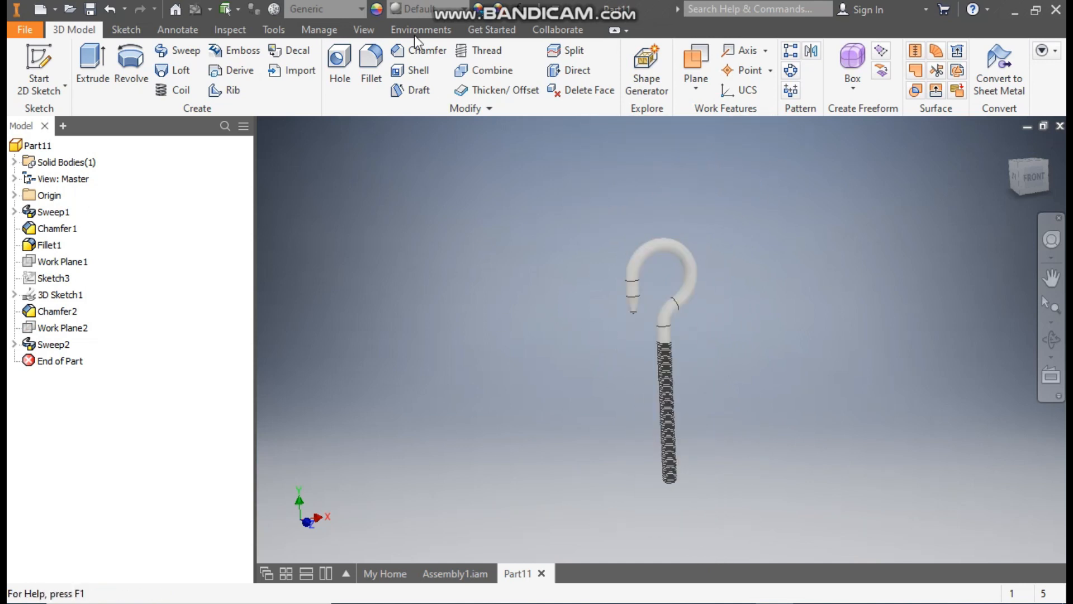
pyautogui.click(411, 8)
pyautogui.scroll(9, 467, 200)
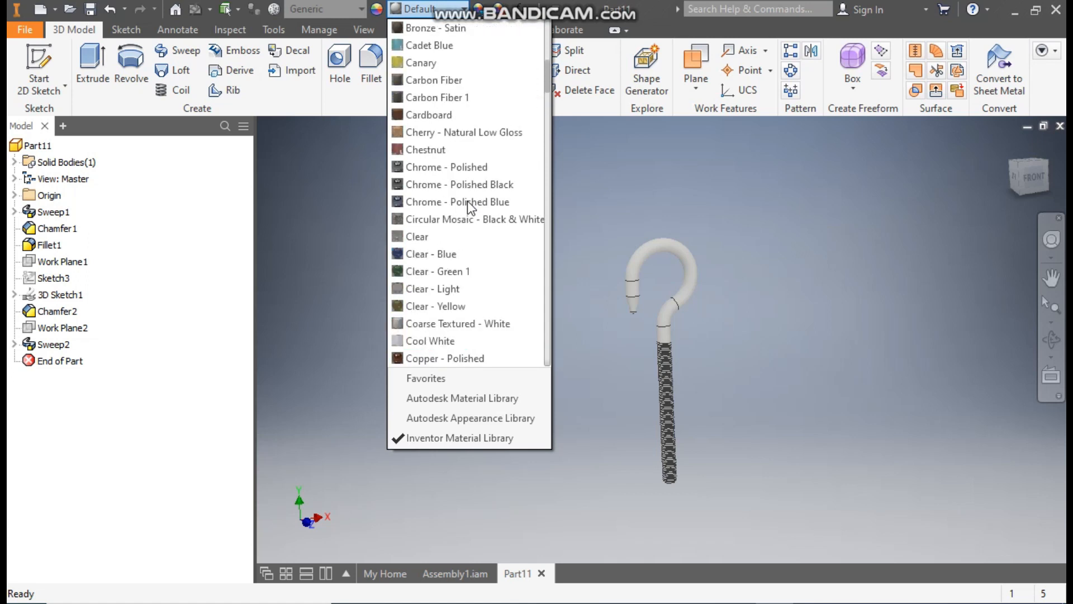
pyautogui.scroll(3, 468, 203)
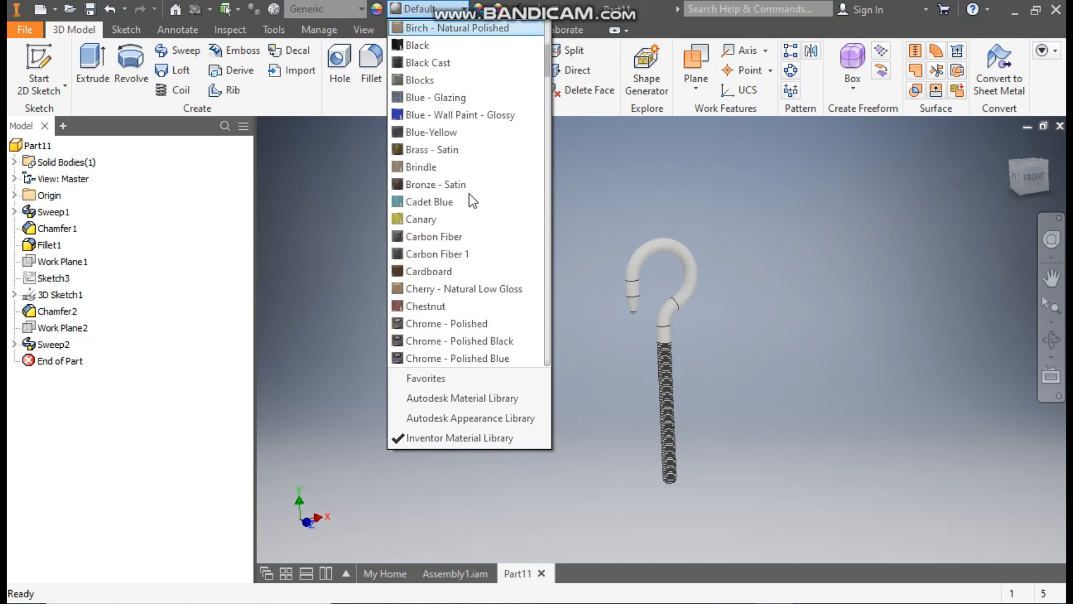
pyautogui.scroll(-1, 468, 197)
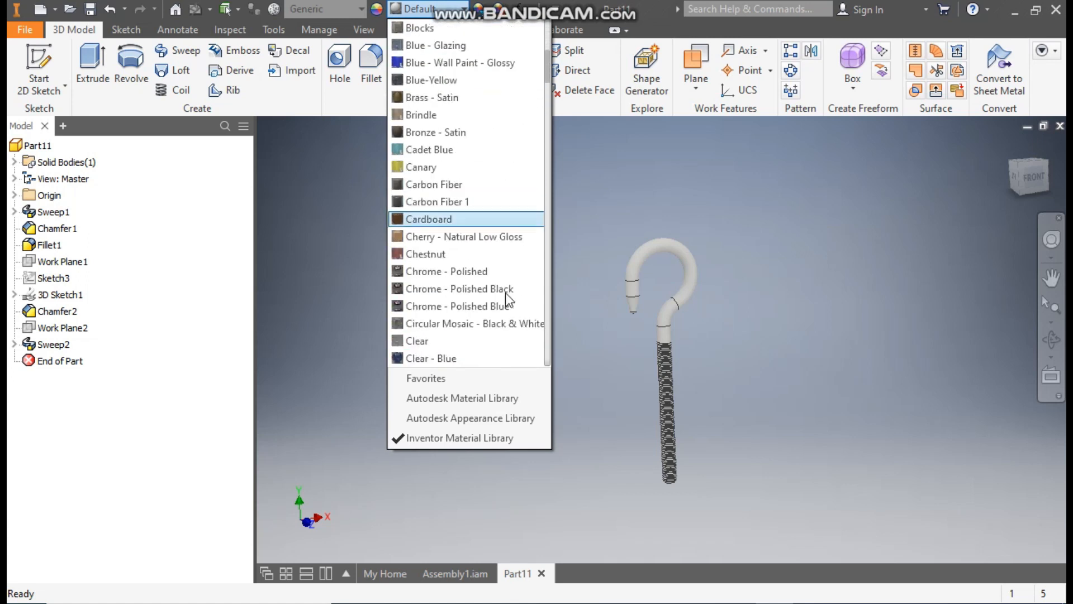
pyautogui.click(430, 291)
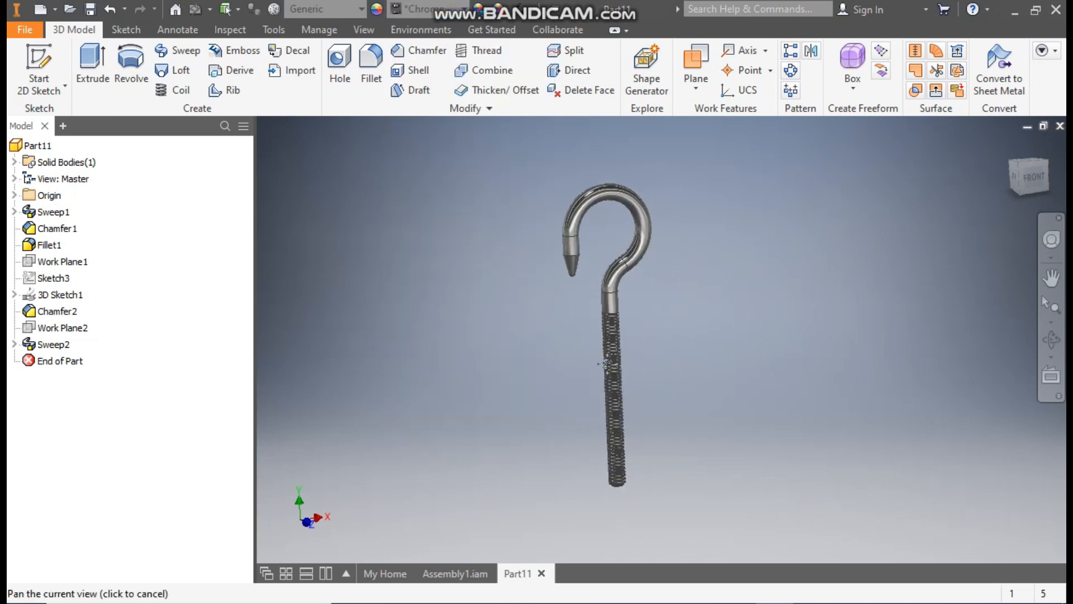
# Save the part as HOOK in the assy folder and close its document.
pyautogui.click(90, 9)
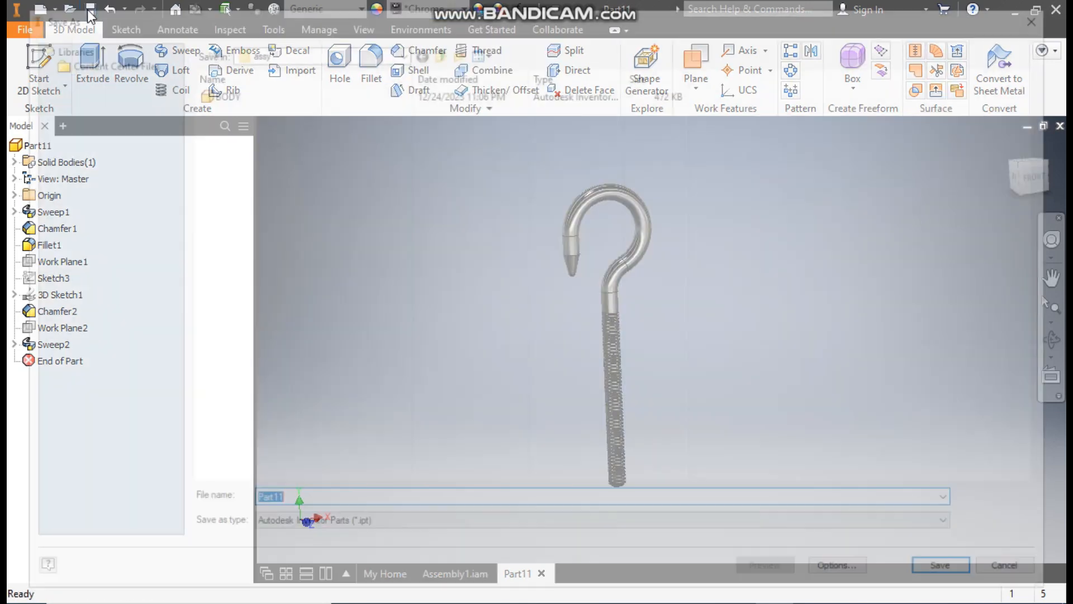
pyautogui.write('H')
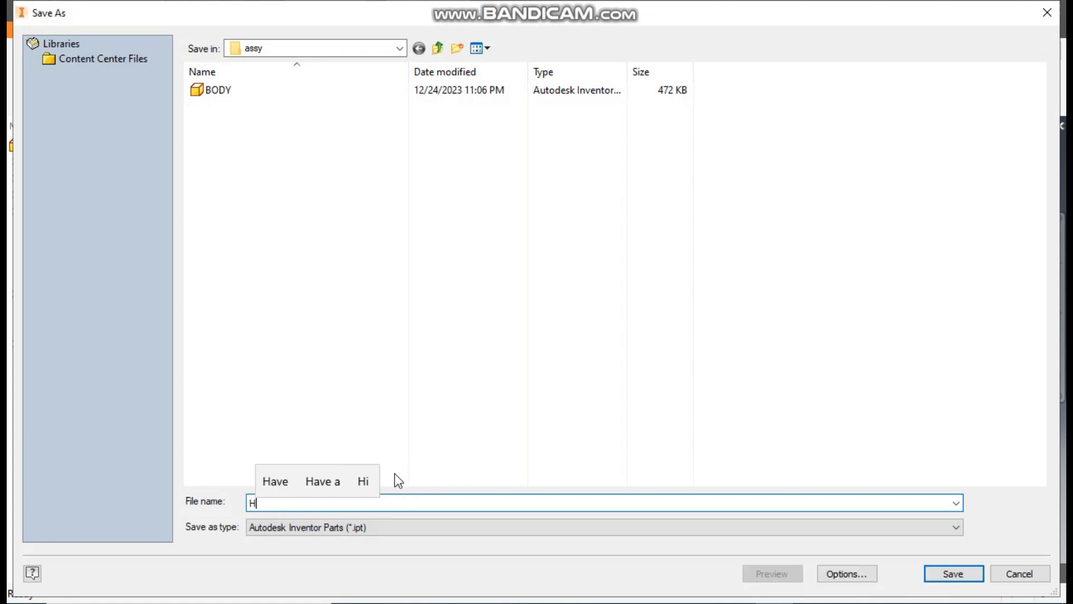
pyautogui.write('OOK')
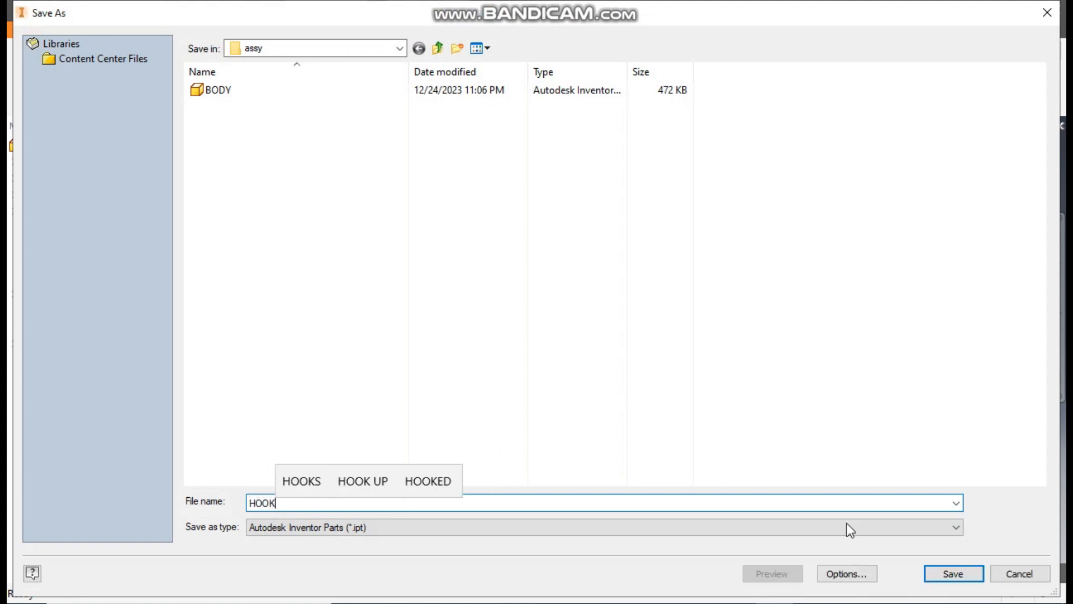
pyautogui.click(943, 581)
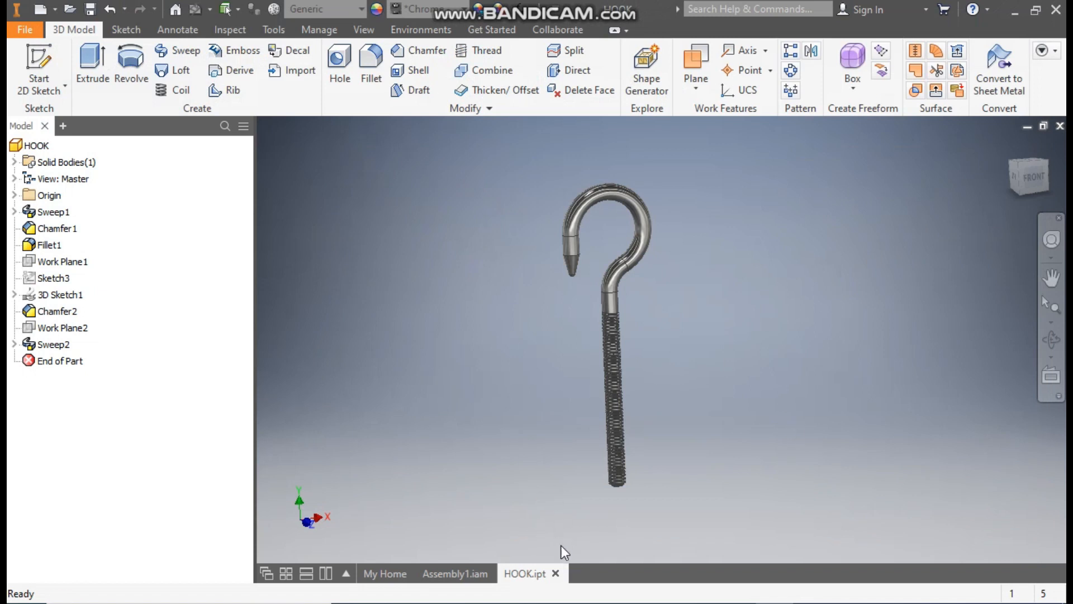
pyautogui.click(556, 572)
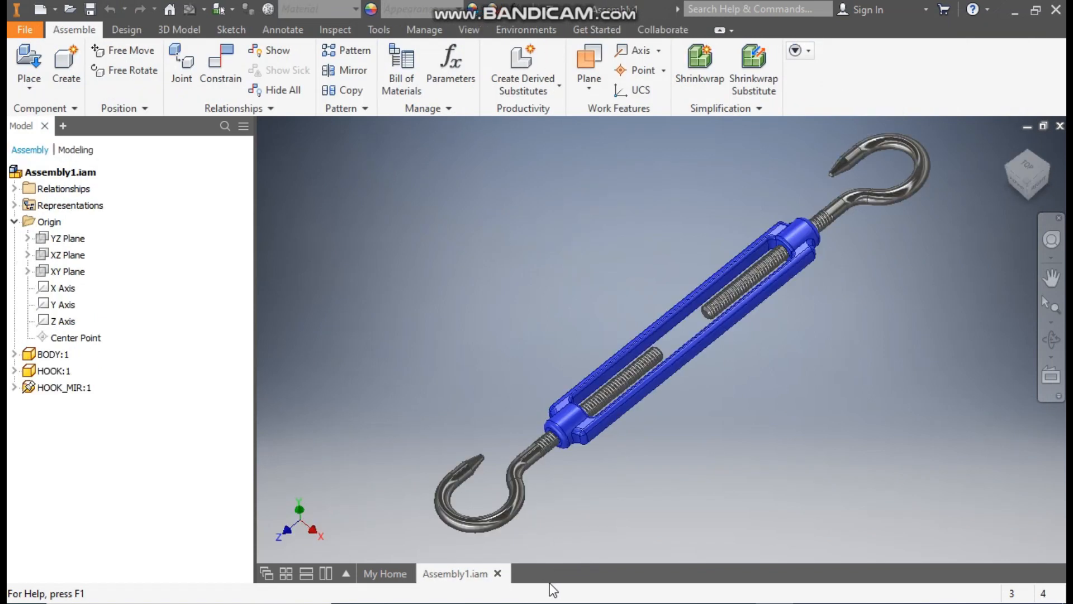
# Create a new assembly from the metric Standard (mm).iam template.
pyautogui.click(40, 11)
pyautogui.click(628, 298)
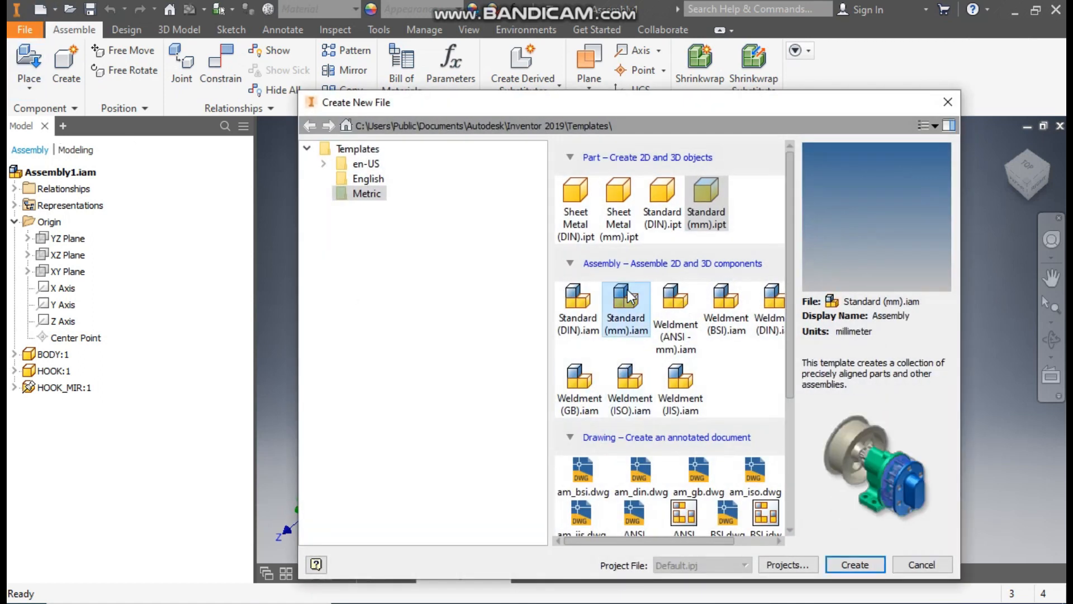
pyautogui.click(854, 564)
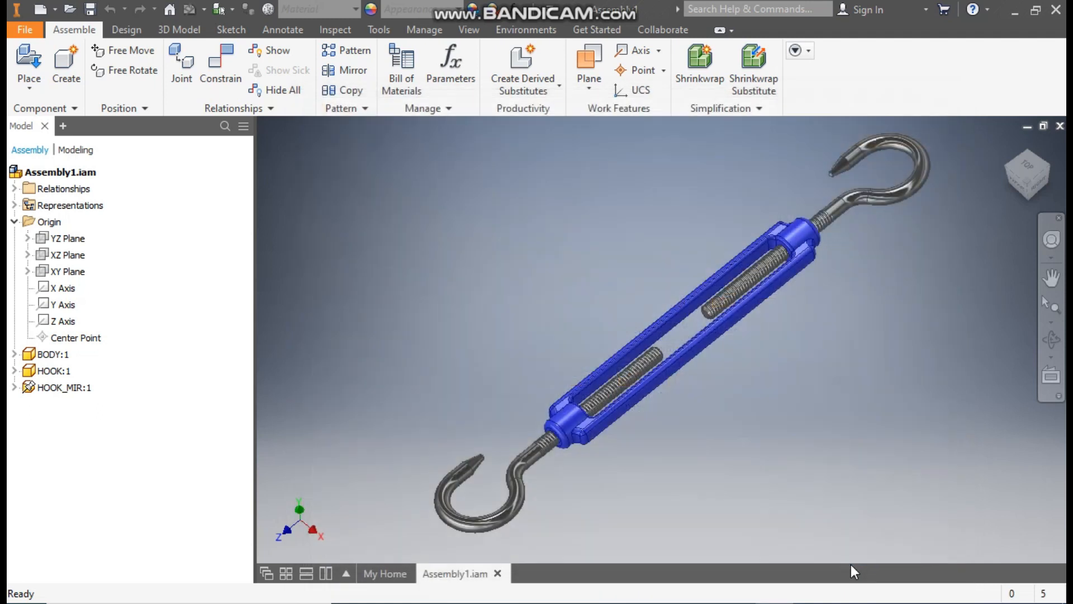
# Place one instance of the BODY part from the assy folder into the new assembly.
pyautogui.click(26, 58)
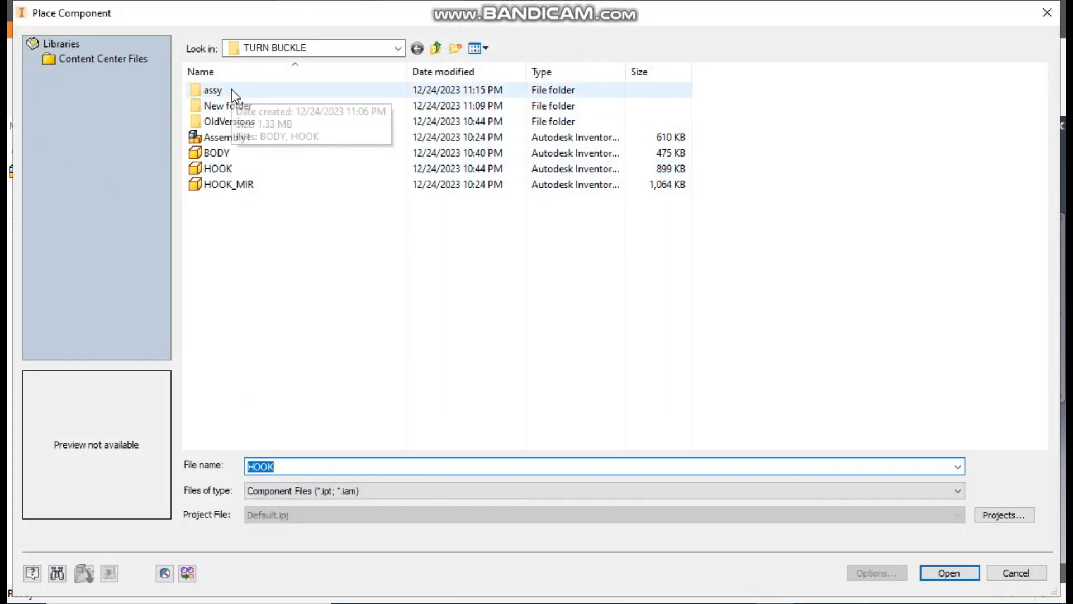
pyautogui.doubleClick(231, 89)
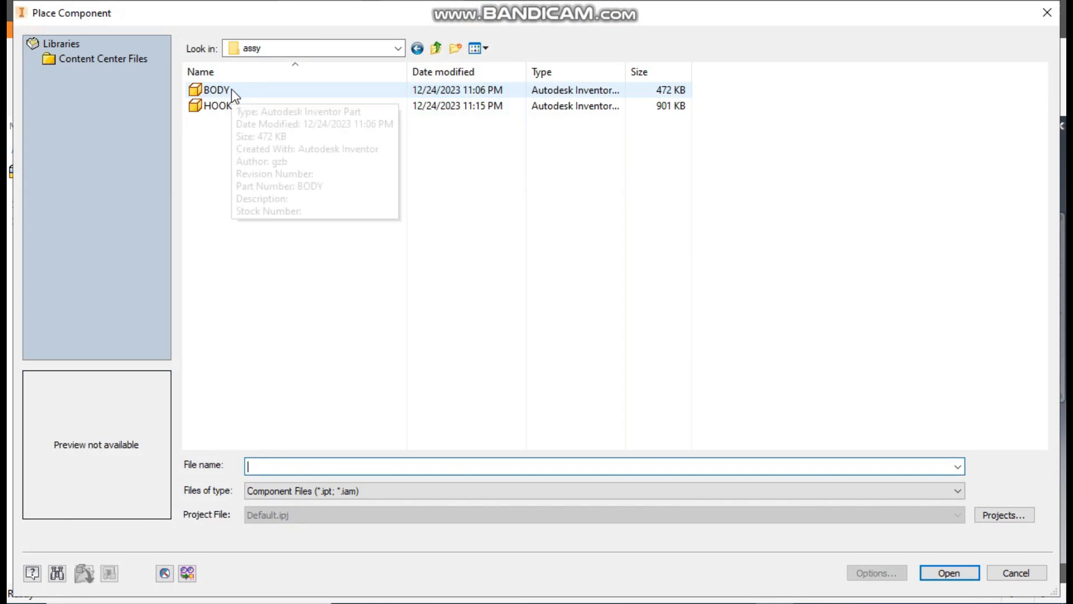
pyautogui.click(232, 90)
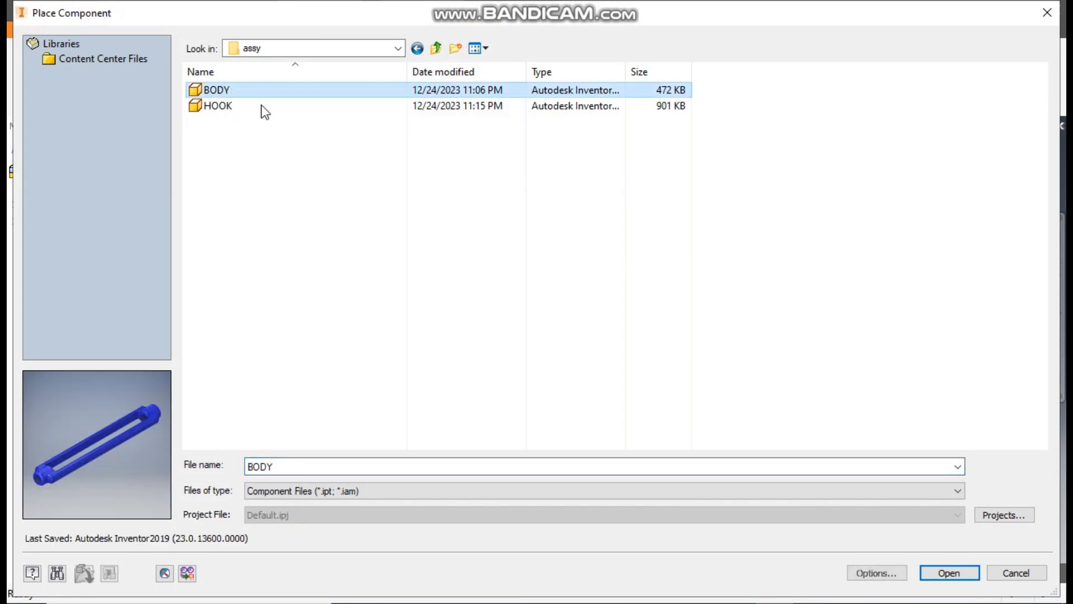
pyautogui.click(924, 574)
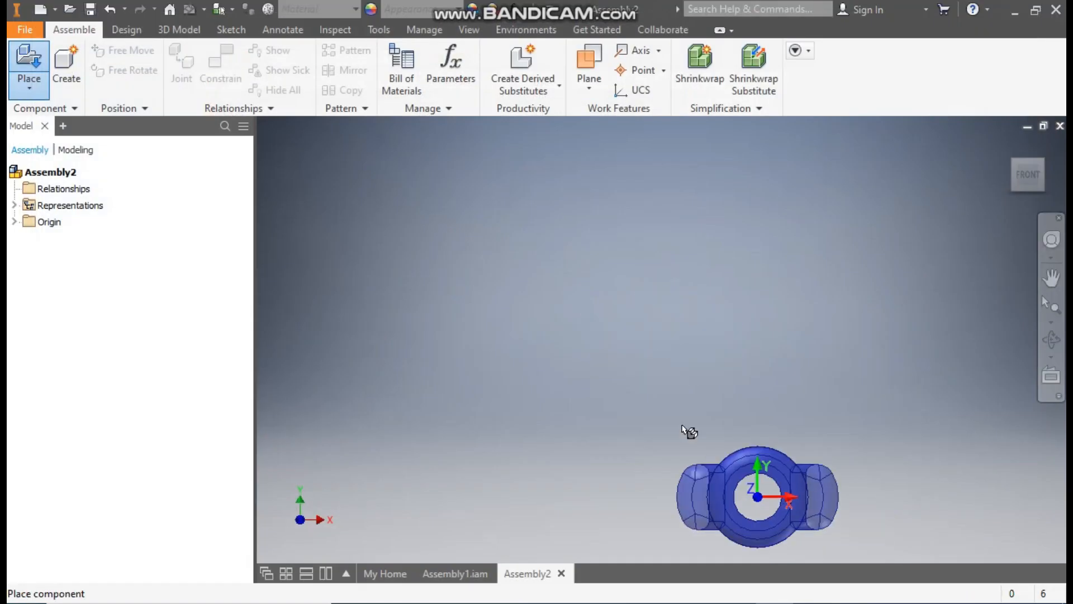
pyautogui.click(851, 325)
pyautogui.press('Escape')
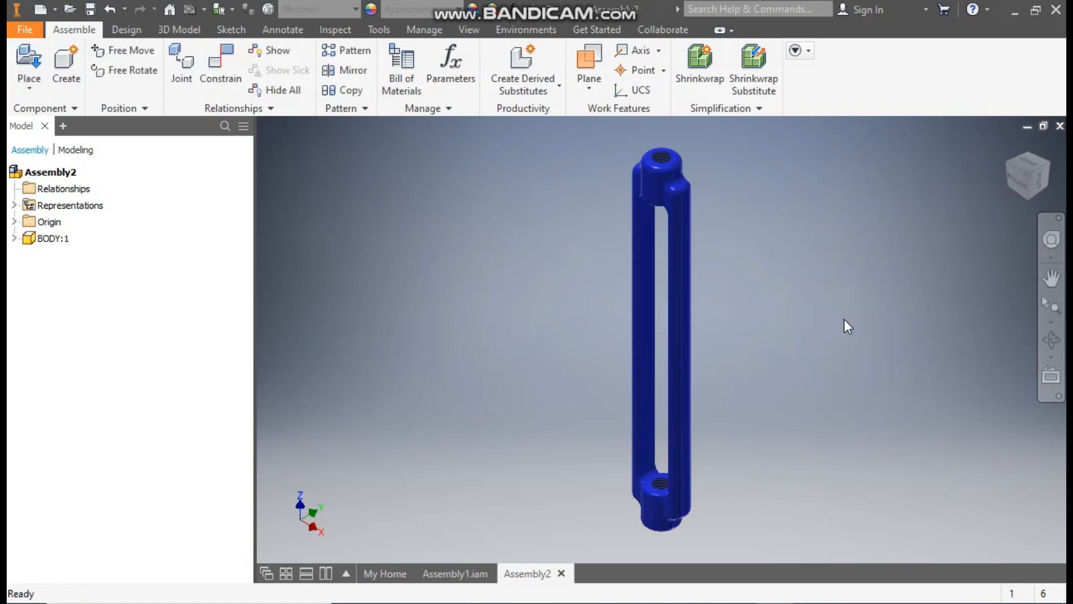
# Mate the BODY part's YZ plane to the assembly's YZ plane with zero offset.
pyautogui.keyDown('shift'); pyautogui.moveTo(741, 280); pyautogui.dragTo(727, 346, button='middle'); pyautogui.keyUp('shift')
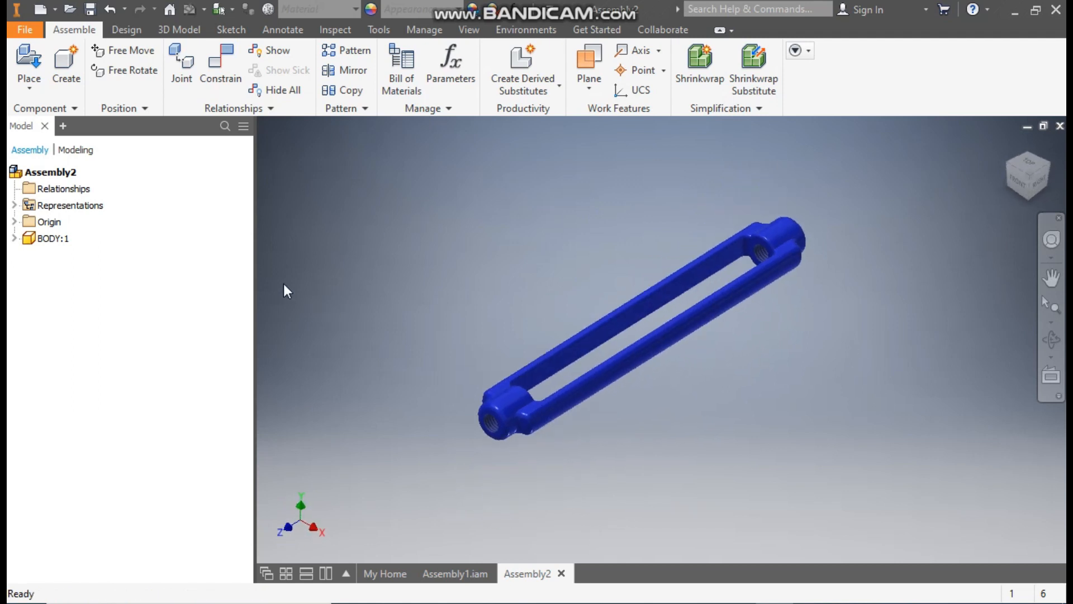
pyautogui.click(14, 221)
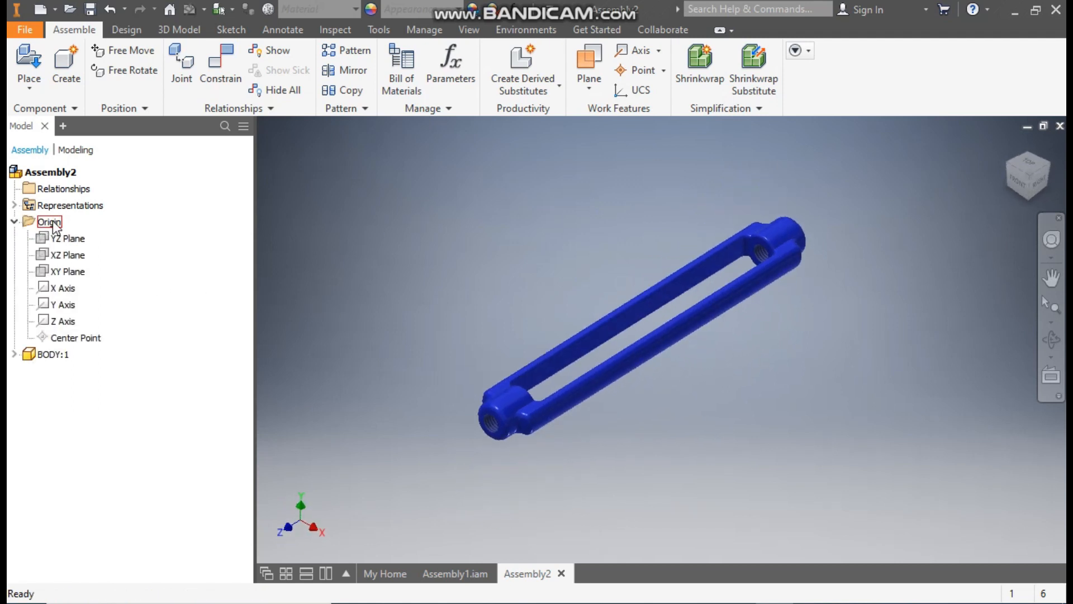
pyautogui.click(15, 355)
pyautogui.click(28, 370)
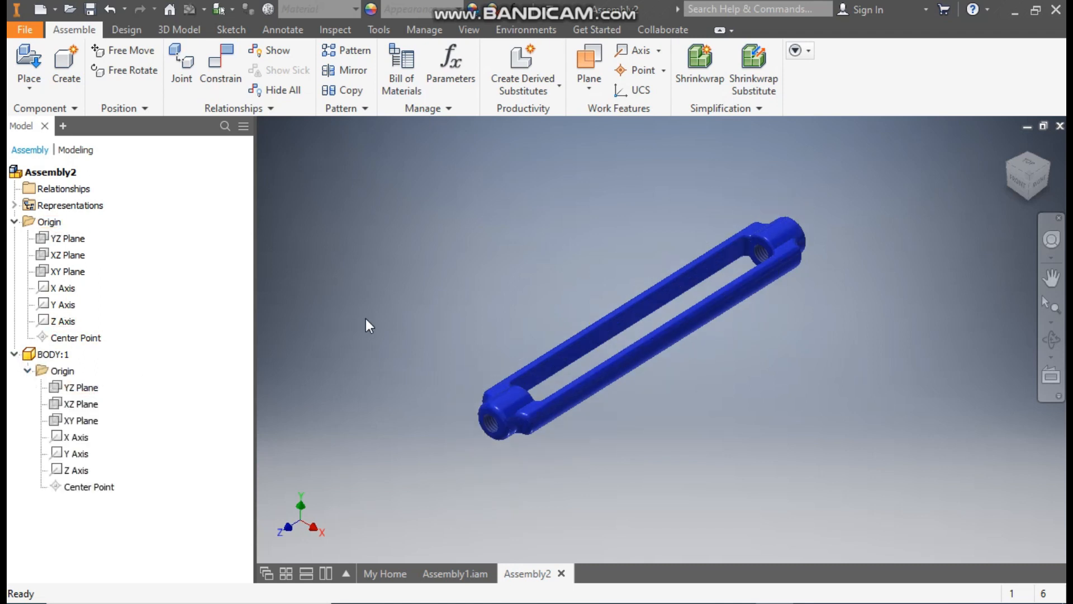
pyautogui.click(226, 68)
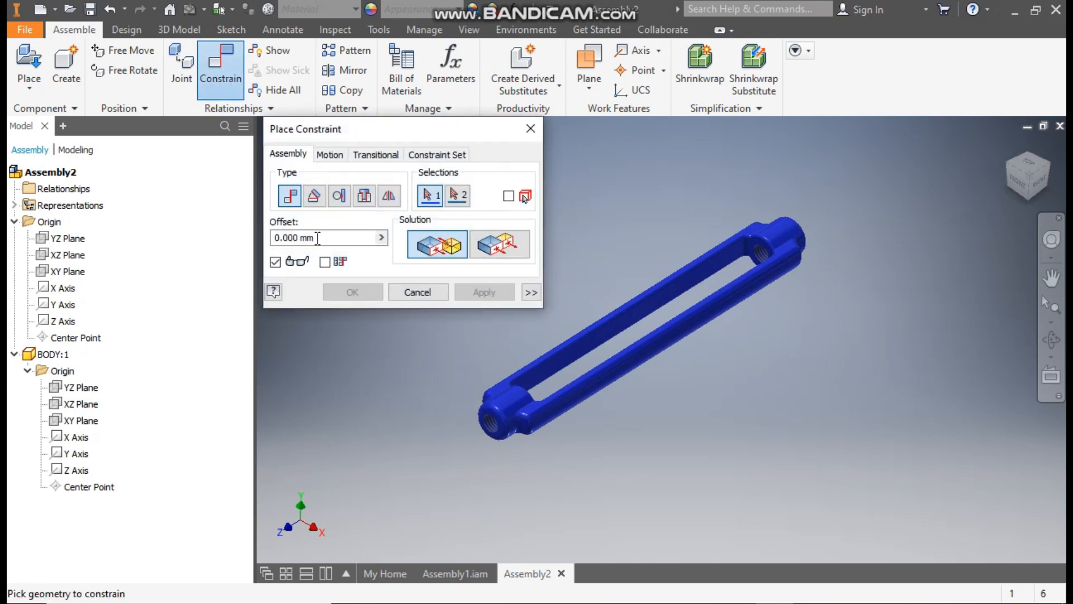
pyautogui.click(70, 240)
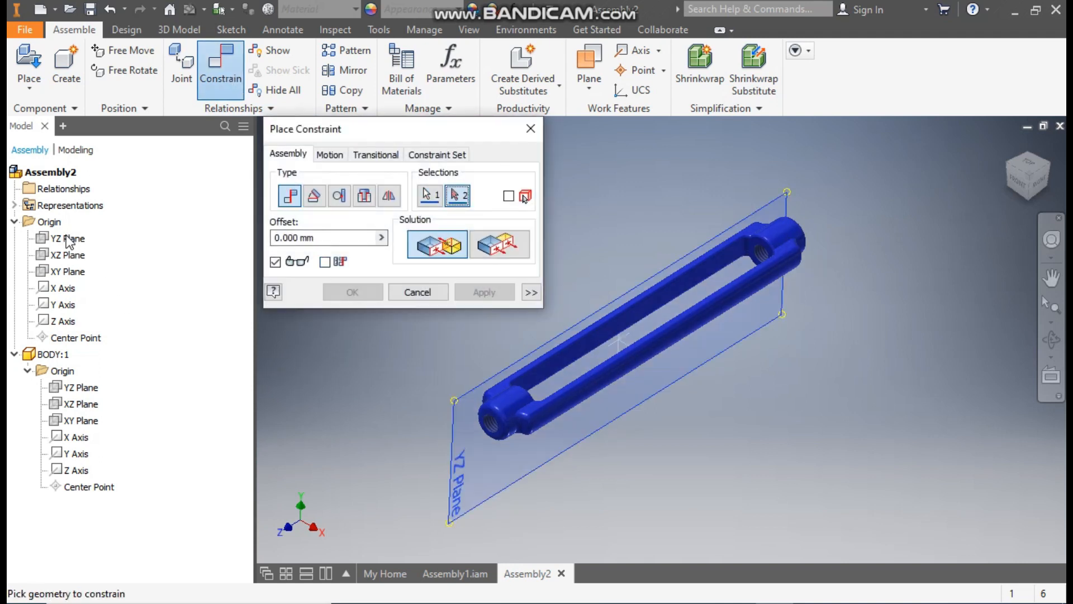
pyautogui.click(81, 387)
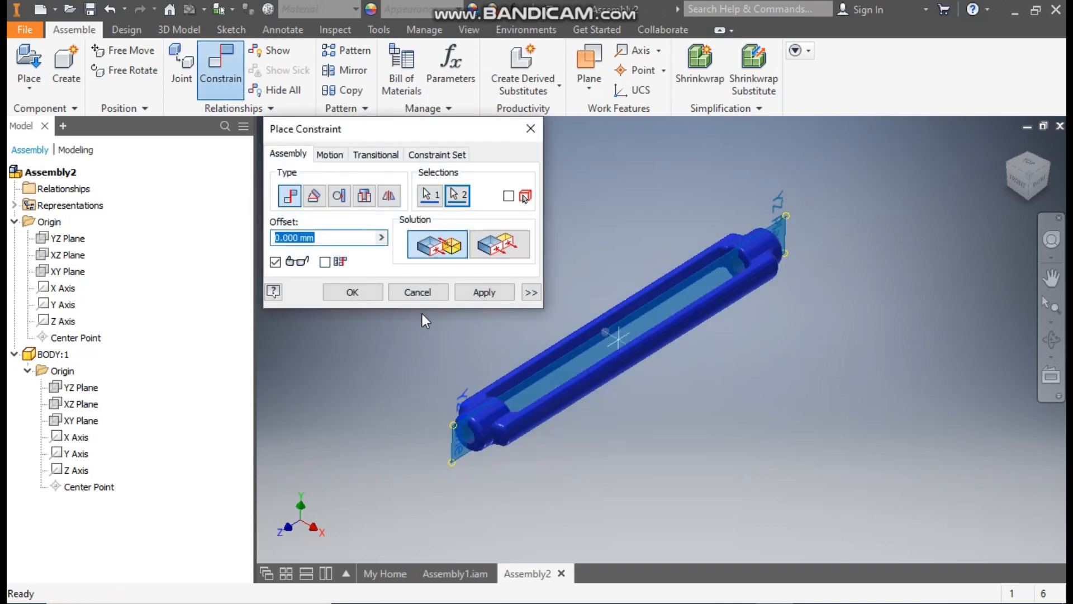
pyautogui.click(483, 294)
# Mate the BODY part's XZ plane to the assembly's XZ plane with zero offset.
pyautogui.click(70, 255)
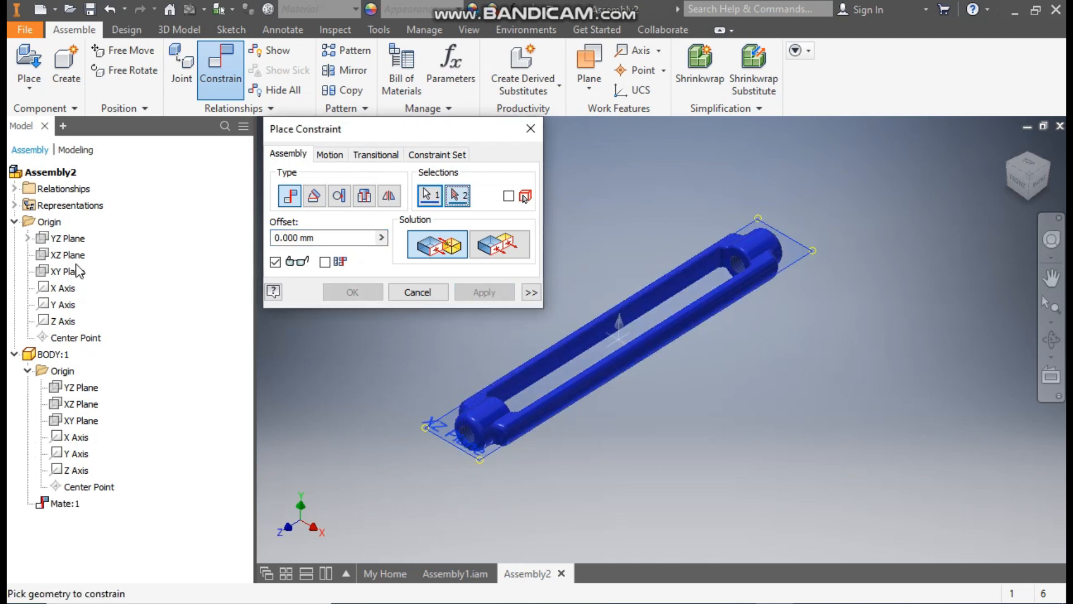
pyautogui.click(90, 397)
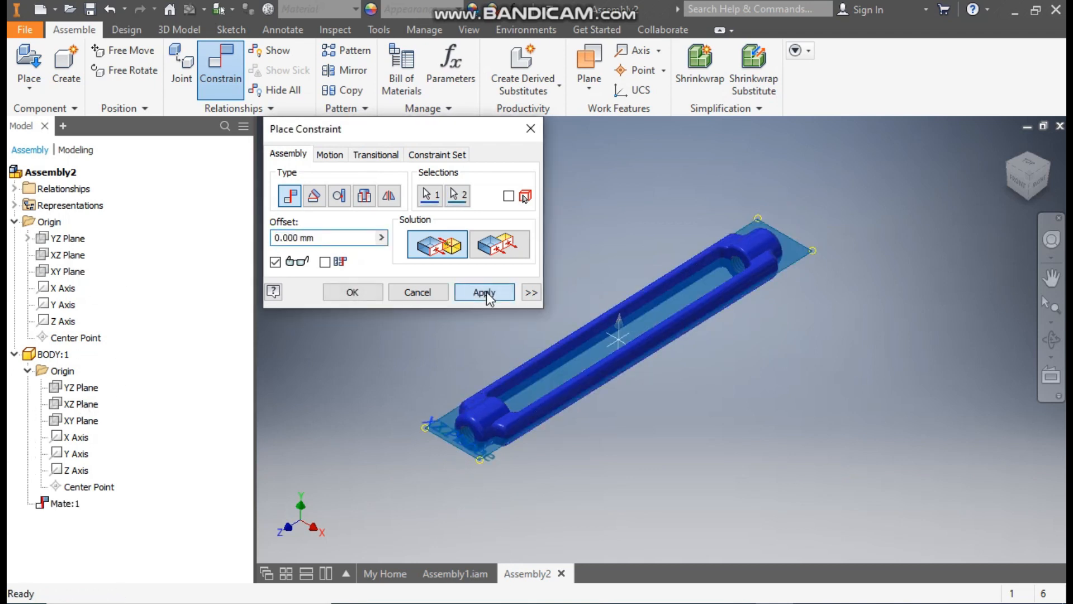
pyautogui.click(484, 291)
# Constrain the BODY part's XY plane flush with the assembly's XY plane and test that the part cannot be moved.
pyautogui.click(88, 273)
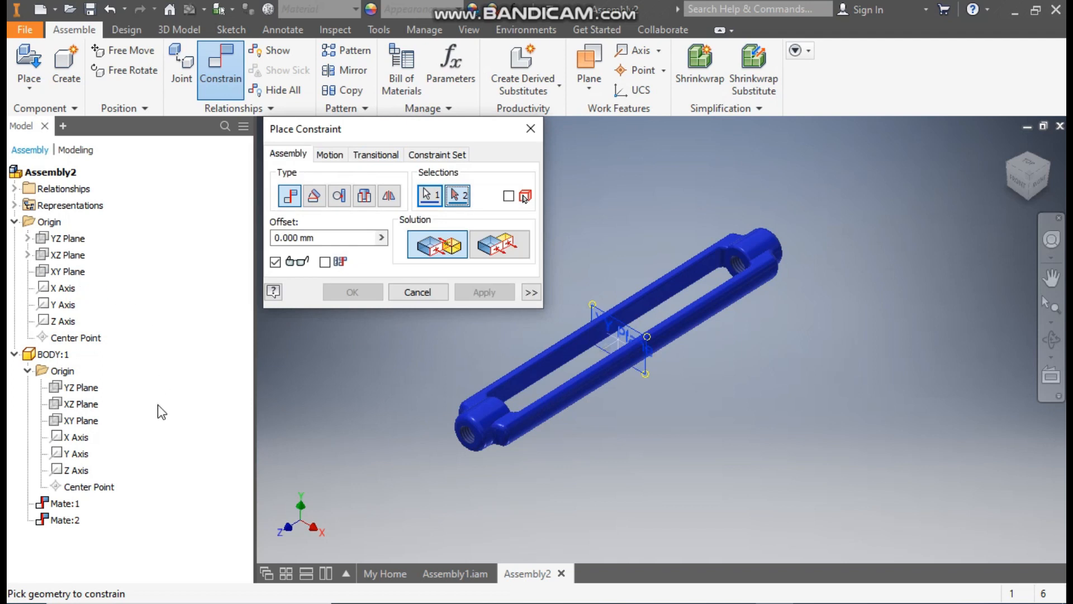
pyautogui.click(96, 425)
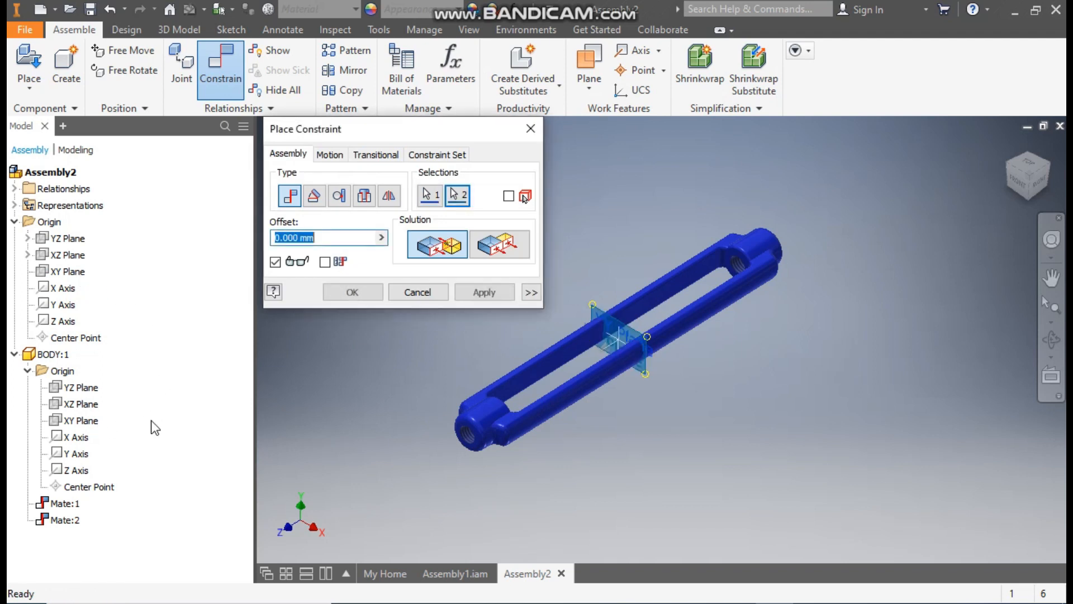
pyautogui.click(505, 246)
pyautogui.click(485, 291)
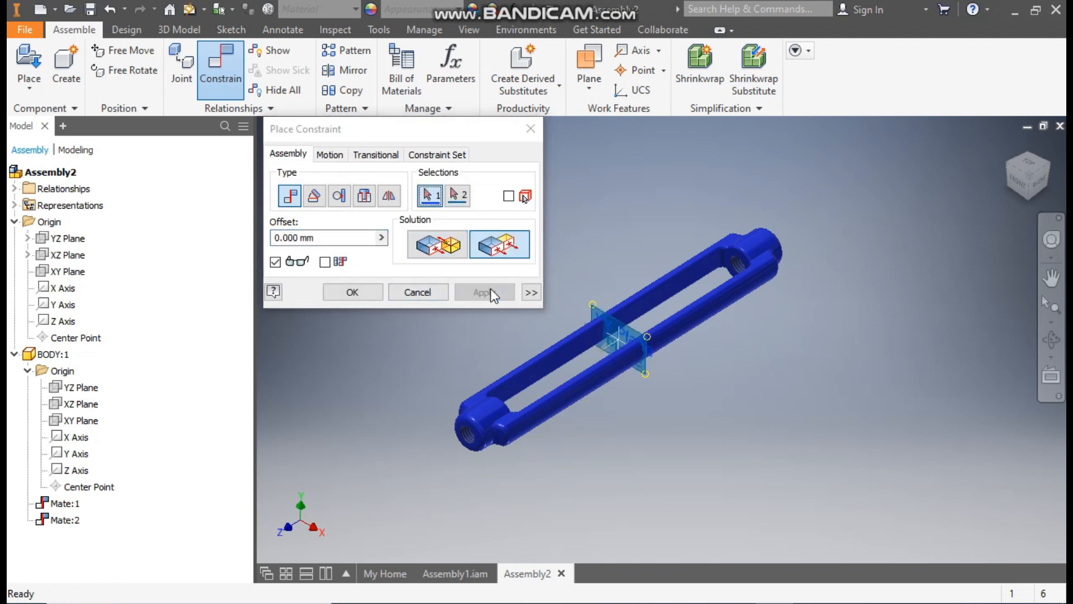
pyautogui.click(530, 128)
pyautogui.click(718, 262)
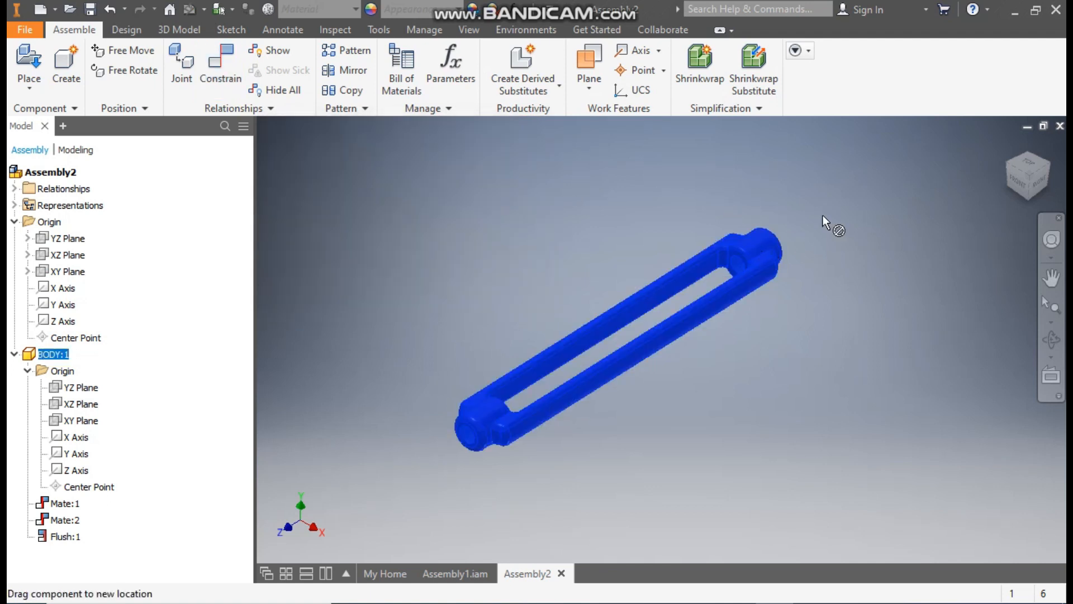
pyautogui.click(863, 391)
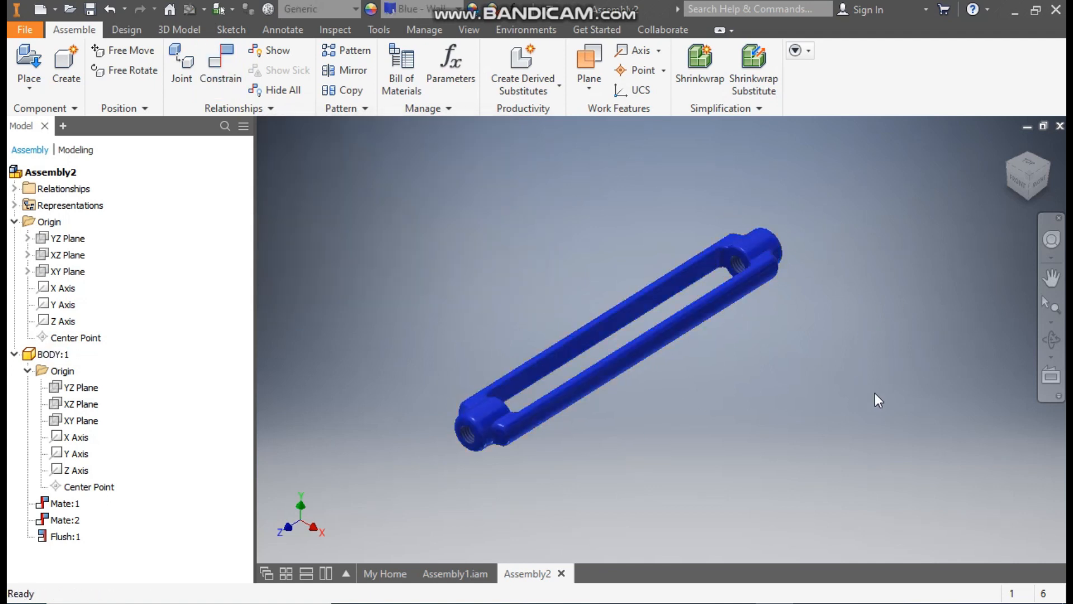
# Display the assembly in the Shaded with Edges visual style with Grey Room lighting.
pyautogui.click(471, 29)
pyautogui.click(226, 89)
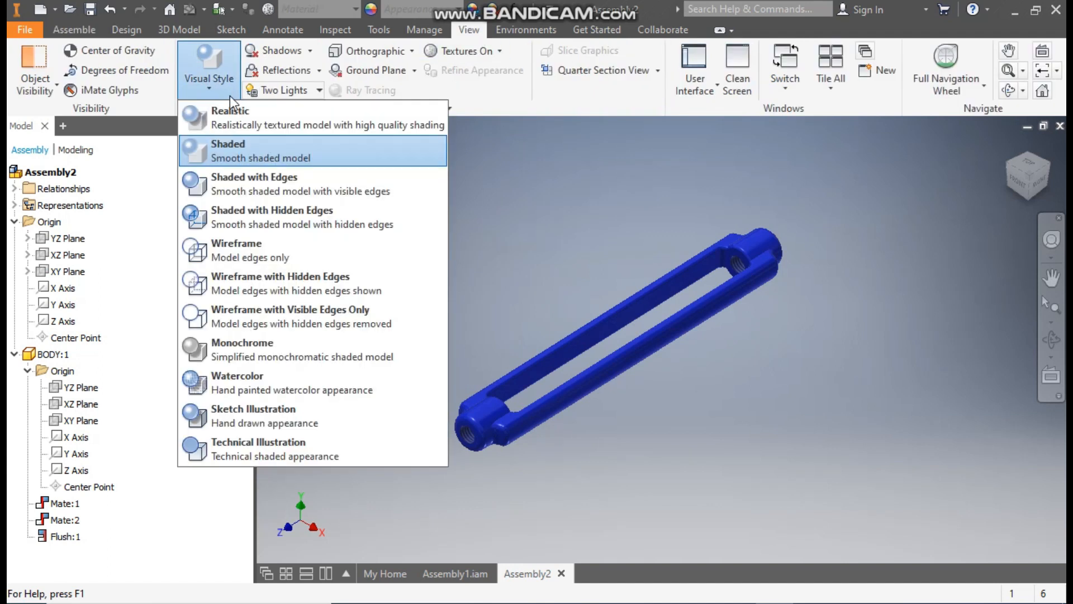
pyautogui.click(244, 177)
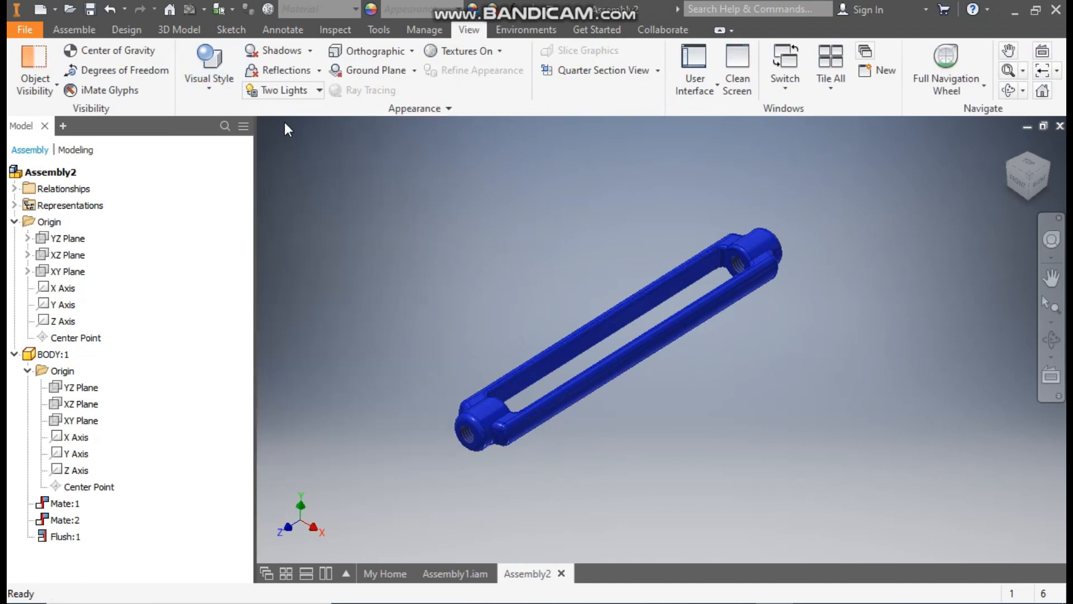
pyautogui.click(286, 94)
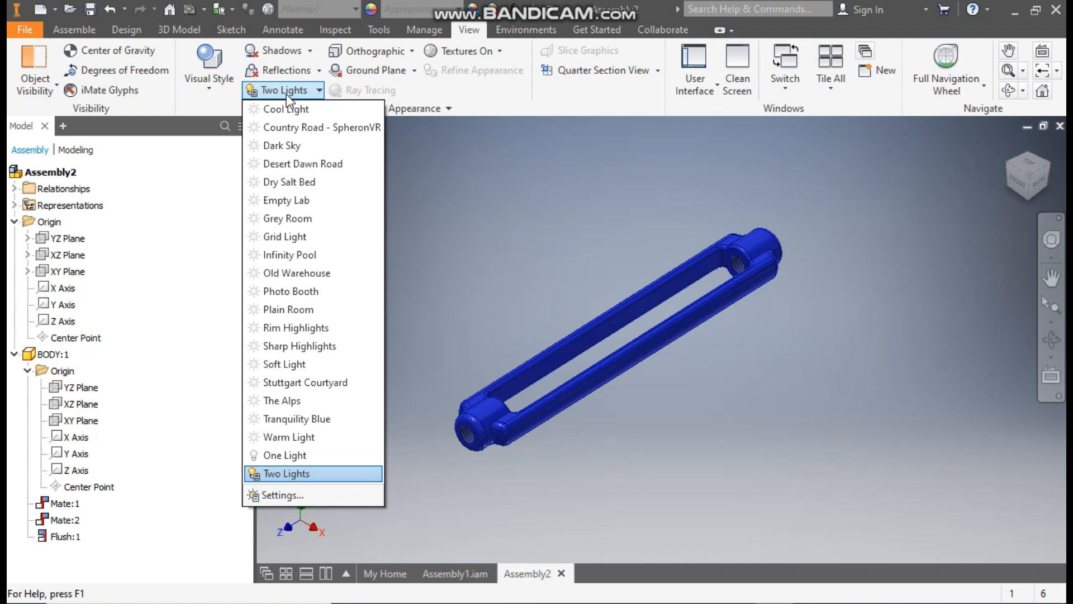
pyautogui.click(314, 217)
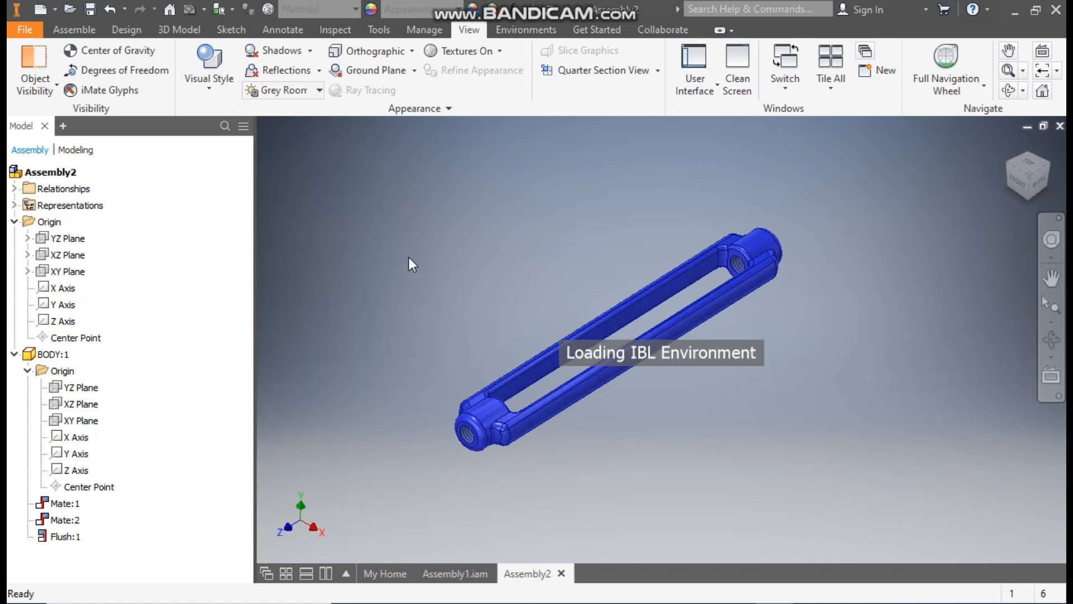
pyautogui.moveTo(454, 346); pyautogui.dragTo(488, 341, button='middle')
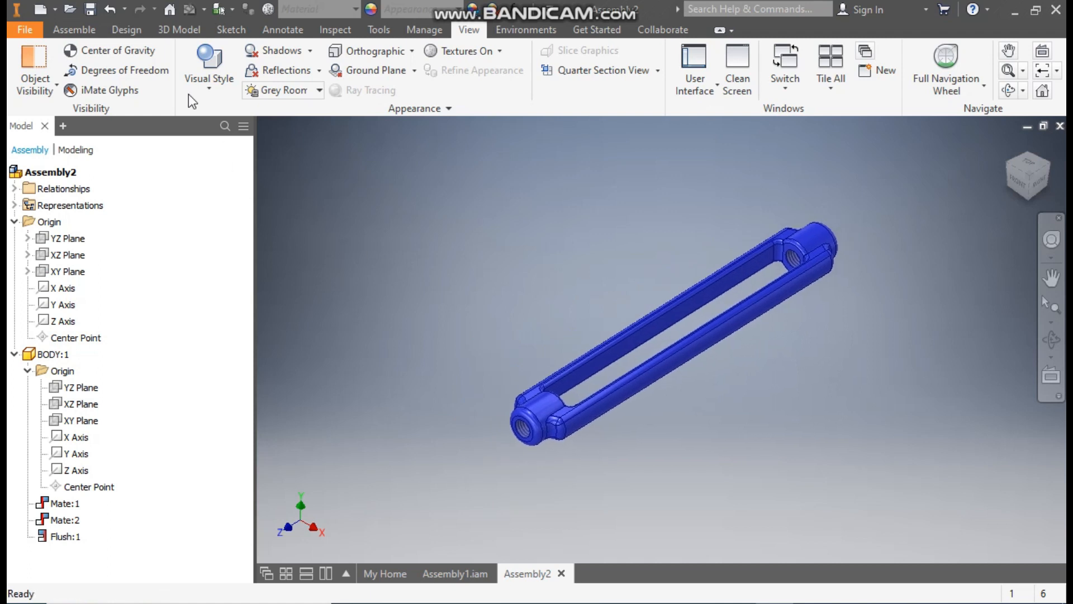
# Place one instance of the HOOK part from the assy folder beside the body.
pyautogui.click(79, 29)
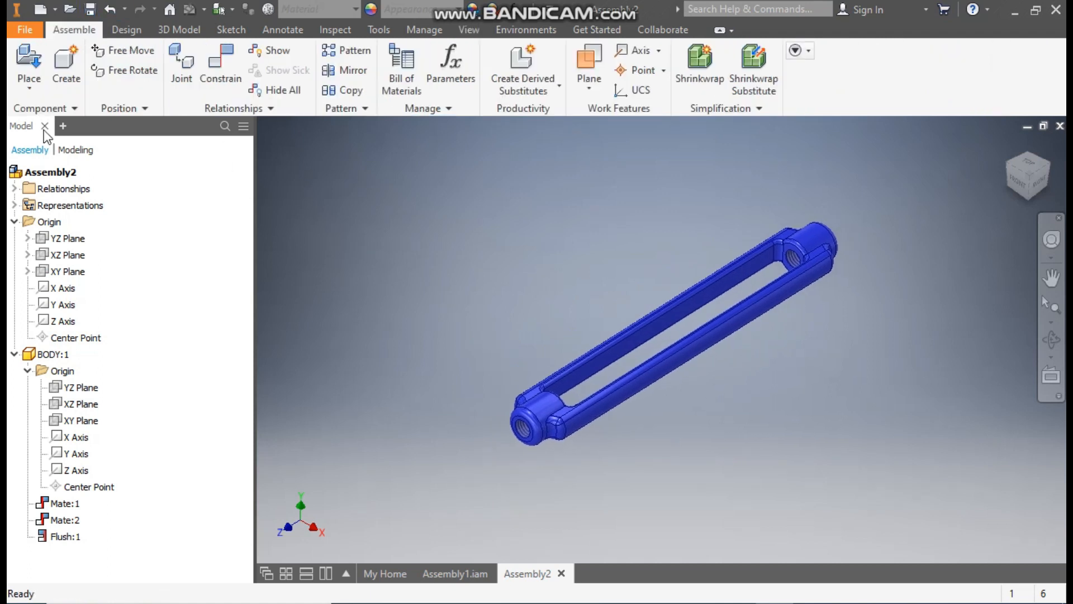
pyautogui.click(25, 65)
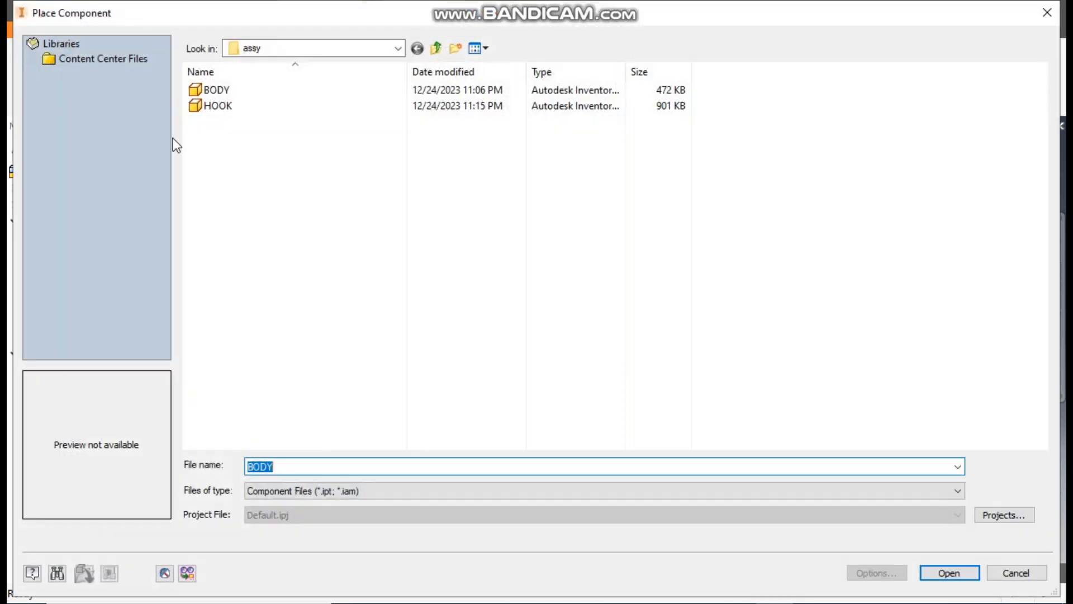
pyautogui.click(223, 108)
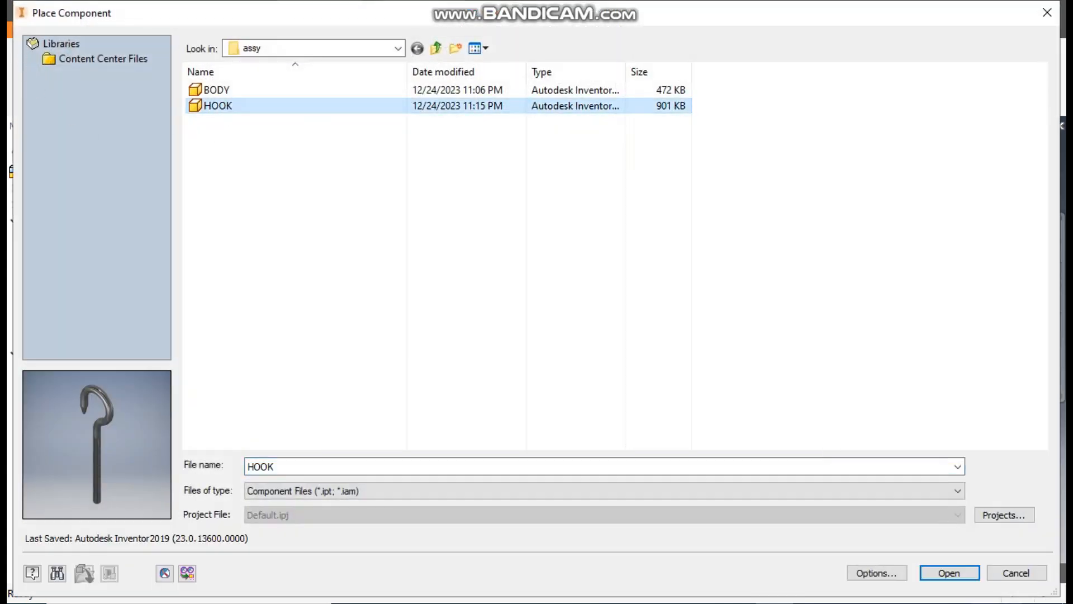
pyautogui.click(950, 573)
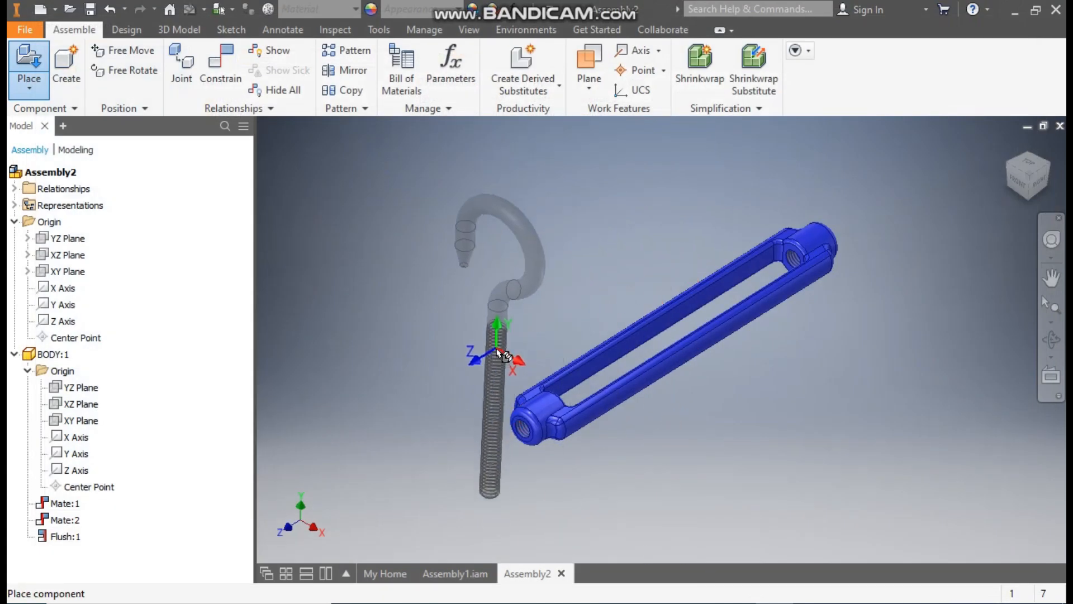
pyautogui.scroll(-3, 500, 352)
pyautogui.click(788, 235)
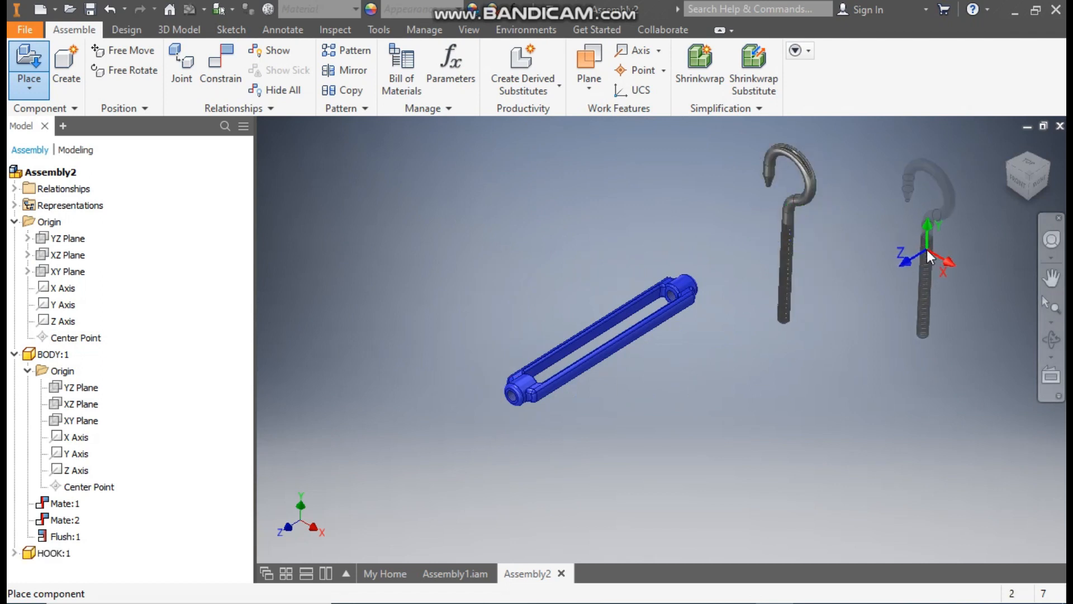
pyautogui.press('Escape')
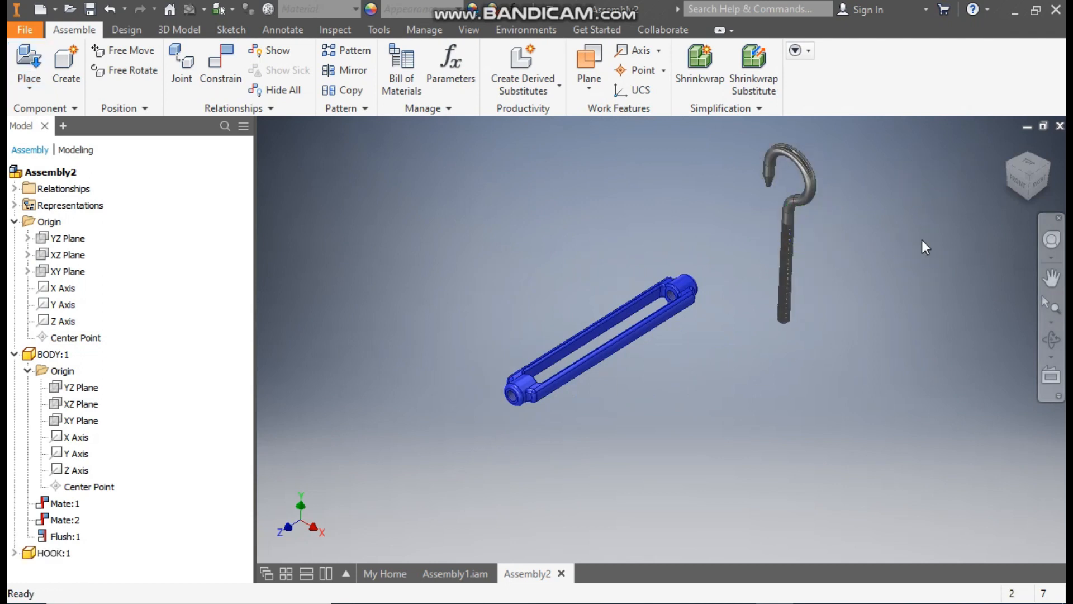
# Mate the hook's shank axis to the body's threaded hole axis using the aligned solution.
pyautogui.click(223, 70)
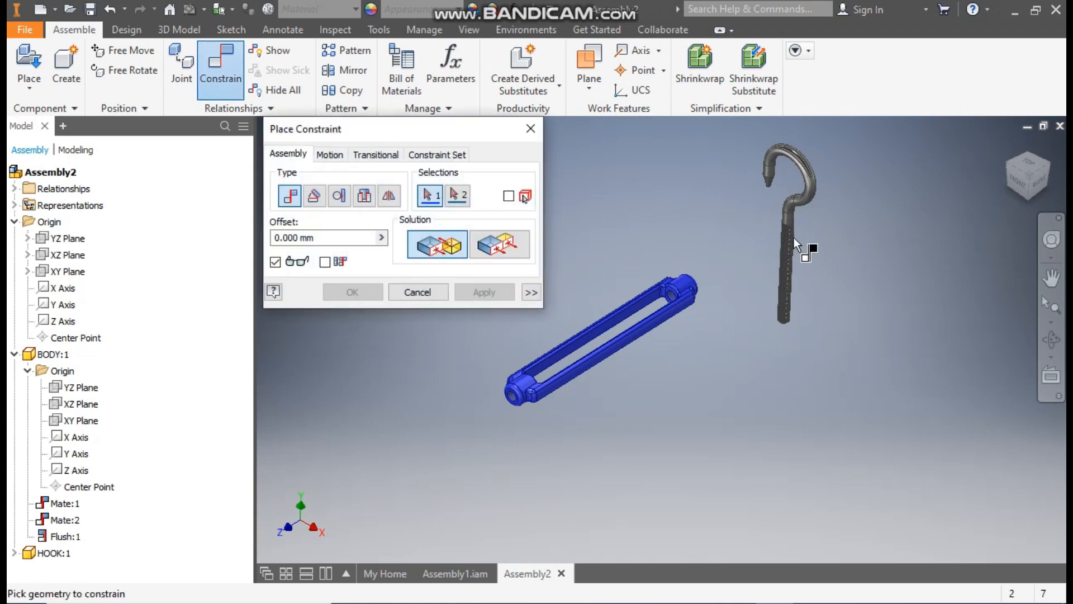
pyautogui.scroll(5, 598, 350)
pyautogui.click(572, 355)
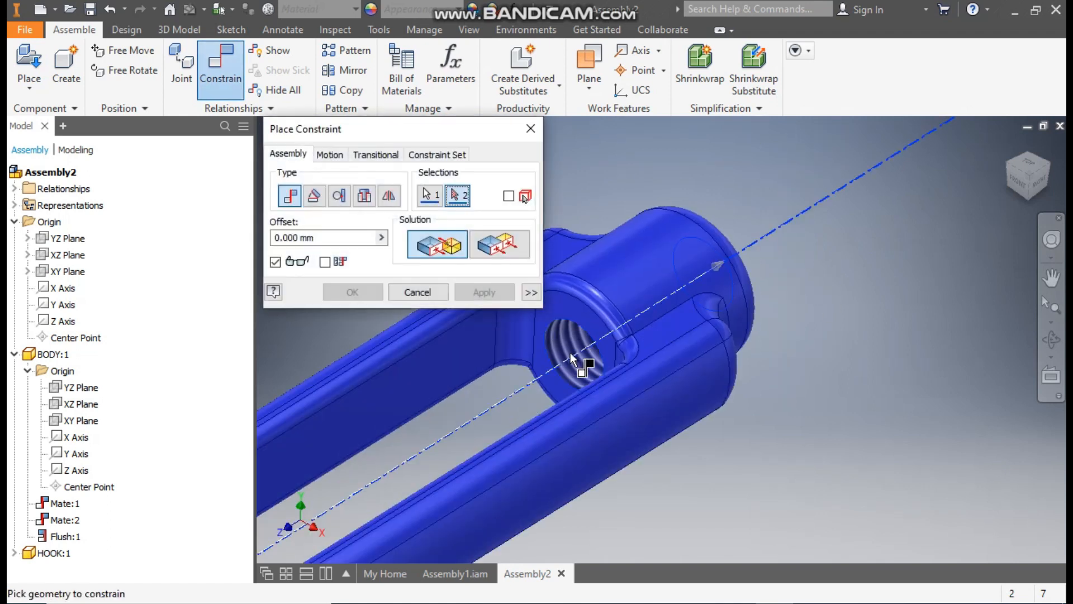
pyautogui.scroll(-5, 571, 355)
pyautogui.scroll(6, 721, 262)
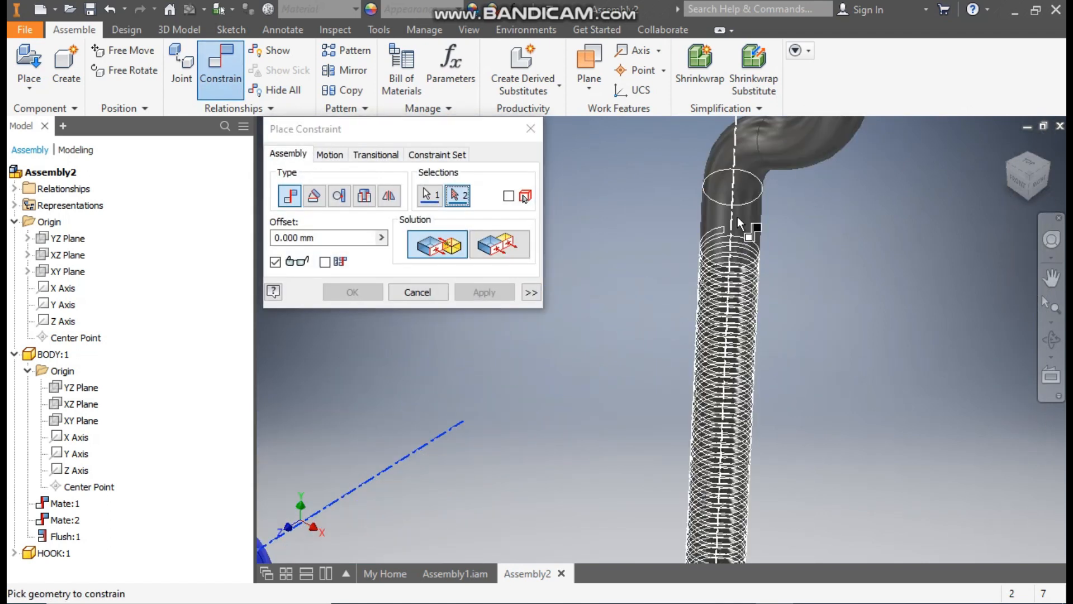
pyautogui.click(736, 217)
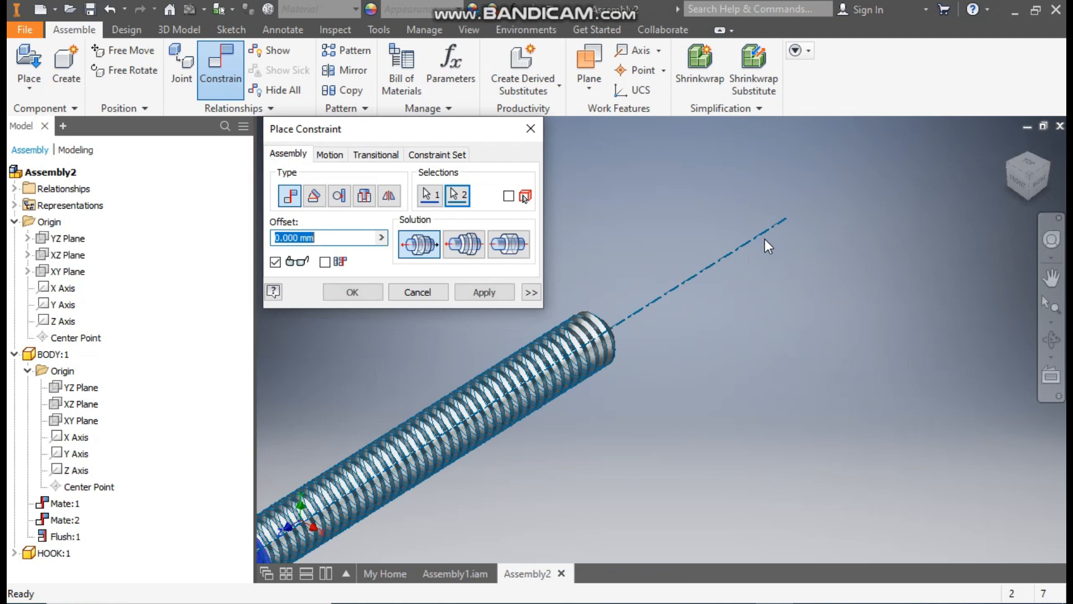
pyautogui.click(471, 248)
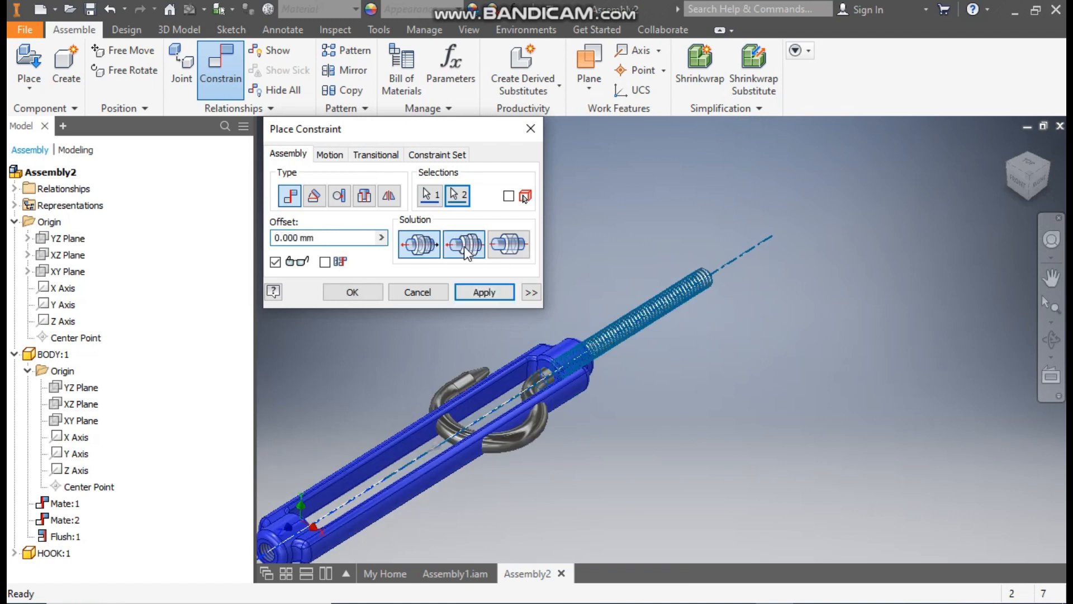
pyautogui.click(484, 291)
# Constrain the end face of the hook's threaded shank flush with the inner face of the body's end boss, with a -40 mm offset.
pyautogui.moveTo(503, 369); pyautogui.dragTo(589, 314, button='middle')
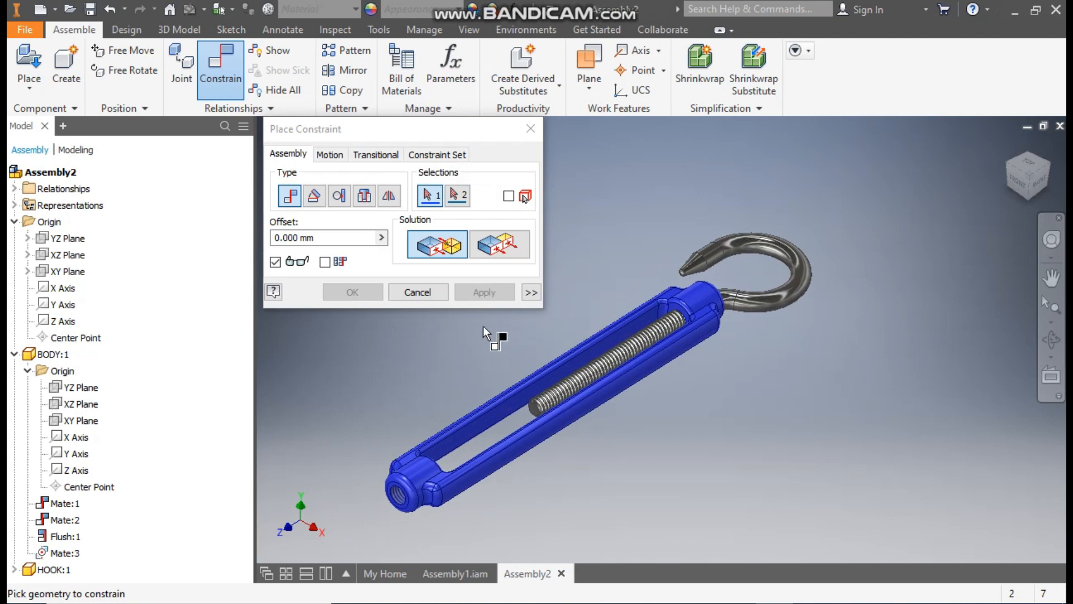
pyautogui.scroll(-5, 562, 383)
pyautogui.scroll(-5, 491, 427)
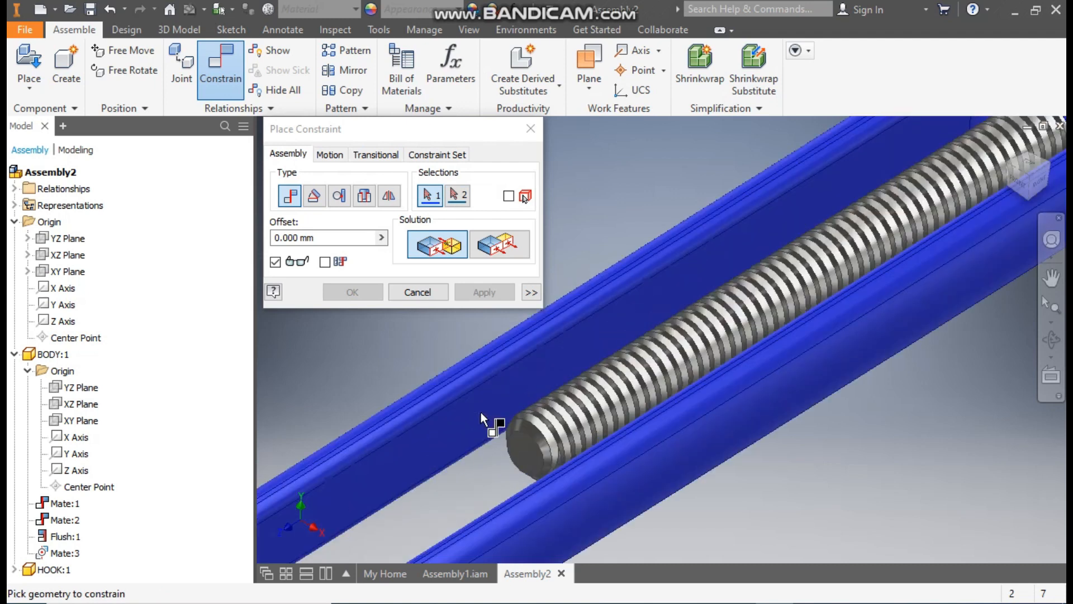
pyautogui.click(567, 489)
pyautogui.scroll(5, 648, 444)
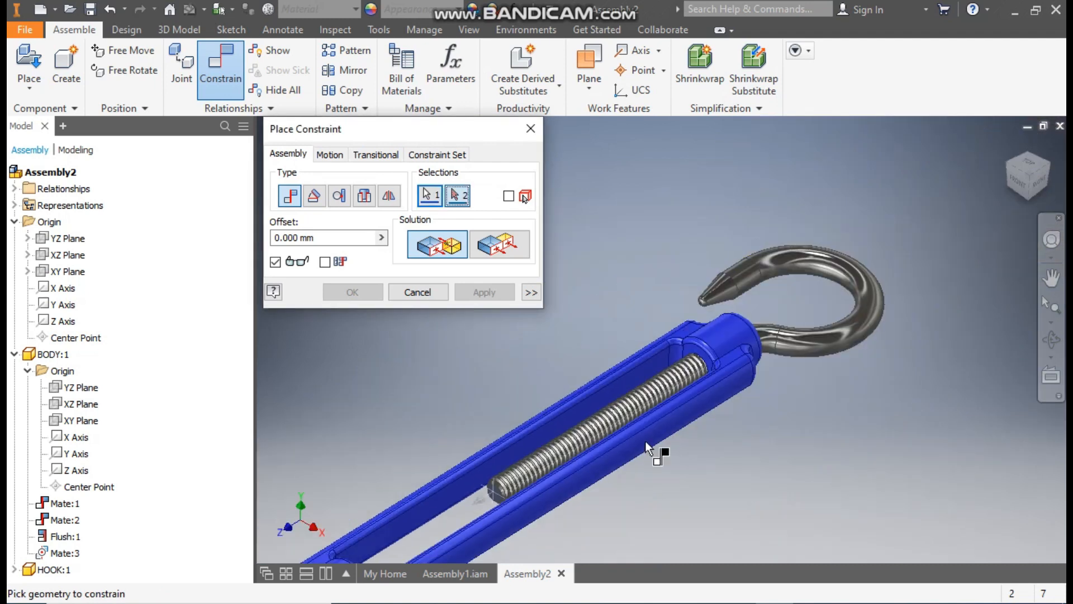
pyautogui.scroll(-3, 701, 357)
pyautogui.click(693, 349)
pyautogui.scroll(4, 661, 355)
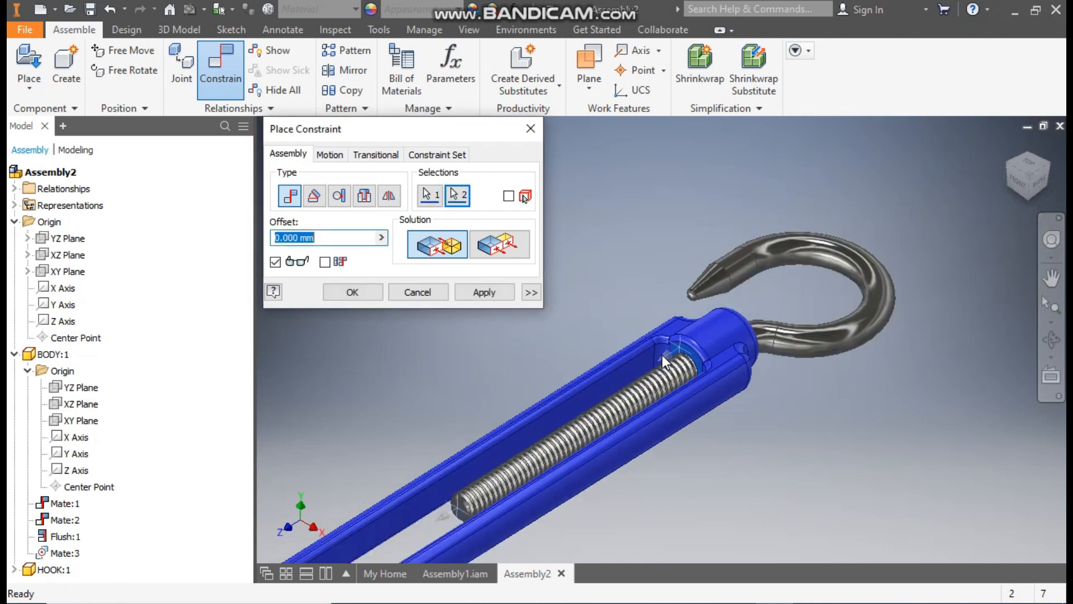
pyautogui.click(506, 254)
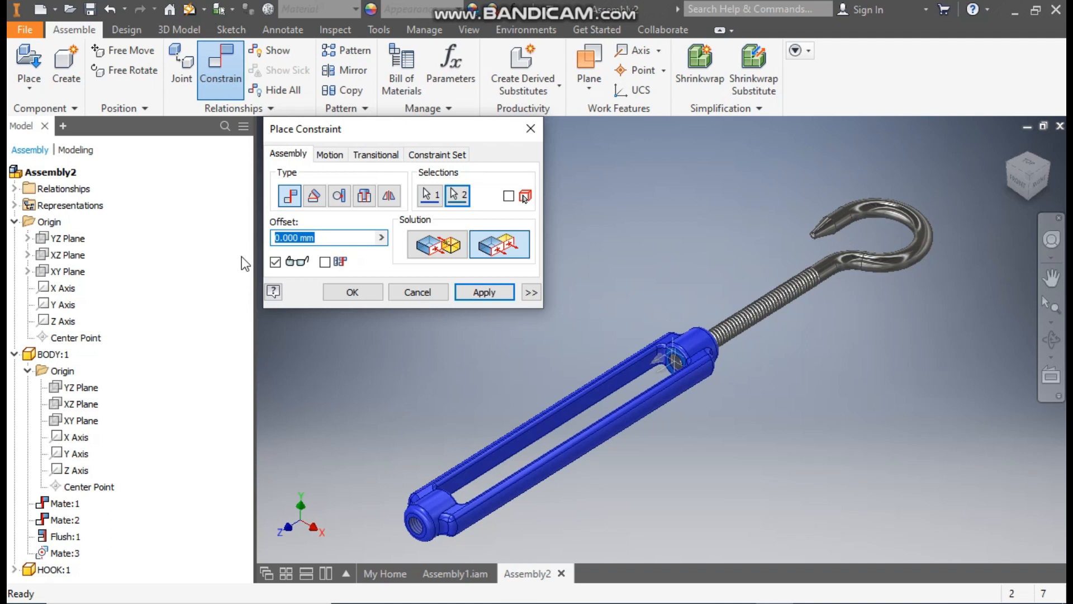
pyautogui.write('-4')
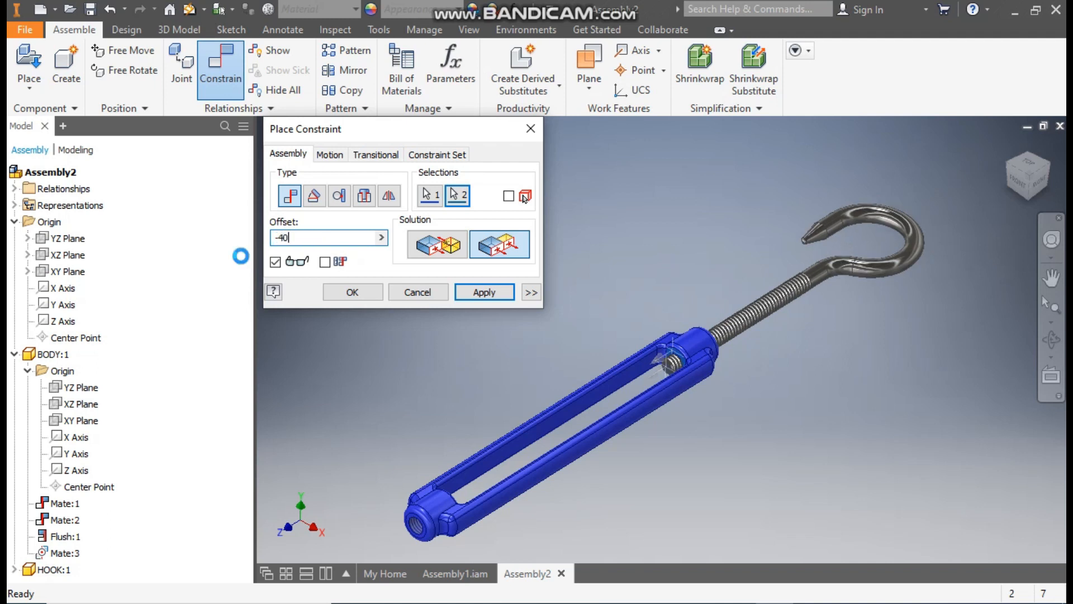
pyautogui.write('0')
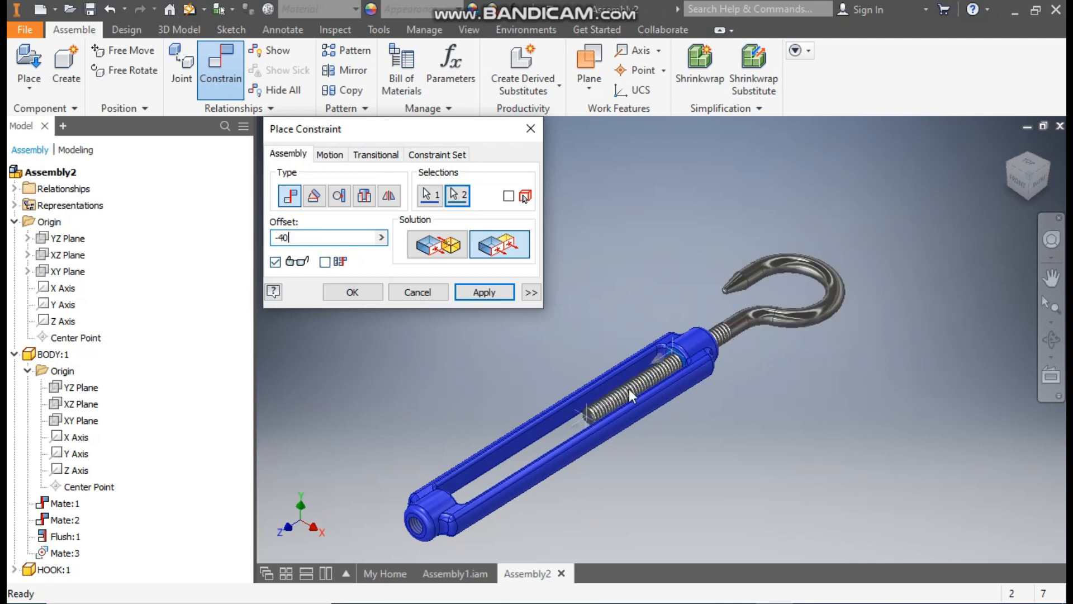
pyautogui.click(470, 296)
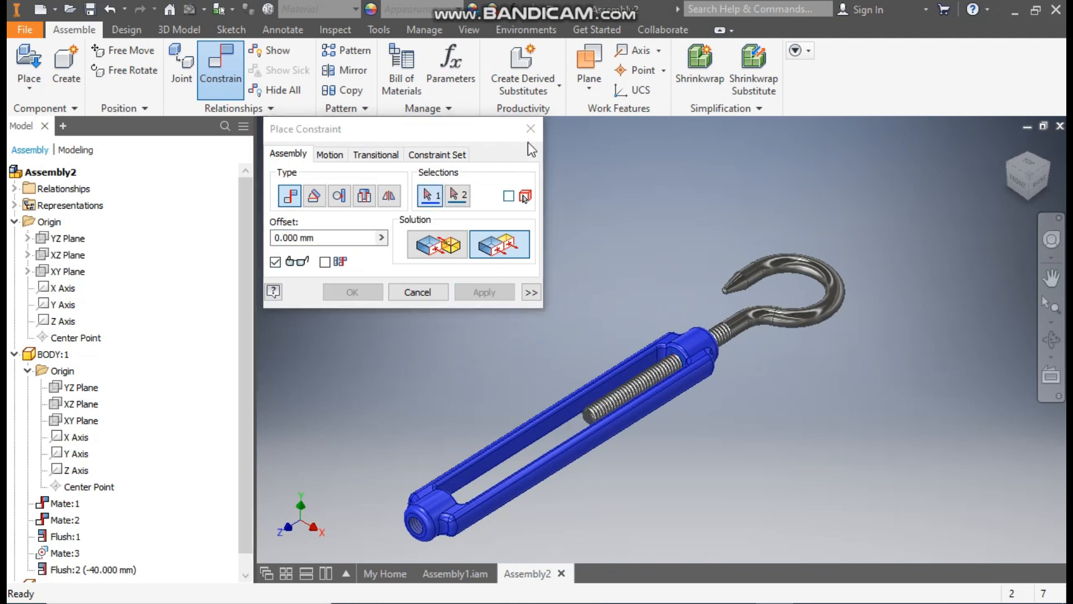
pyautogui.click(530, 129)
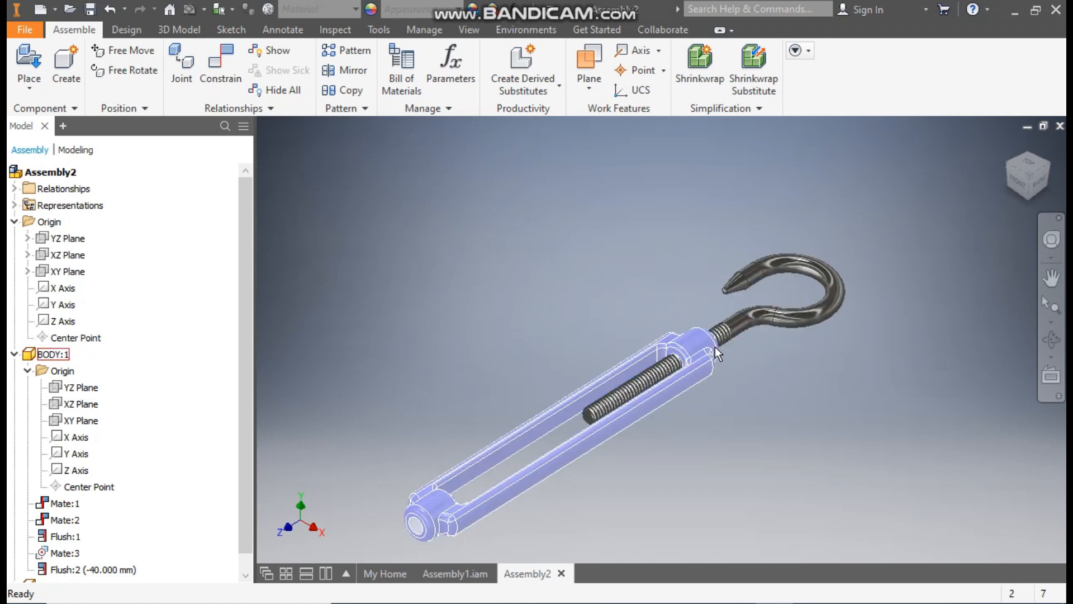
# Mirror the hook across the assembly's XY plane and insert the mirrored part into the opposite end of the body.
pyautogui.moveTo(770, 395); pyautogui.dragTo(786, 341, button='middle')
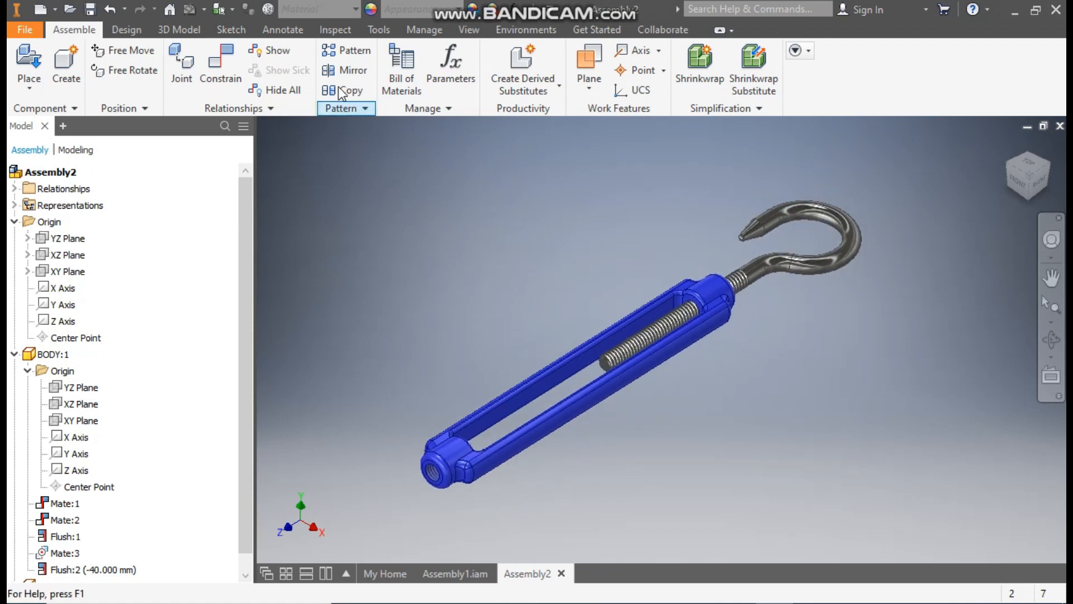
pyautogui.click(345, 70)
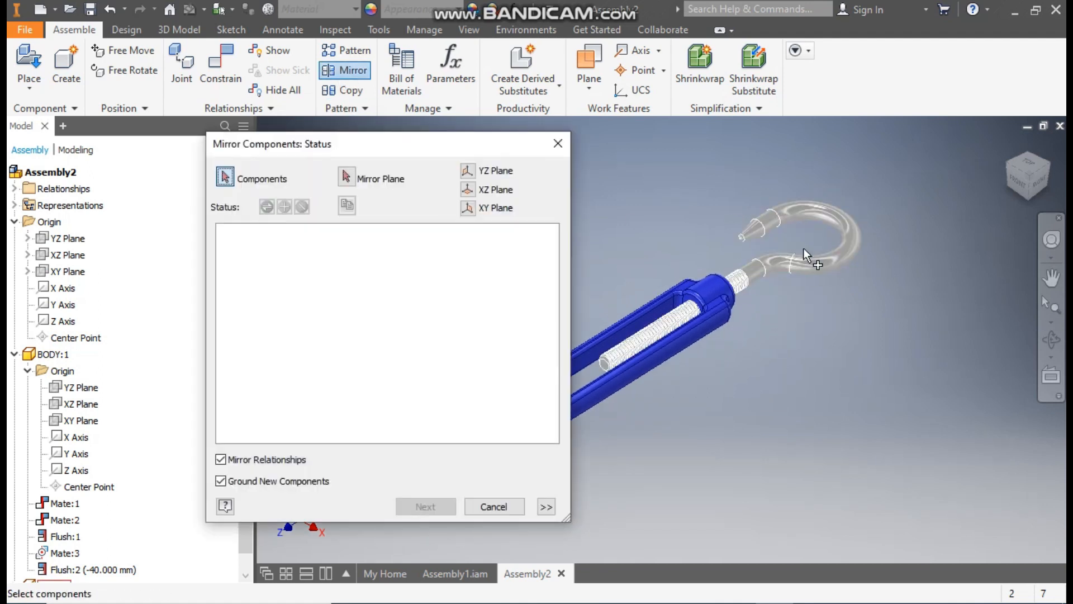
pyautogui.click(803, 247)
pyautogui.moveTo(713, 371); pyautogui.dragTo(830, 336, button='middle')
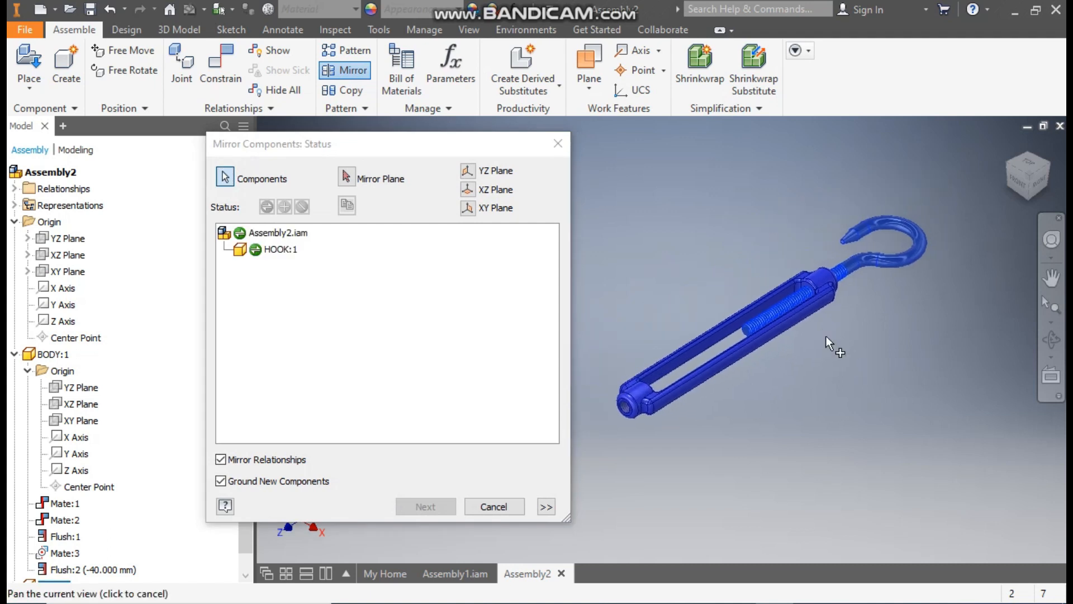
pyautogui.click(346, 178)
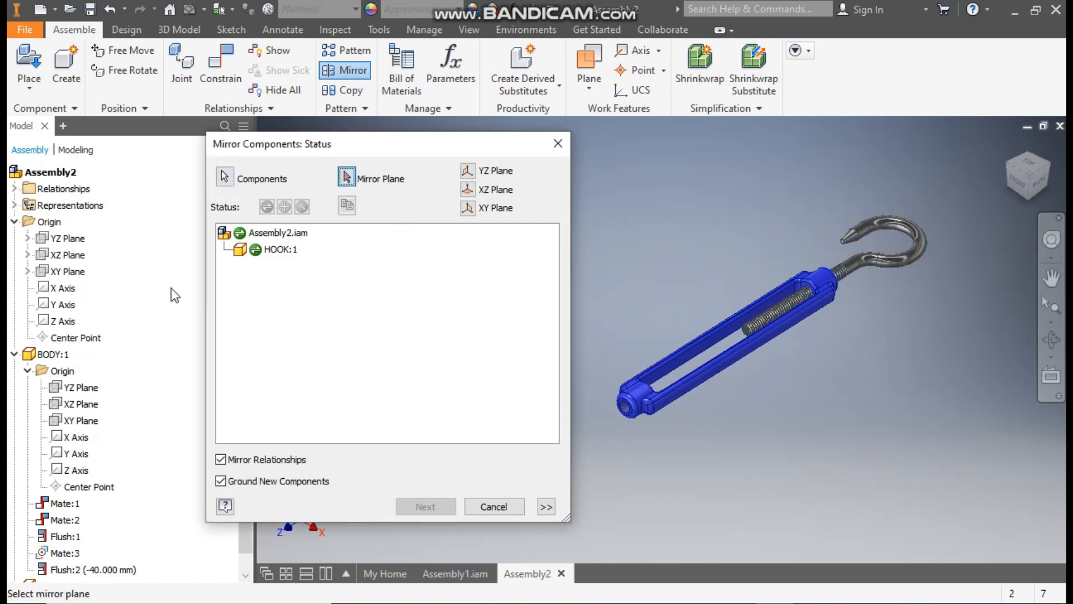
pyautogui.click(64, 273)
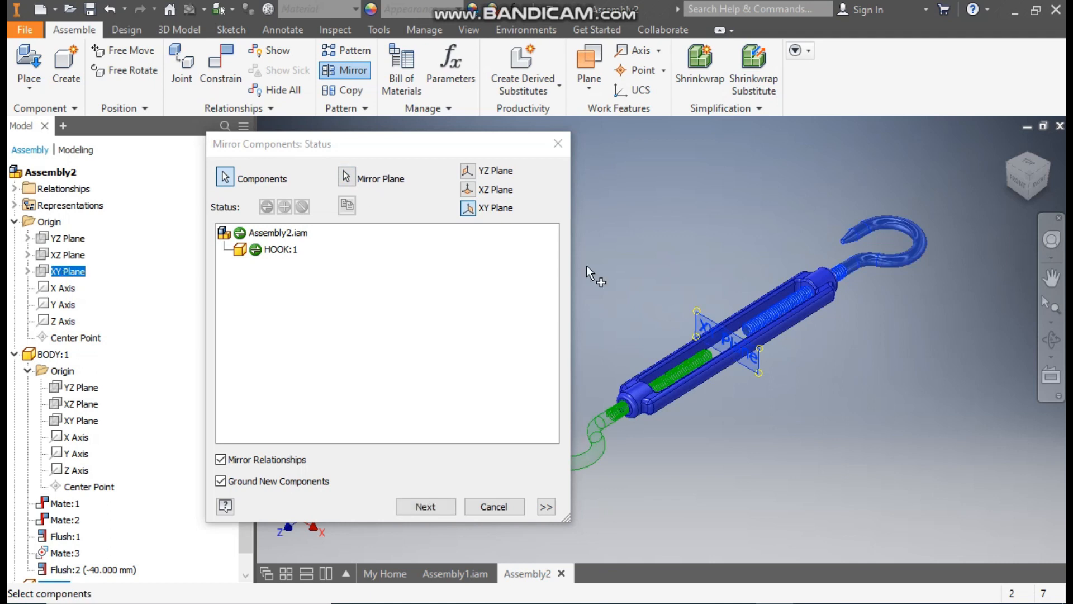
pyautogui.click(426, 506)
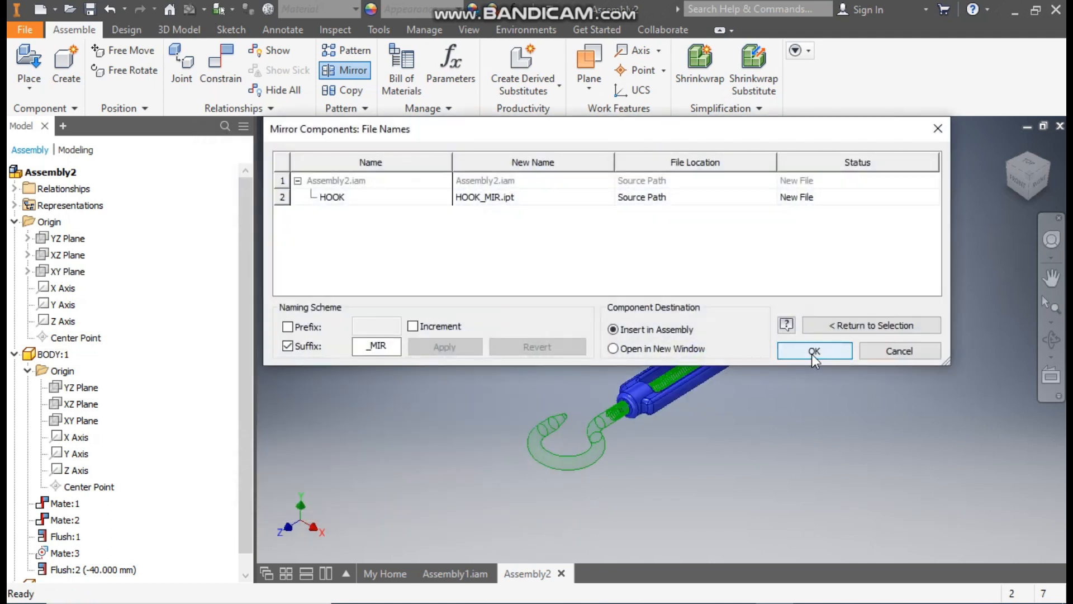
pyautogui.click(811, 354)
pyautogui.moveTo(830, 373); pyautogui.dragTo(776, 390, button='middle')
pyautogui.scroll(-1, 792, 387)
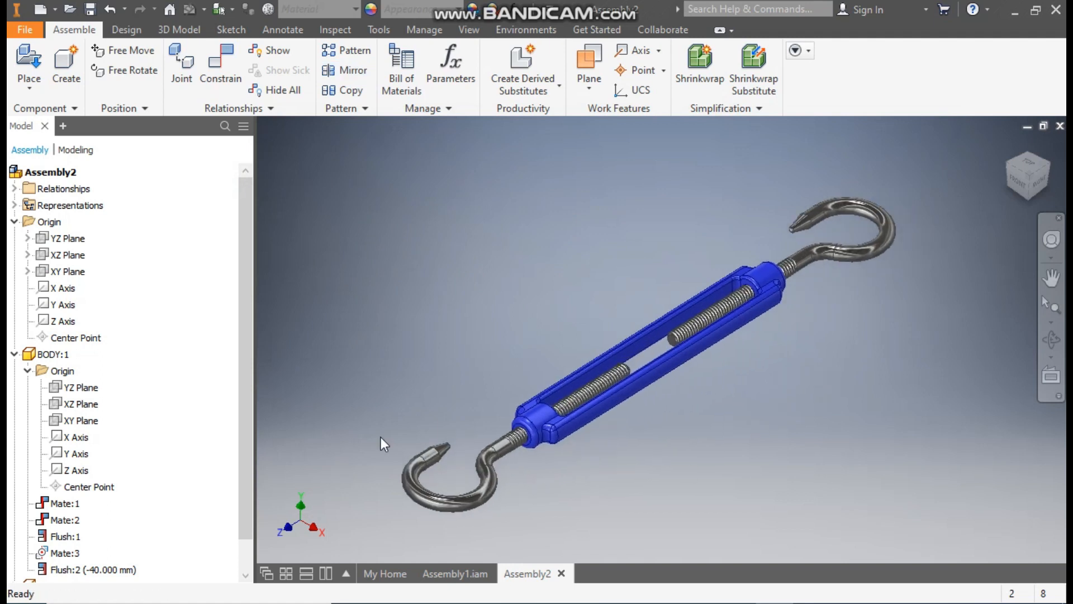